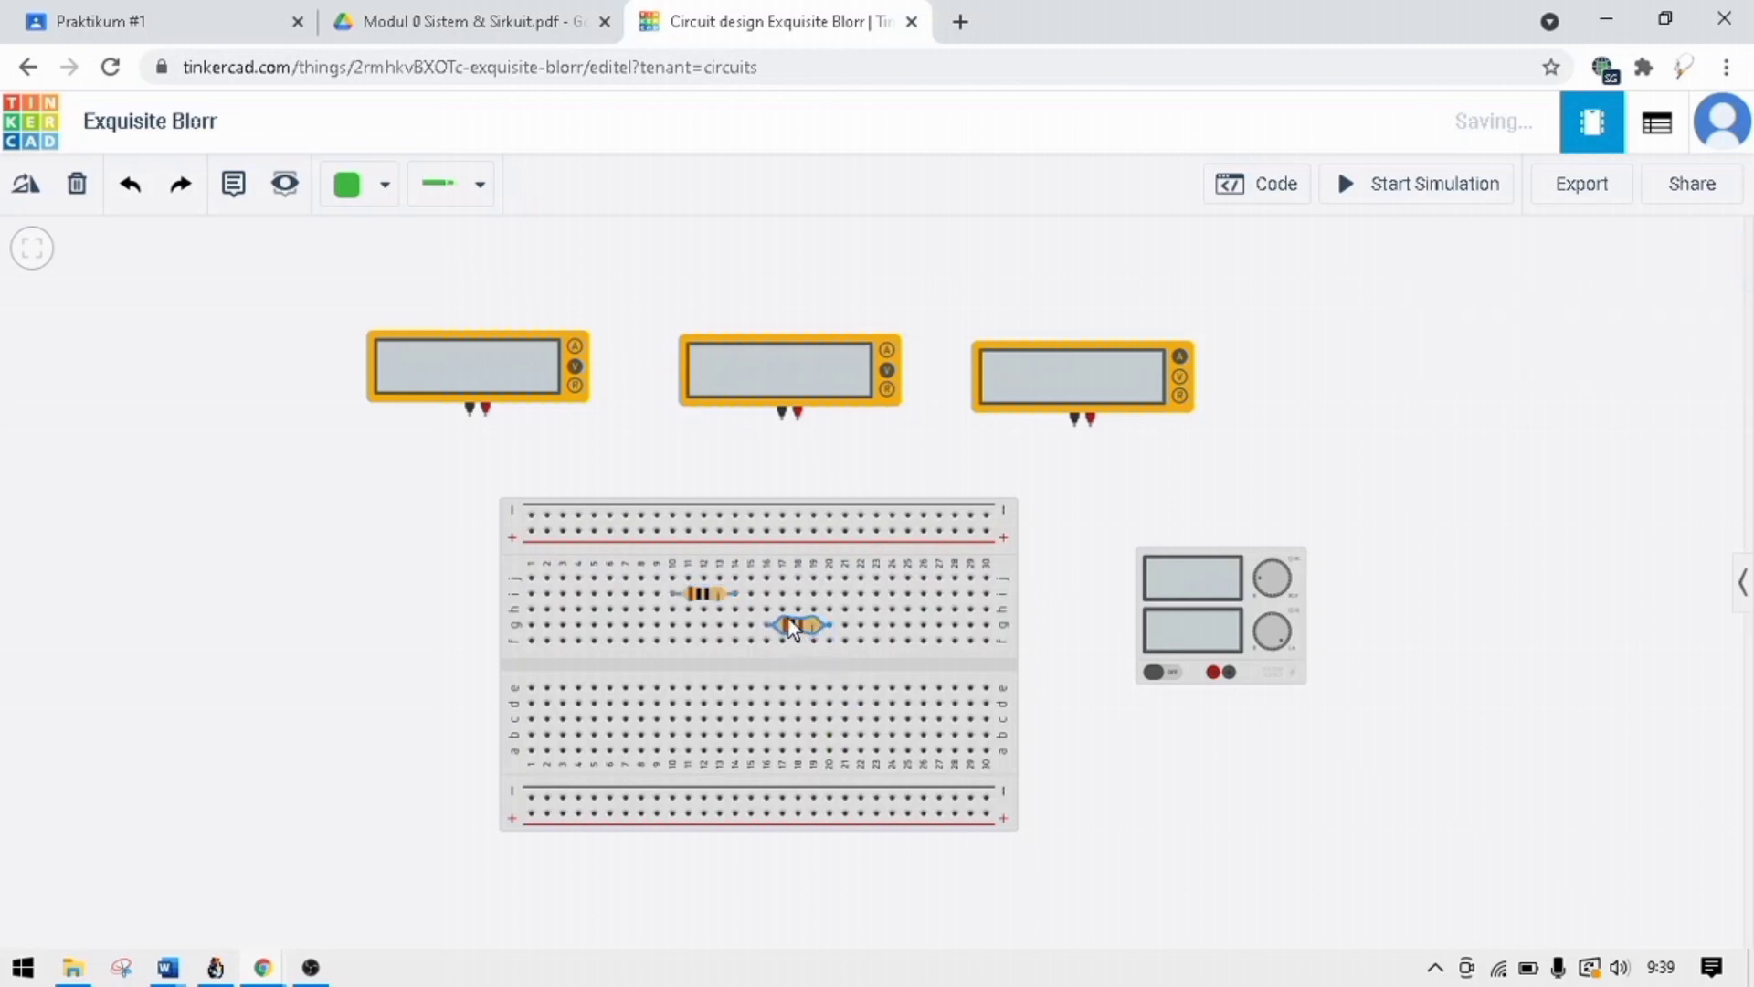
Check the module PDF's wiring diagram and move the second resistor to row g, spanning breadboard columns 14 to 18.
left_click(486, 27)
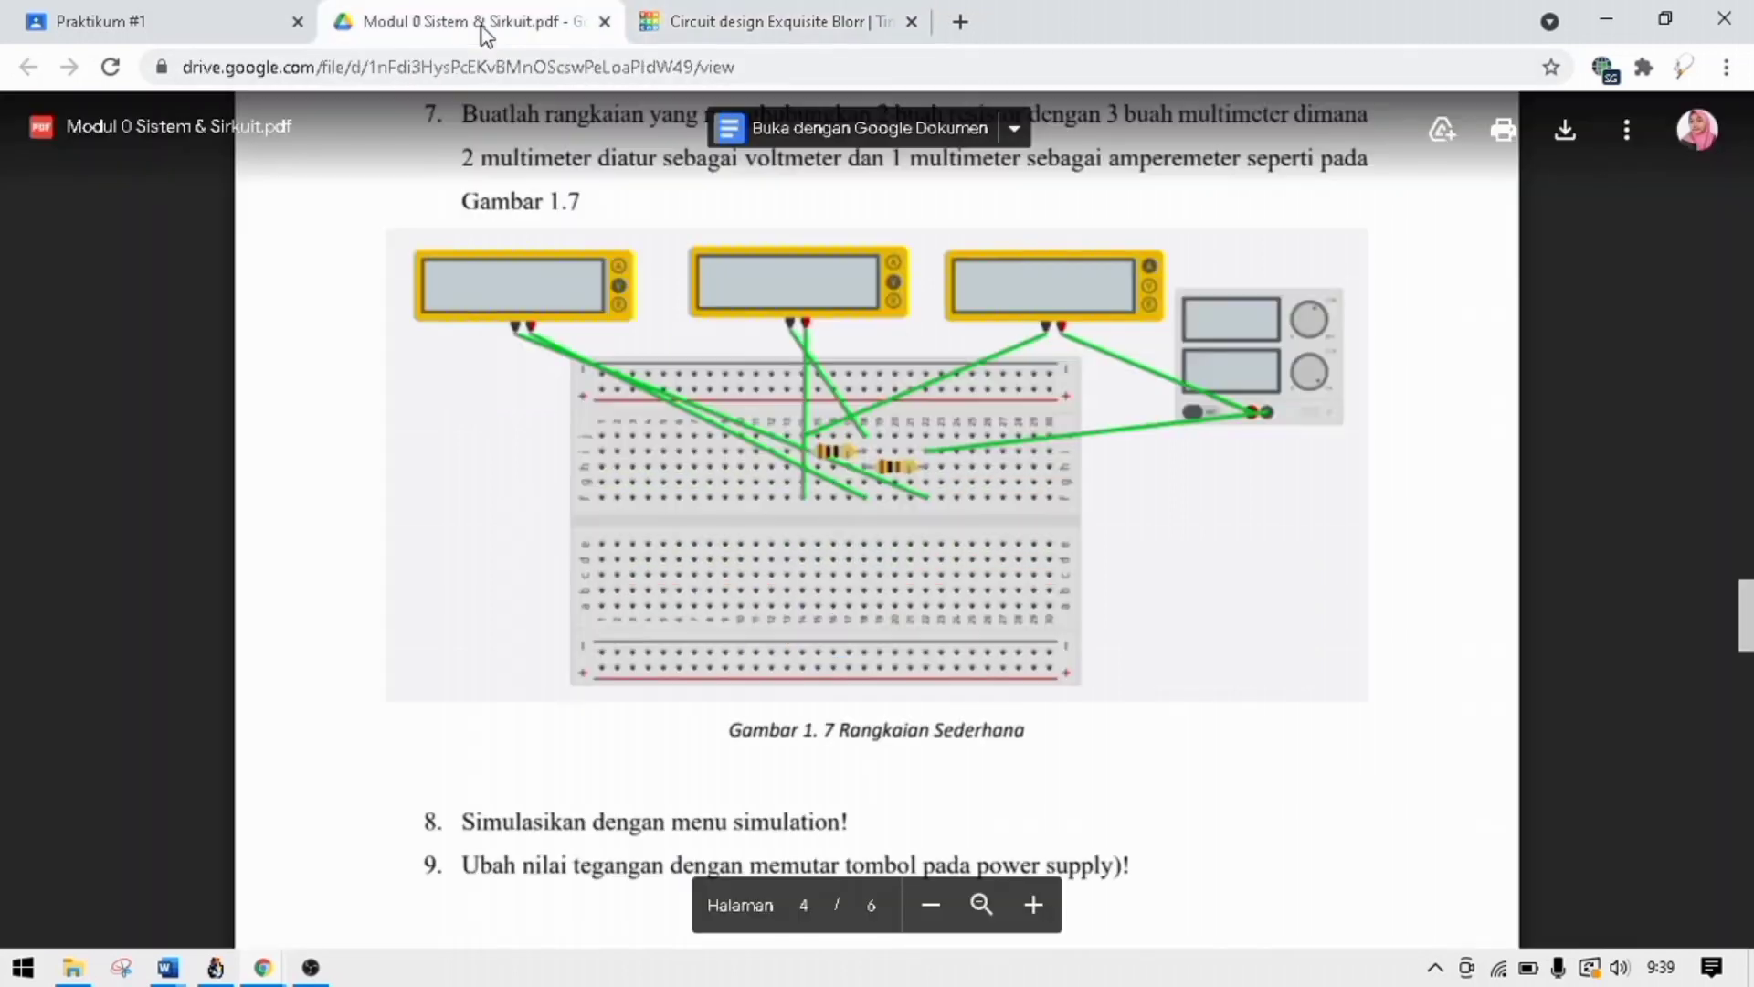
left_click(704, 14)
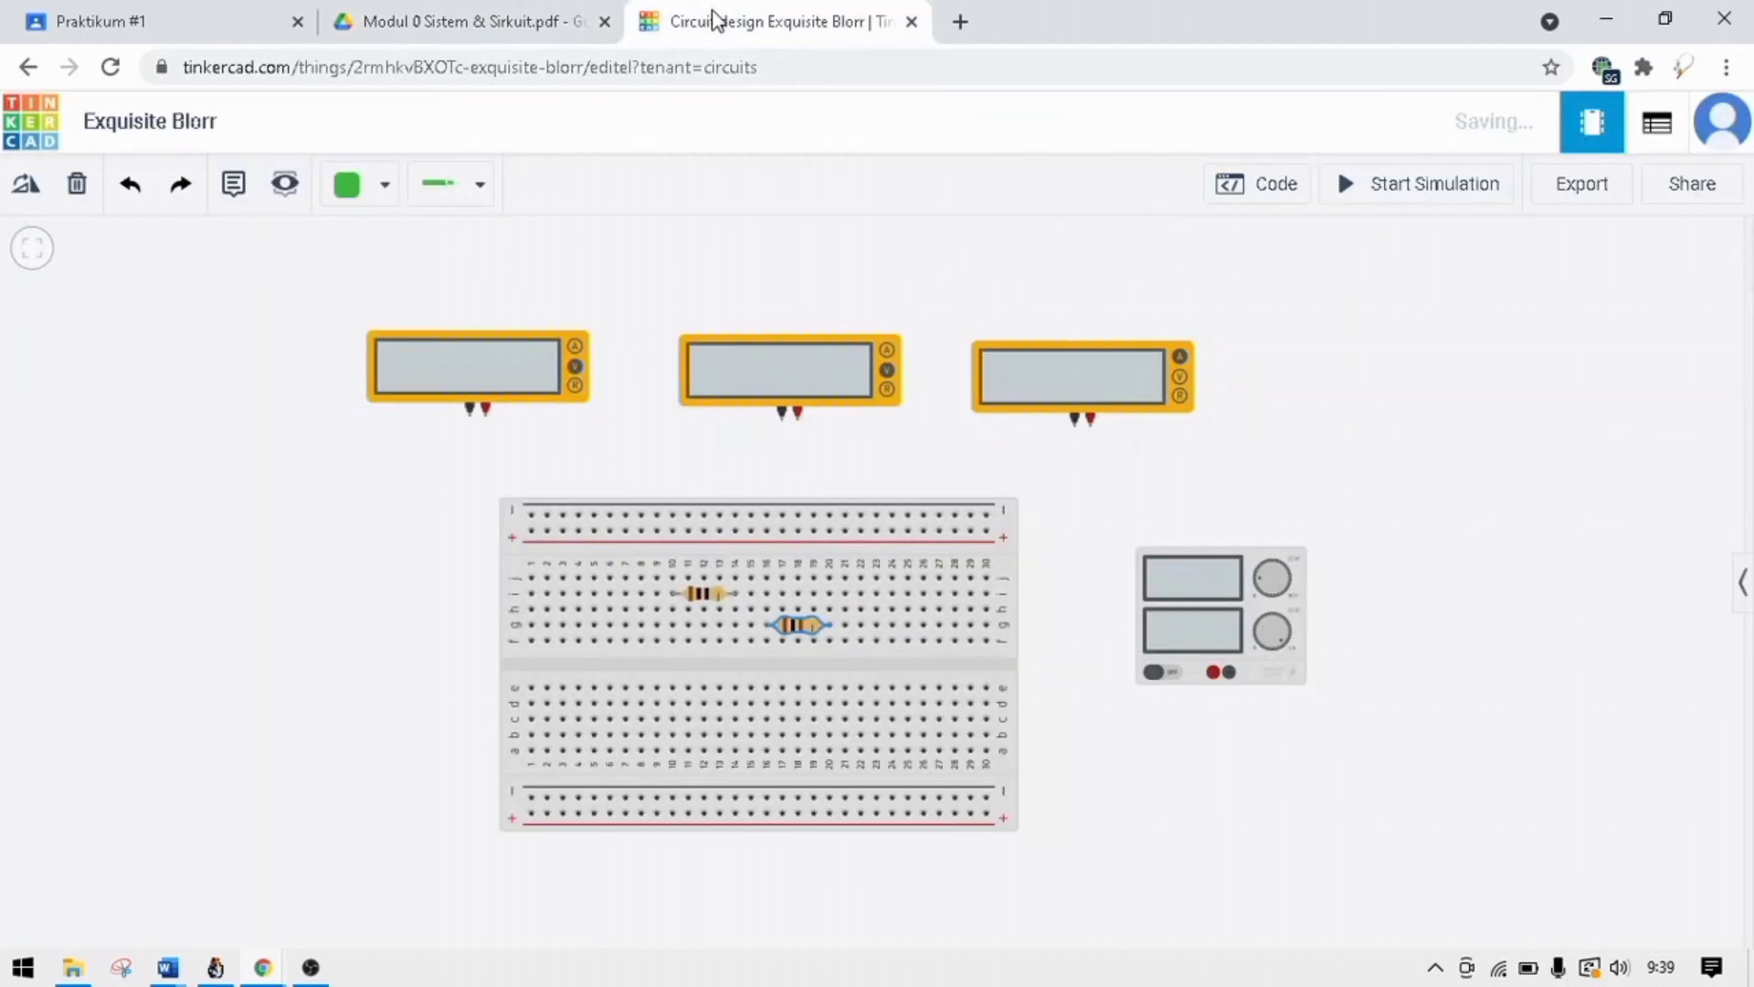
left_click_drag(784, 629, 764, 629)
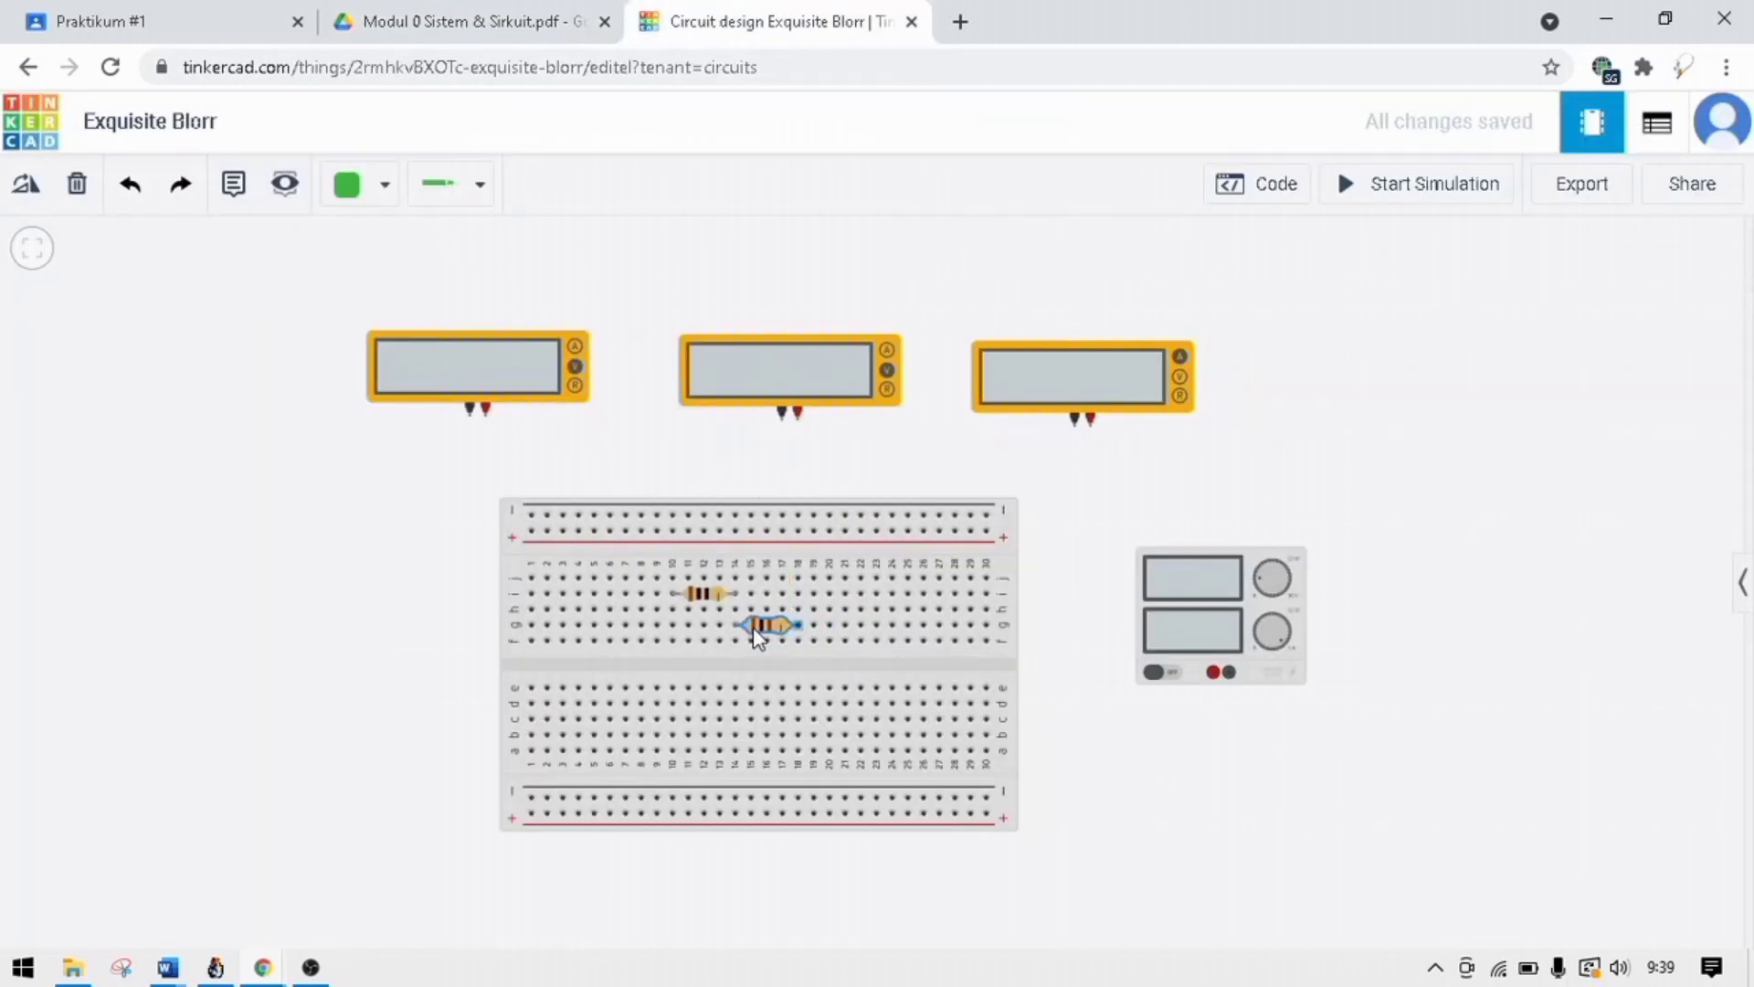
Wire the first multimeter's positive terminal around the breadboard's edge to row f, column 18.
left_click(485, 416)
left_click(486, 654)
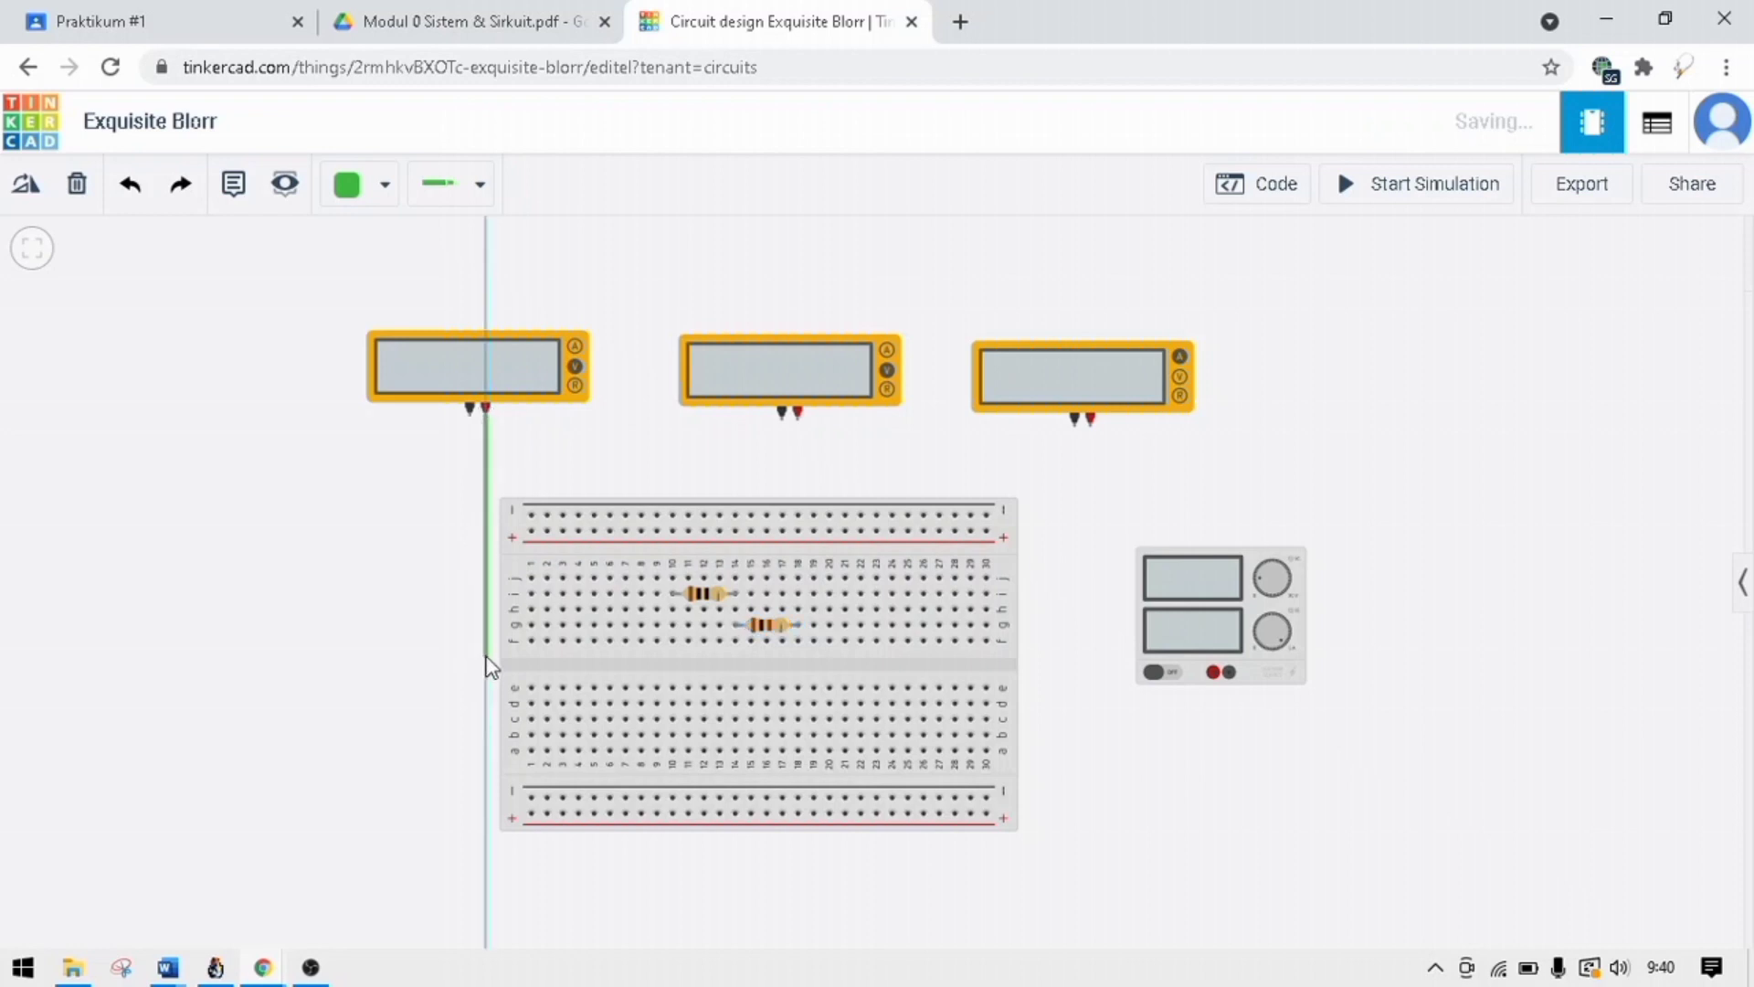
left_click(799, 643)
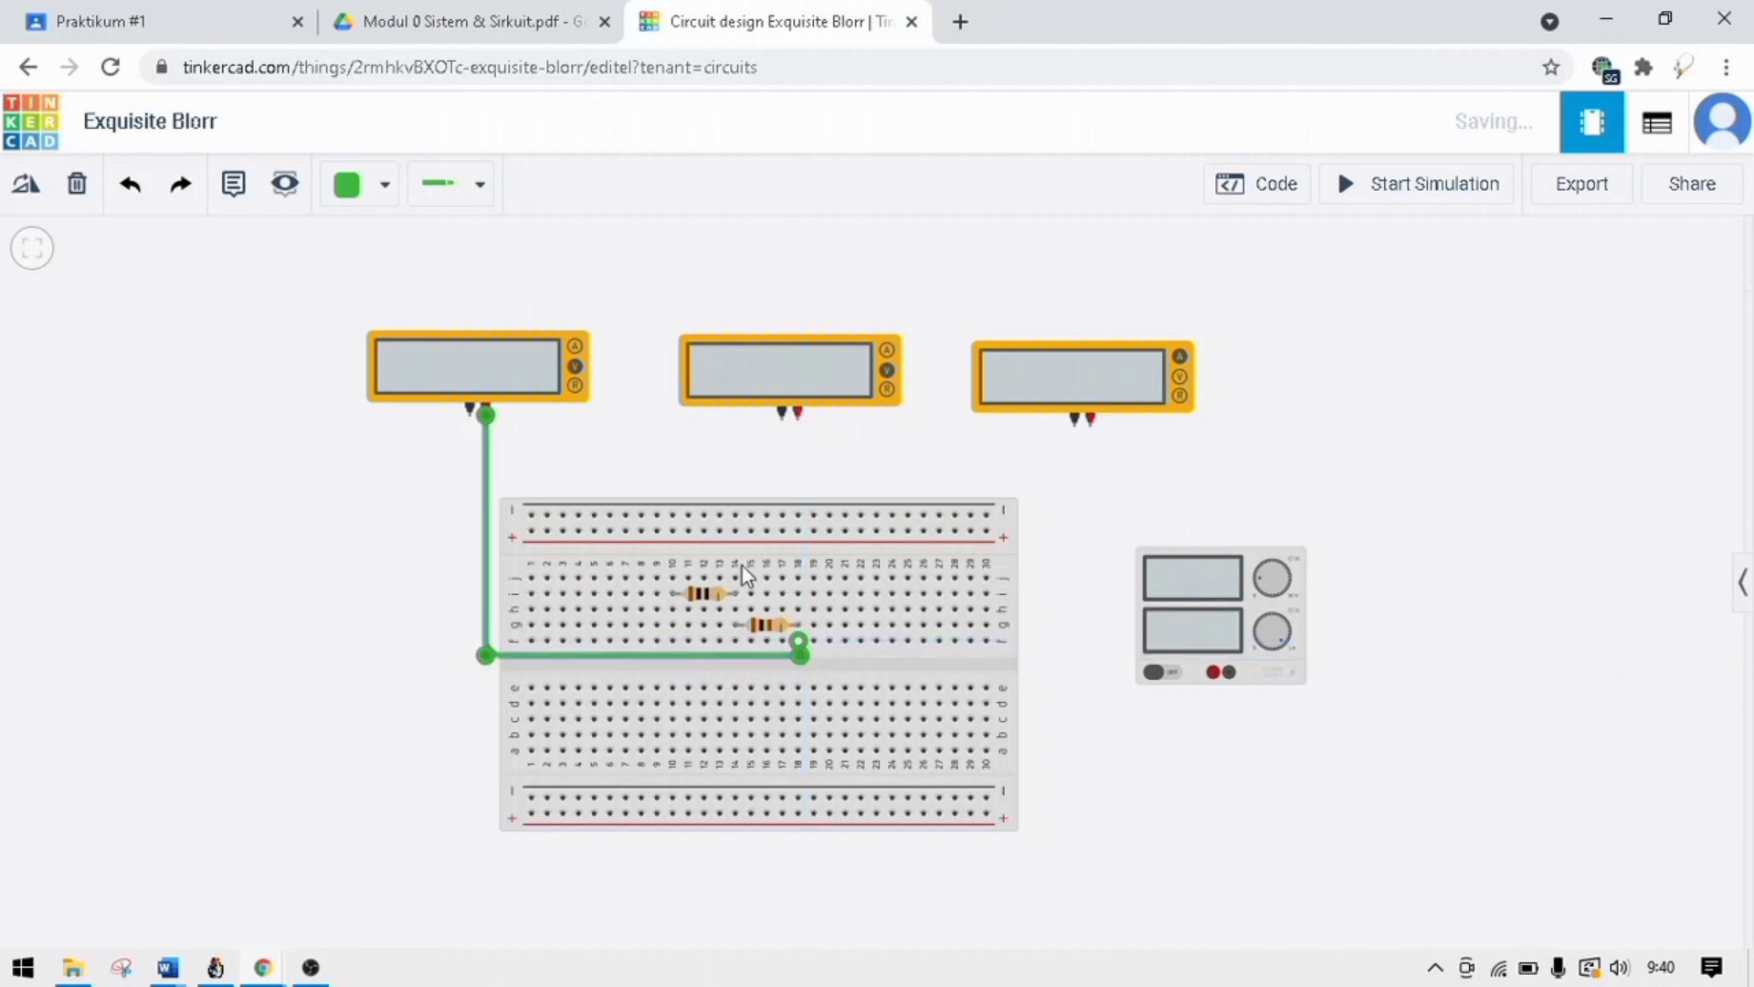
Wire the first multimeter's negative terminal to row f, column 14, alongside its positive wire.
left_click(467, 419)
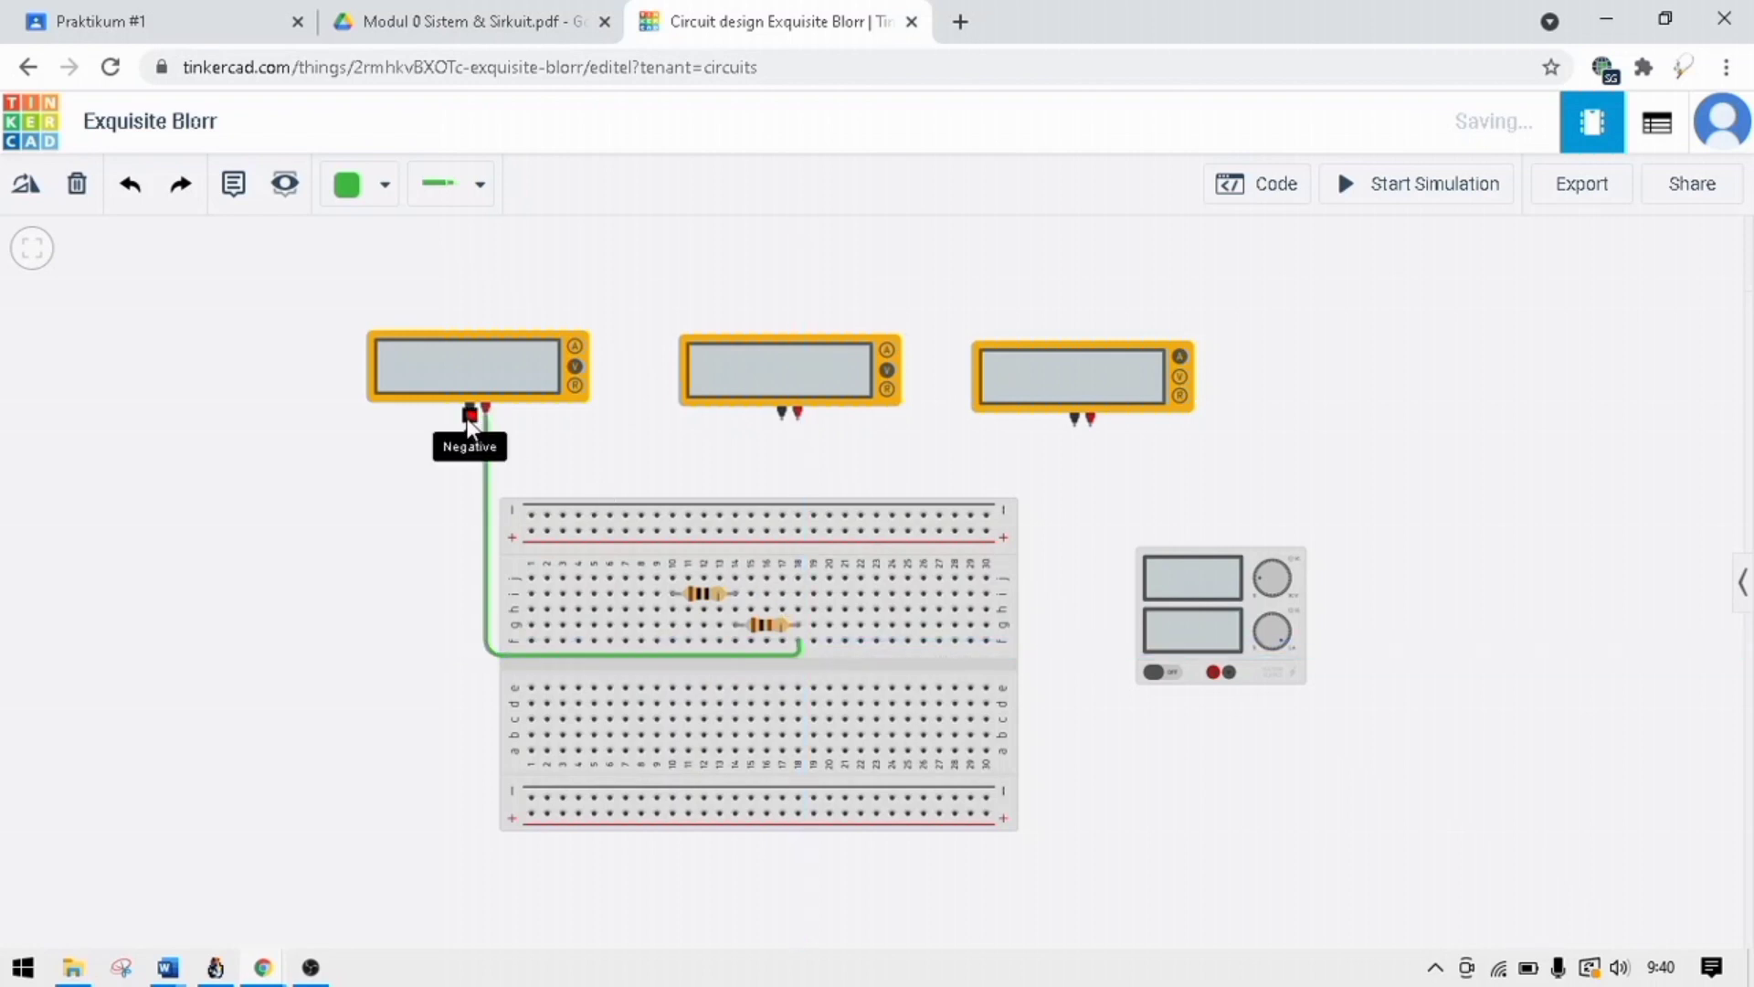
left_click(474, 658)
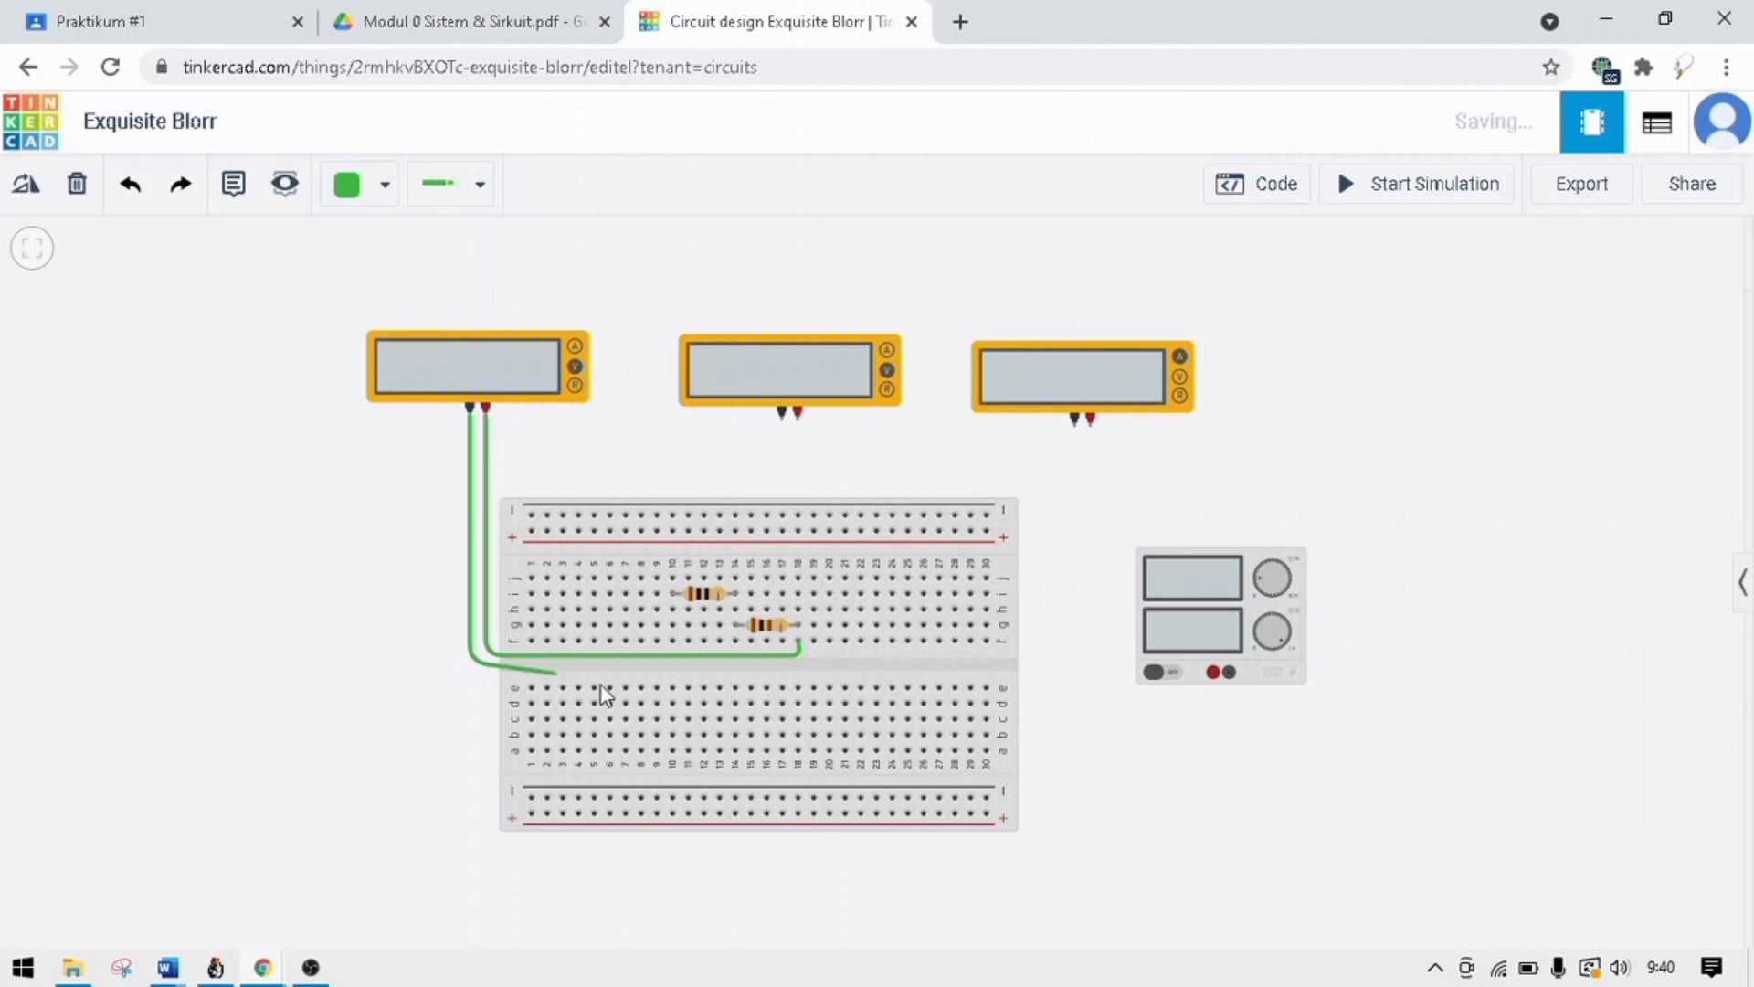
left_click(737, 665)
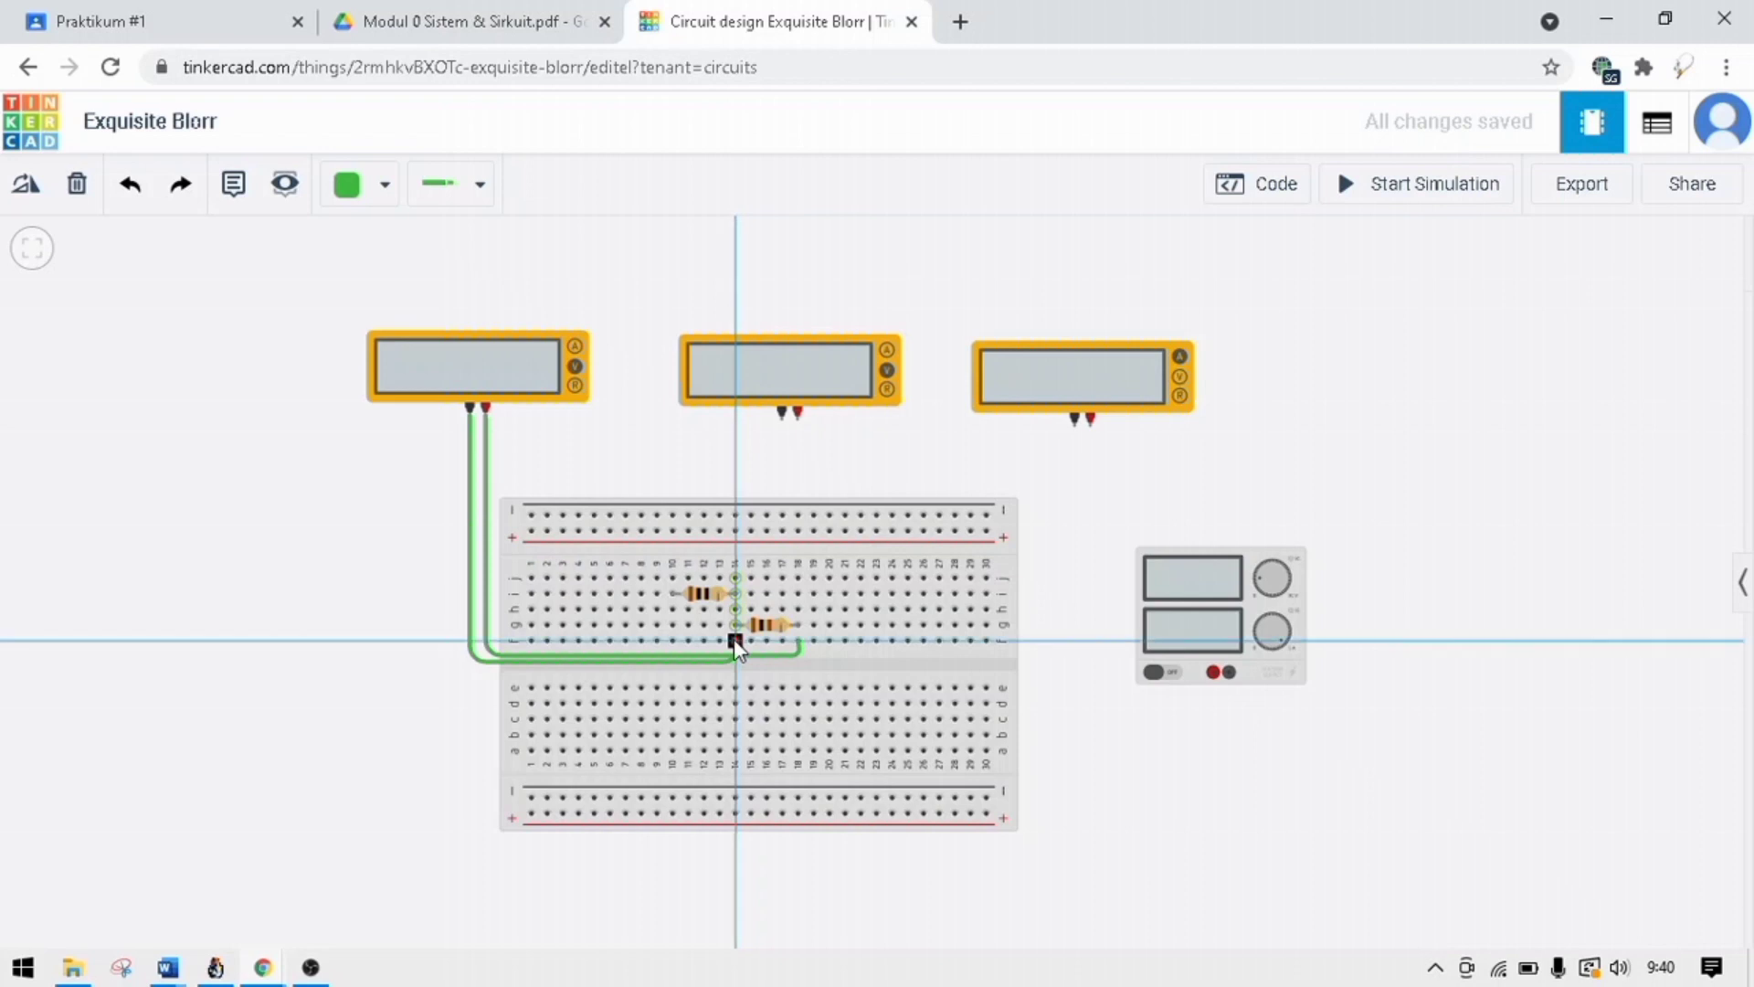
left_click(735, 640)
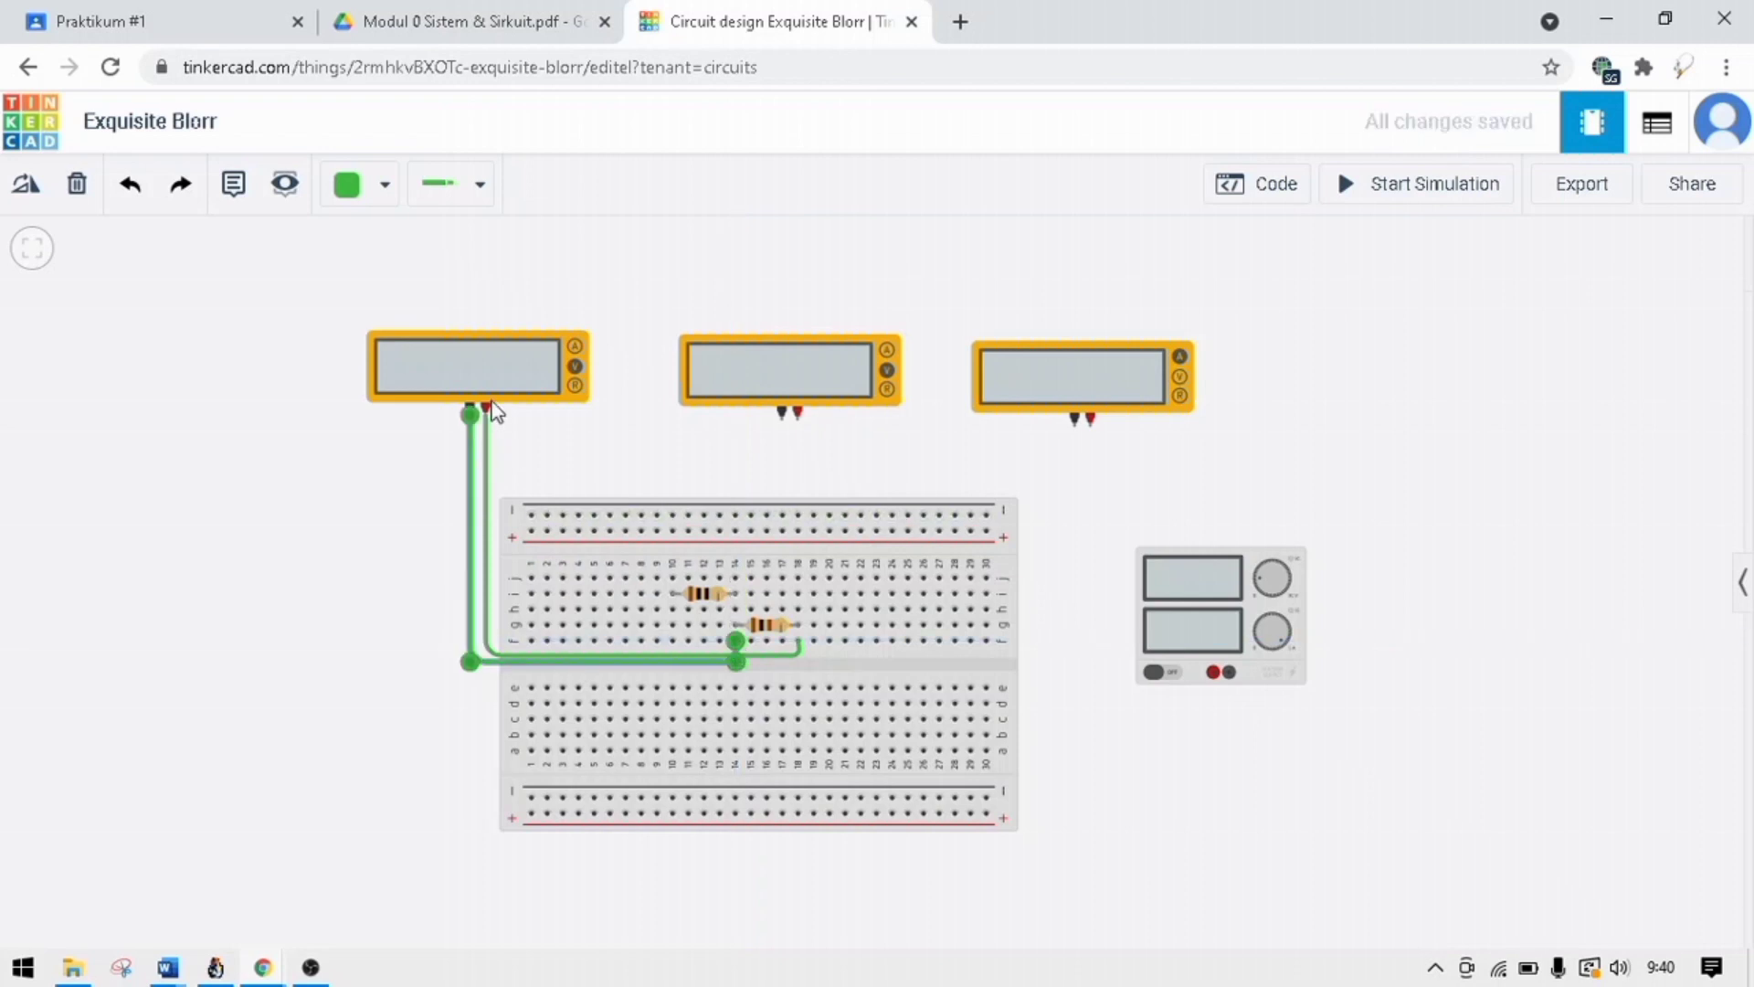
Wire the middle multimeter's positive terminal to row j, column 10, with two right-angle bends above the breadboard.
mouse_move(708, 454)
left_mouse_down()
mouse_move(772, 454)
mouse_move(705, 437)
left_mouse_up()
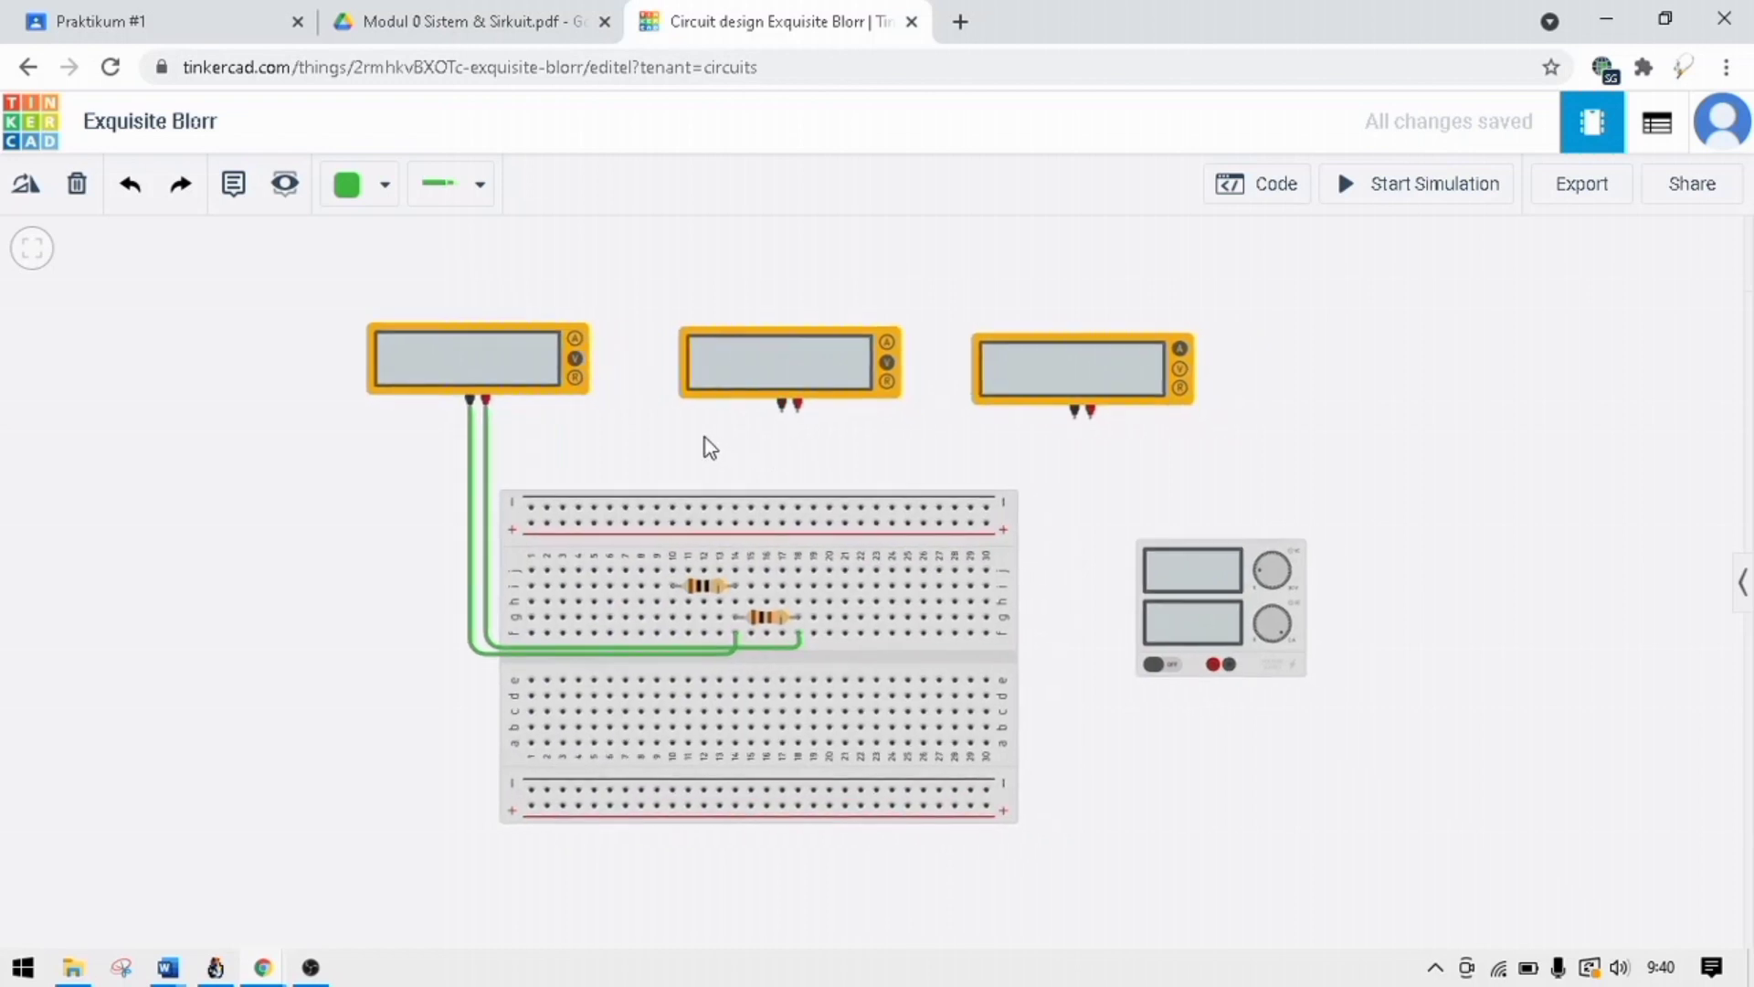
left_click(793, 415)
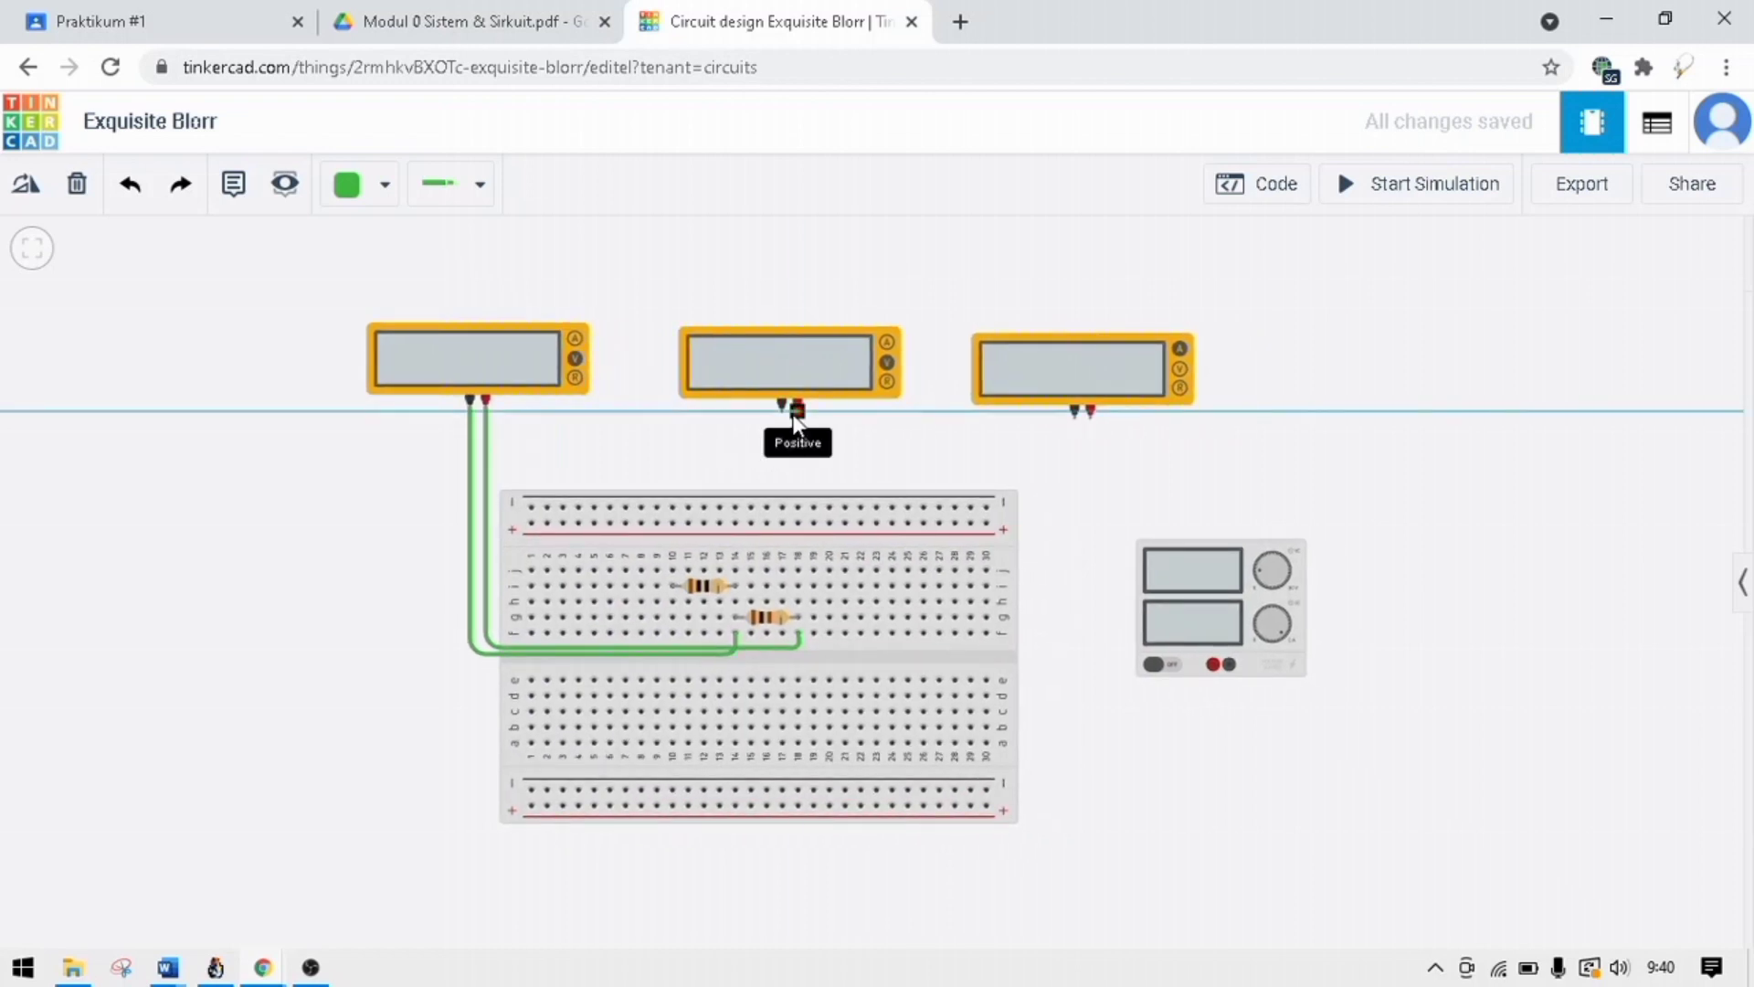
left_click(802, 479)
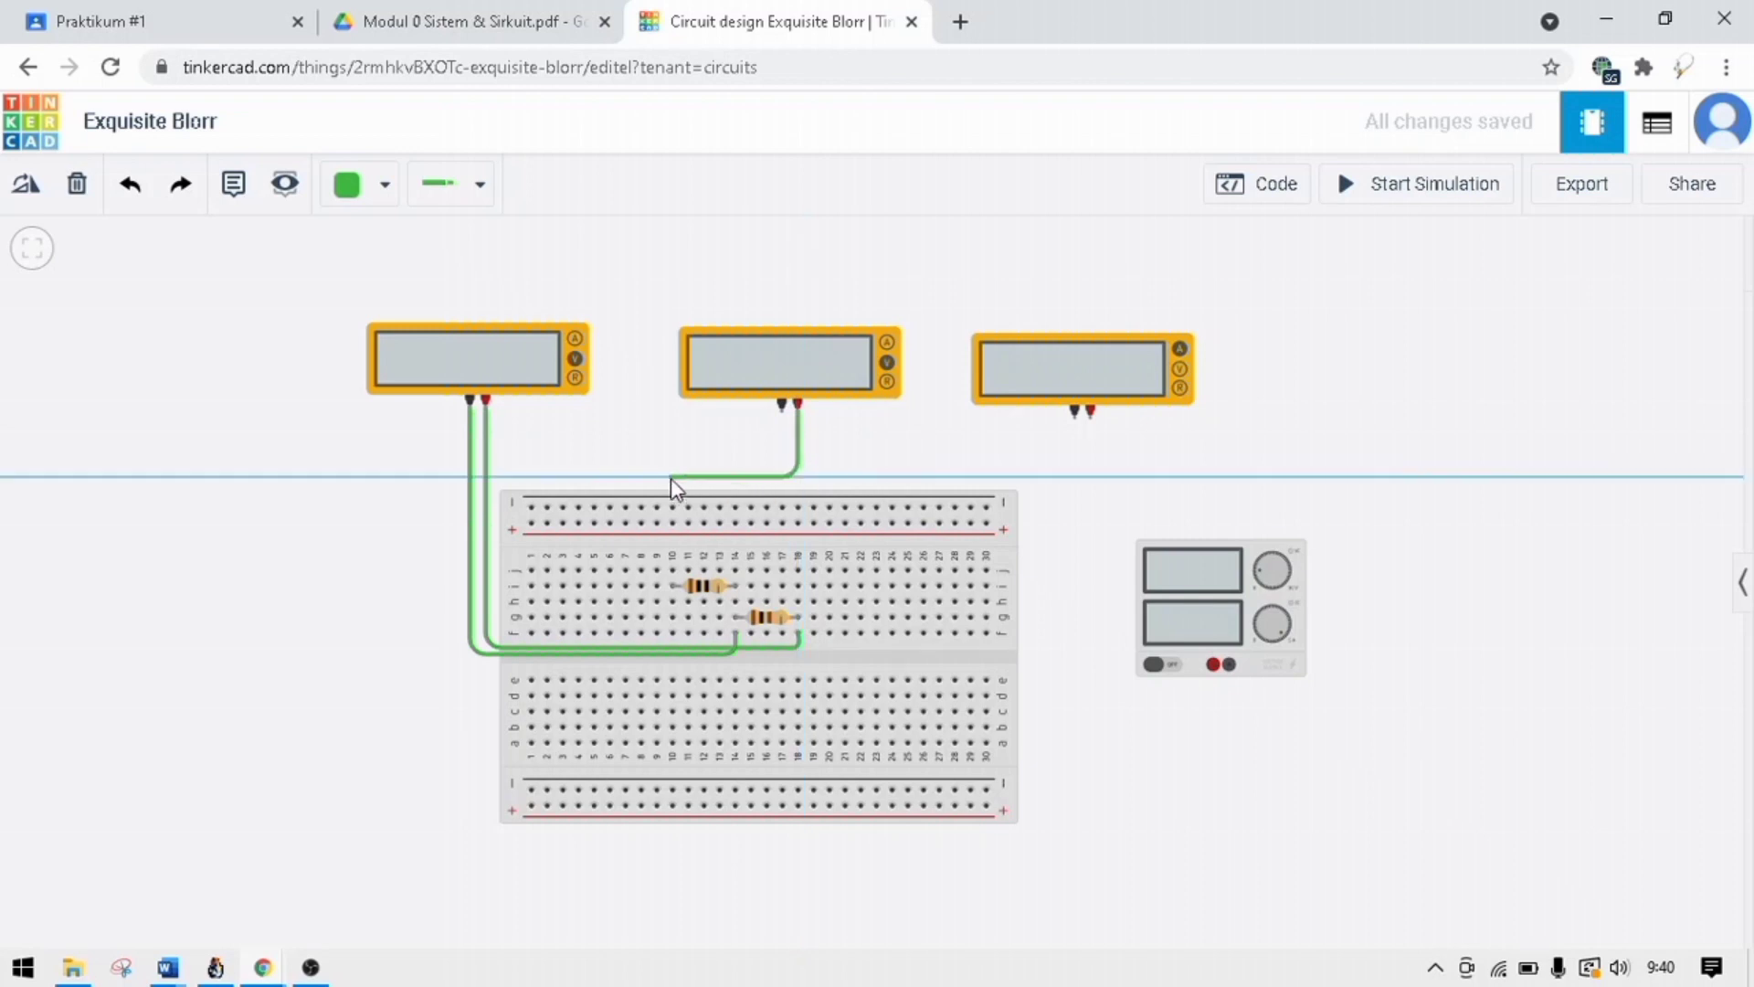
left_click(676, 477)
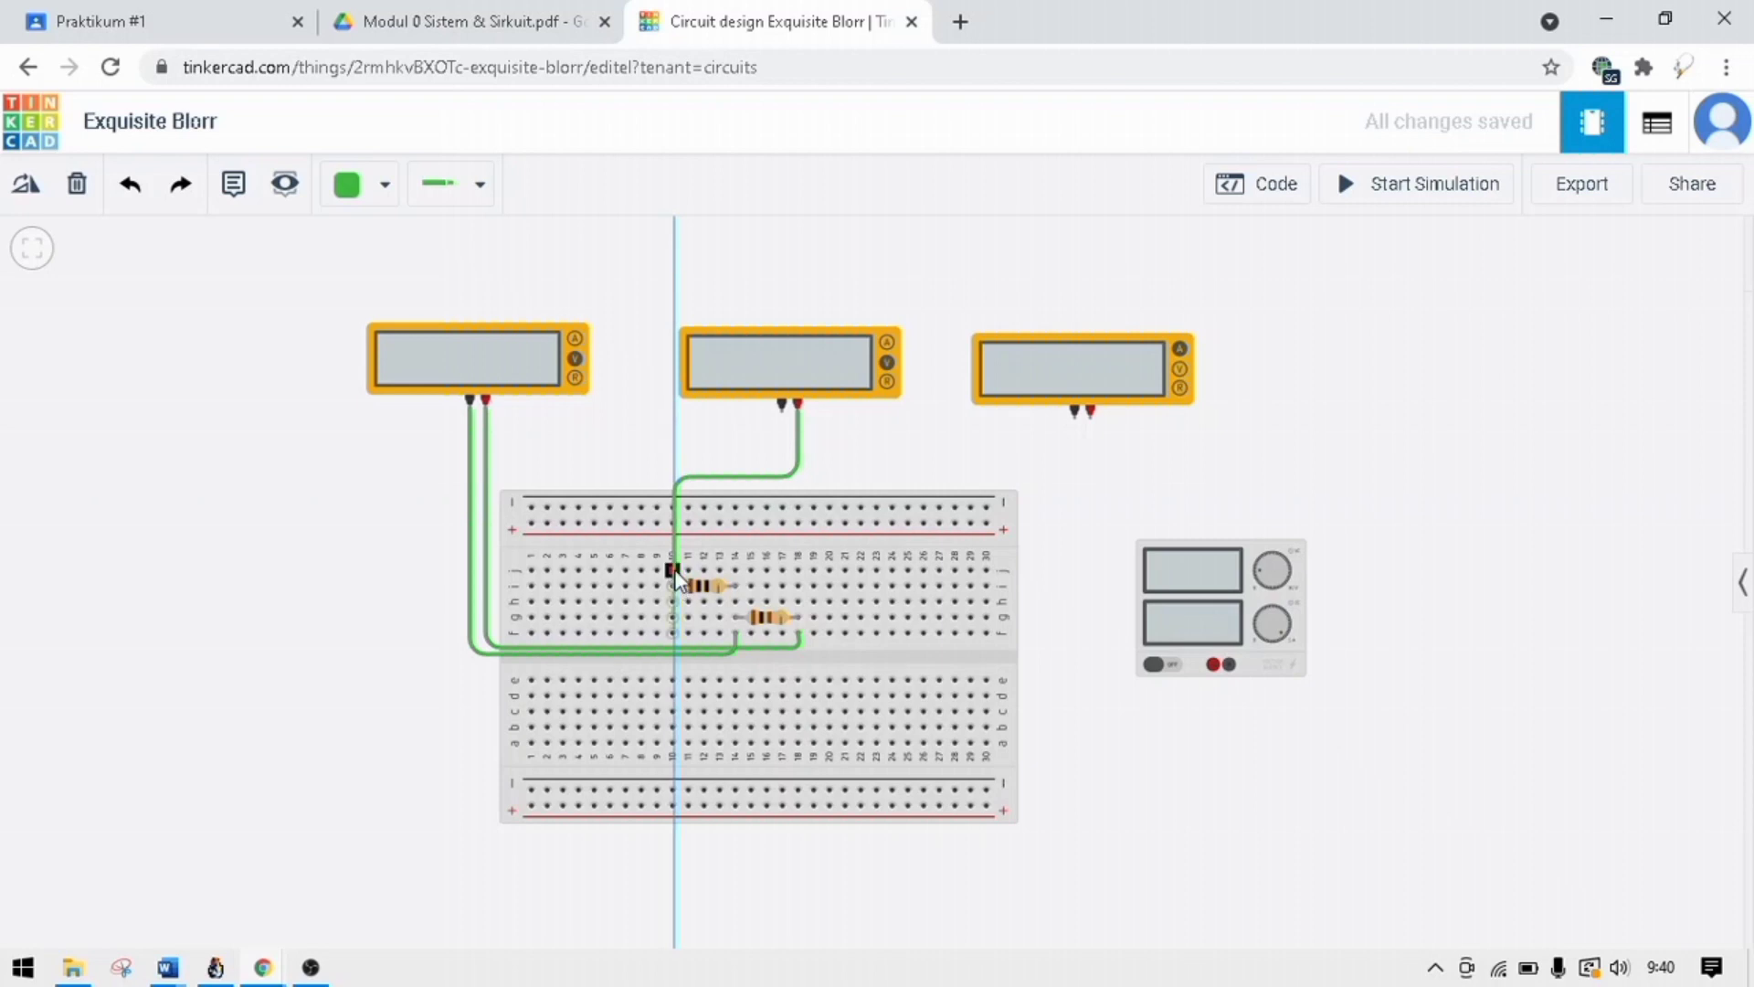
left_click(674, 576)
Consult the module PDF's wiring diagram and wire the middle multimeter's negative terminal straight to row j, column 15.
left_click(386, 19)
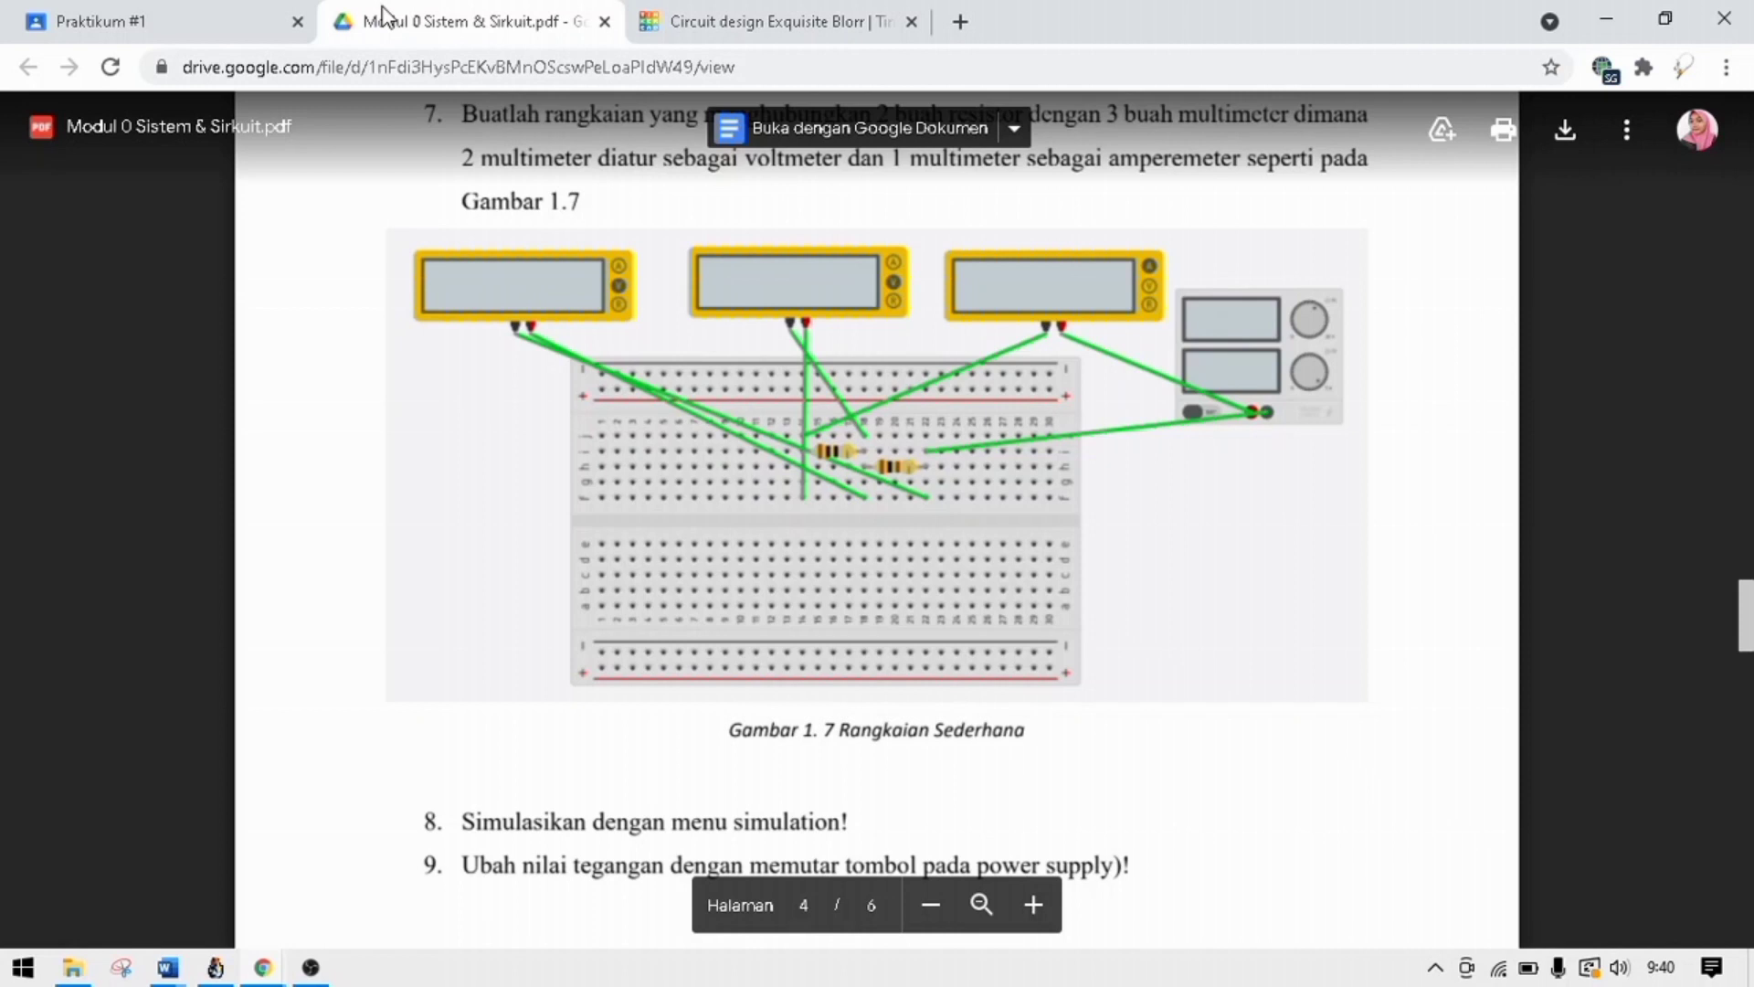
left_click(658, 17)
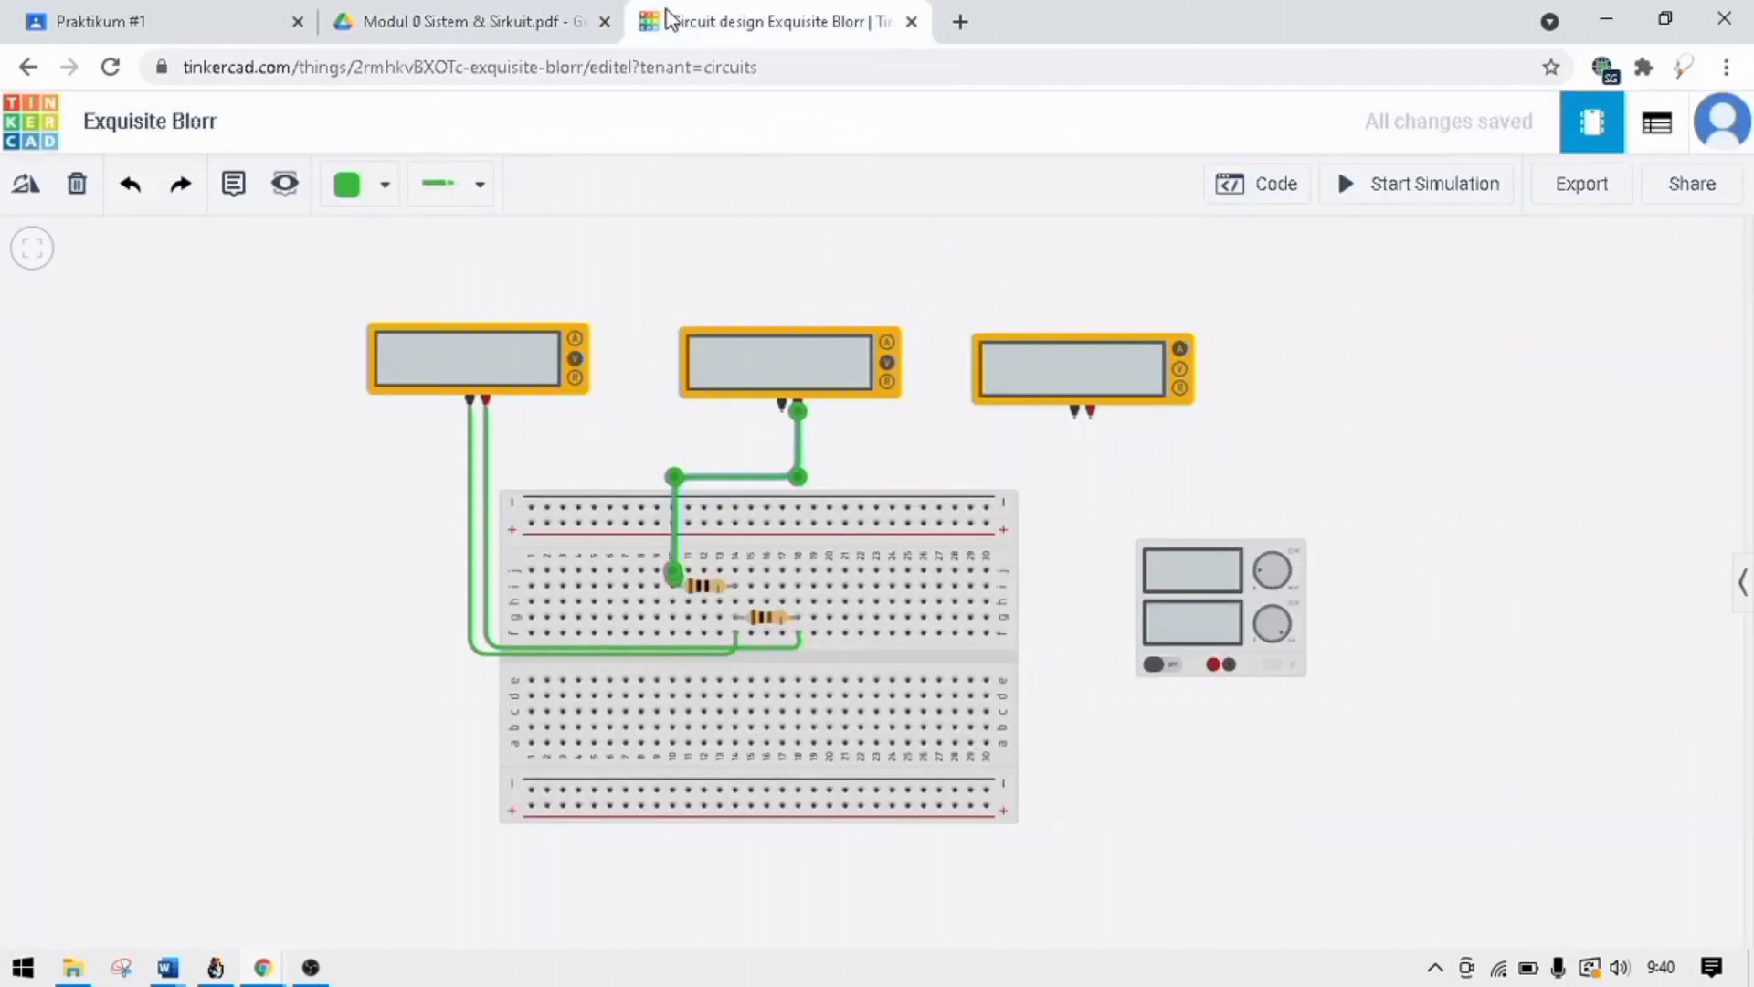
left_click(779, 413)
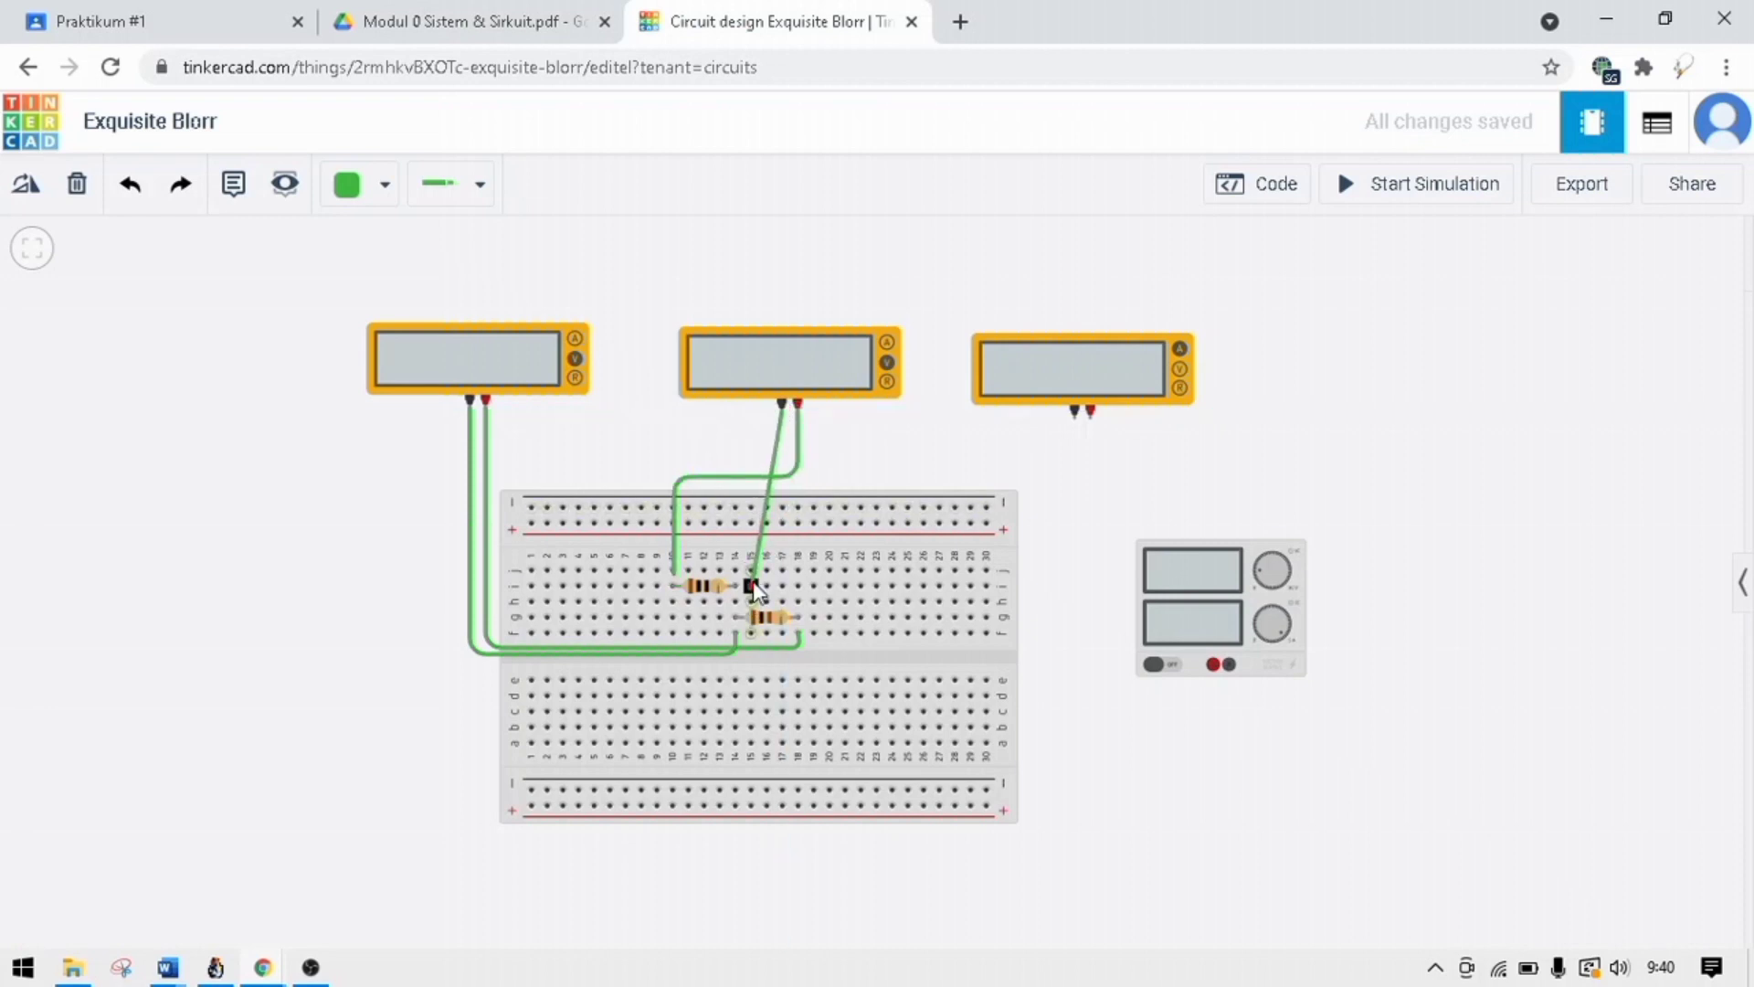
left_click(750, 570)
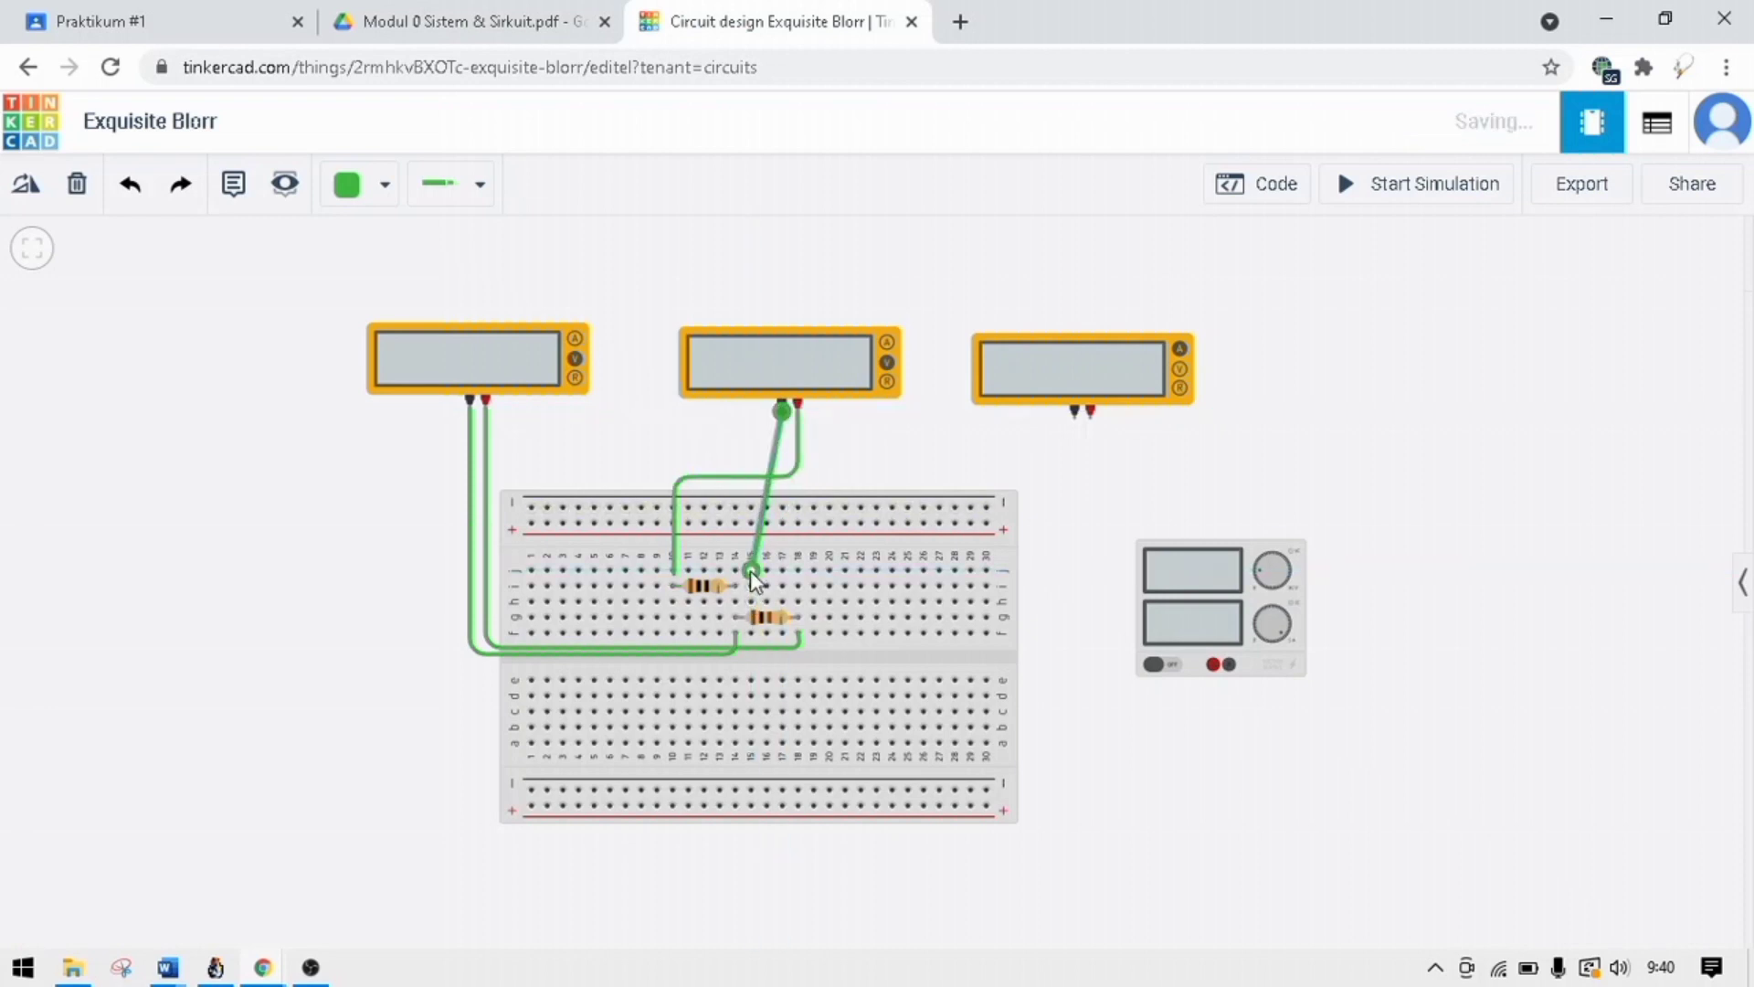
Delete the wire between the middle multimeter's positive terminal and row j, column 10.
left_click(673, 574)
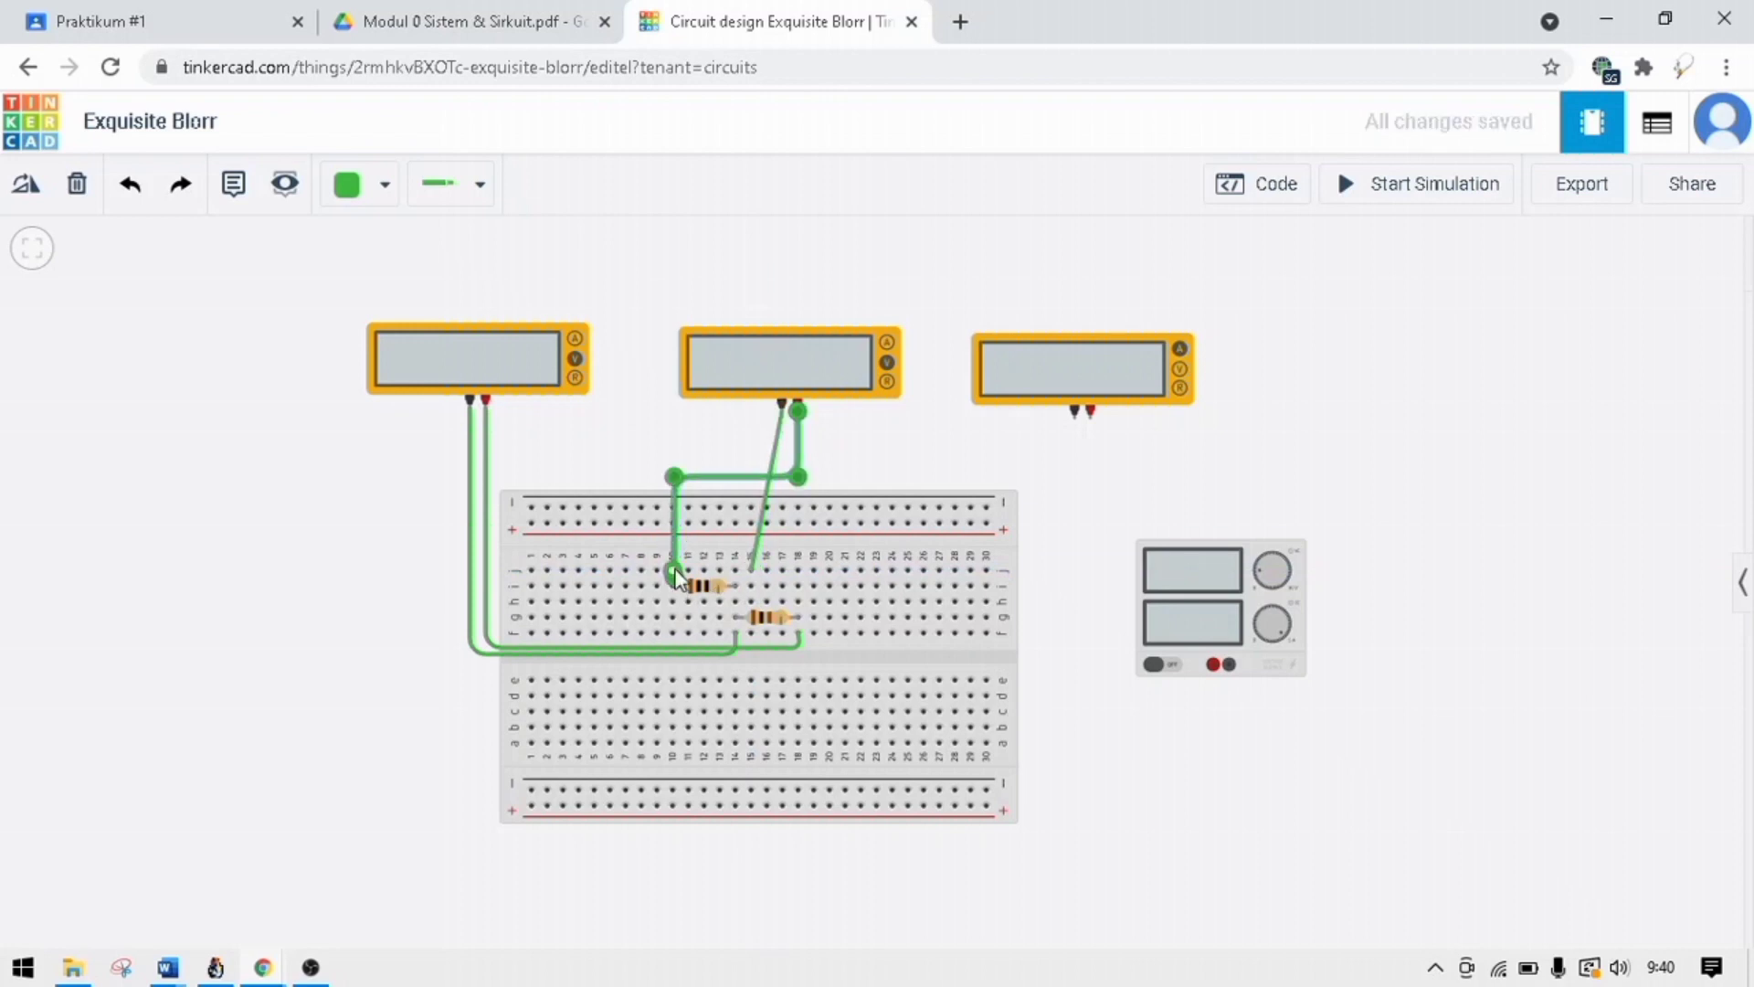
left_click_drag(678, 619, 677, 651)
left_click(73, 183)
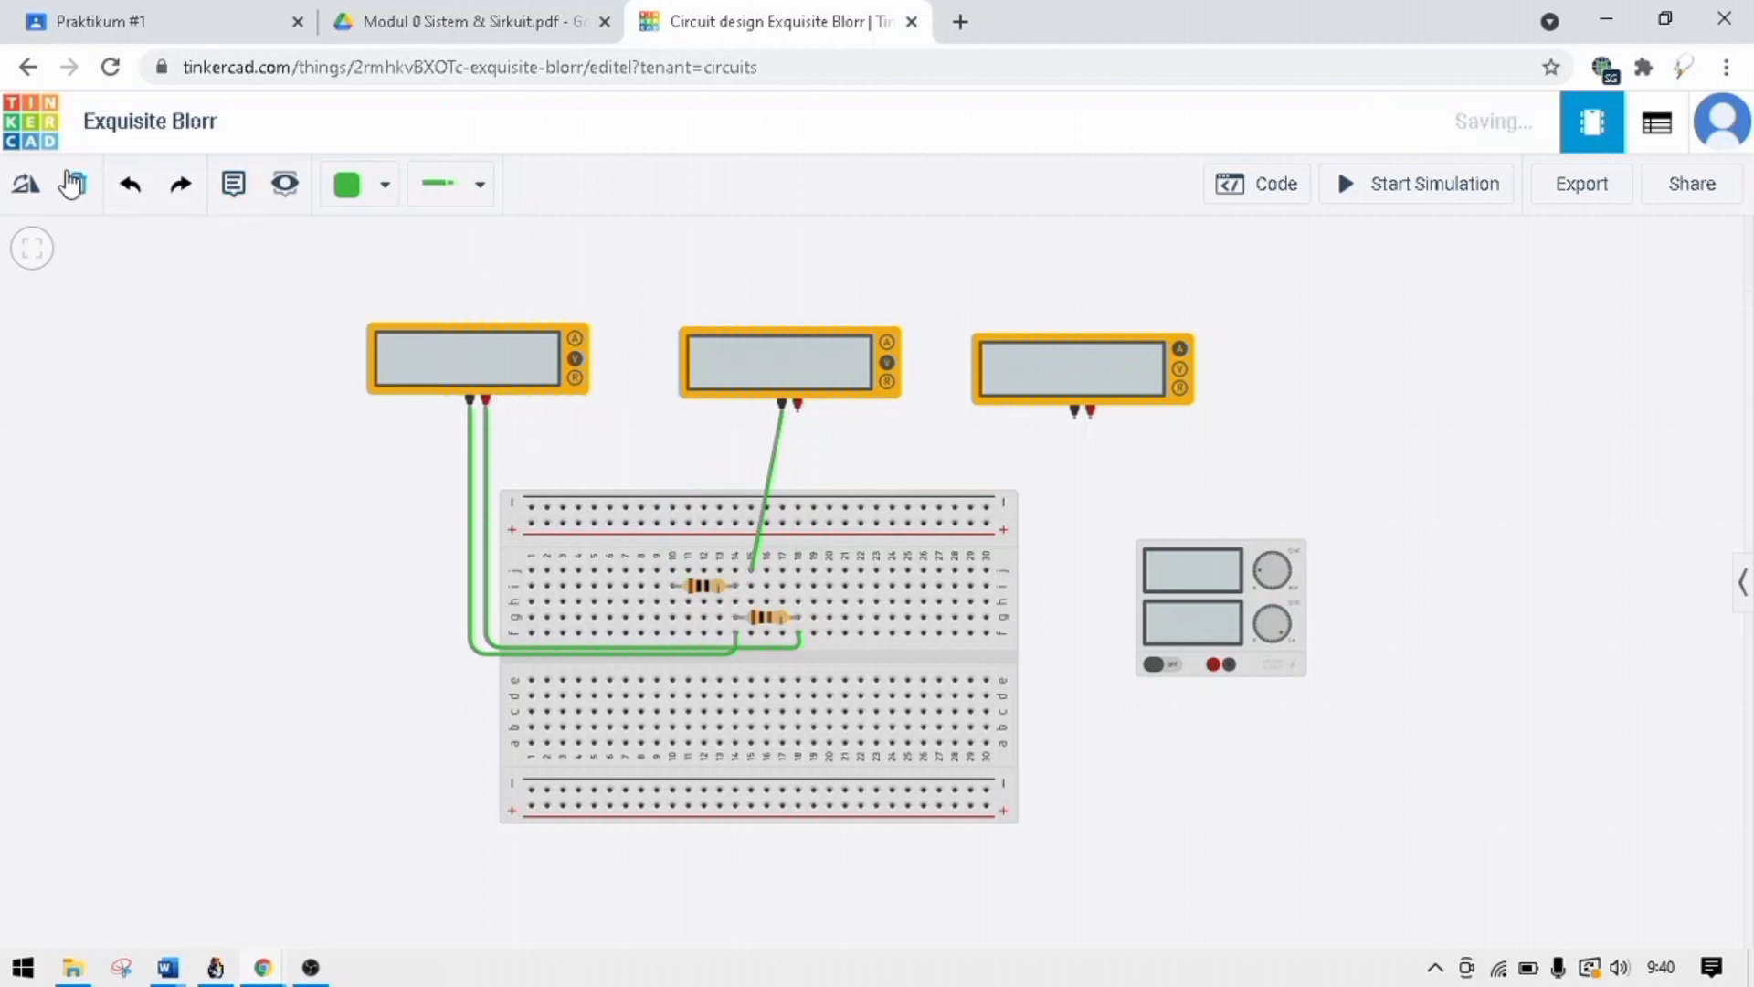
Wire the middle multimeter's positive terminal to row f, column 10, with one bend above the breadboard.
left_click(796, 409)
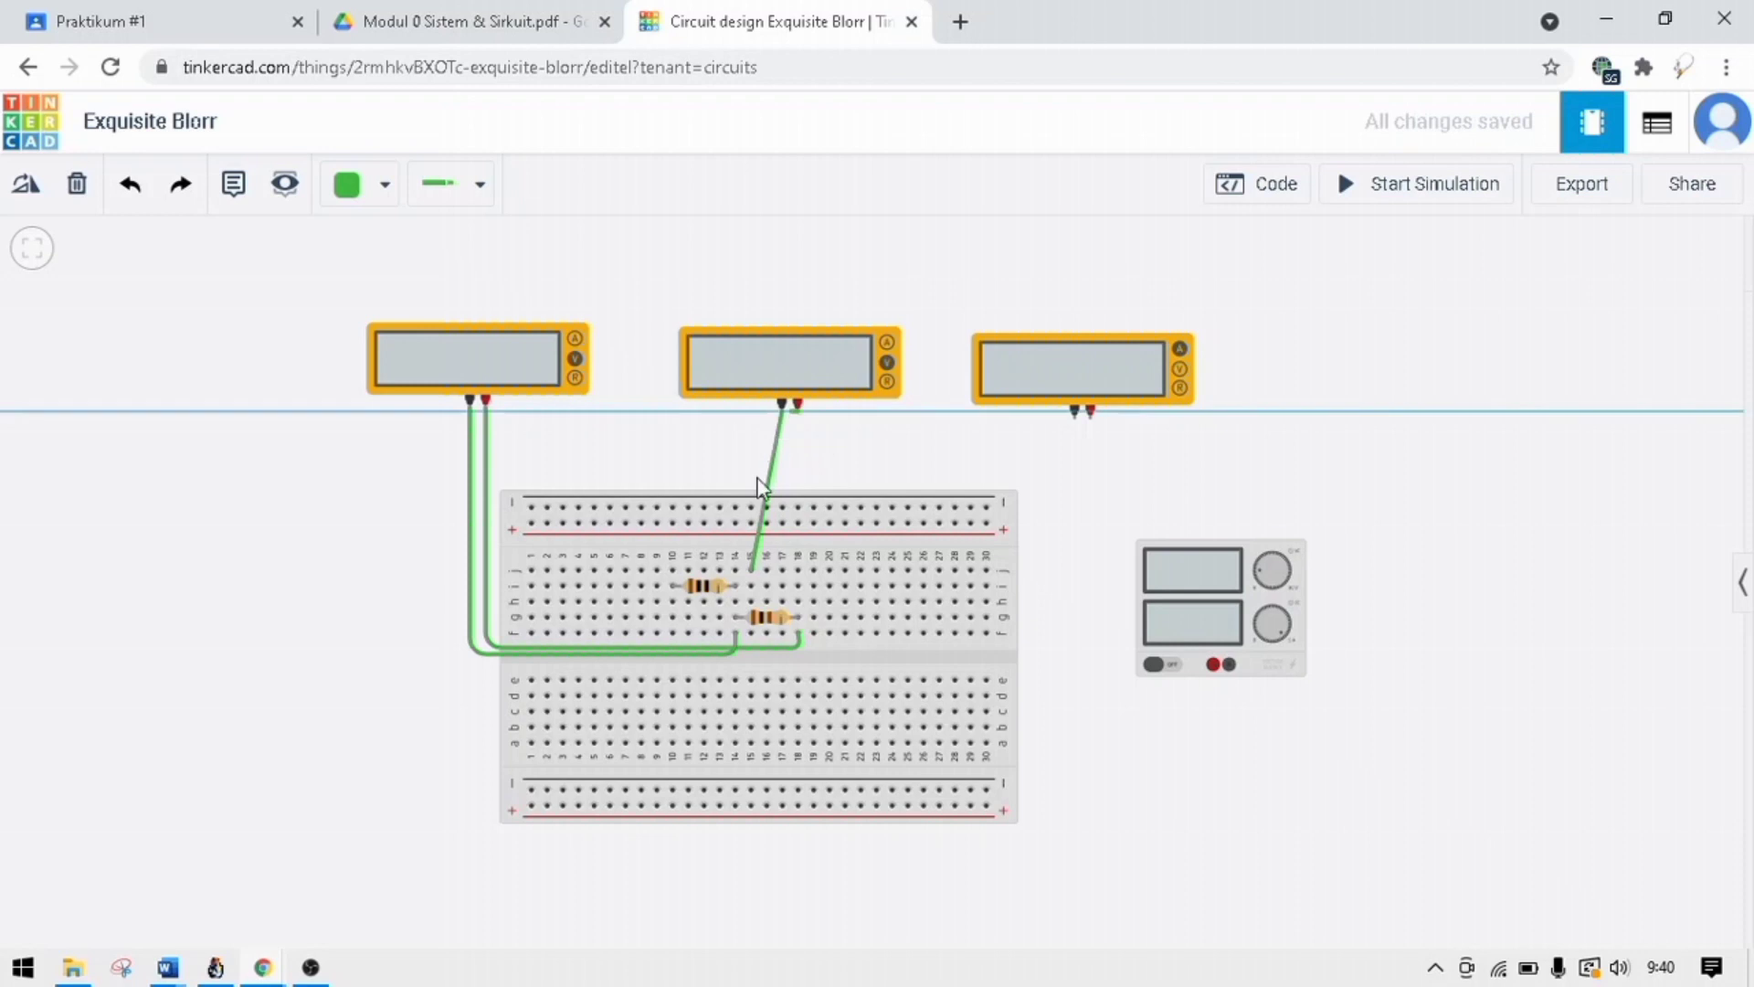
left_click(679, 481)
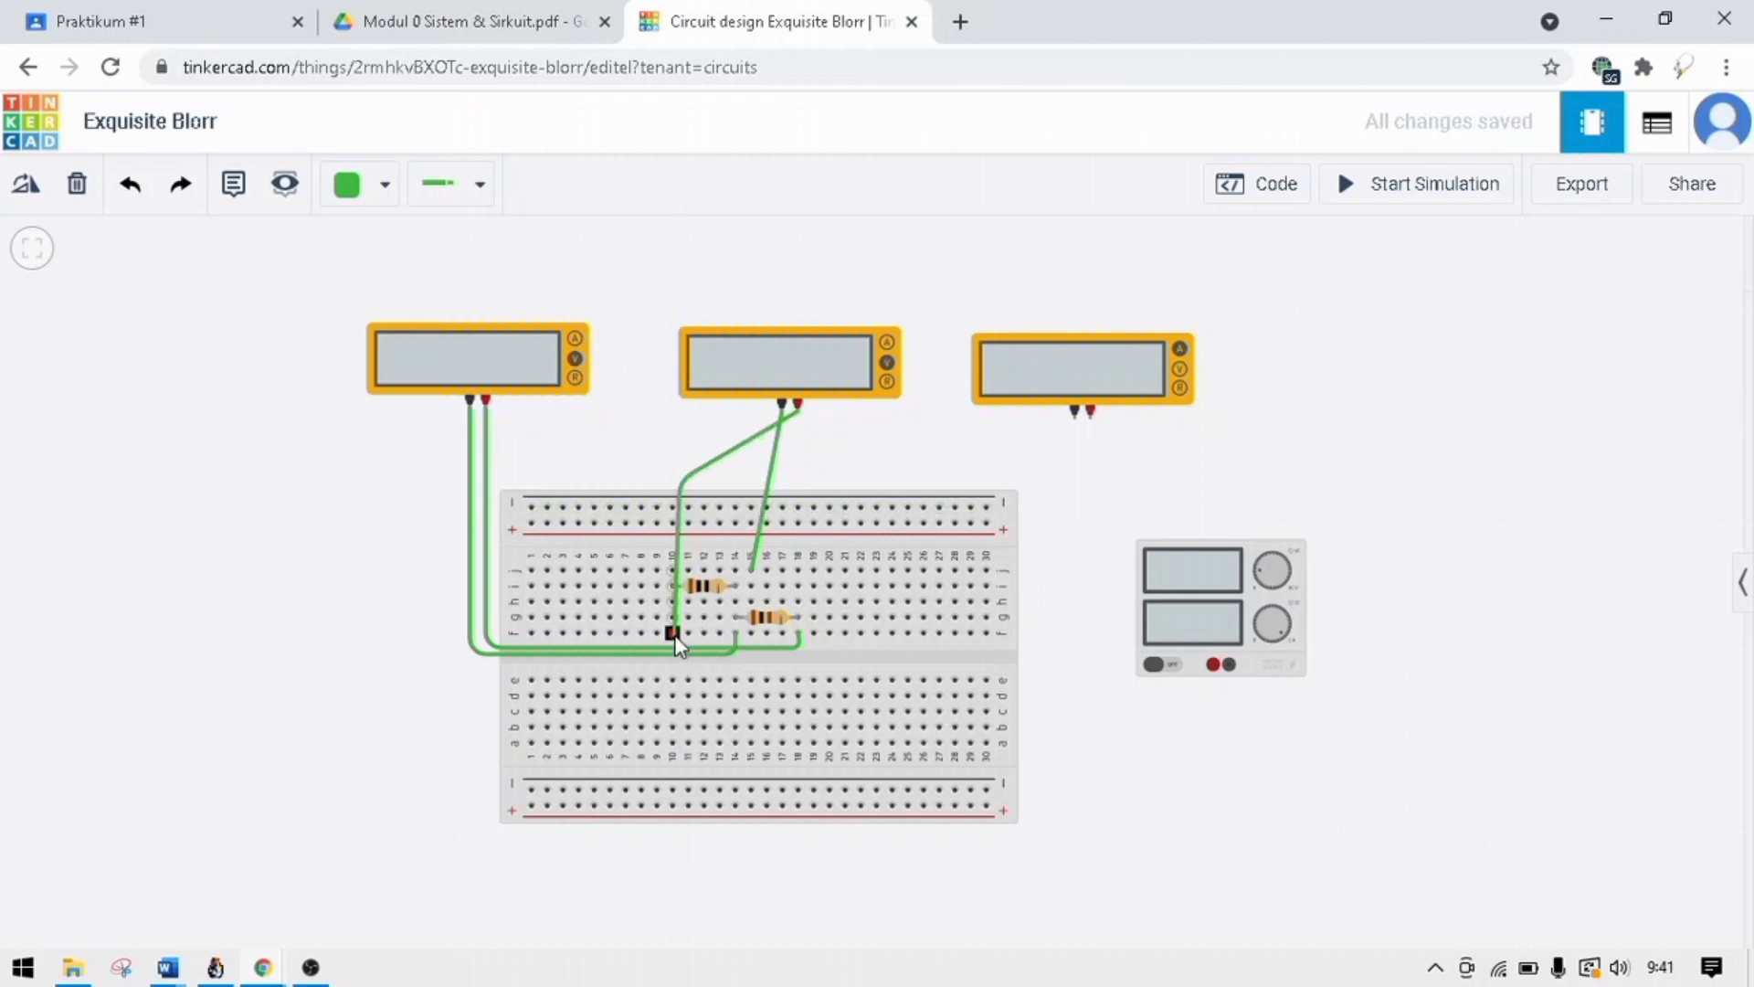
left_click(673, 634)
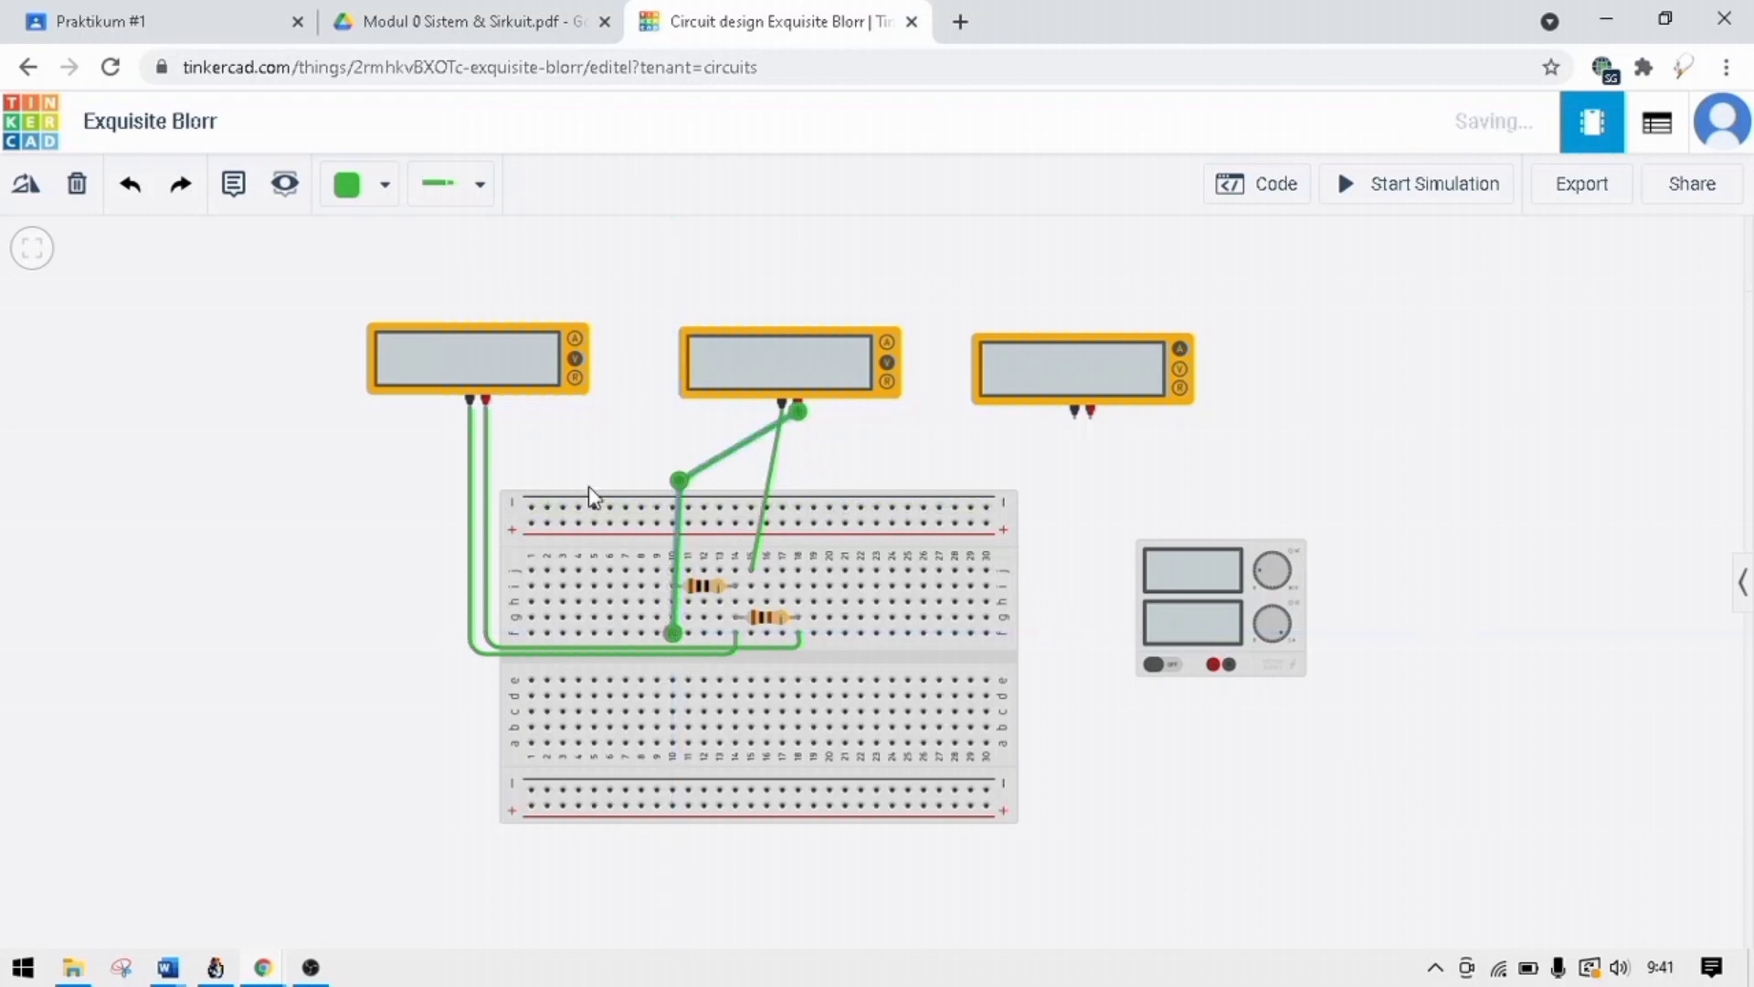
Compare with the module PDF's diagram and move the breadboard end of the middle multimeter's negative wire to row j, column 14.
left_click(461, 28)
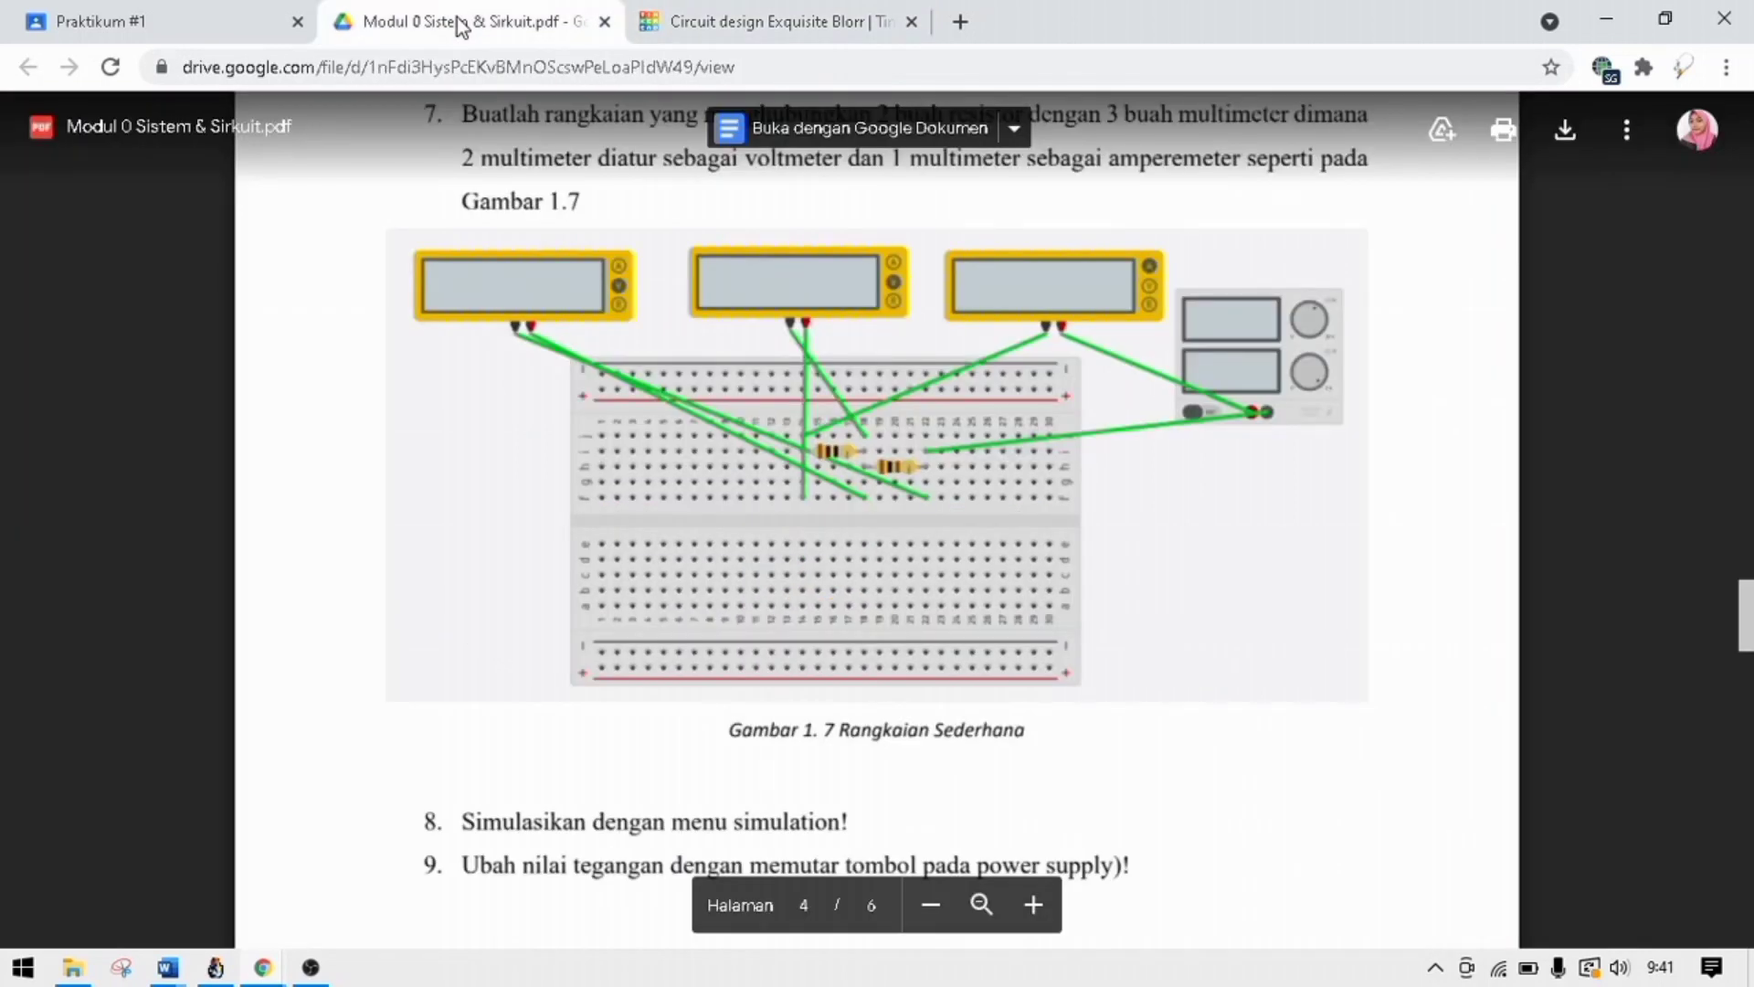
left_click(747, 11)
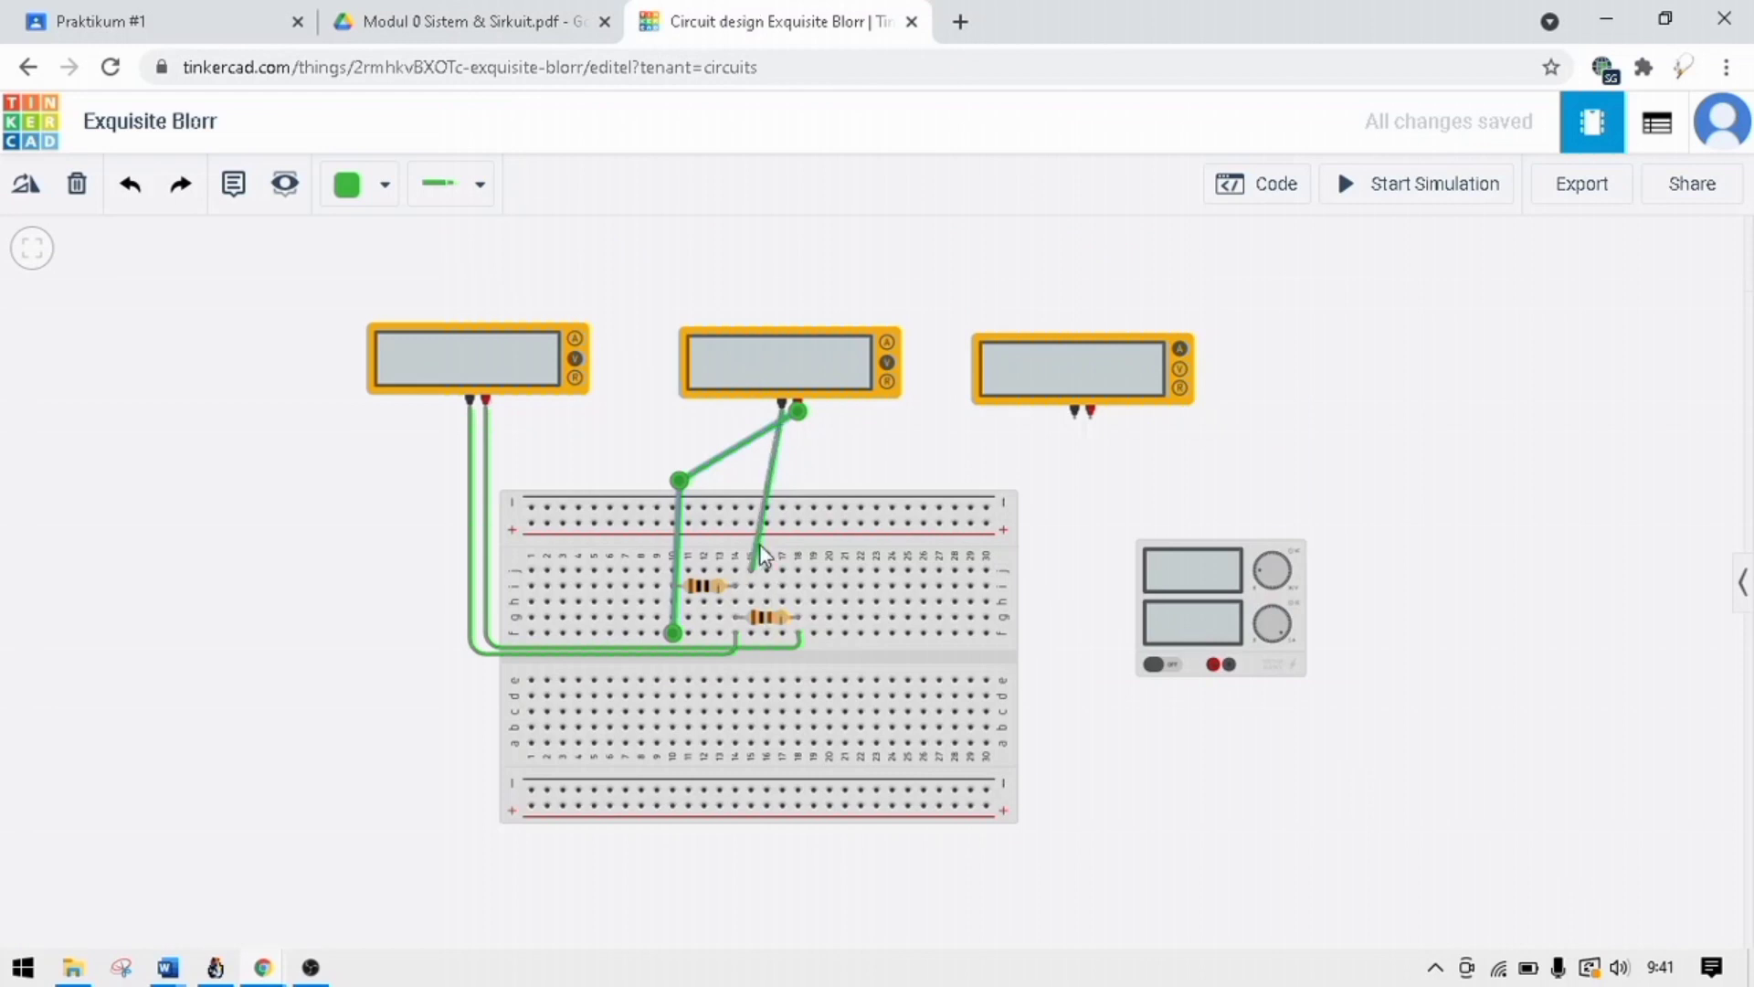
left_click(751, 571)
left_click_drag(751, 571, 736, 568)
left_click(839, 270)
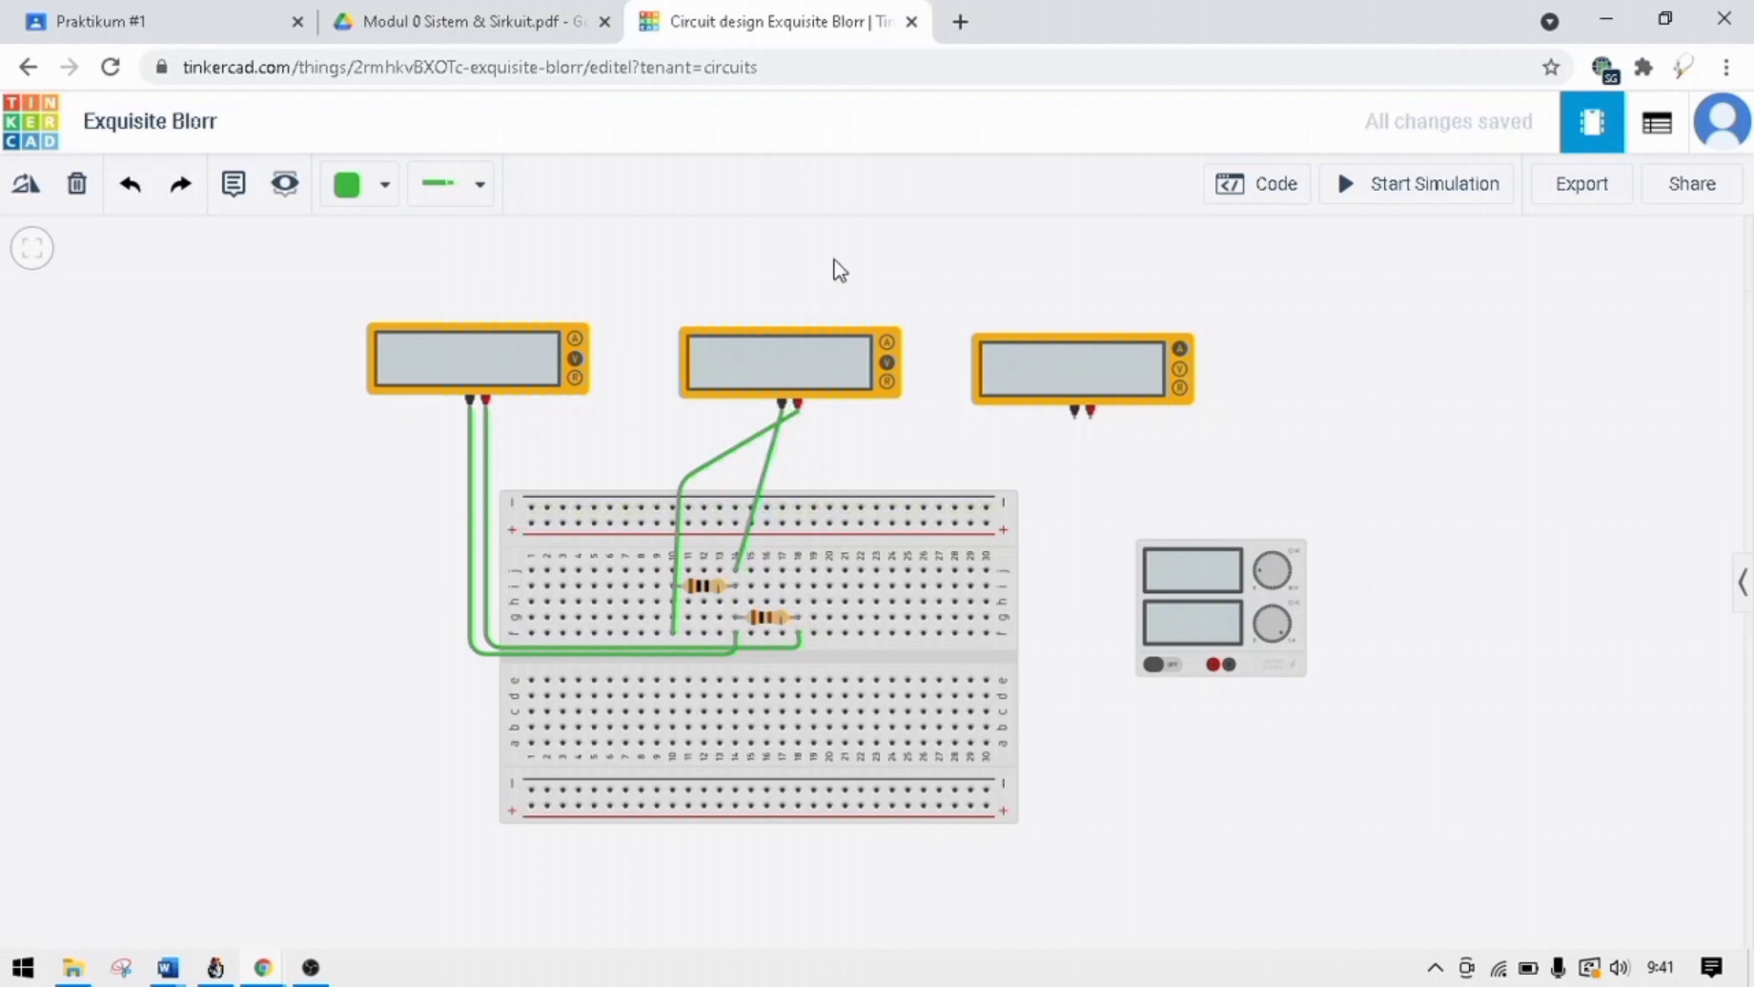
Following the module PDF's diagram, wire the third multimeter's negative terminal straight to row j, column 10.
left_click(495, 20)
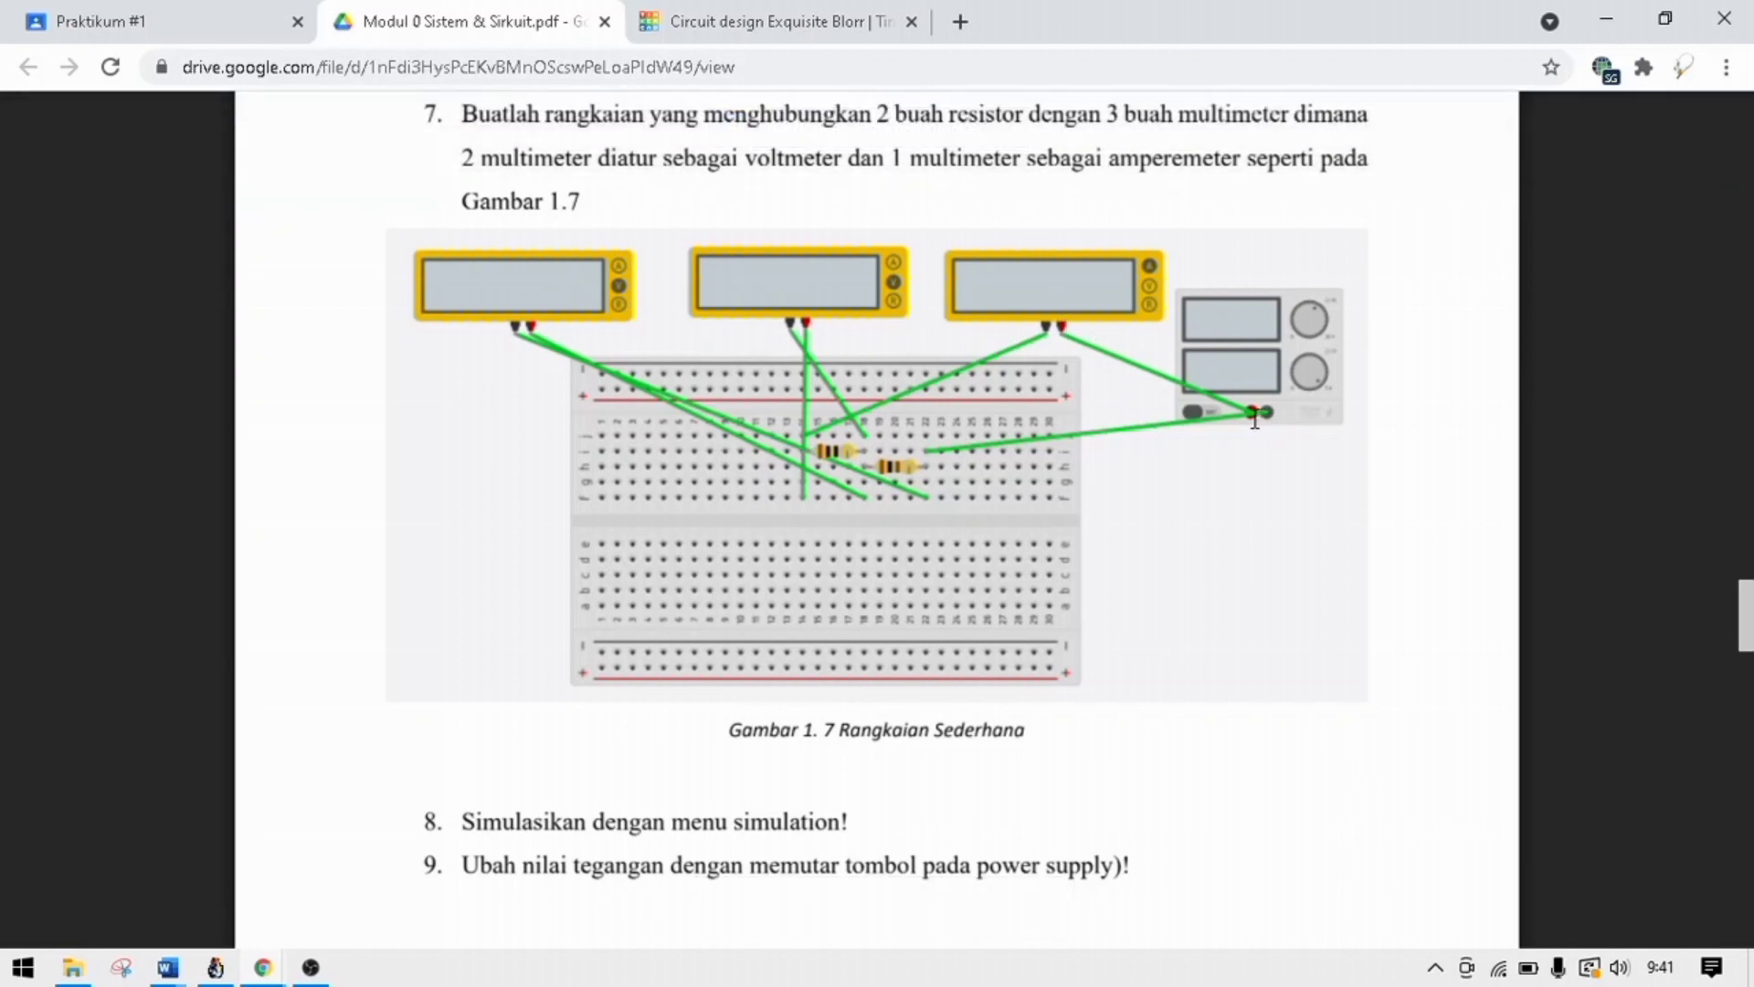
left_click(773, 22)
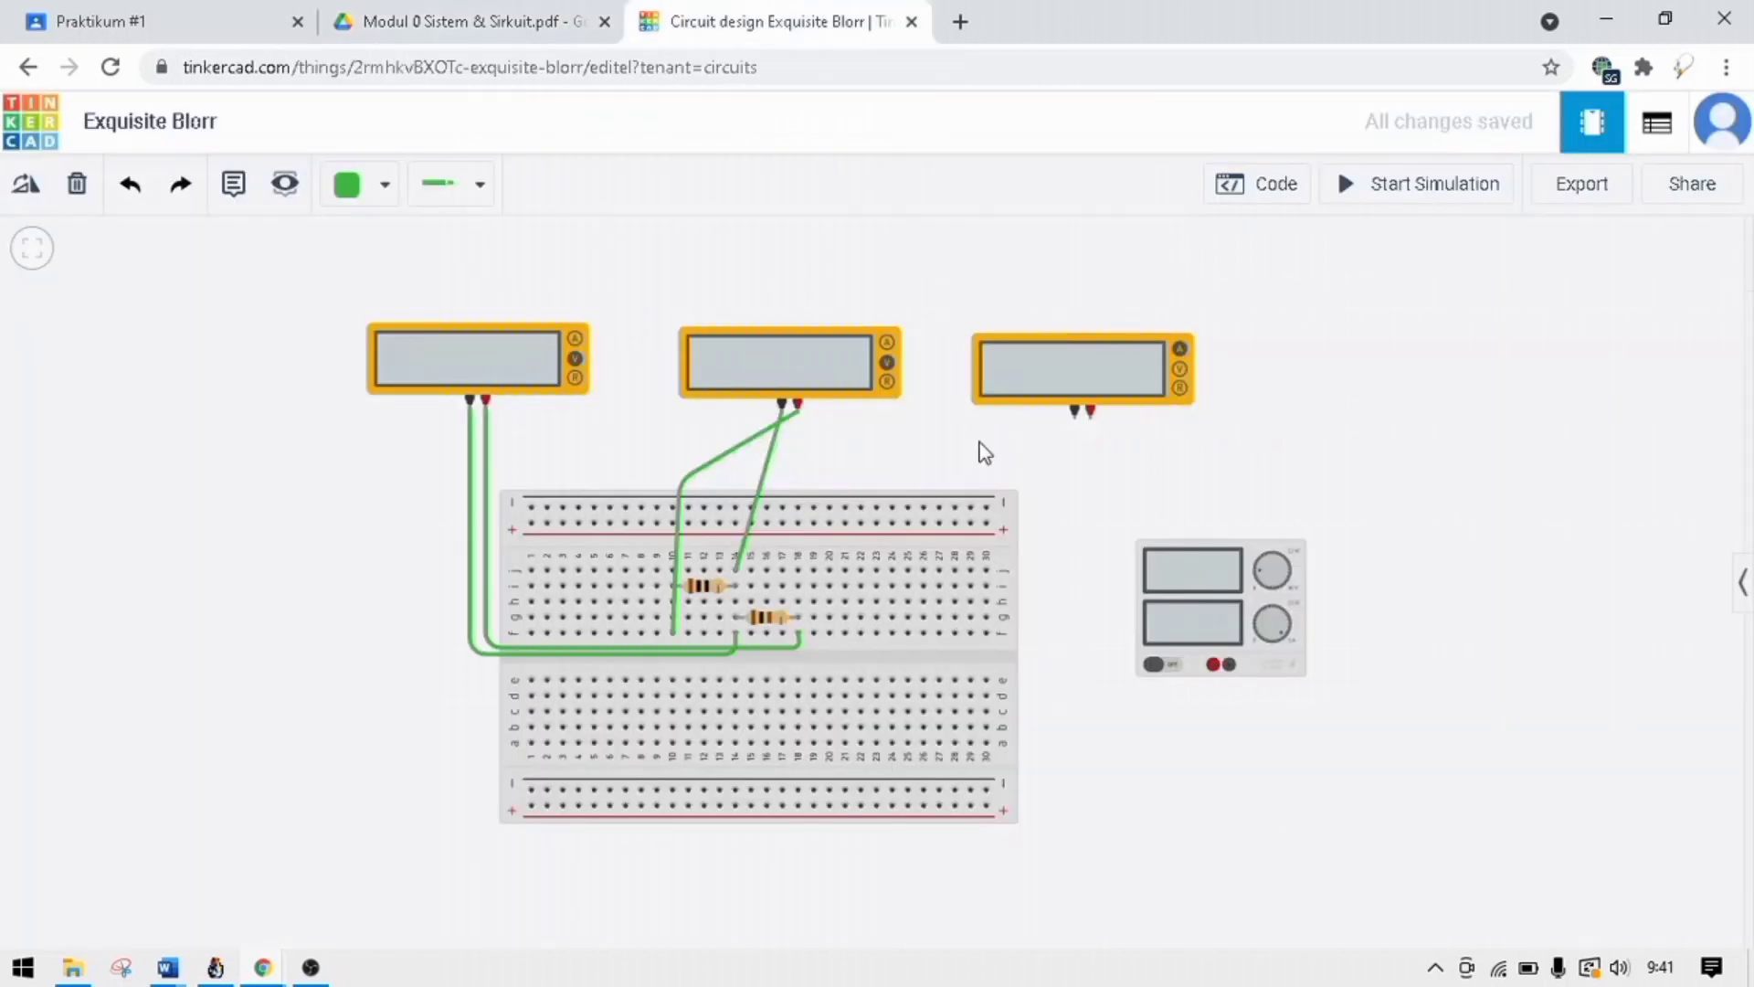
left_click(1074, 412)
left_click(878, 552)
left_click_drag(883, 559, 753, 560)
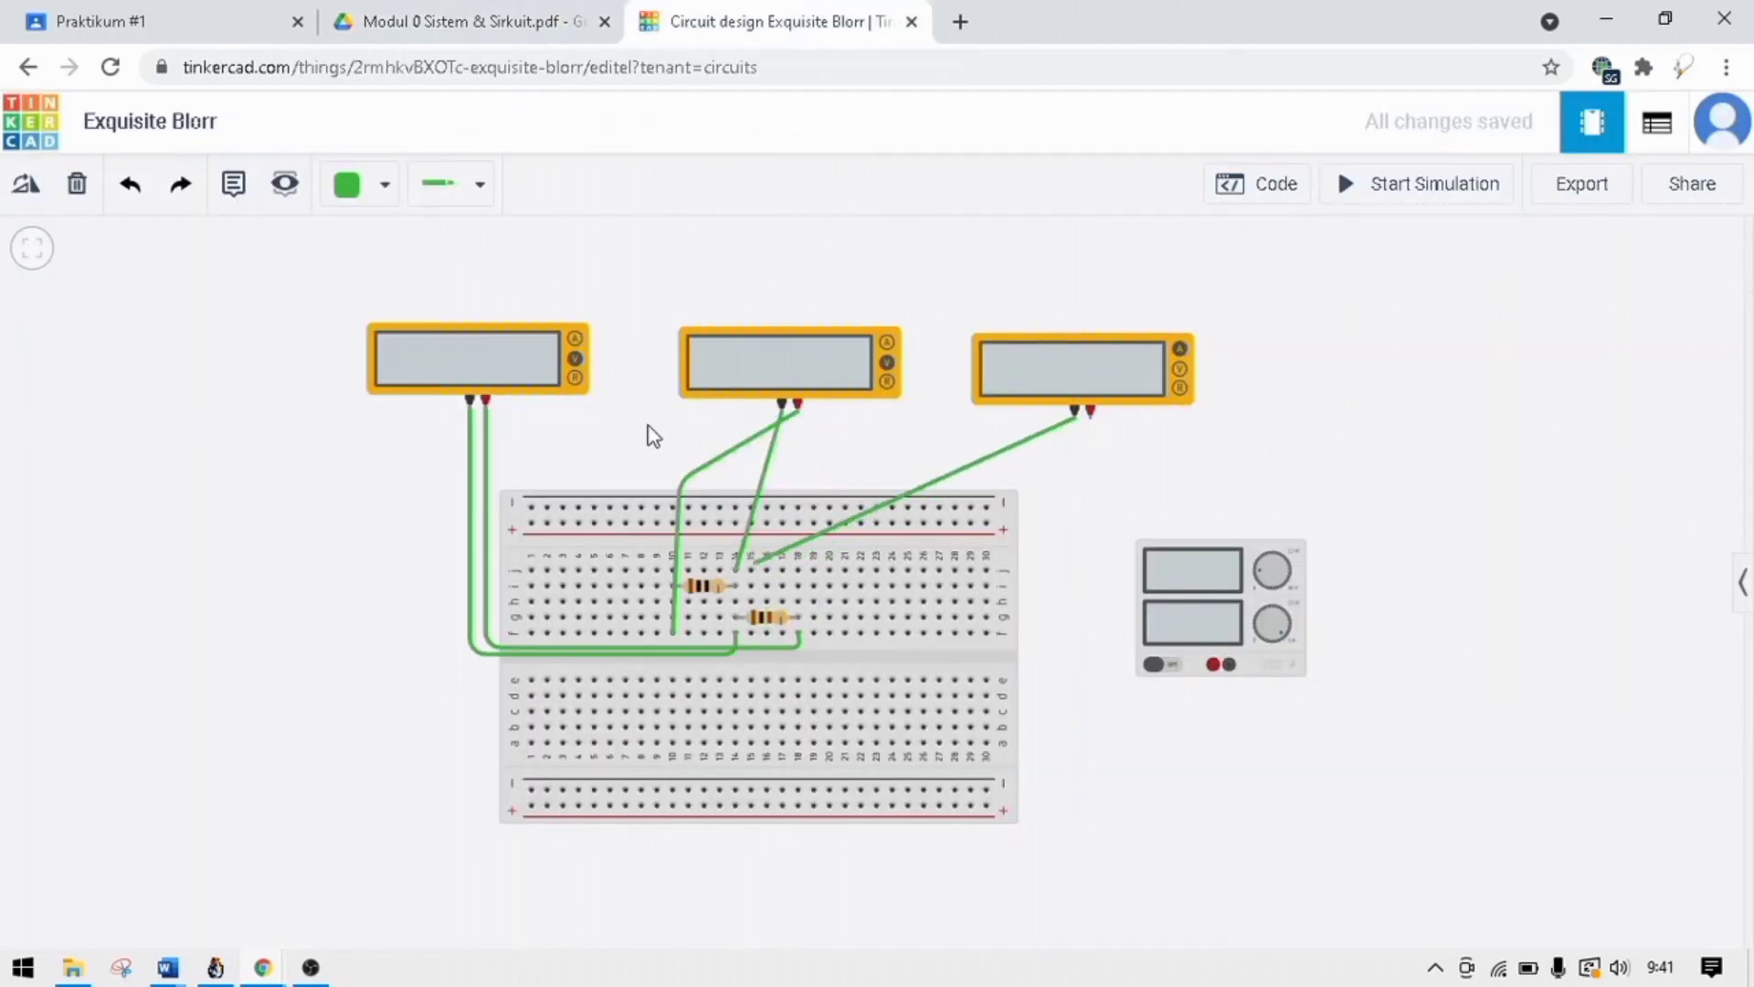
left_click(525, 42)
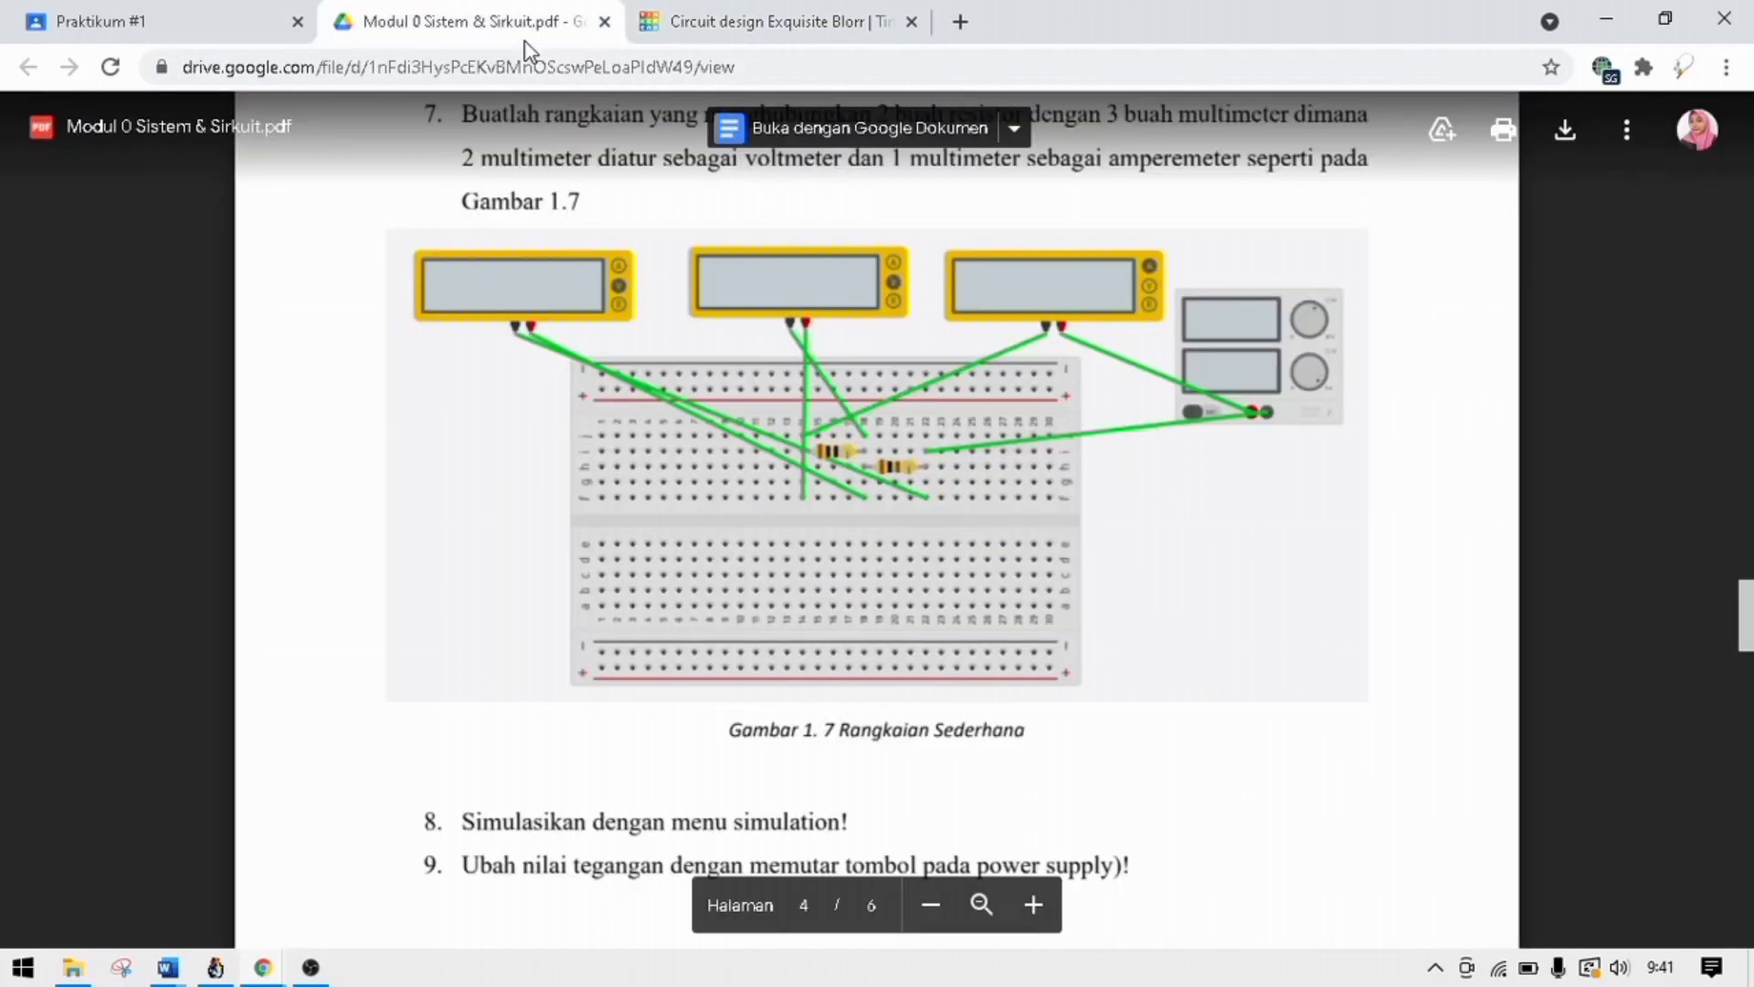
left_click(722, 26)
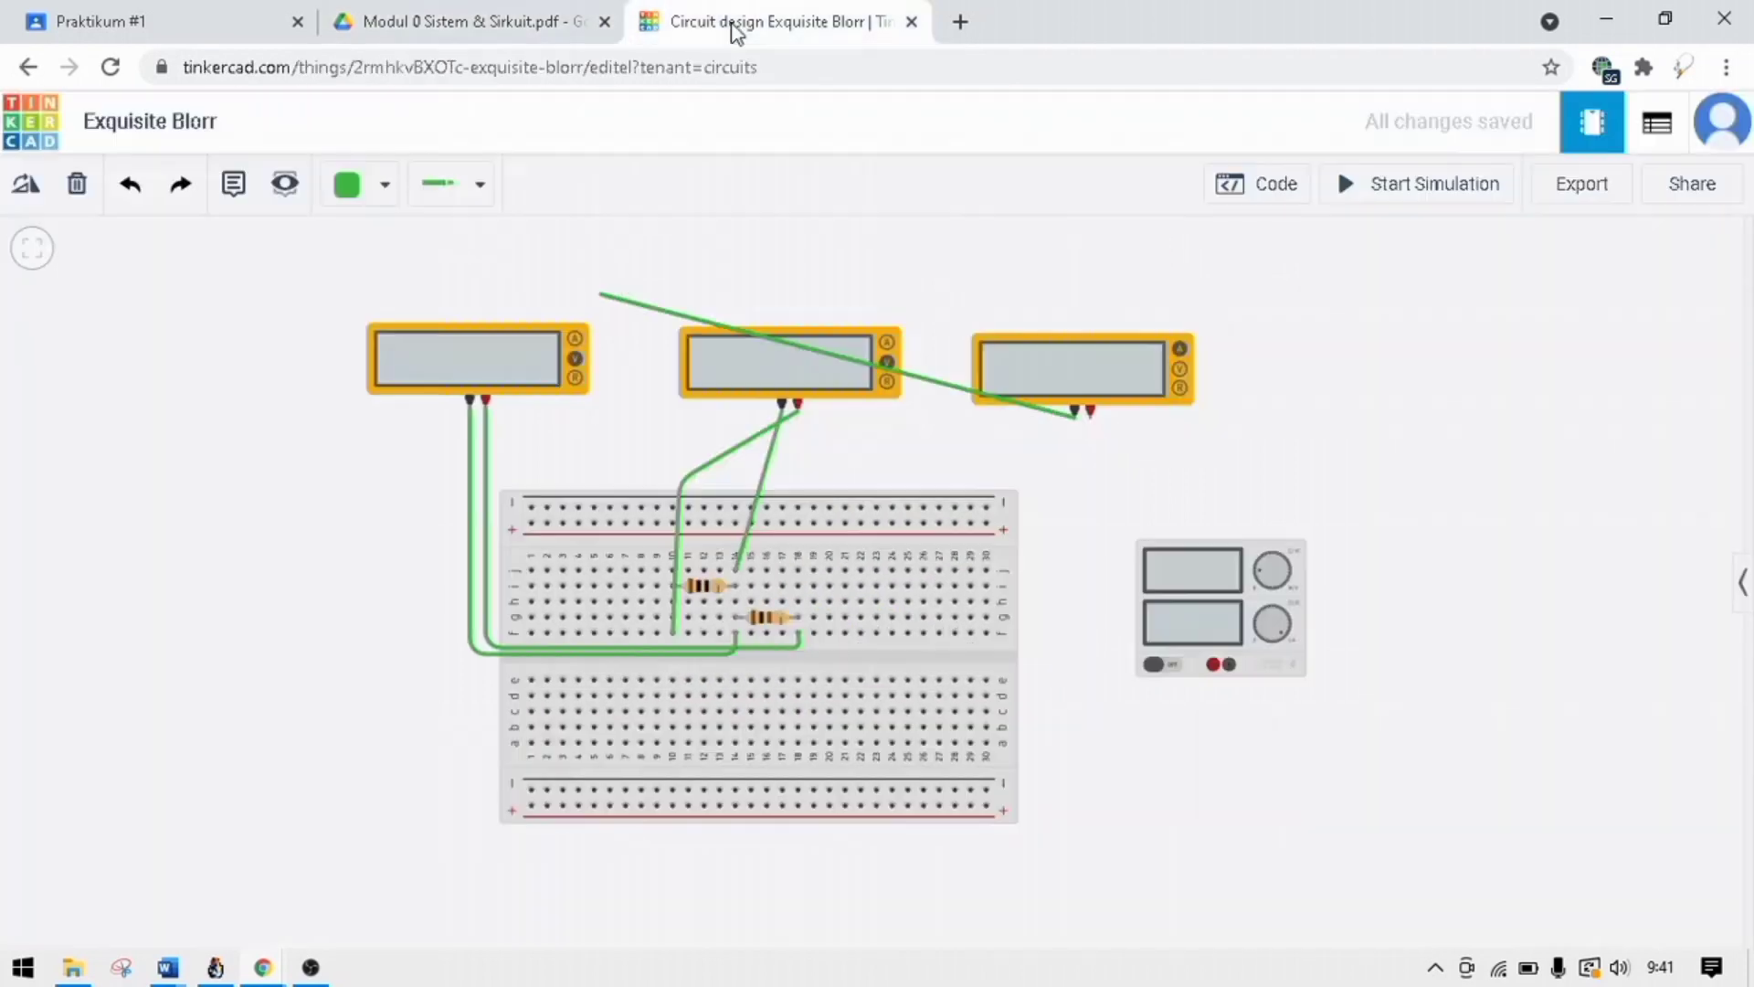
left_click_drag(720, 572, 673, 572)
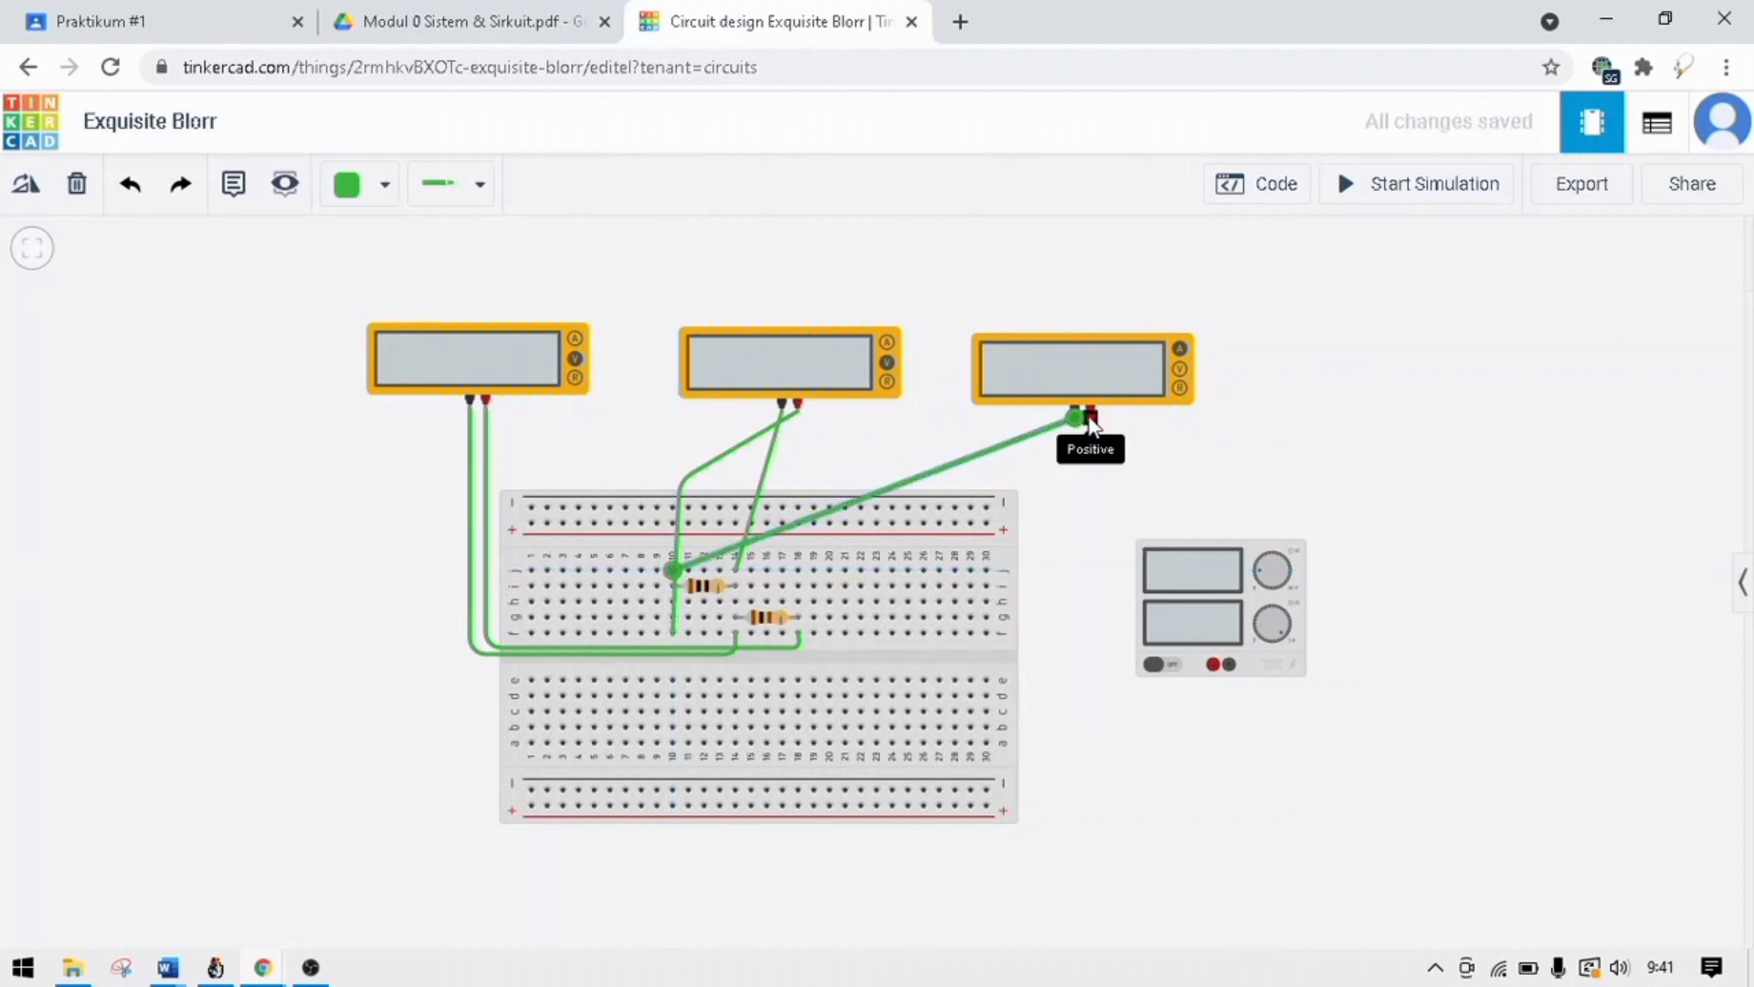
Wire the third multimeter's positive terminal to the power supply's positive terminal, routing it below the supply.
left_click_drag(1094, 551, 1098, 685)
left_click(1094, 705)
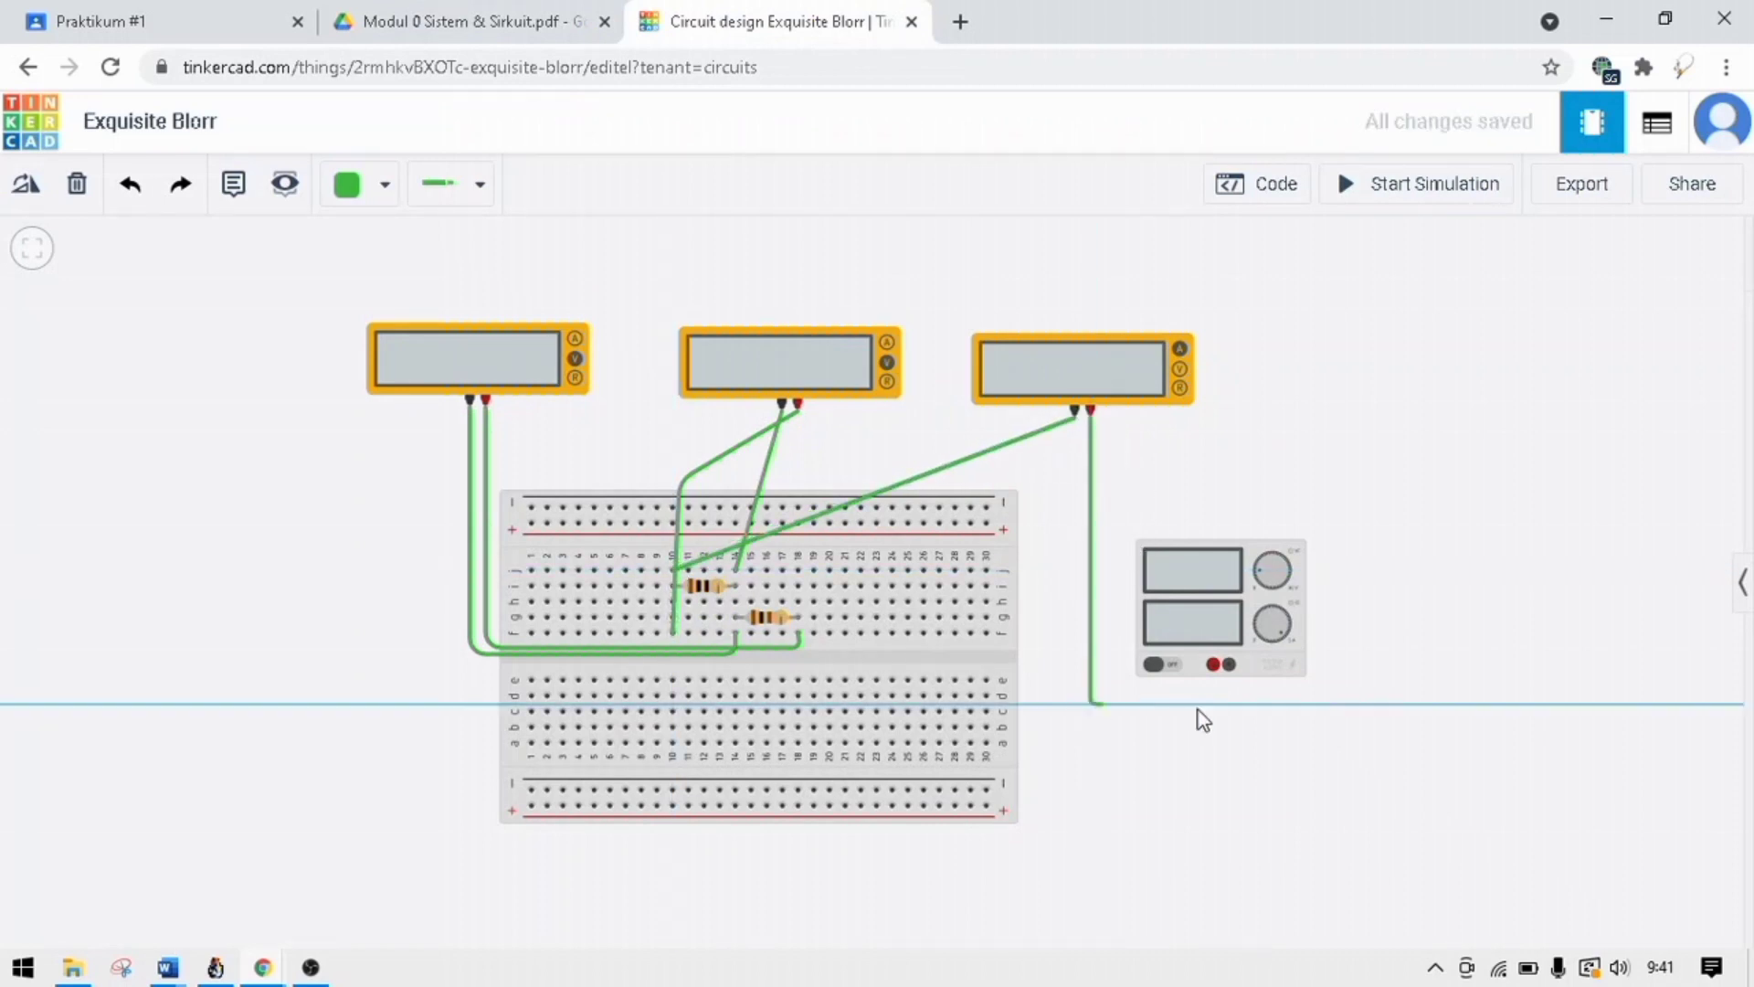
left_click(1214, 704)
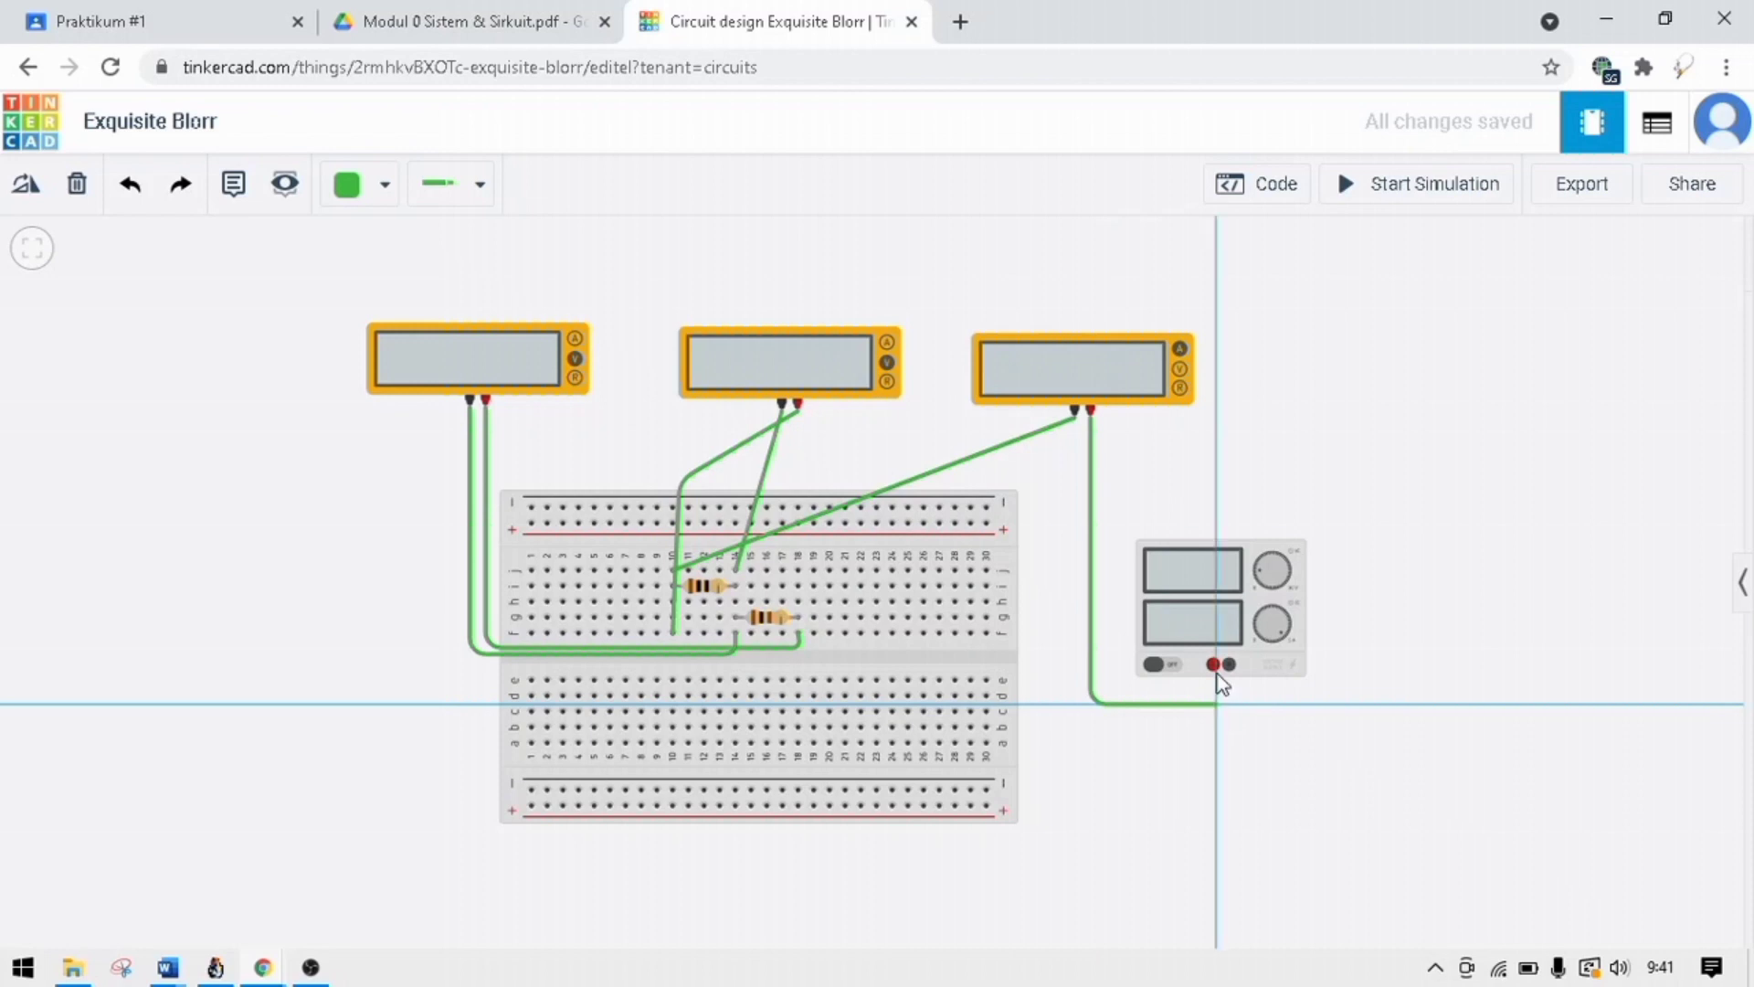
left_click(1216, 665)
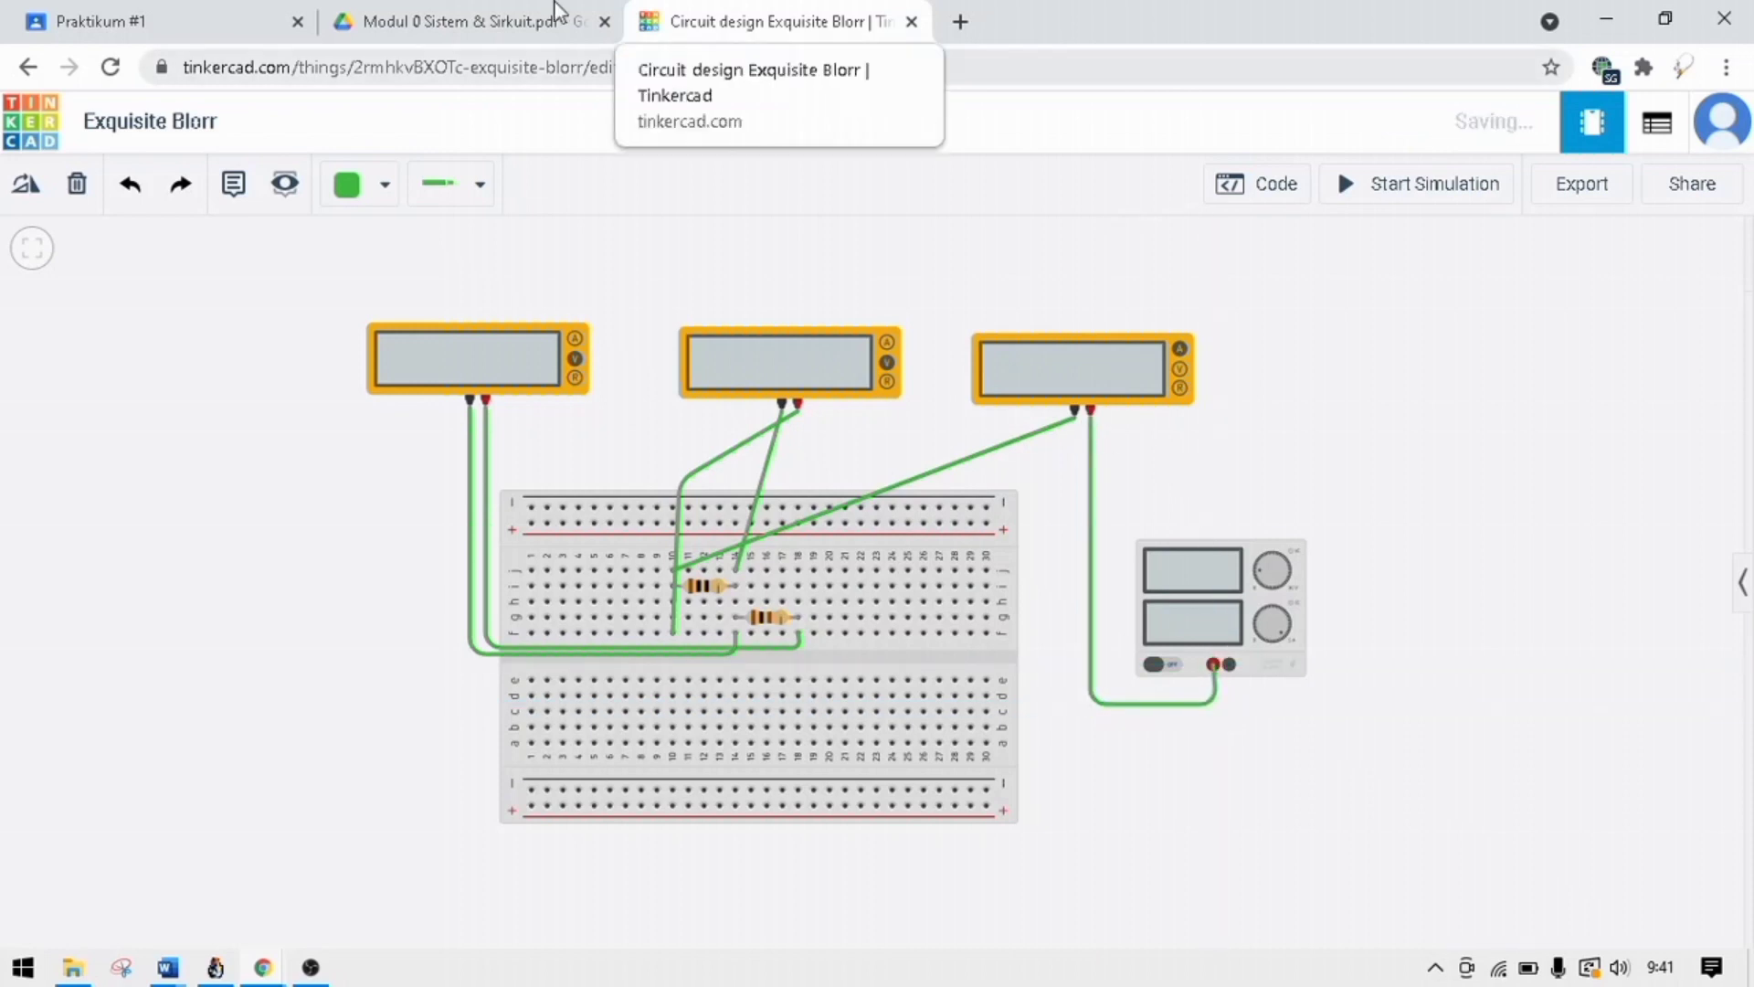
Check Gambar 1.7 in the module PDF for the power supply's wiring and return to the Tinkercad circuit.
left_click(512, 20)
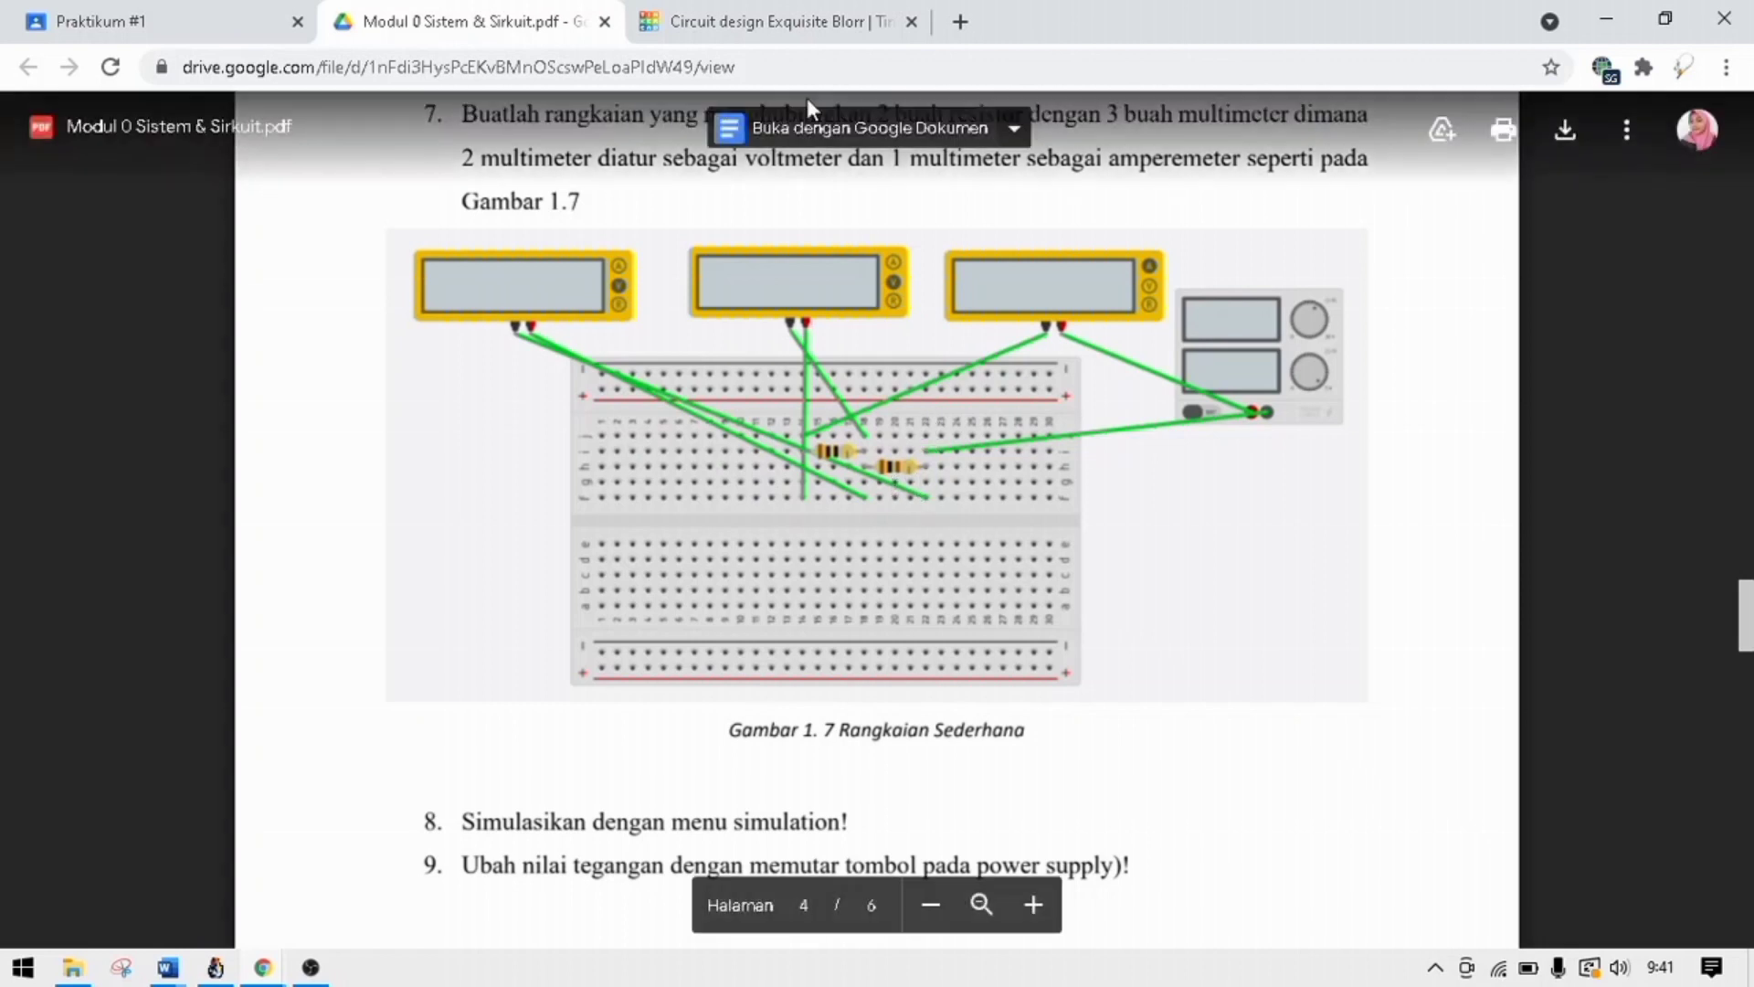
left_click(768, 21)
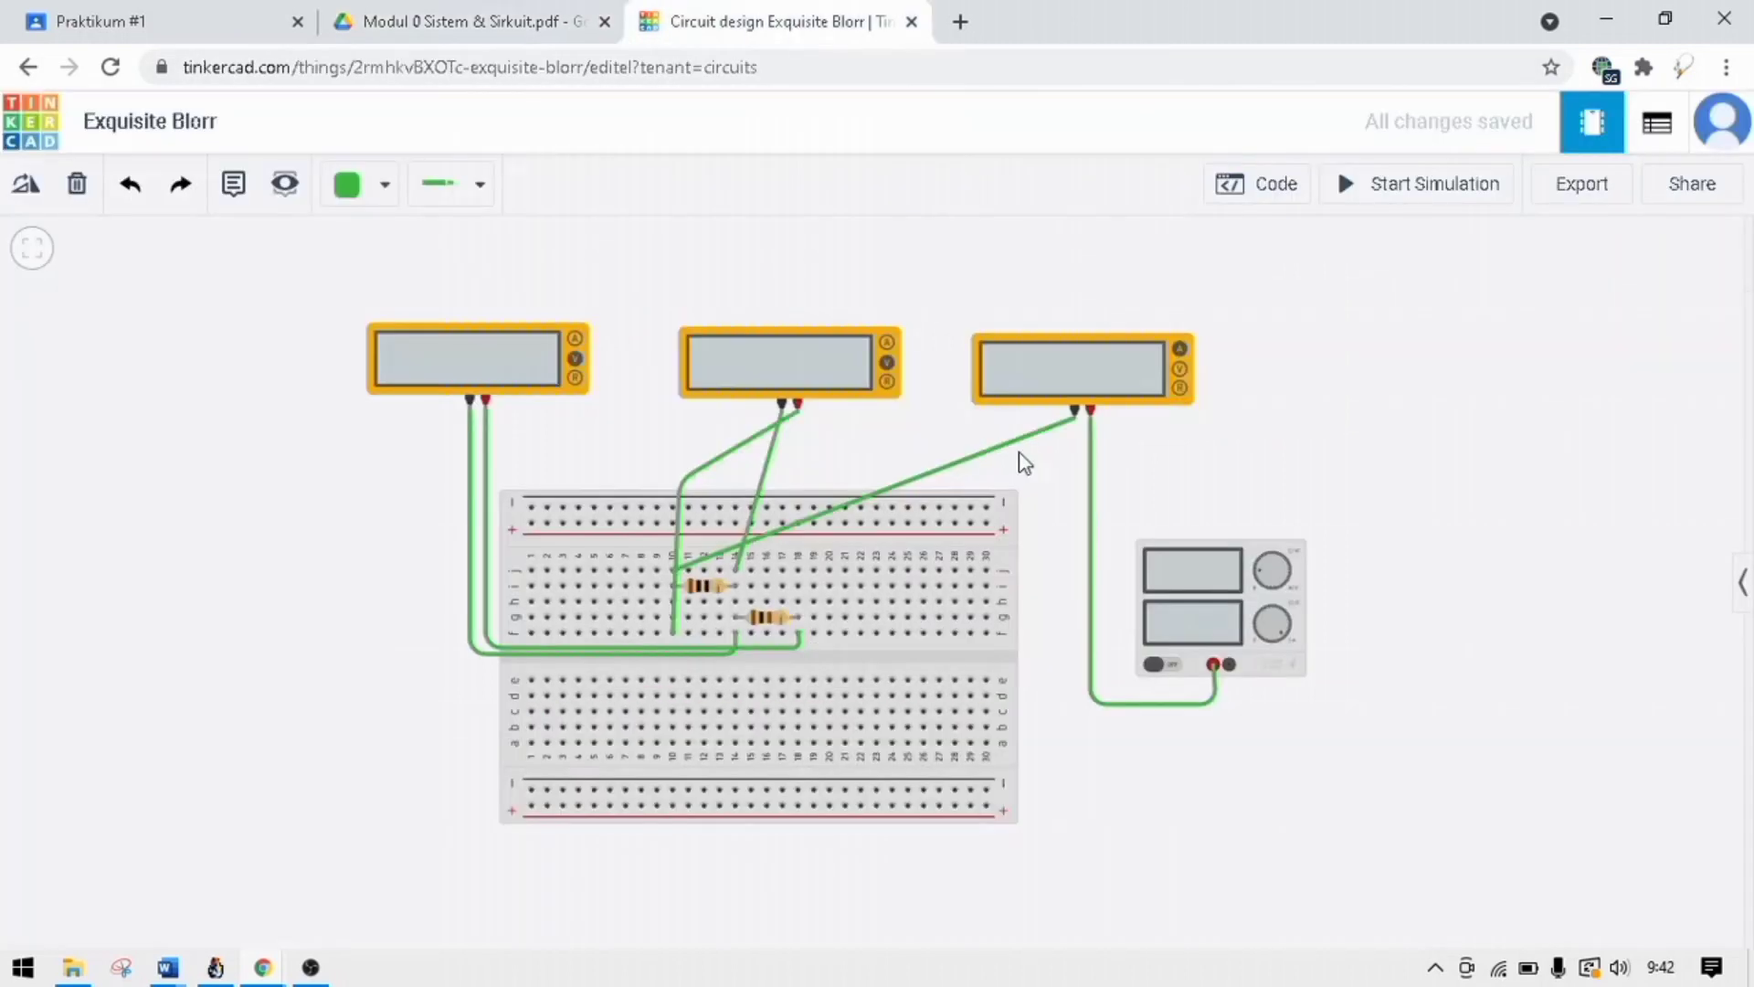
Wire the power supply's negative terminal to row h, column 18, routing it below the supply and straightening its run into the breadboard.
left_click(1230, 664)
left_click(1224, 733)
left_click(1067, 731)
left_click(1067, 621)
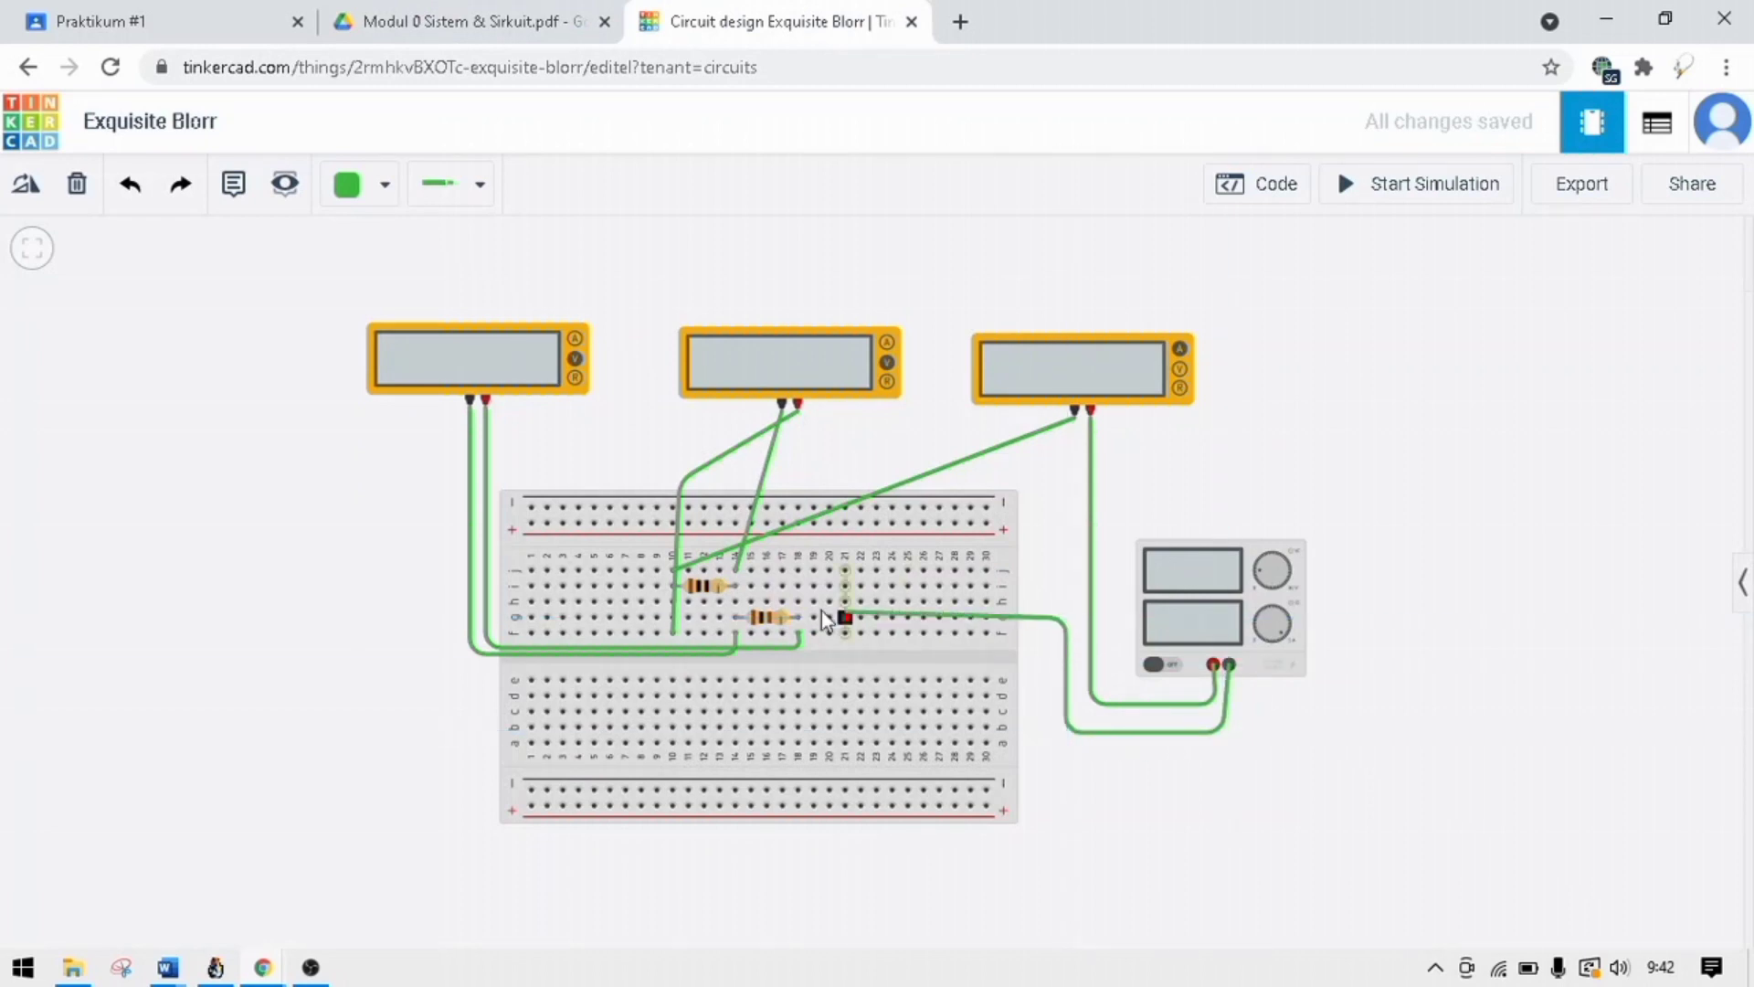
left_click(799, 603)
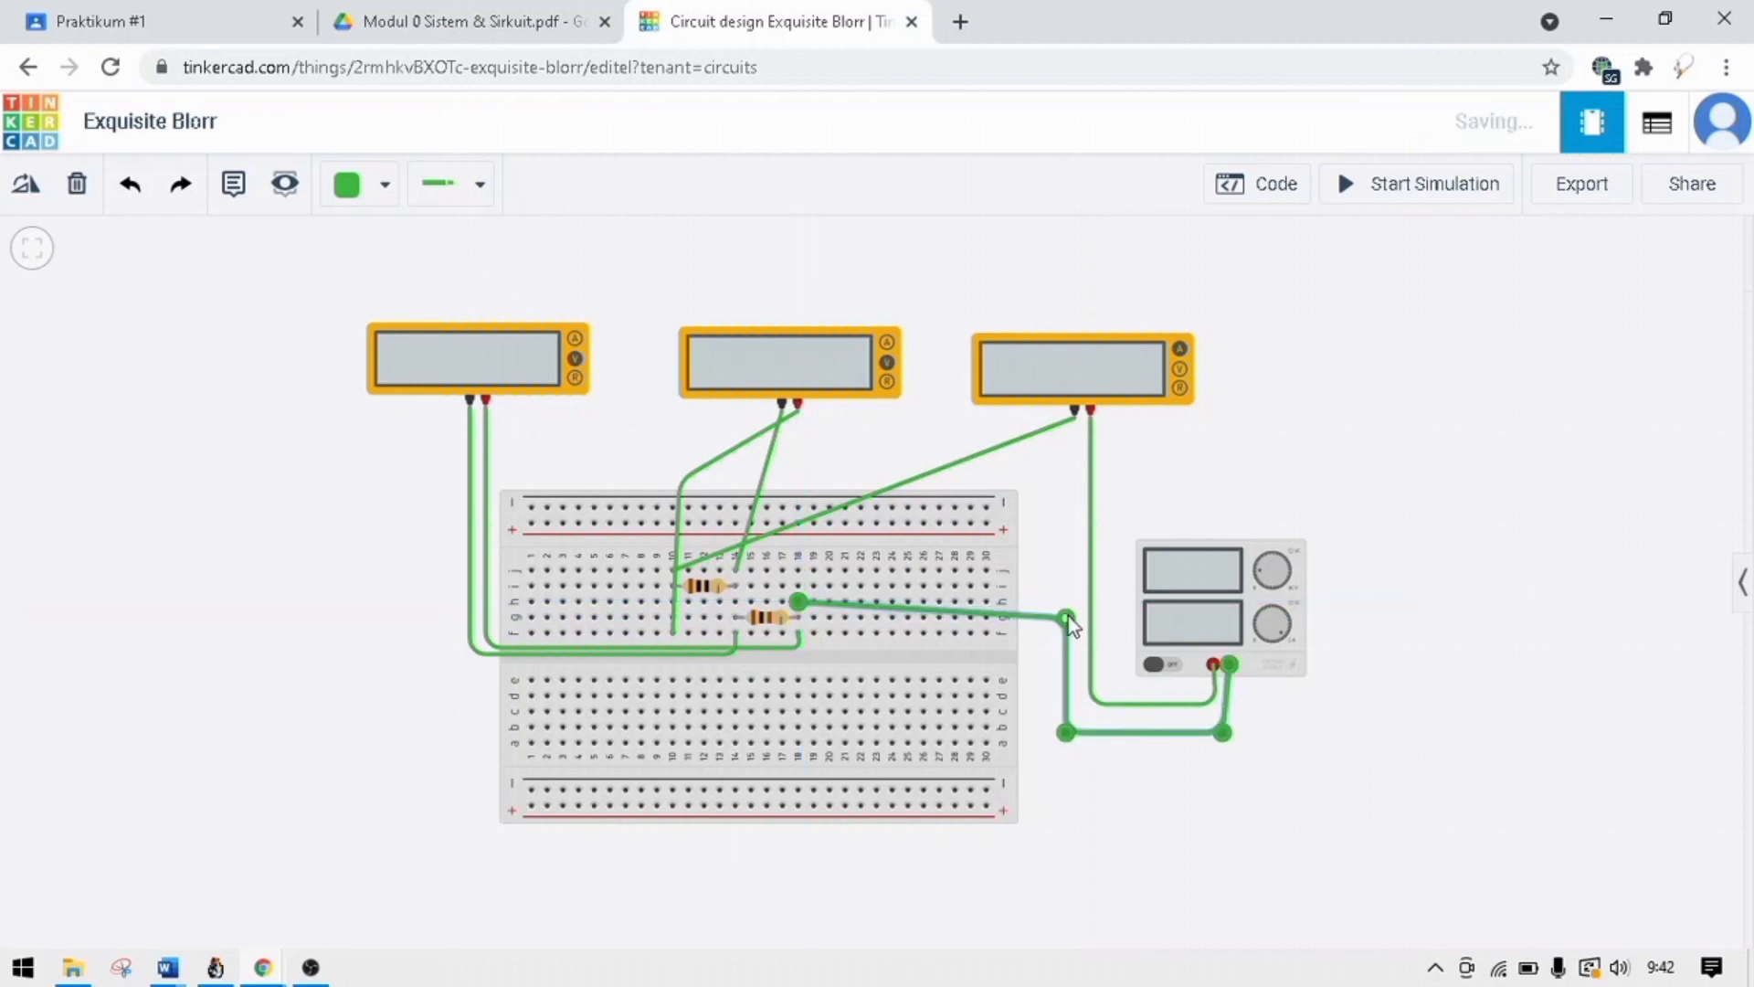
left_click_drag(1067, 616, 1067, 602)
left_click(1290, 470)
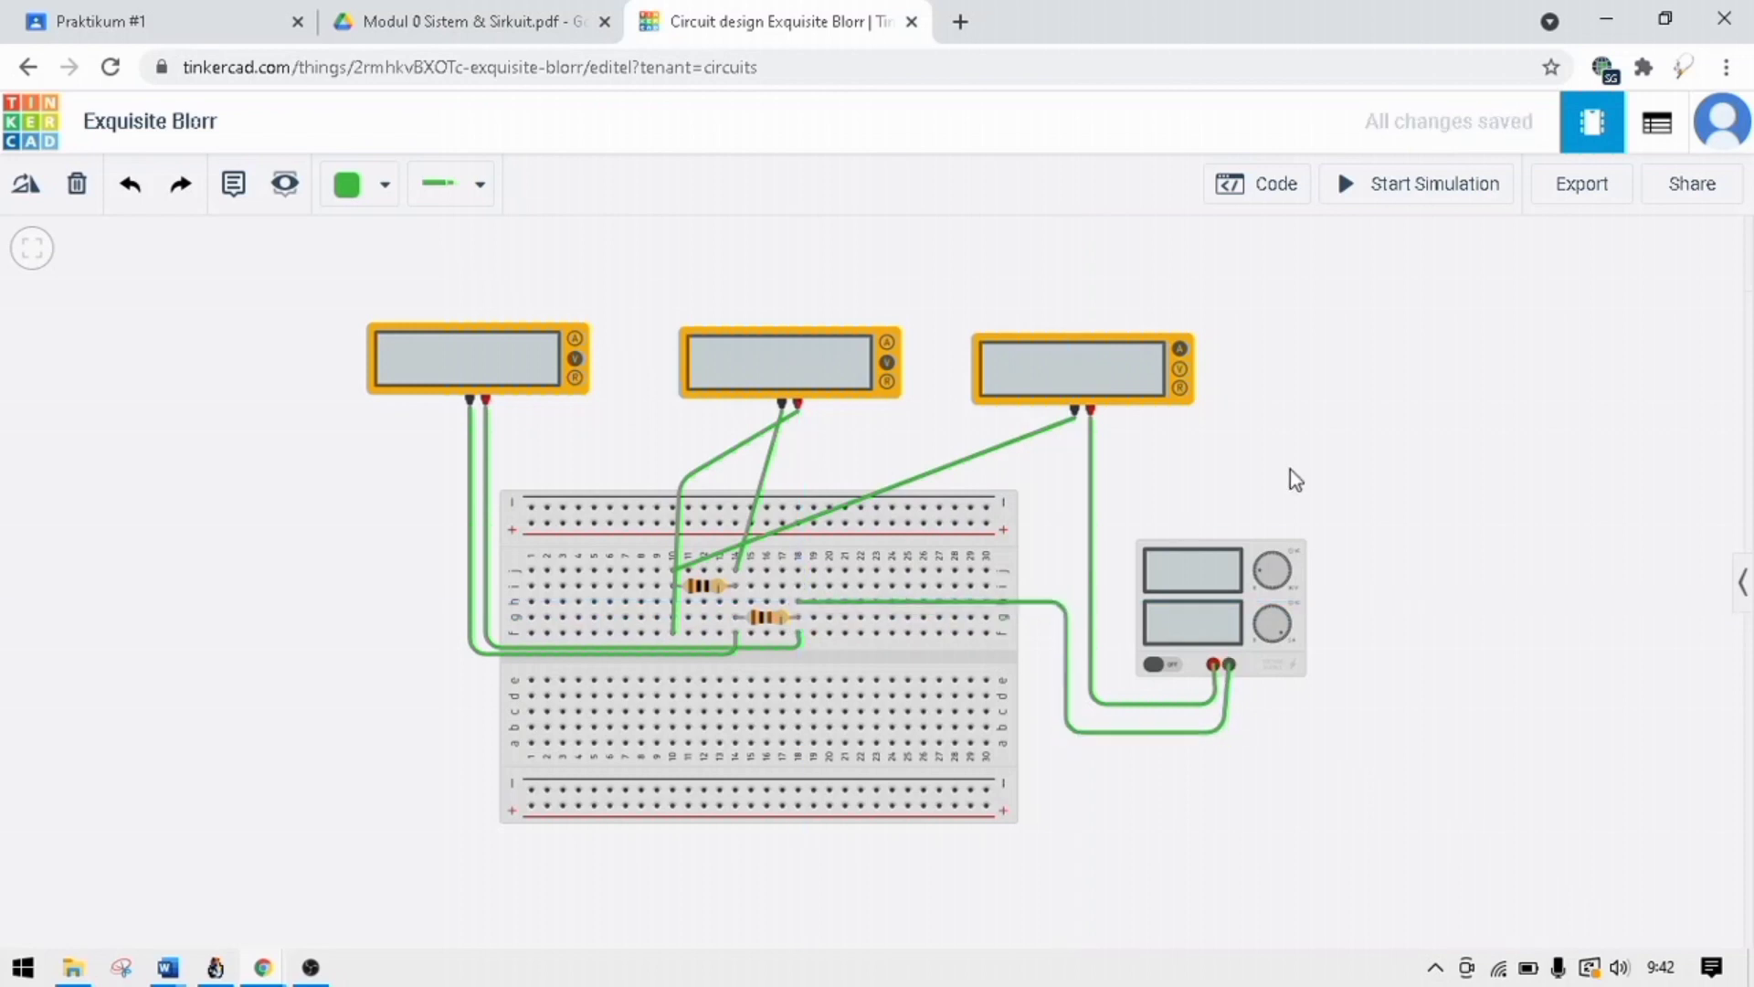
Read the instructions below Gambar 1.7 in the module PDF, return to the Tinkercad circuit and start the simulation.
left_click(393, 11)
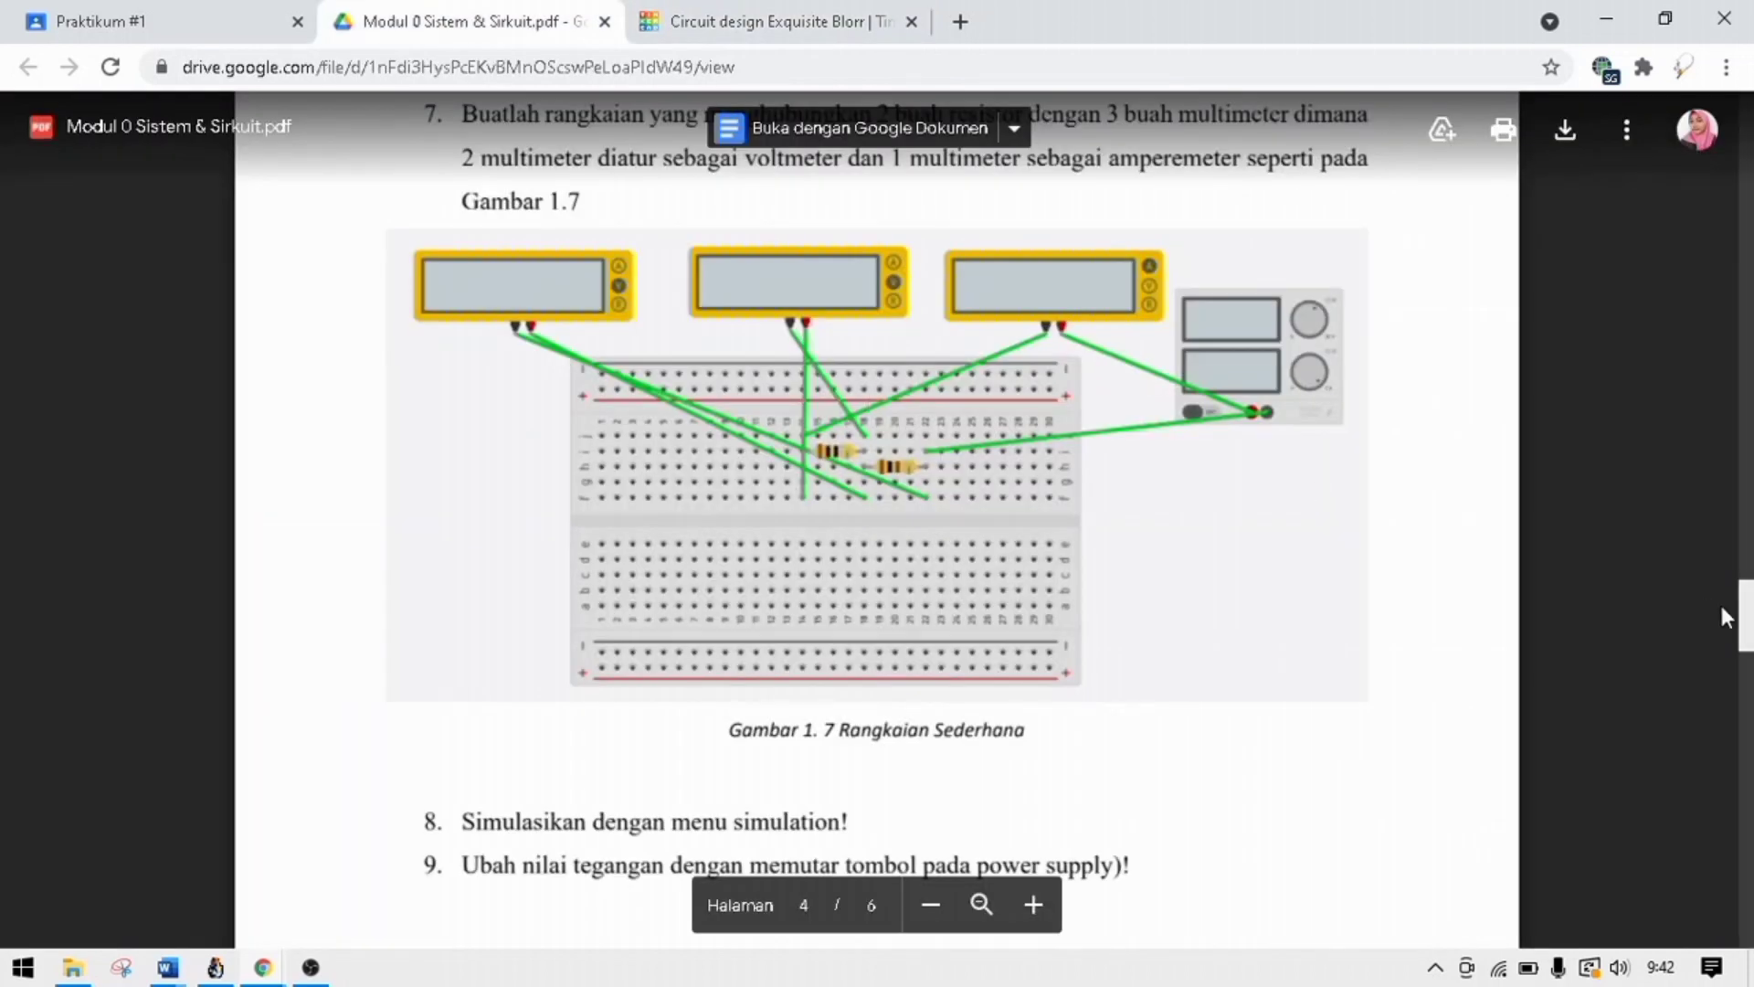
left_click_drag(1751, 623, 1751, 643)
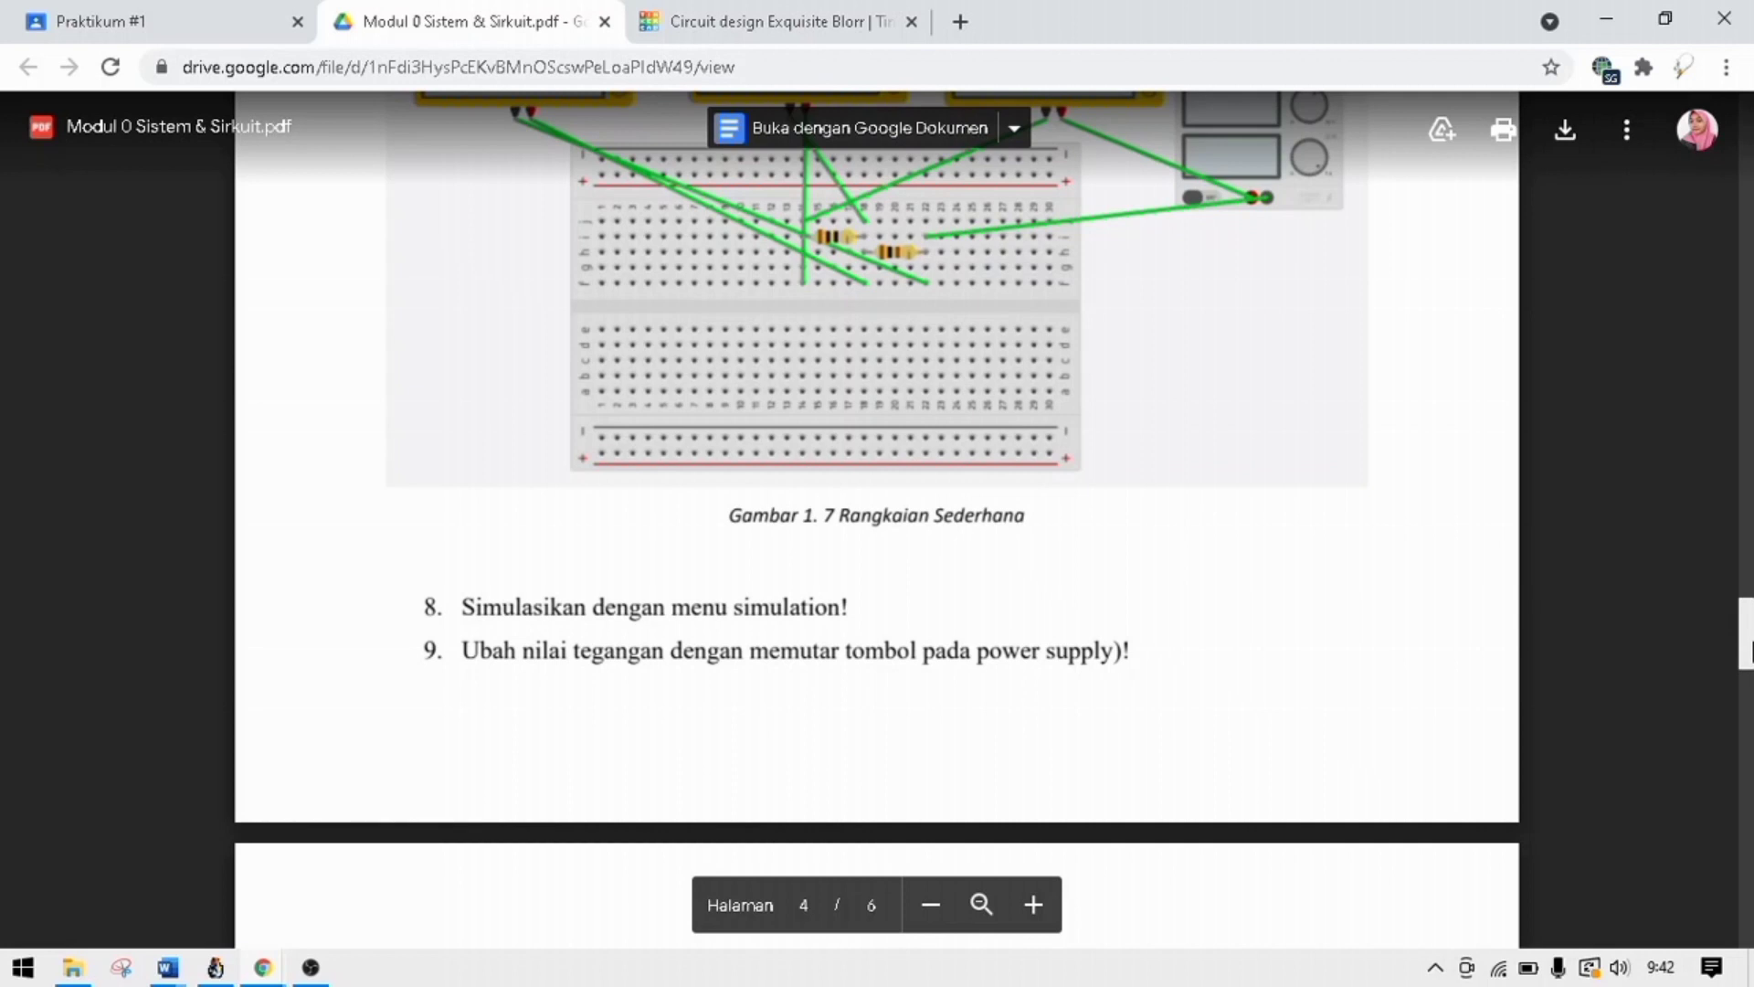
left_click(853, 24)
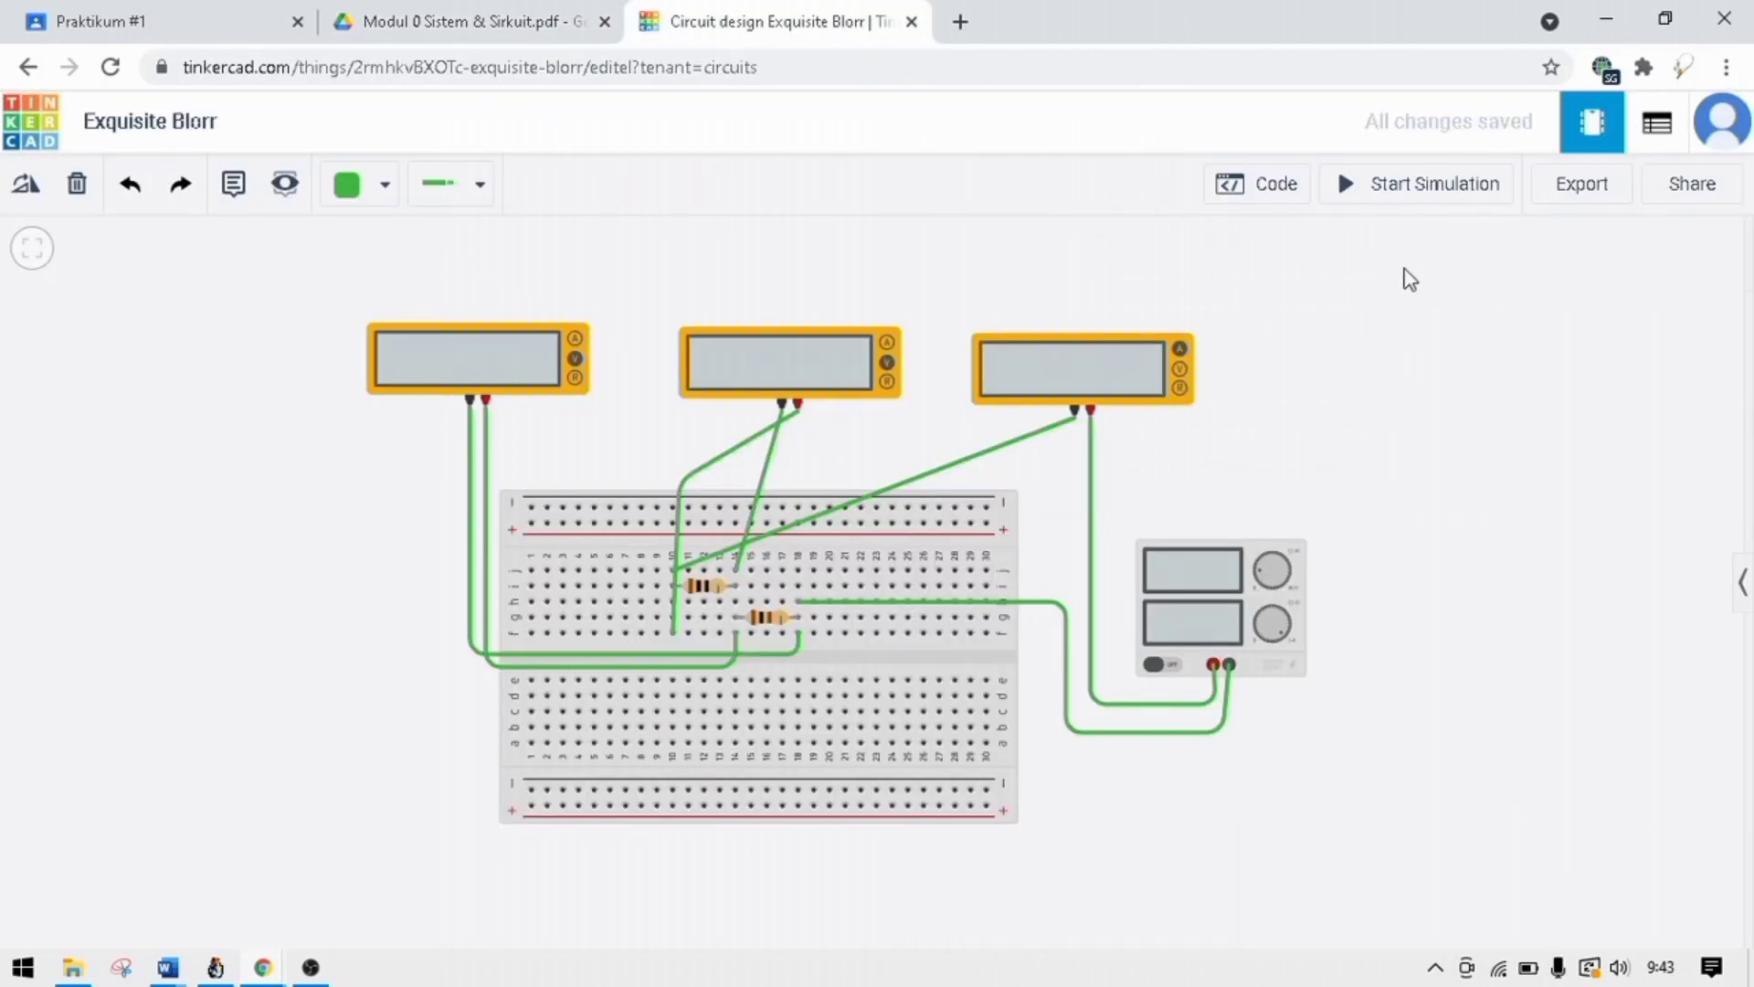
left_click(1387, 192)
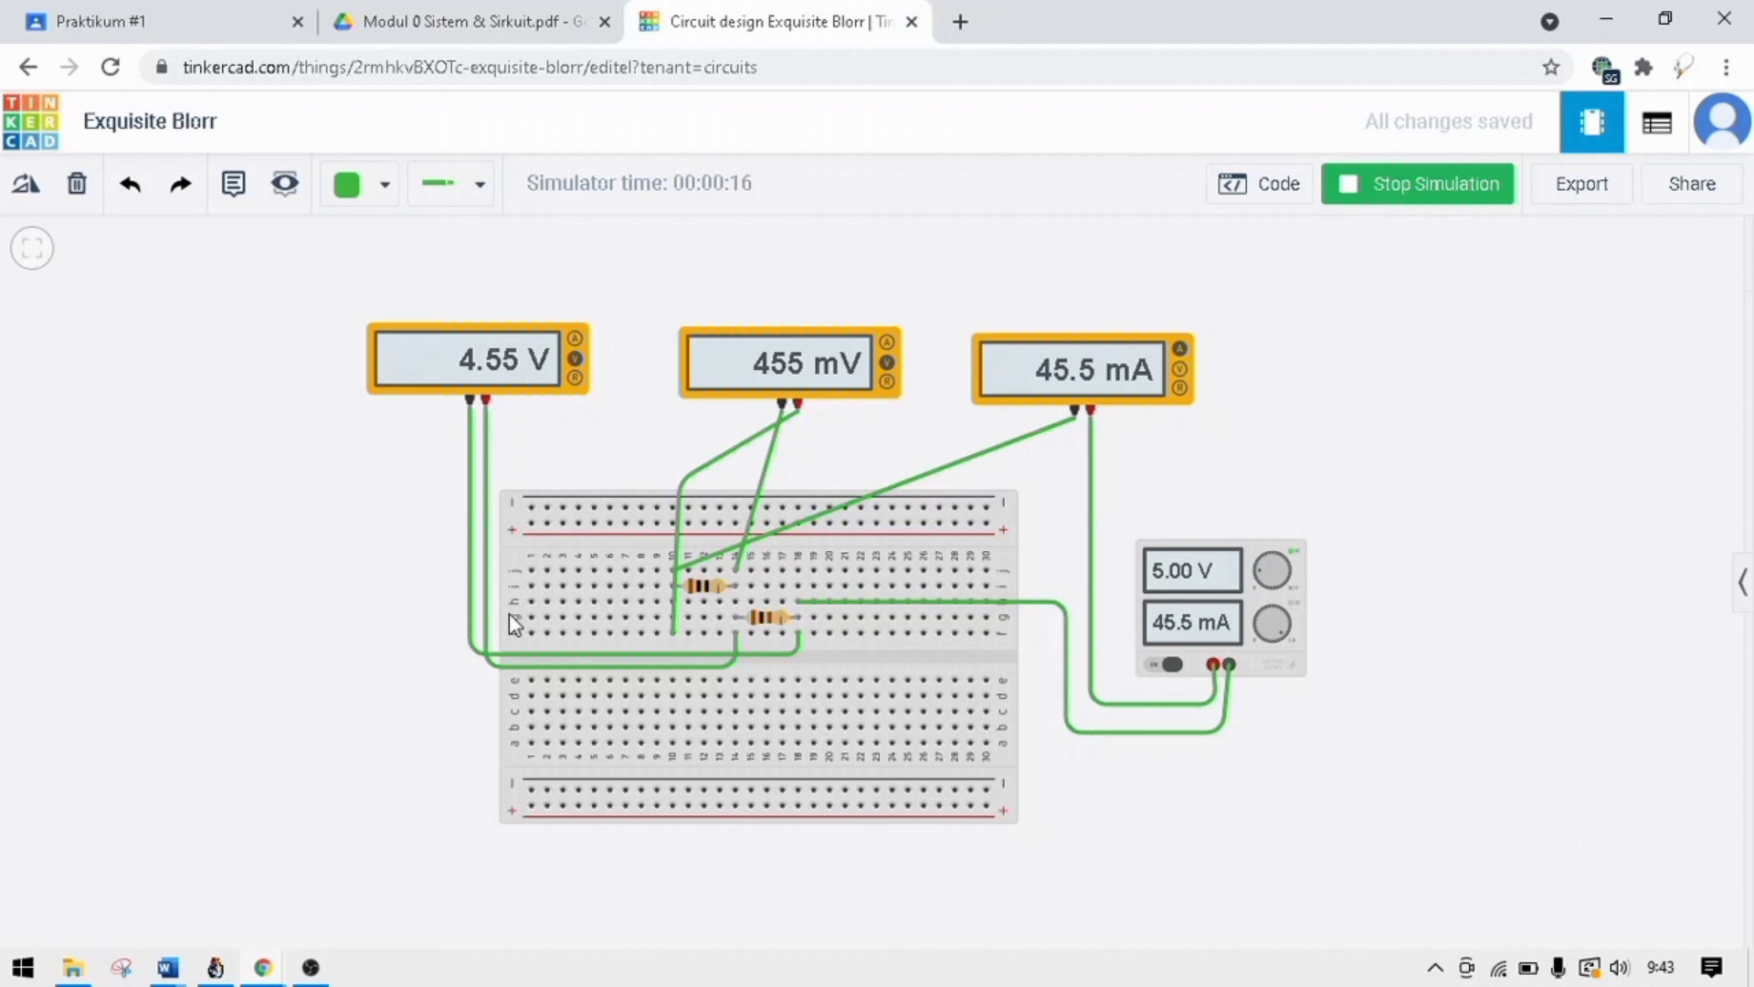
Examine the simulated circuit's two resistors and the middle multimeter, checking their settings against the readings.
left_click(764, 619)
left_click(377, 554)
left_click(800, 357)
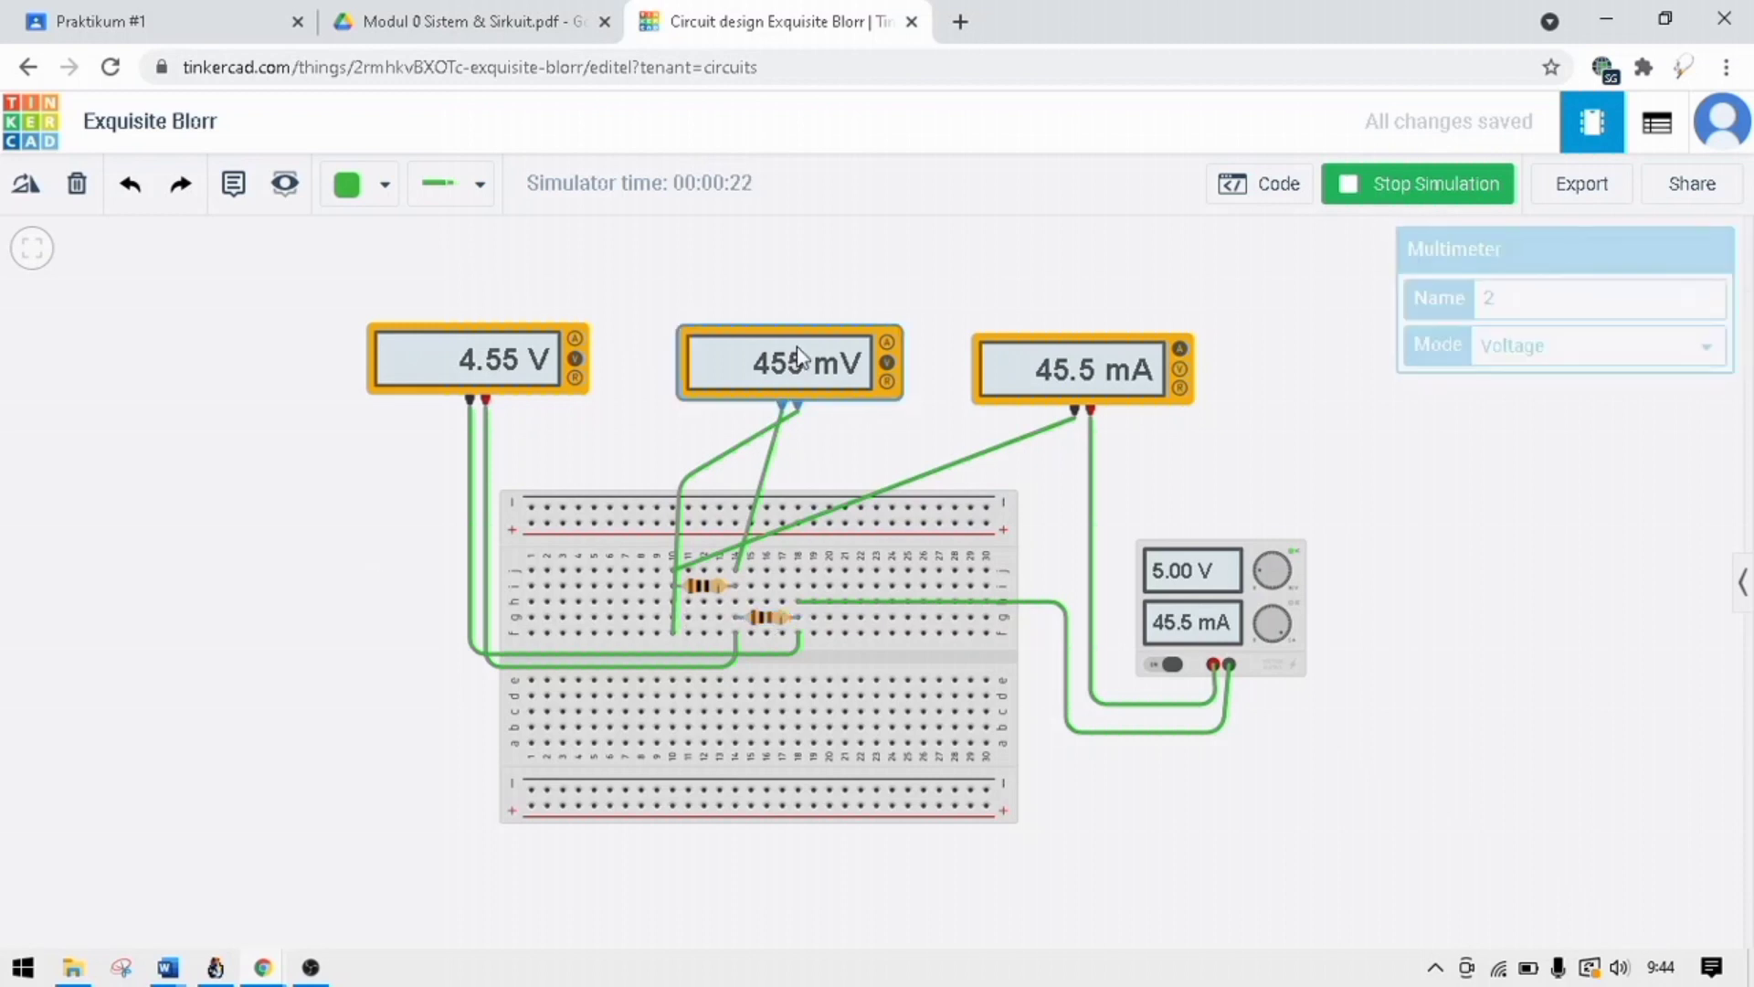
left_click(705, 589)
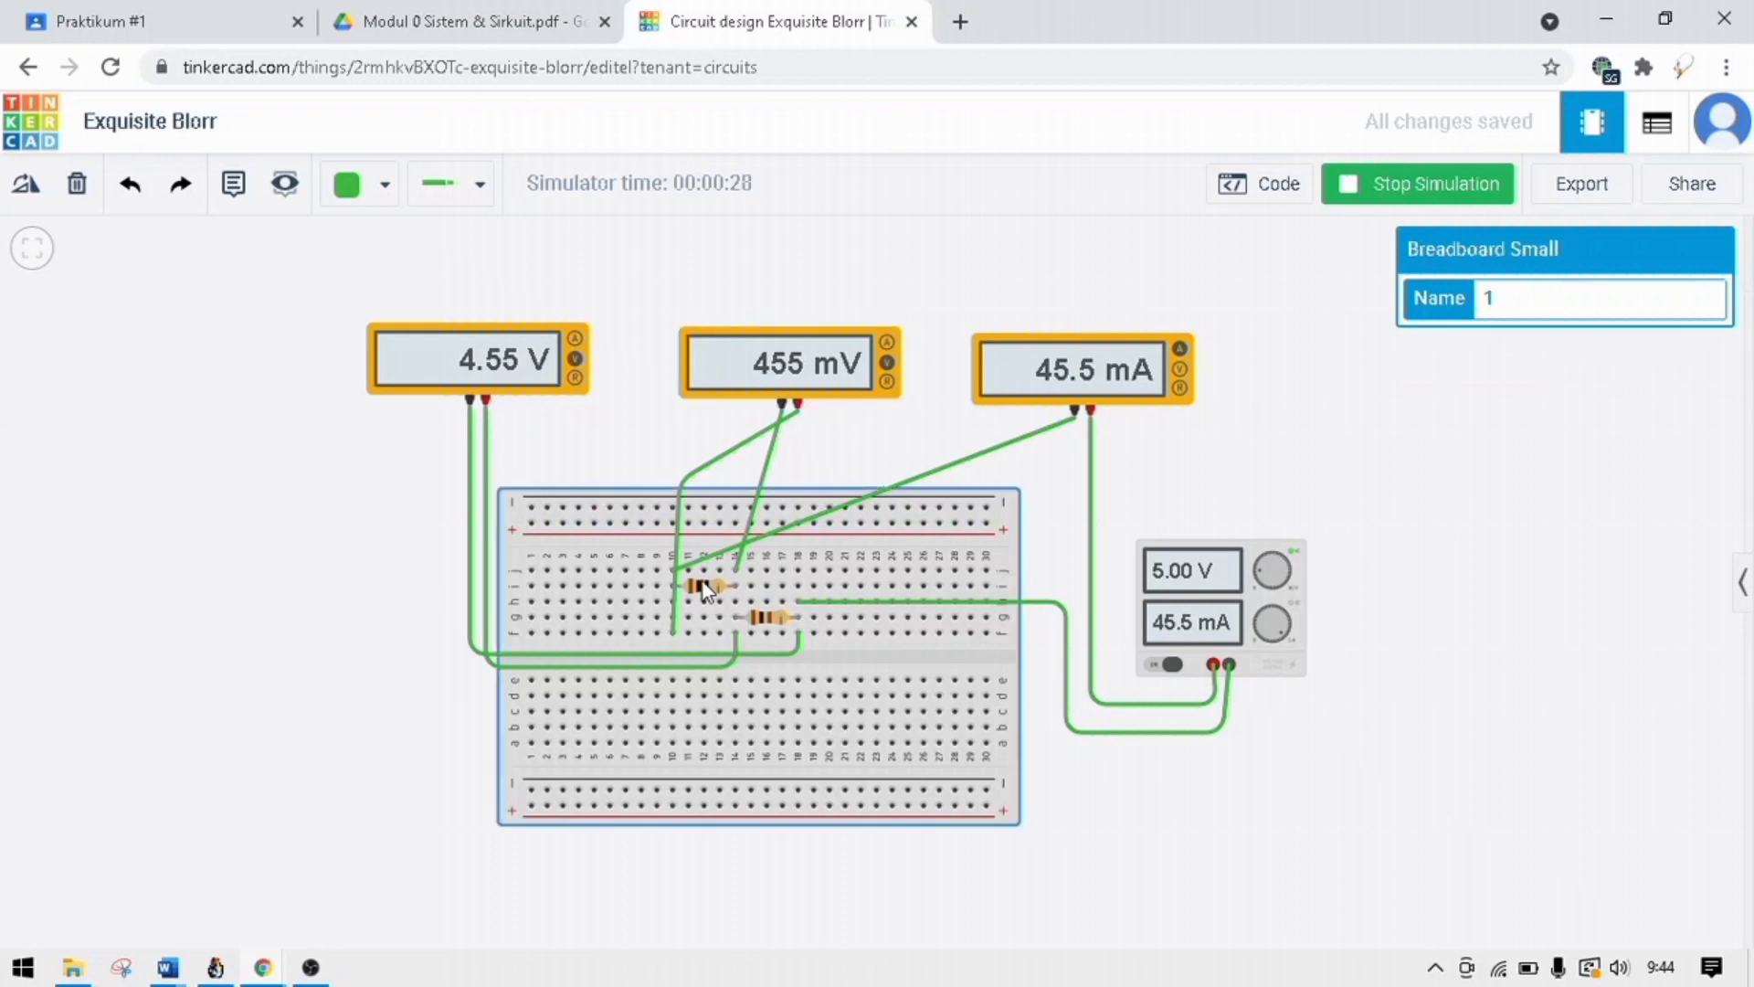
left_click(705, 589)
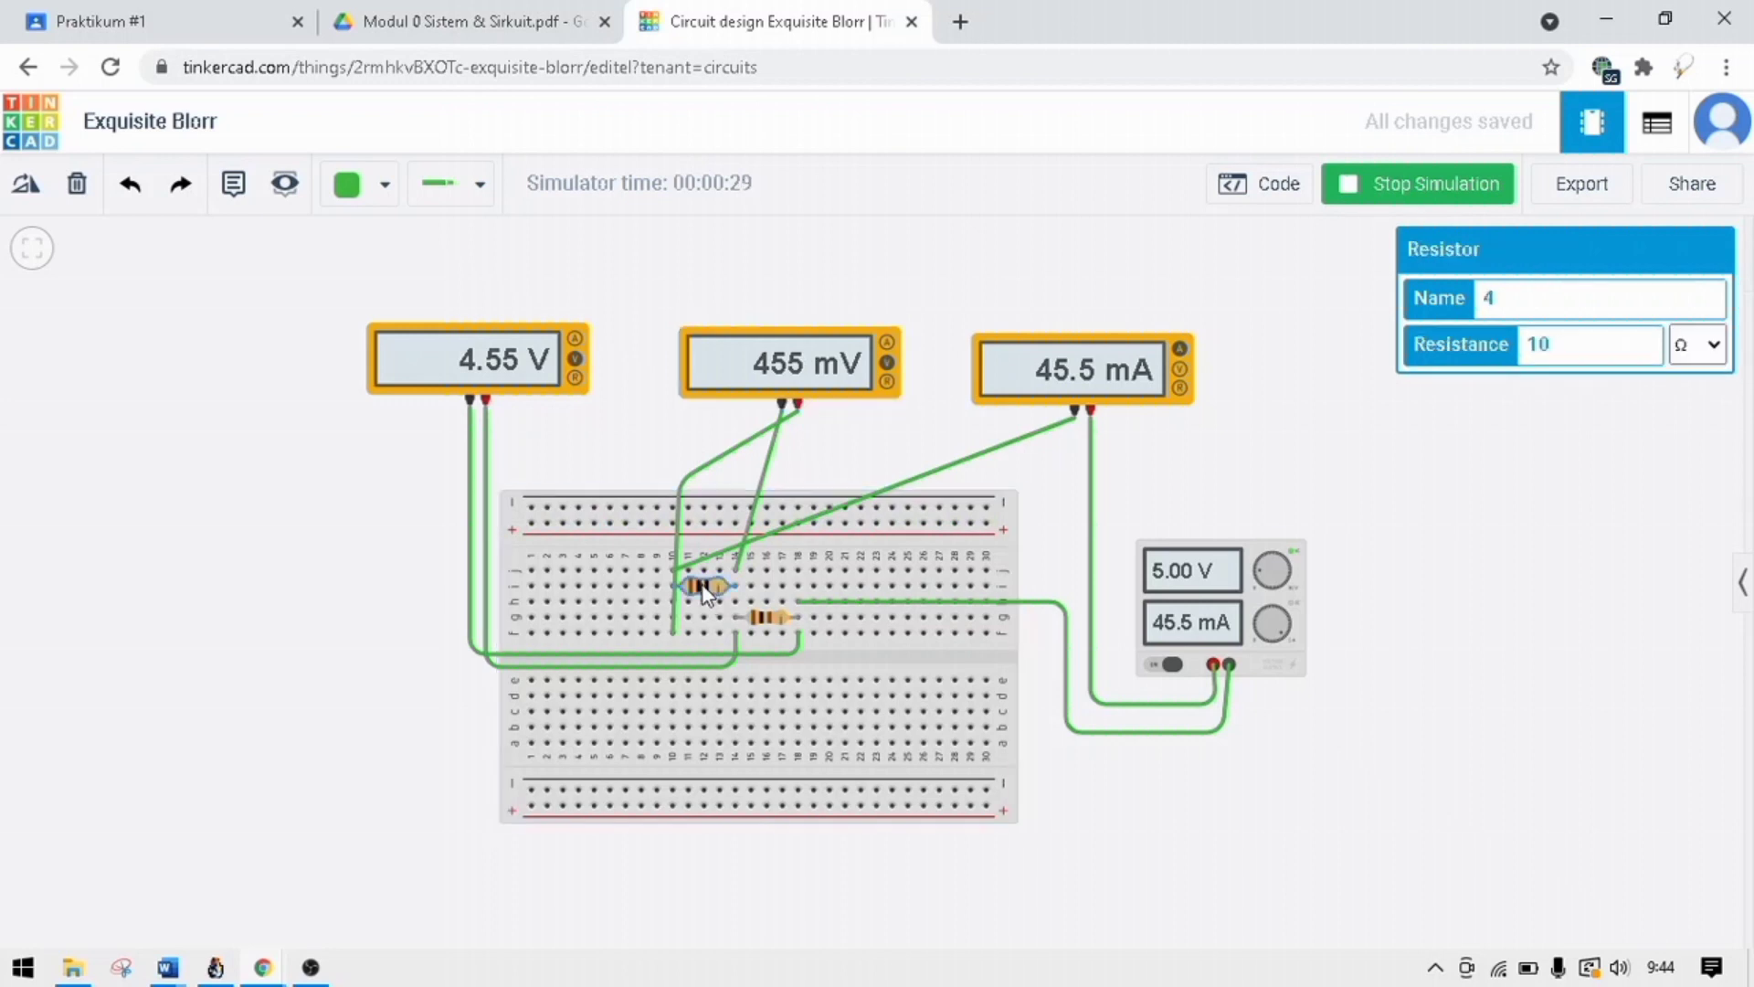
left_click(887, 453)
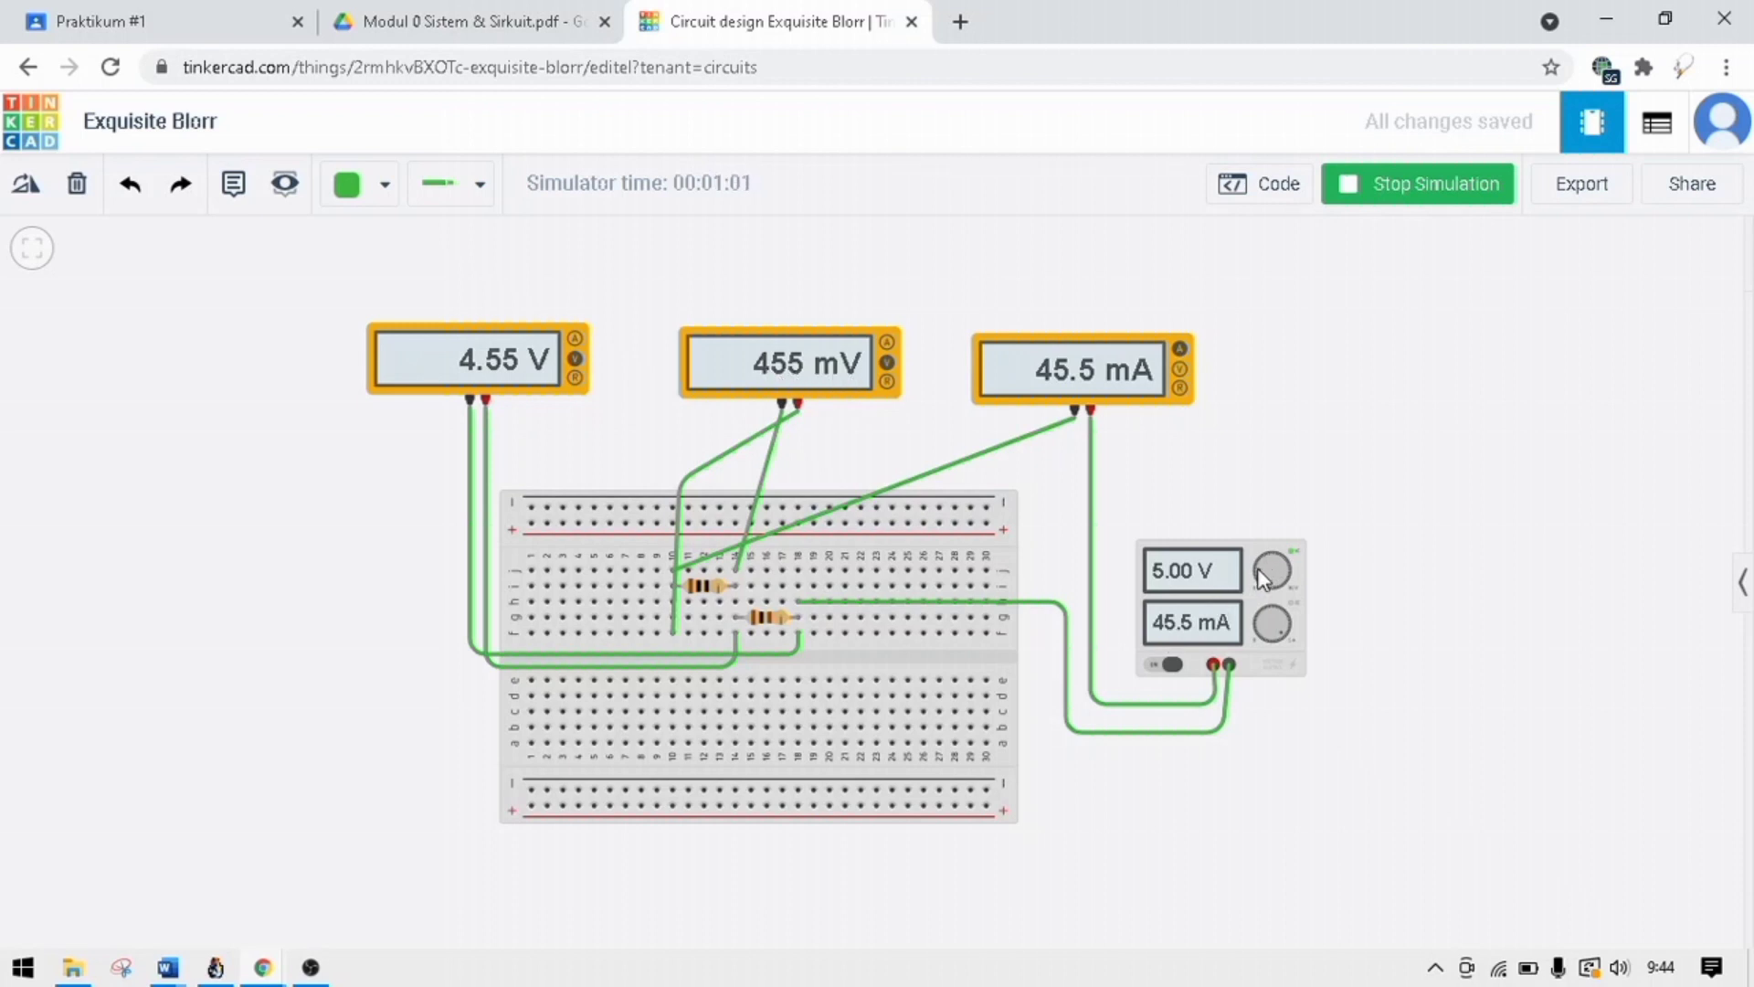
Adjust the power supply's output voltage with its voltage knob while the simulation runs.
left_click_drag(1259, 568, 1265, 548)
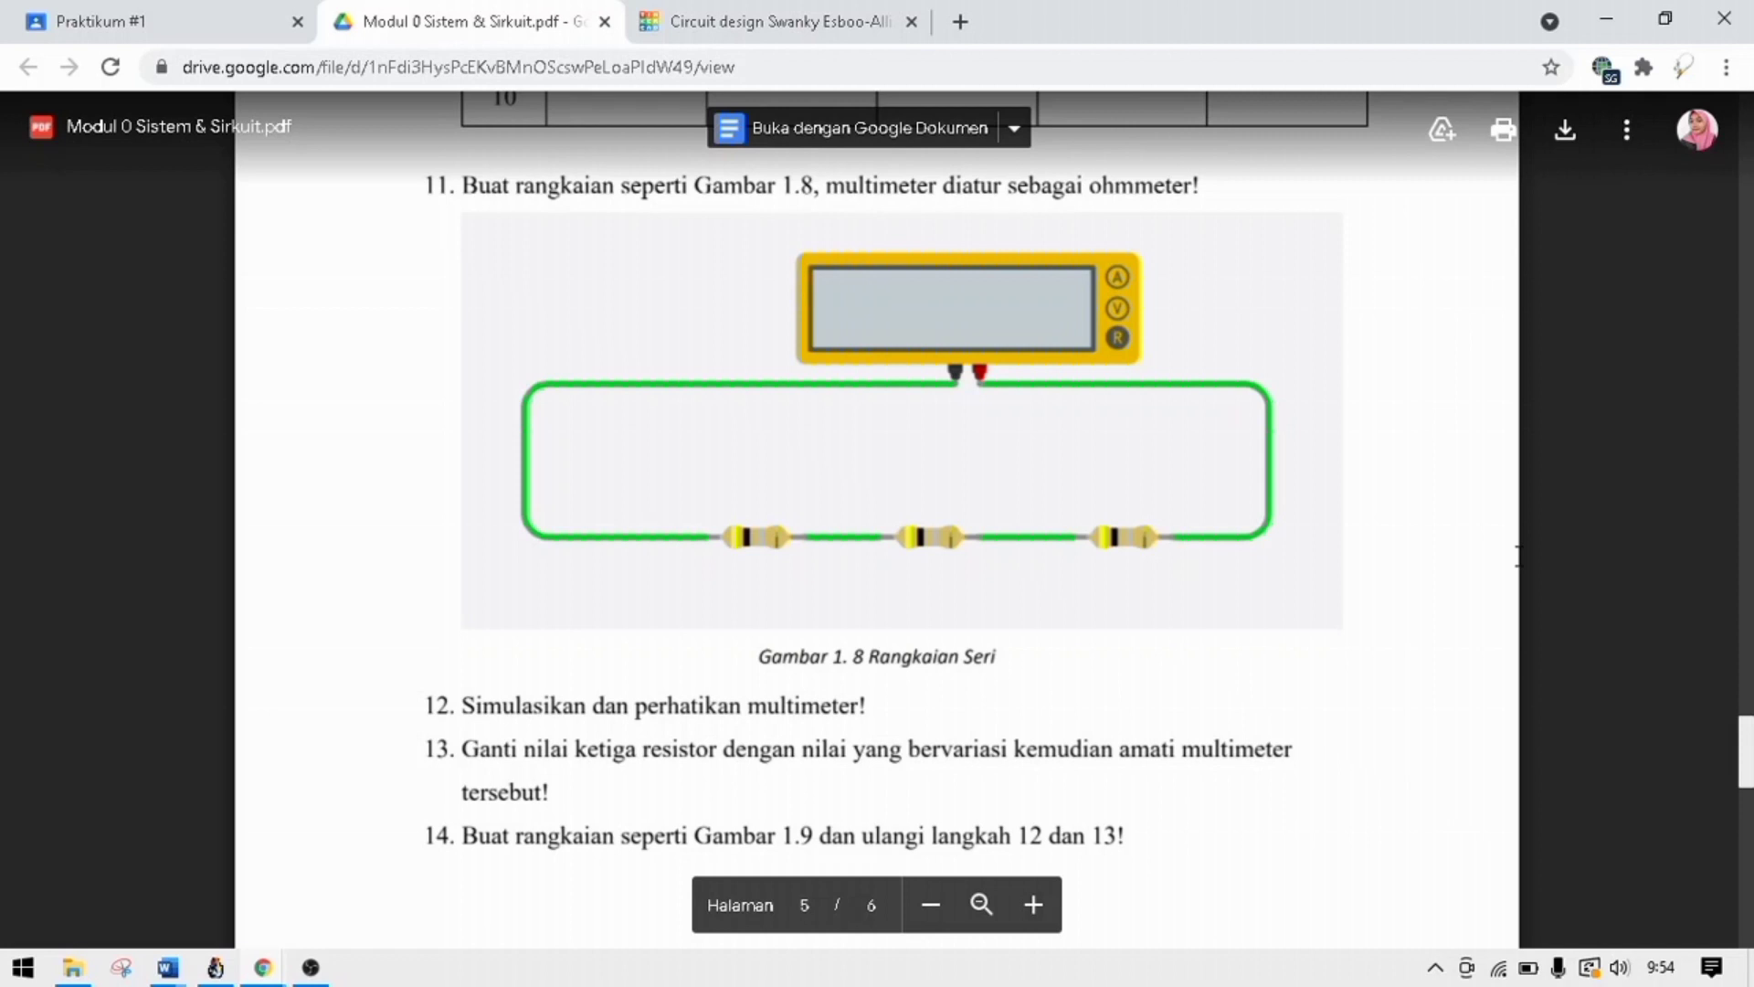
Return to the empty Tinkercad circuit, find the multimeter with the search "mul" and place one in the upper middle of the canvas.
left_click(819, 17)
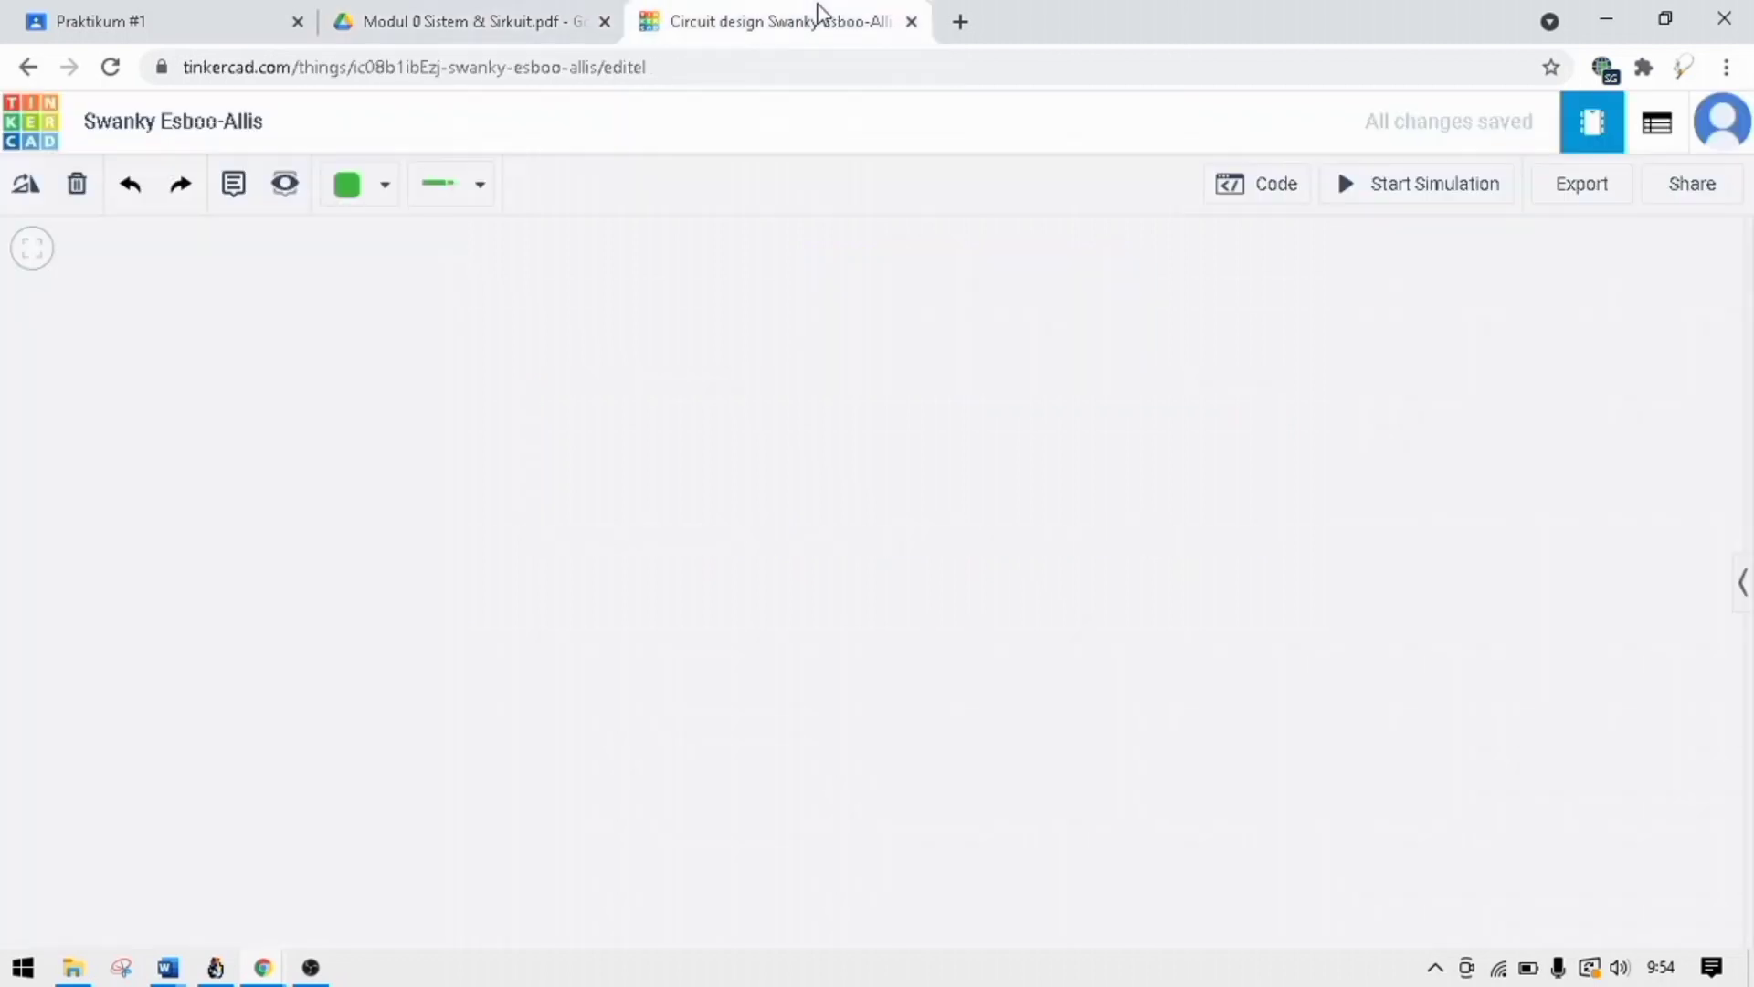
left_click(1744, 584)
left_click(1580, 331)
type("brea")
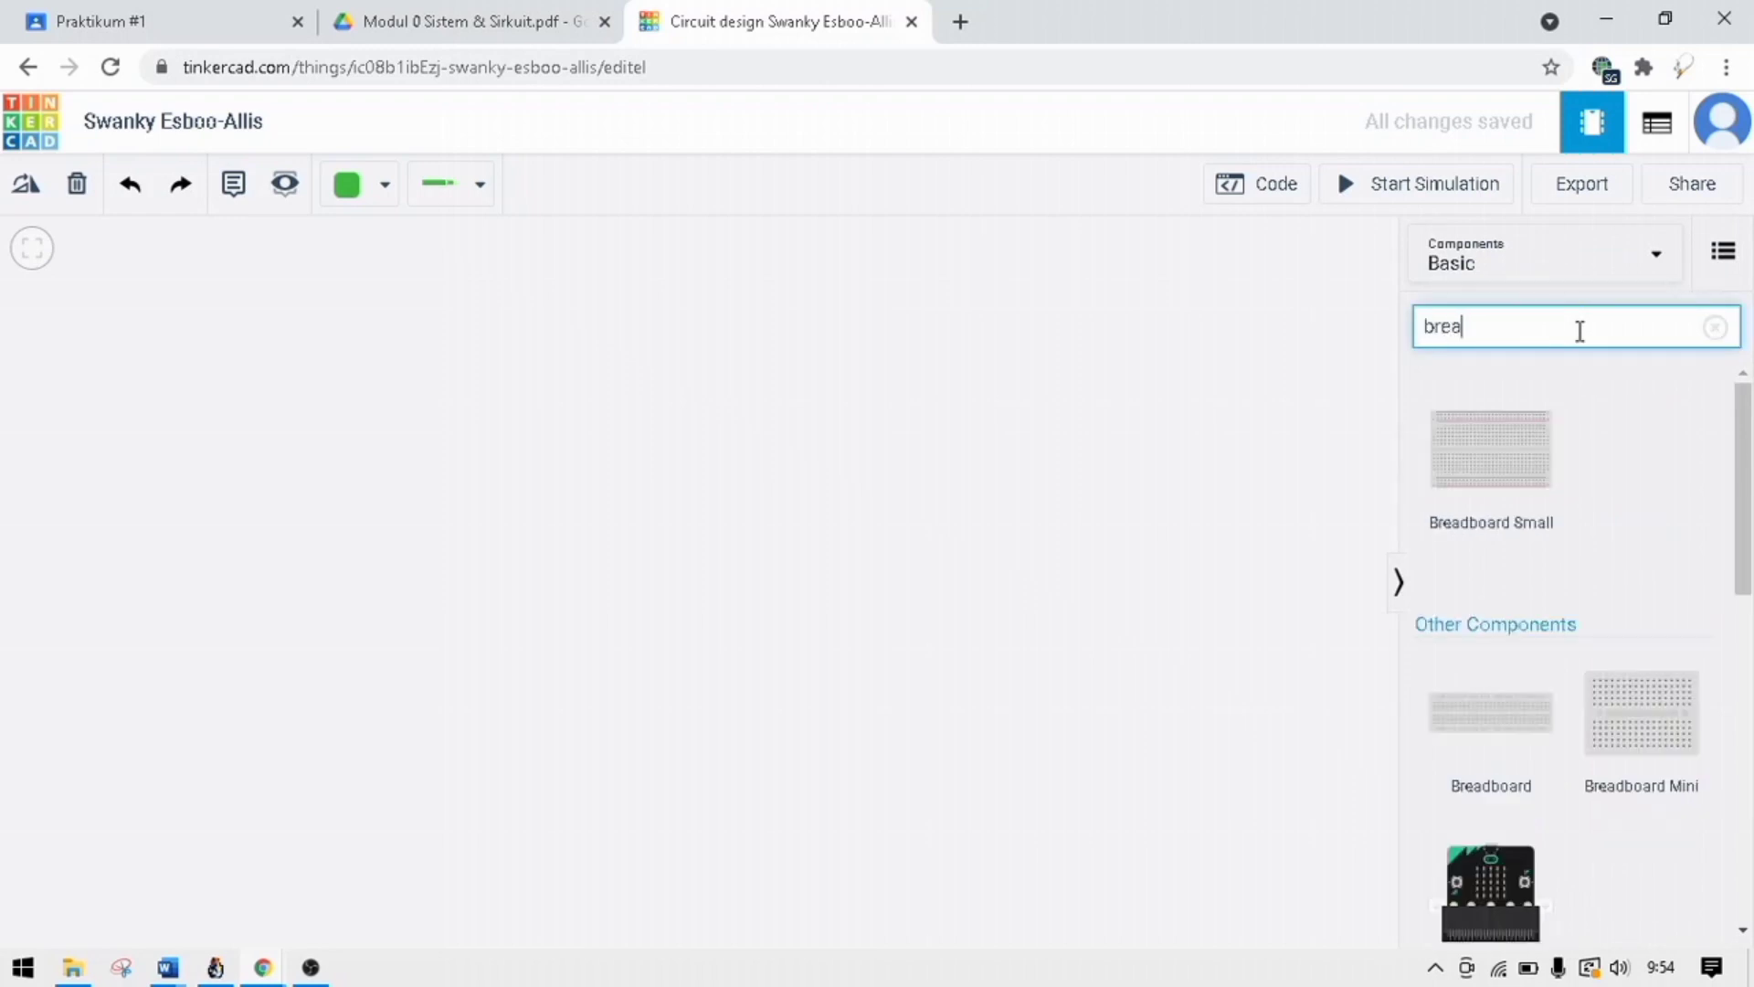
key("BackSpace")
key("BackSpace")
key("BackSpace")
type("mul")
left_click_drag(1492, 466, 741, 413)
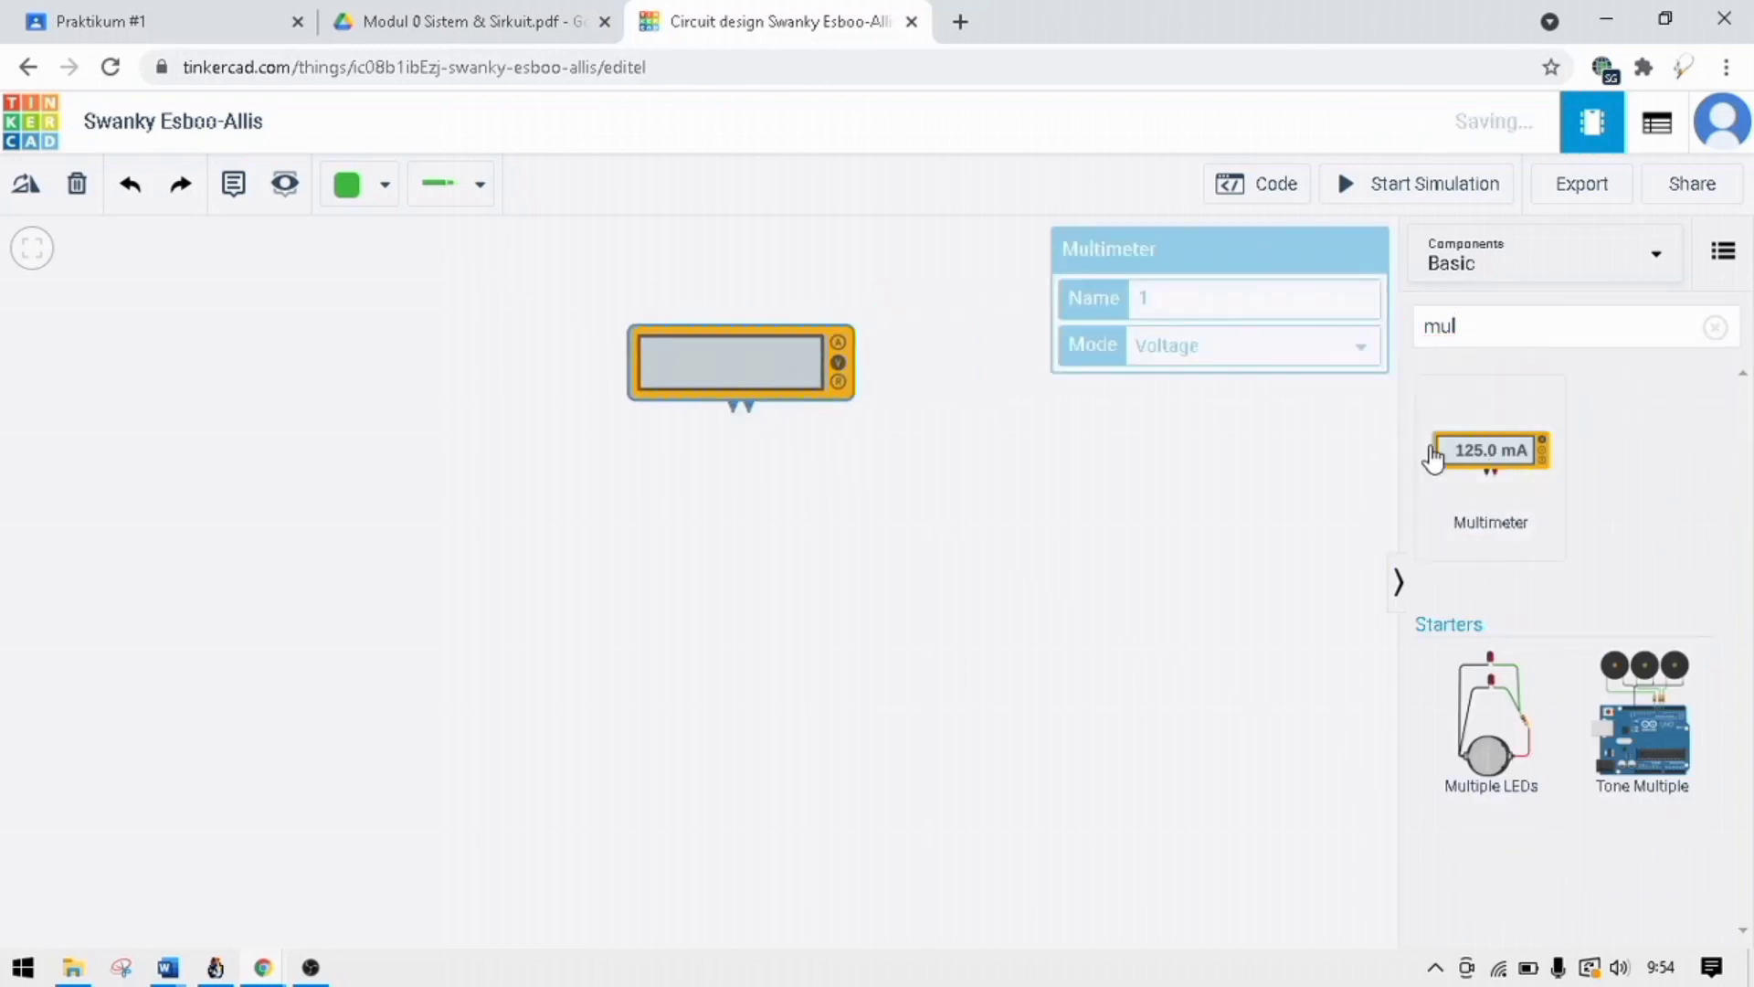
Clear the component search and place three resistors side by side below and to the right of the multimeter.
left_click(1715, 327)
left_click_drag(1464, 497, 1033, 560)
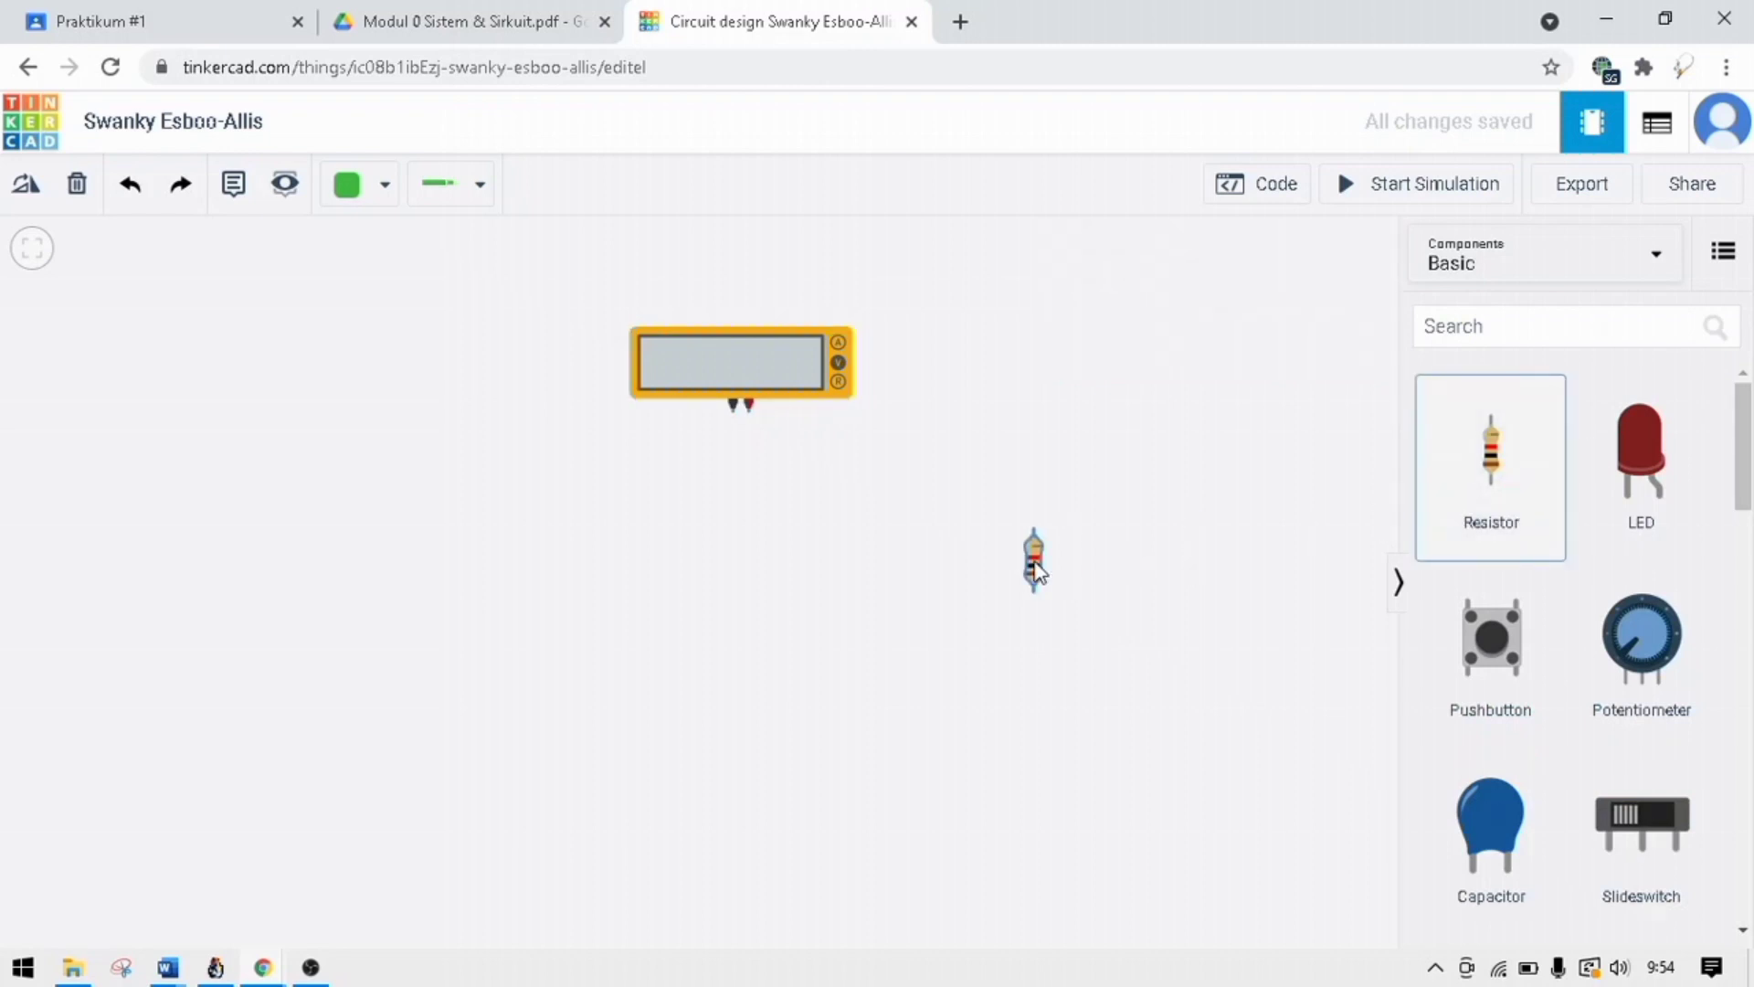
left_click_drag(1473, 491, 1092, 587)
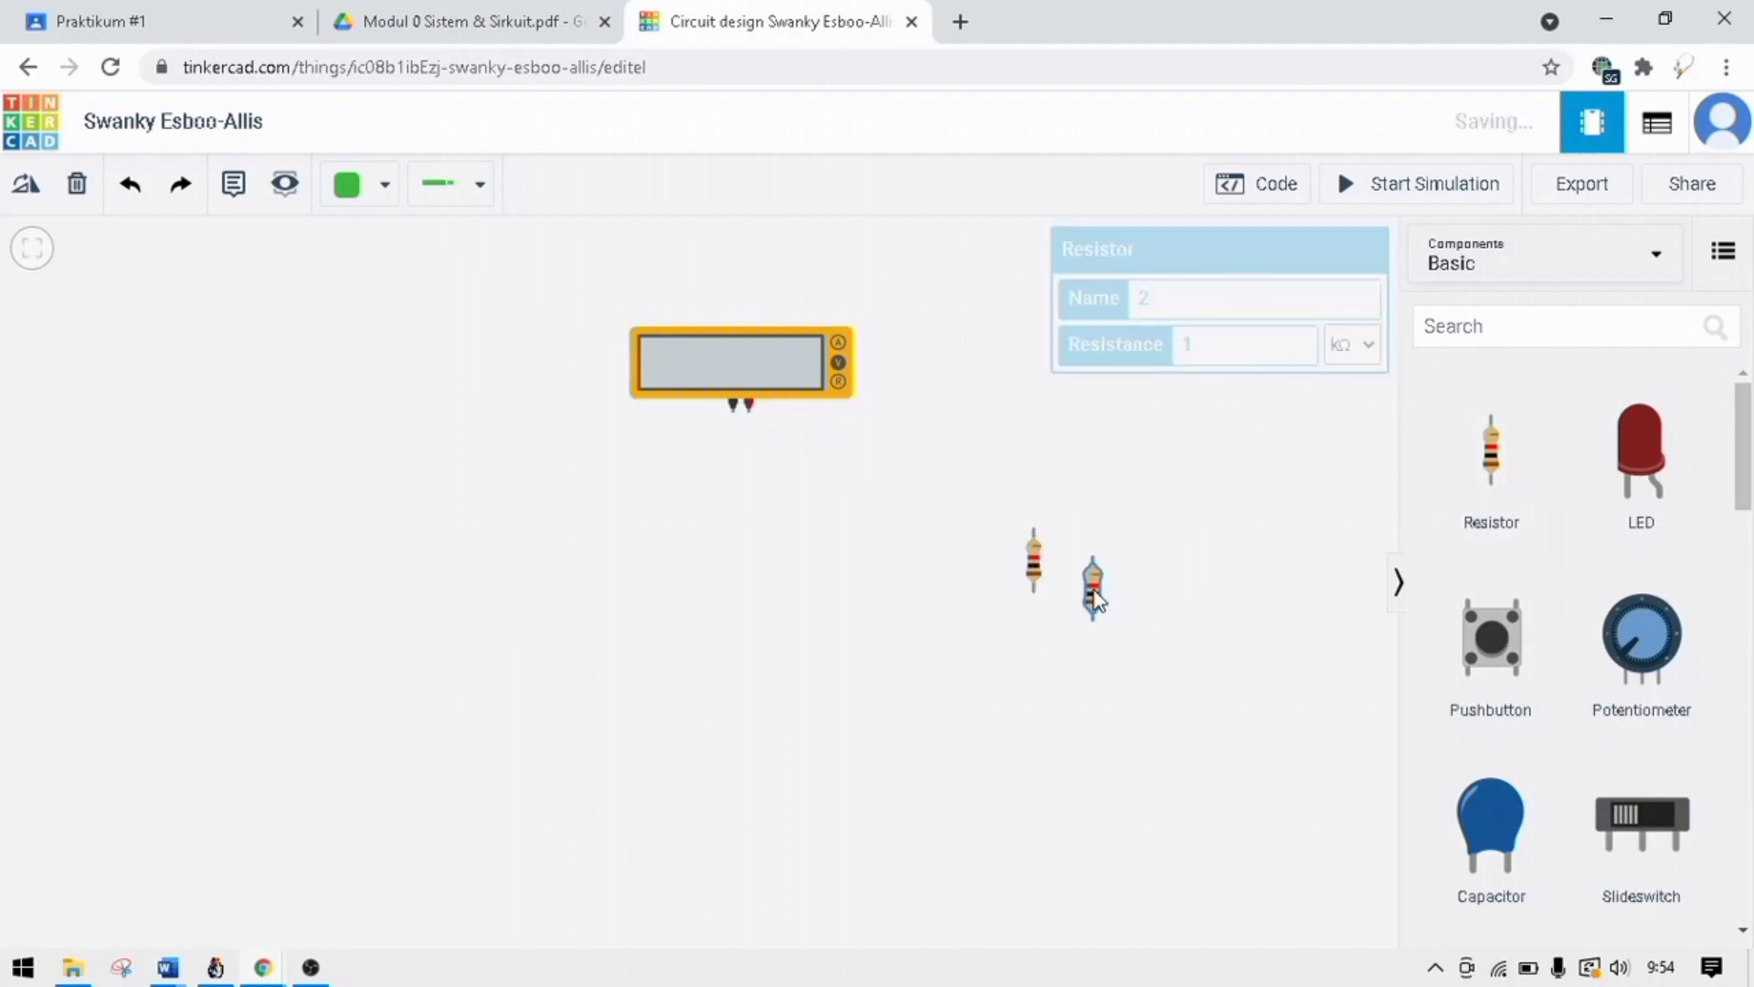
left_click_drag(1503, 477, 1162, 593)
Check the resistors in Gambar 1.8 of the module PDF and set the leftmost resistor's resistance to 4 Ω.
left_click(537, 24)
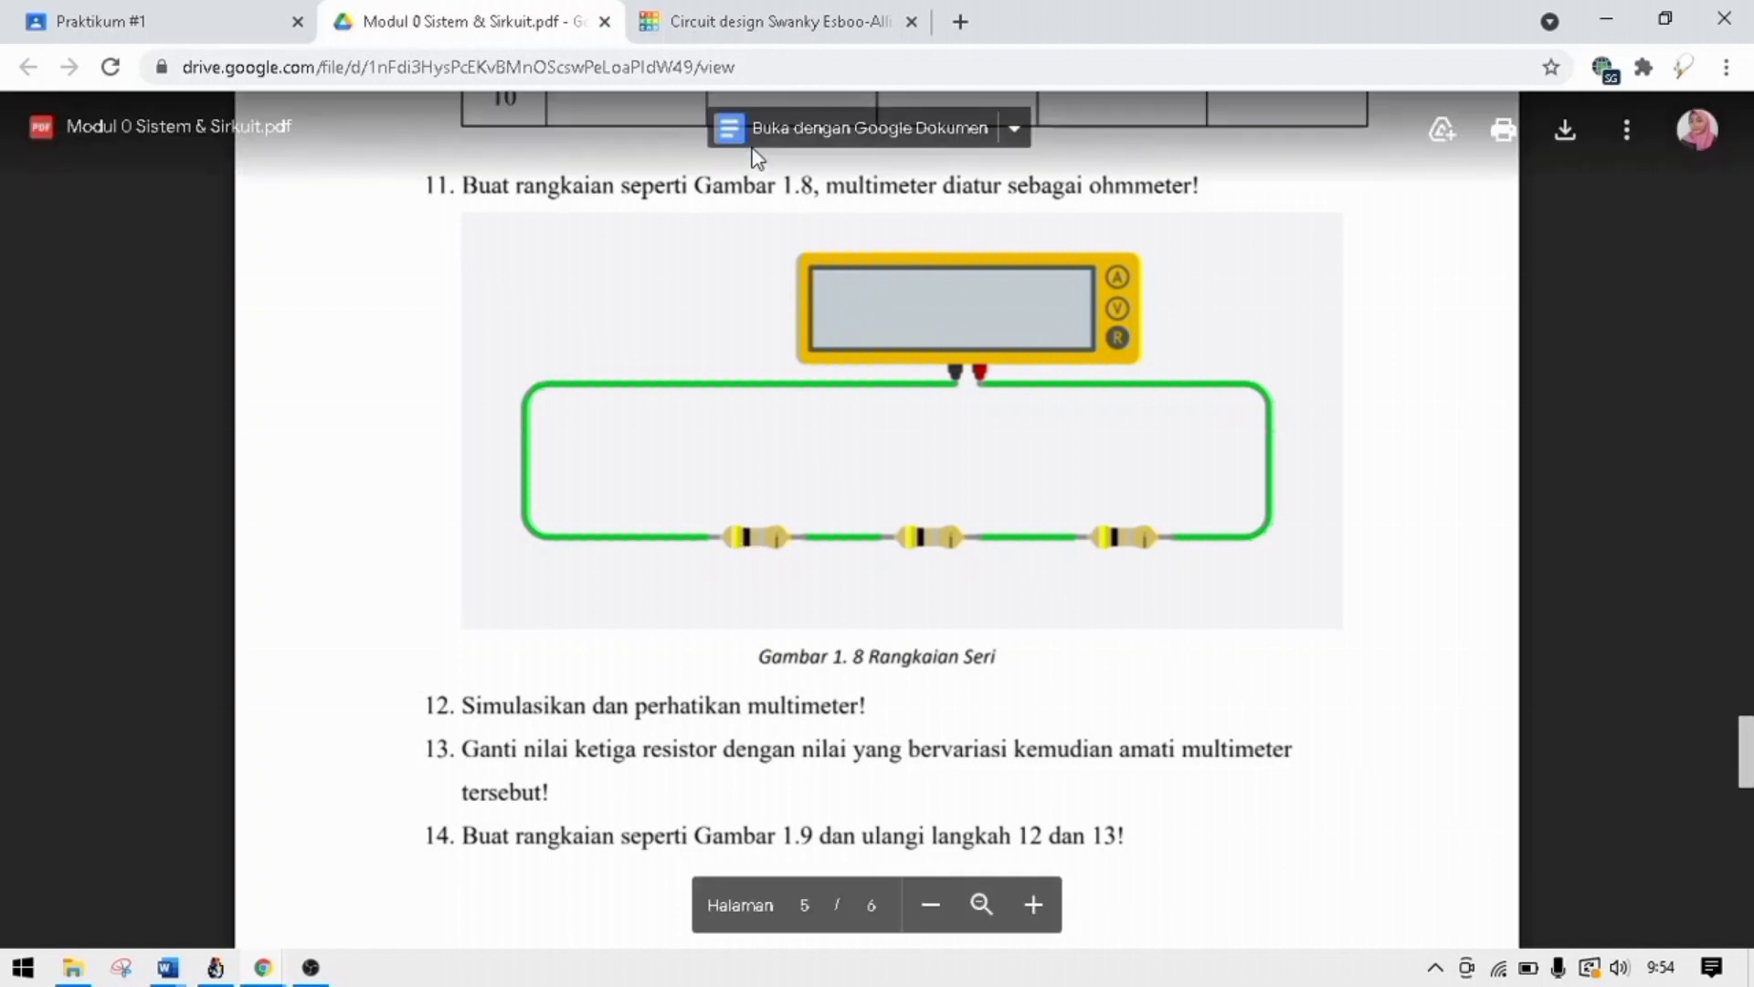
left_click(732, 27)
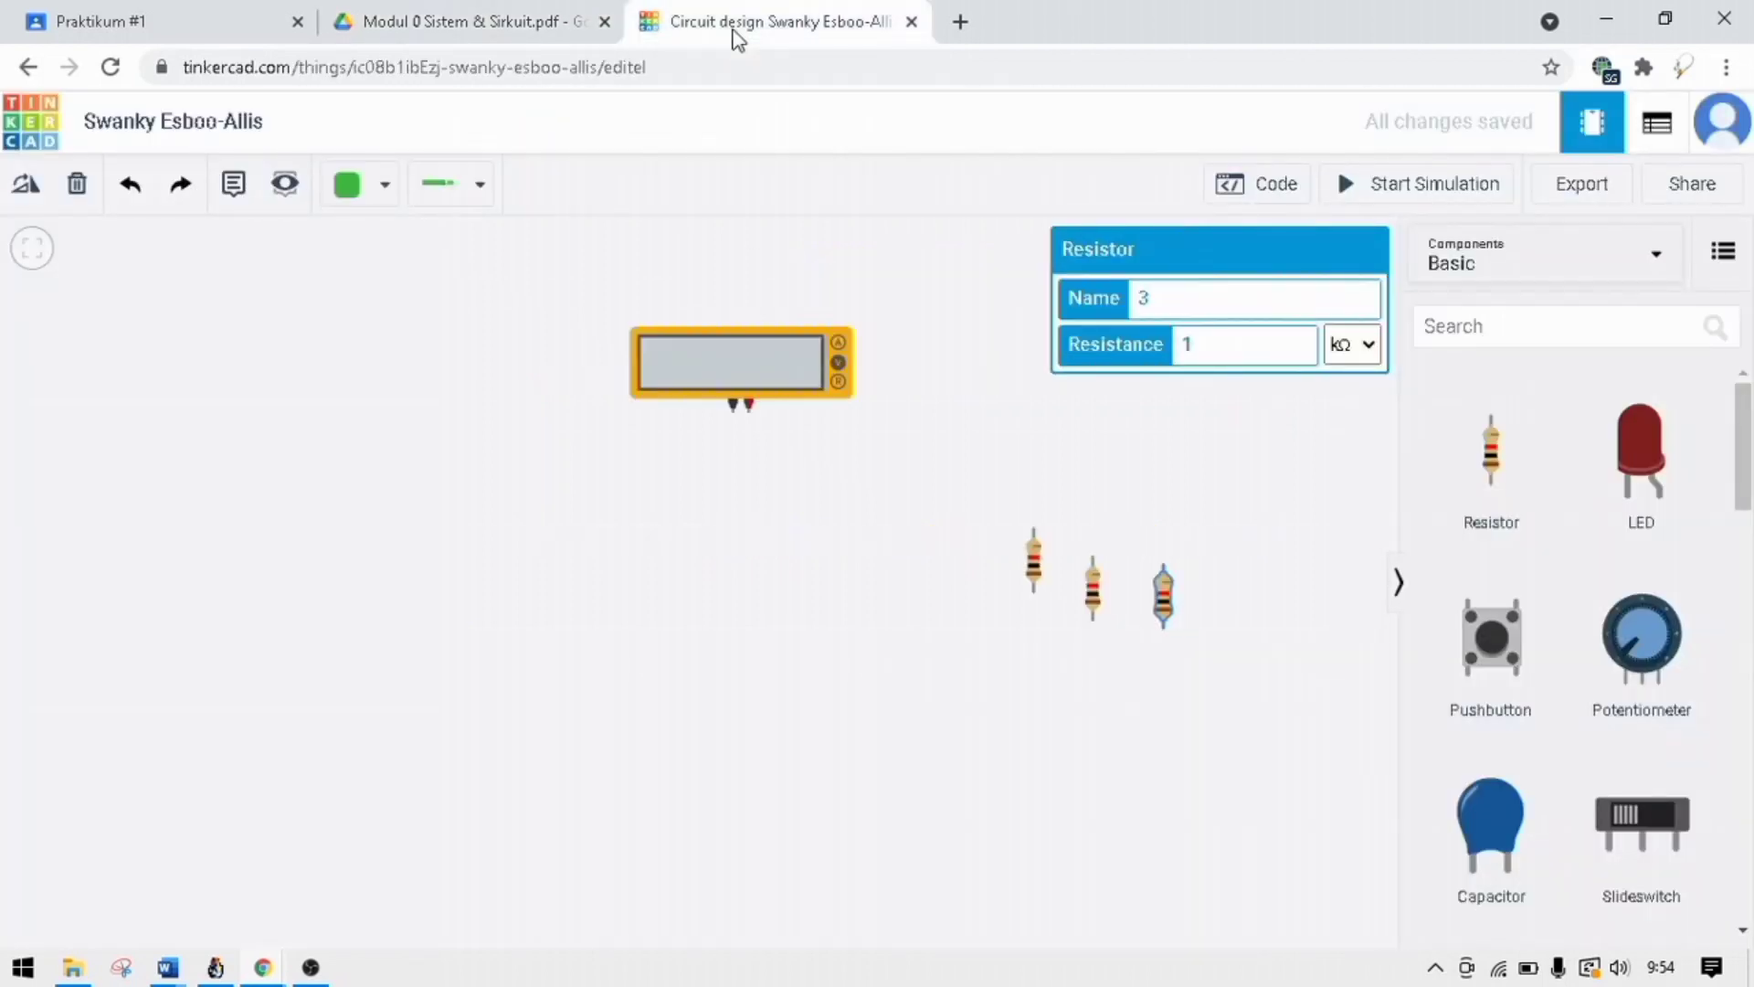
left_click(1035, 577)
type("6")
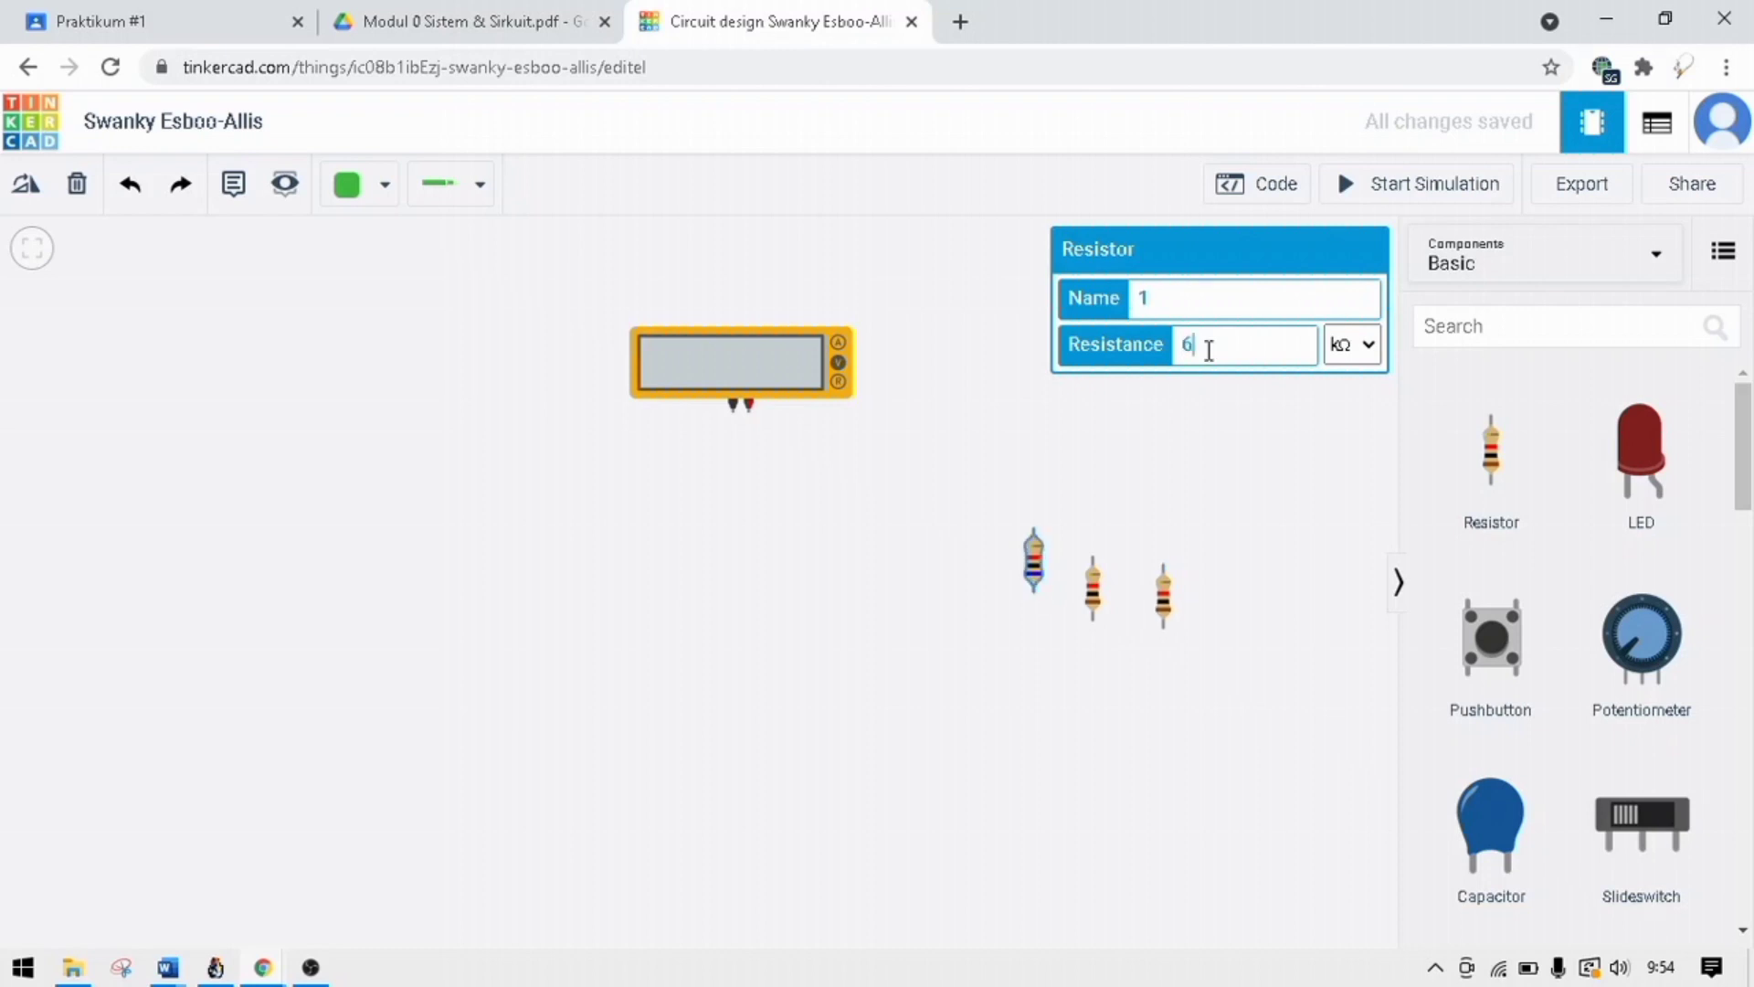
left_click(1338, 347)
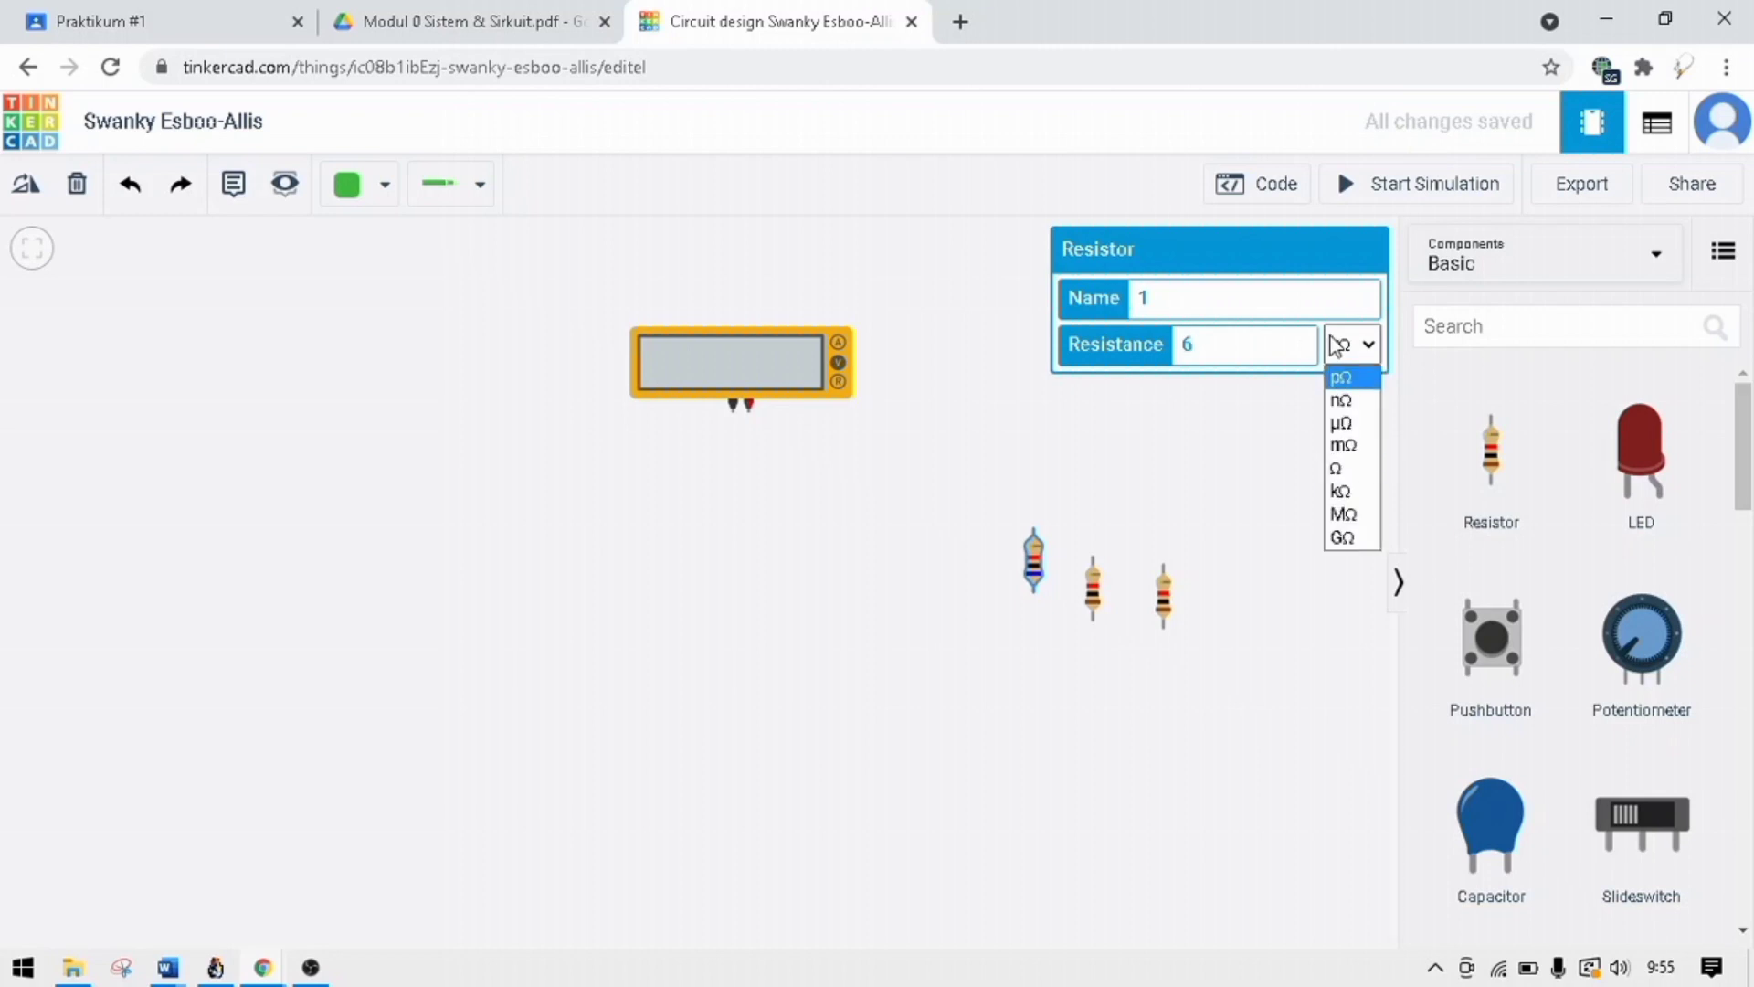
left_click(1262, 348)
key("BackSpace")
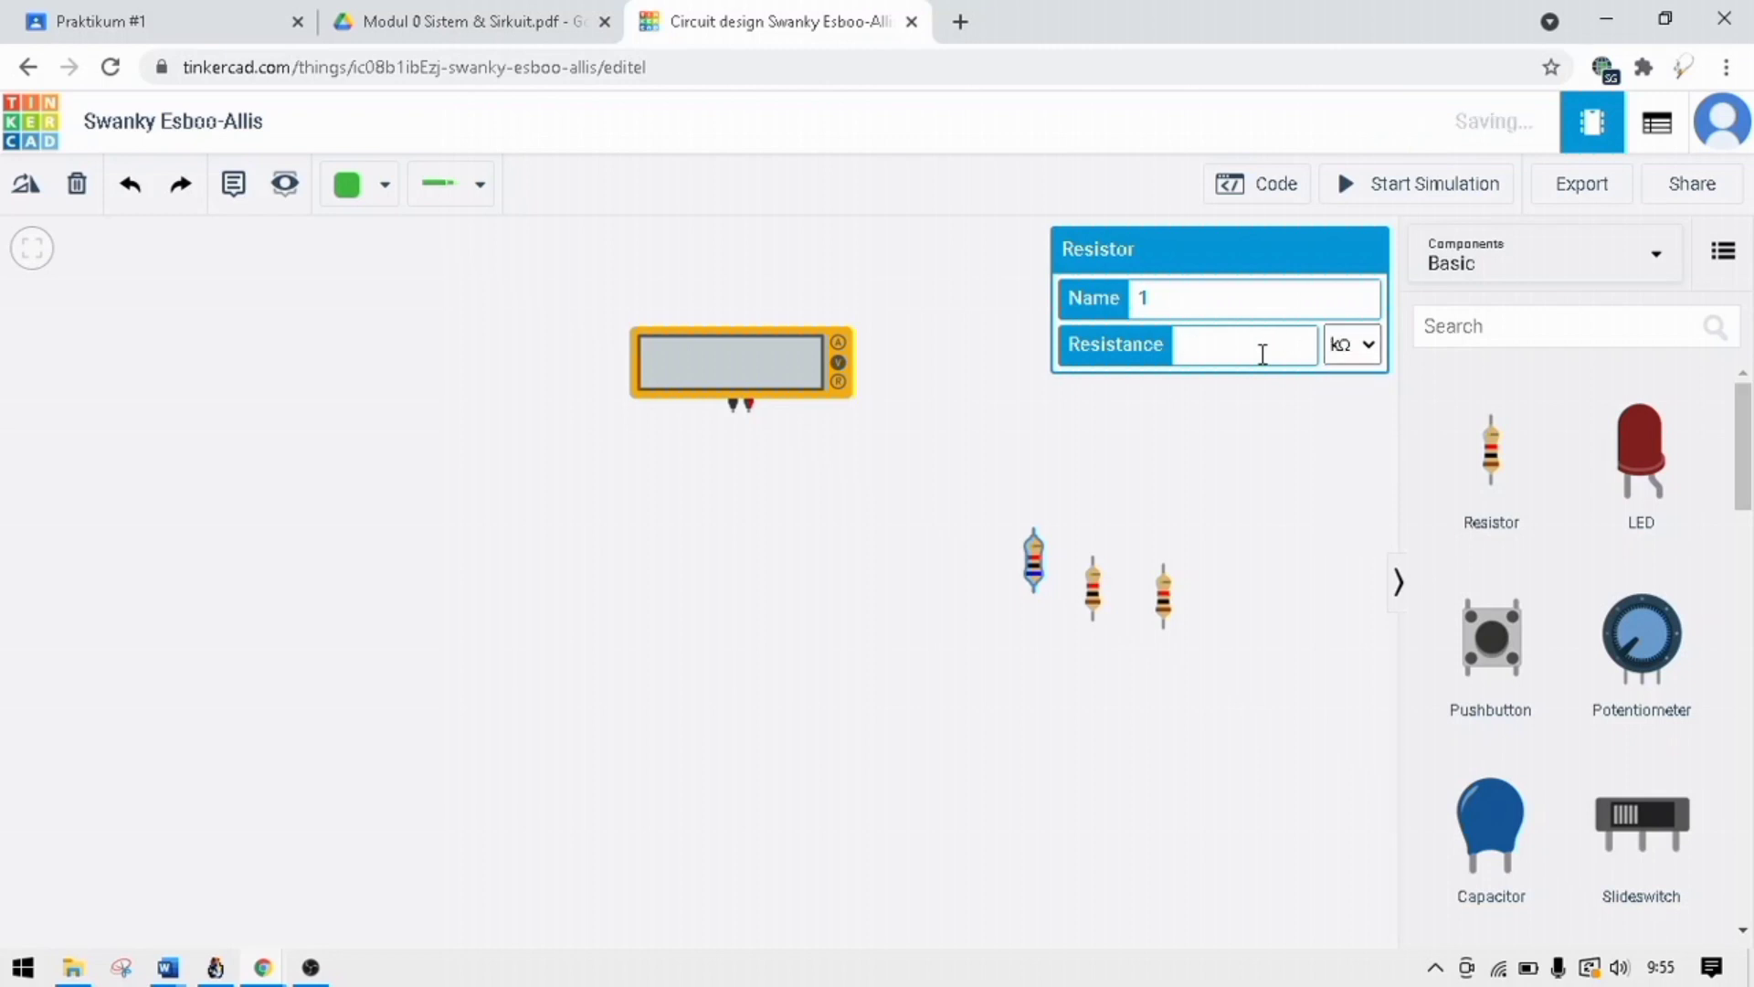
type("4")
left_click(1337, 345)
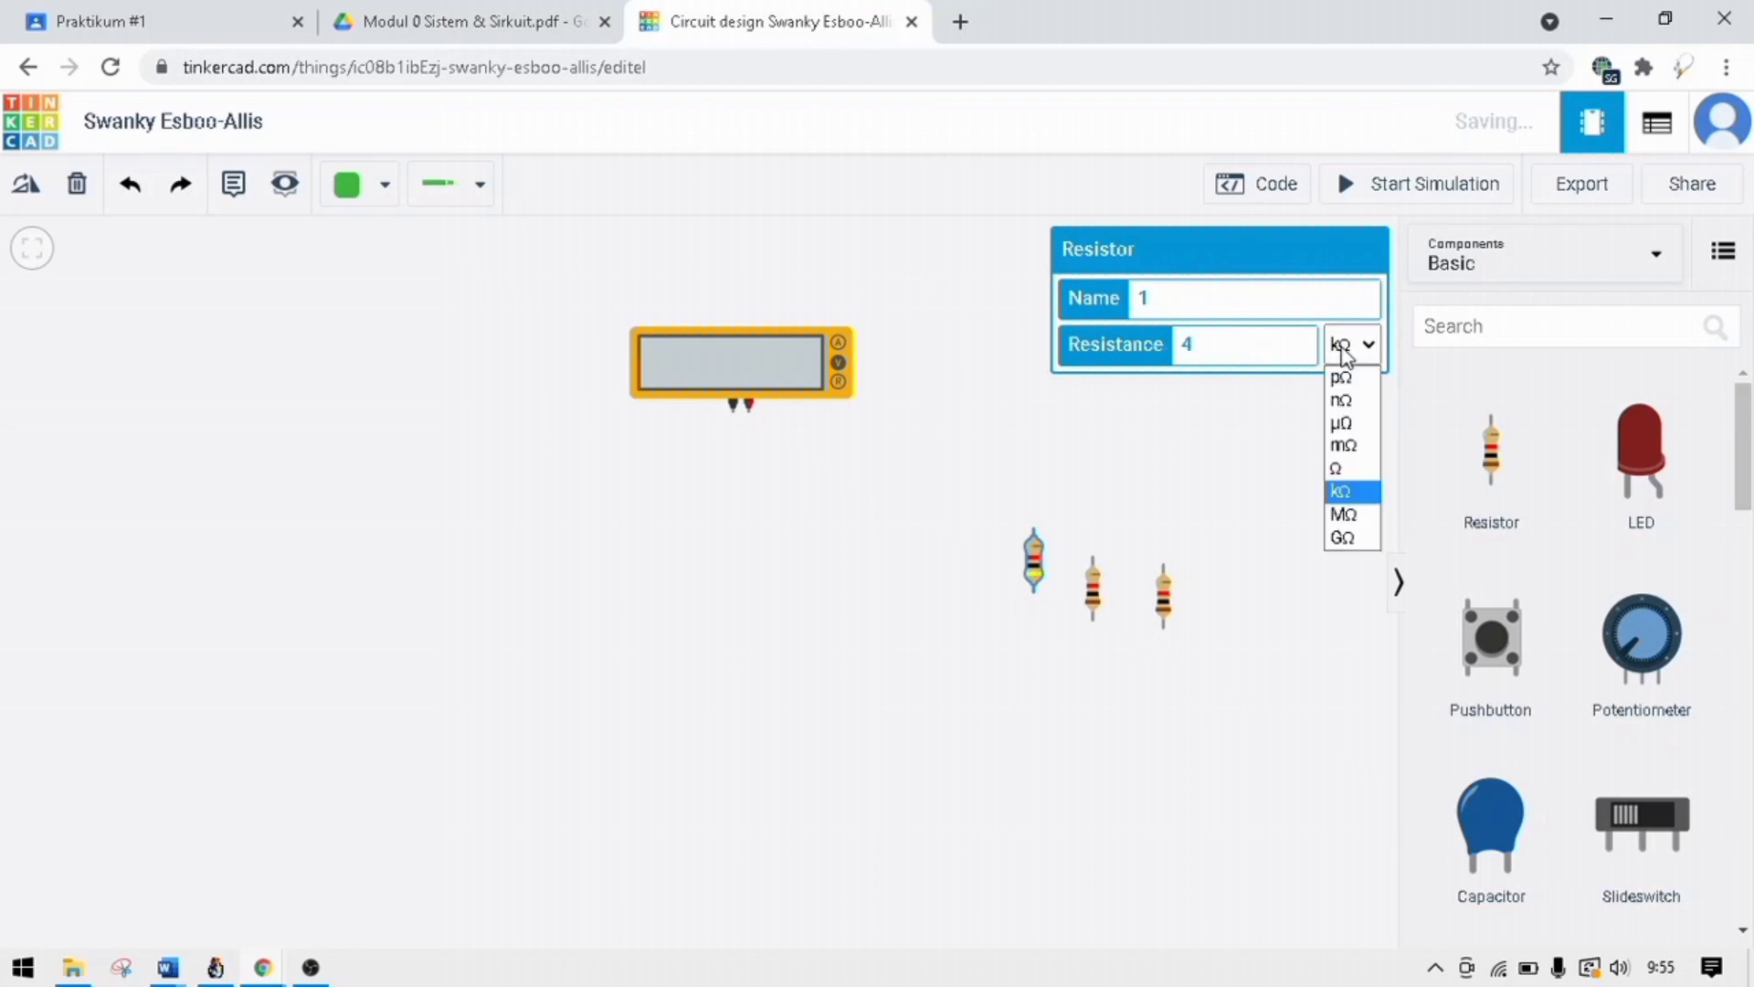
left_click(1339, 469)
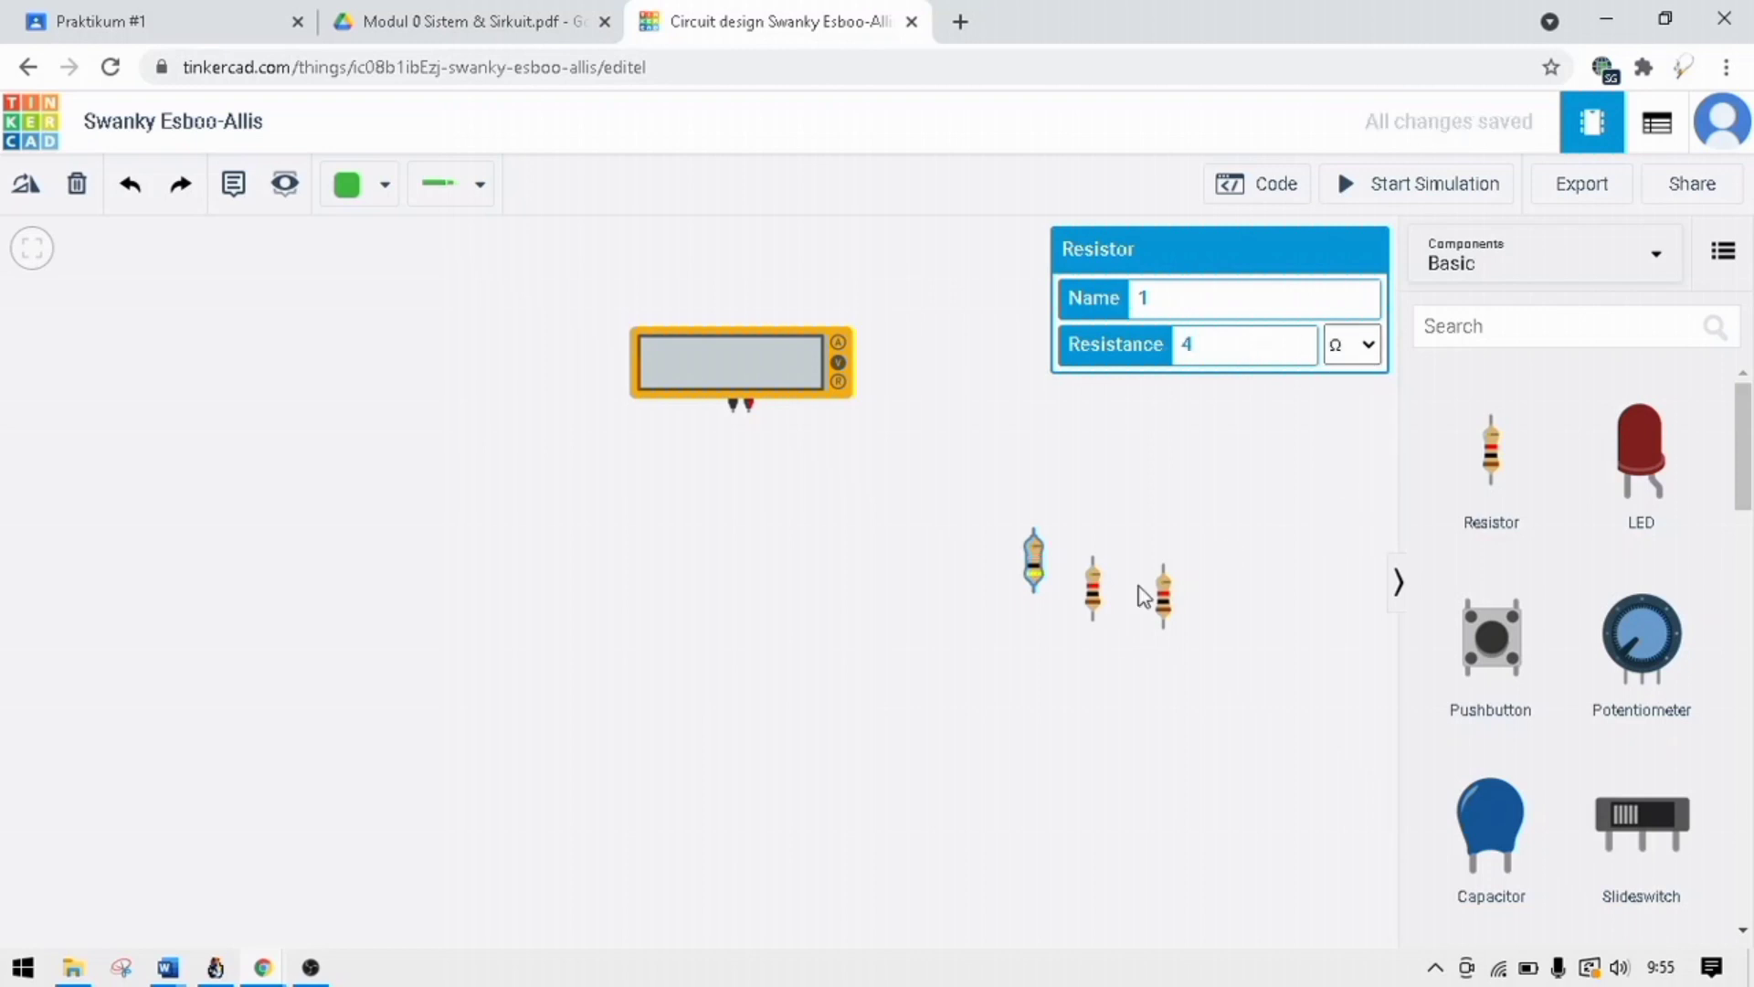
Set the middle resistor's resistance to 4 Ω.
left_click(1087, 595)
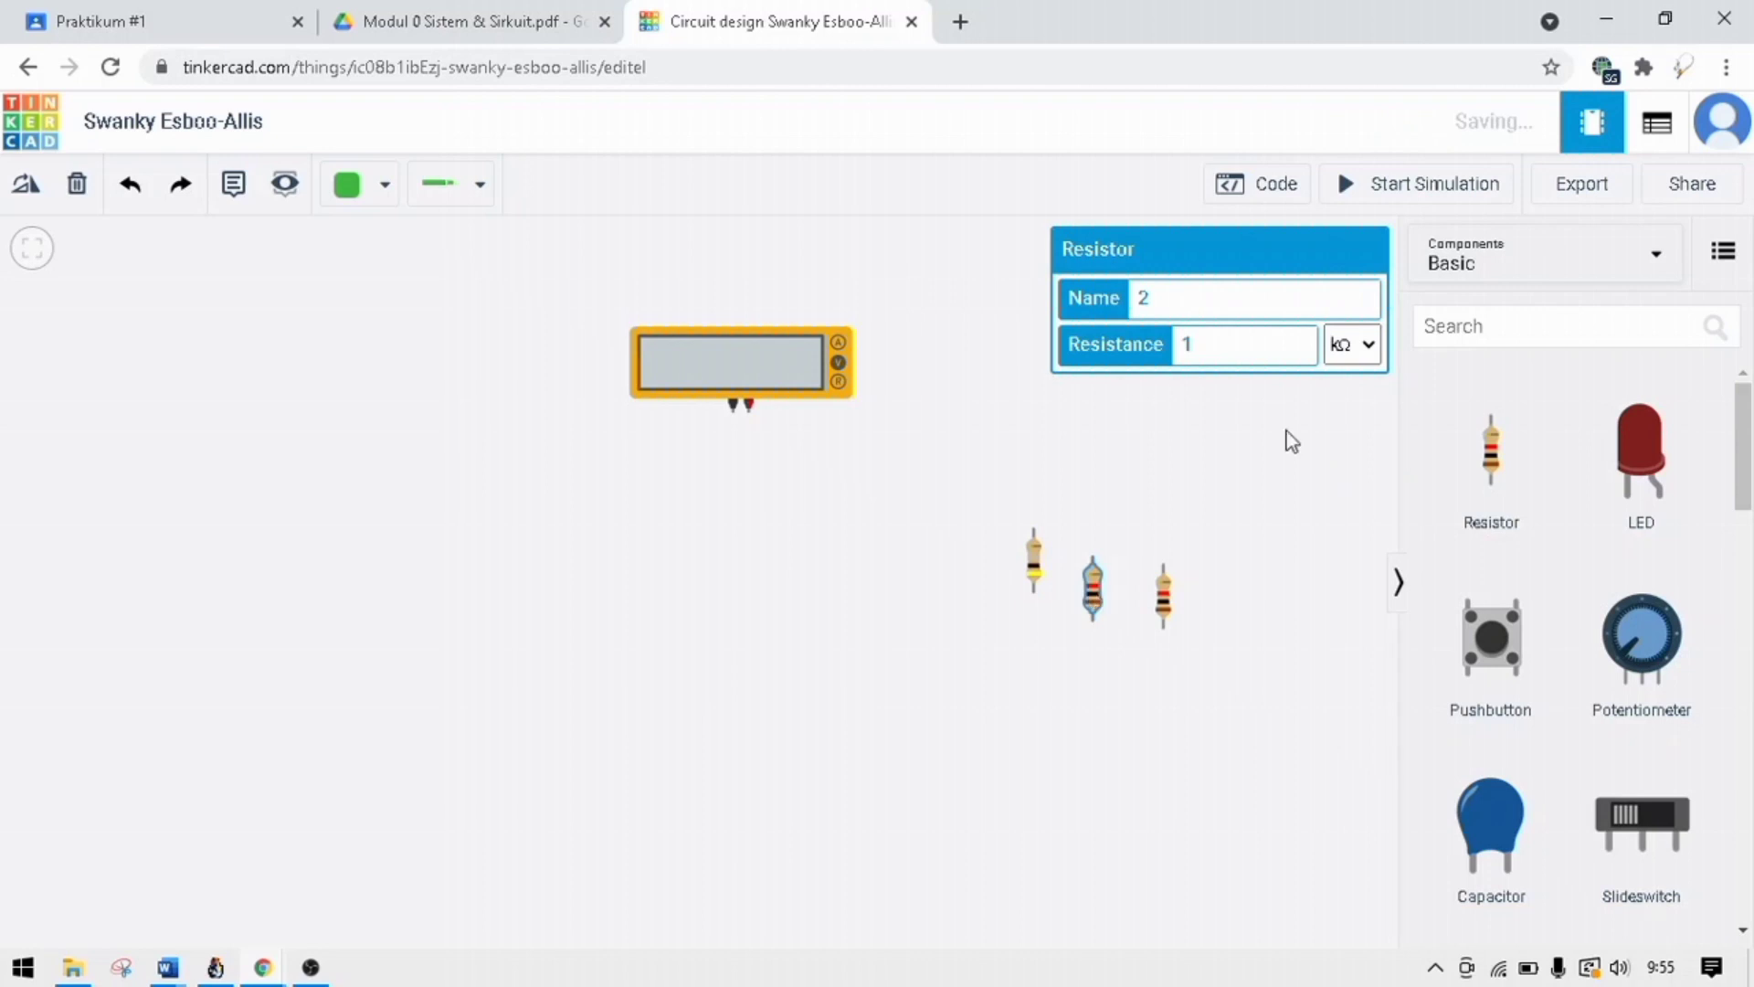
key("BackSpace")
type("4")
left_click(1352, 353)
left_click(1353, 356)
left_click(1354, 358)
left_click(1354, 360)
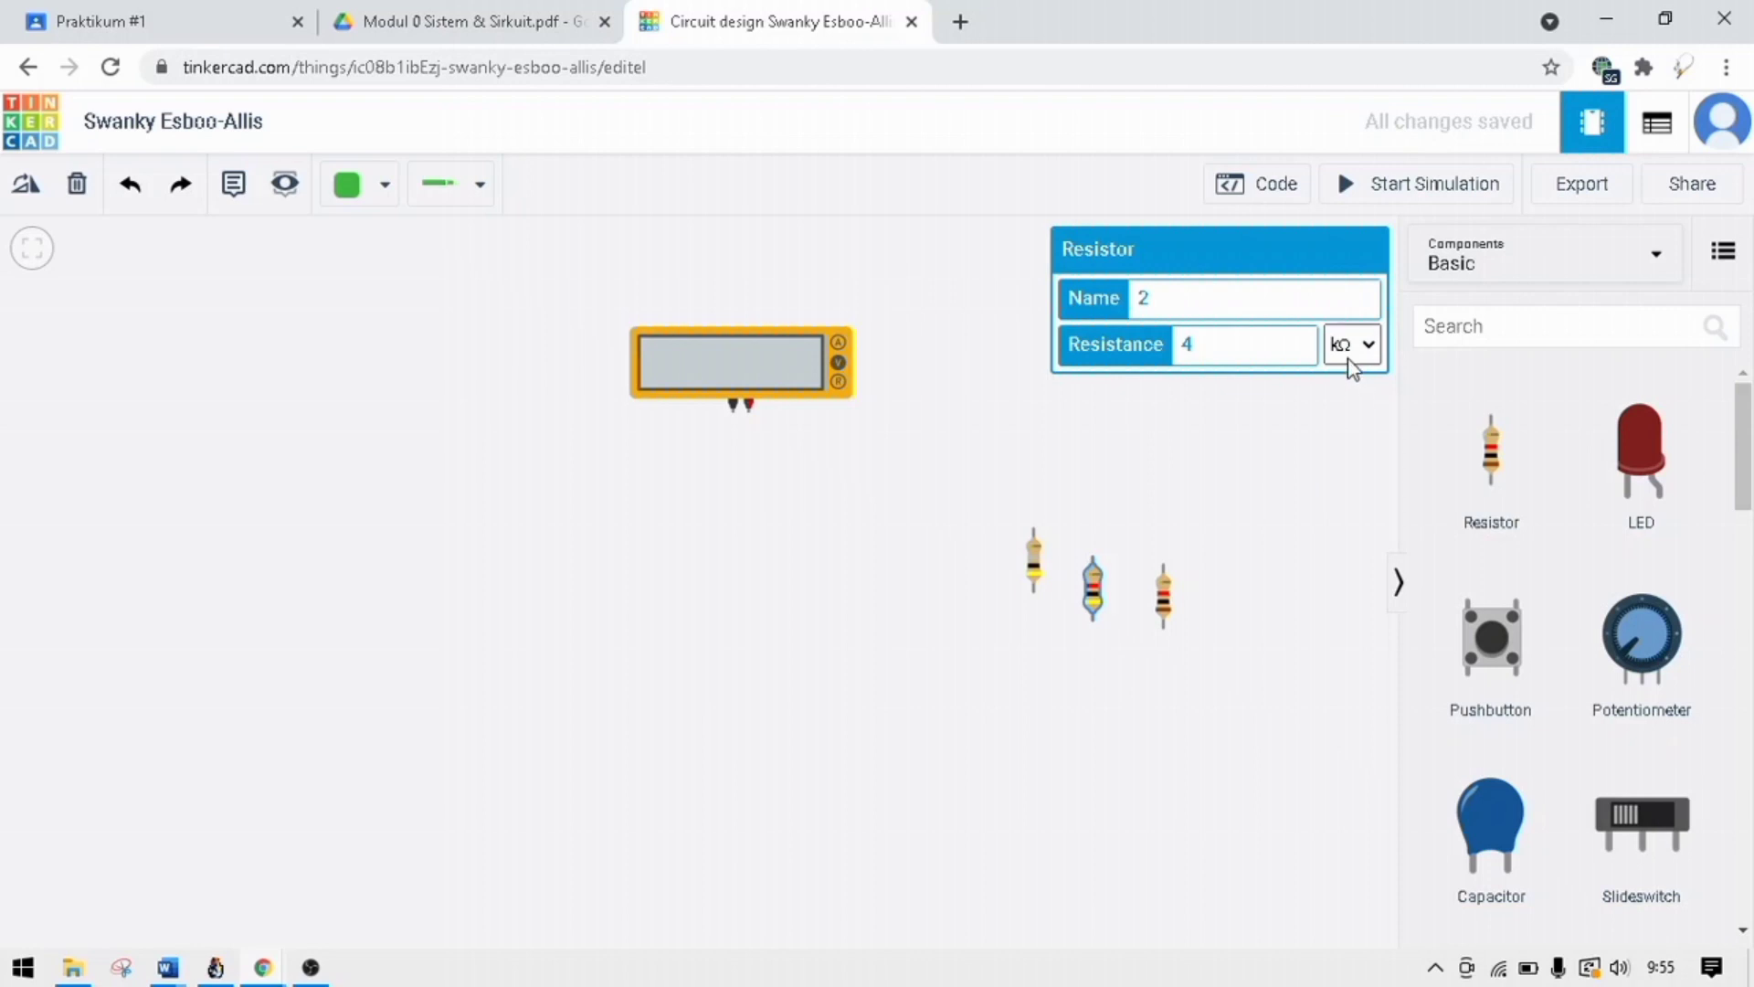
left_click(1353, 358)
left_click(1331, 471)
Set the rightmost resistor's resistance to 4 Ω and deselect it.
left_click(1163, 610)
left_click(1275, 345)
key("BackSpace")
type("4")
left_click(1358, 359)
left_click(1351, 468)
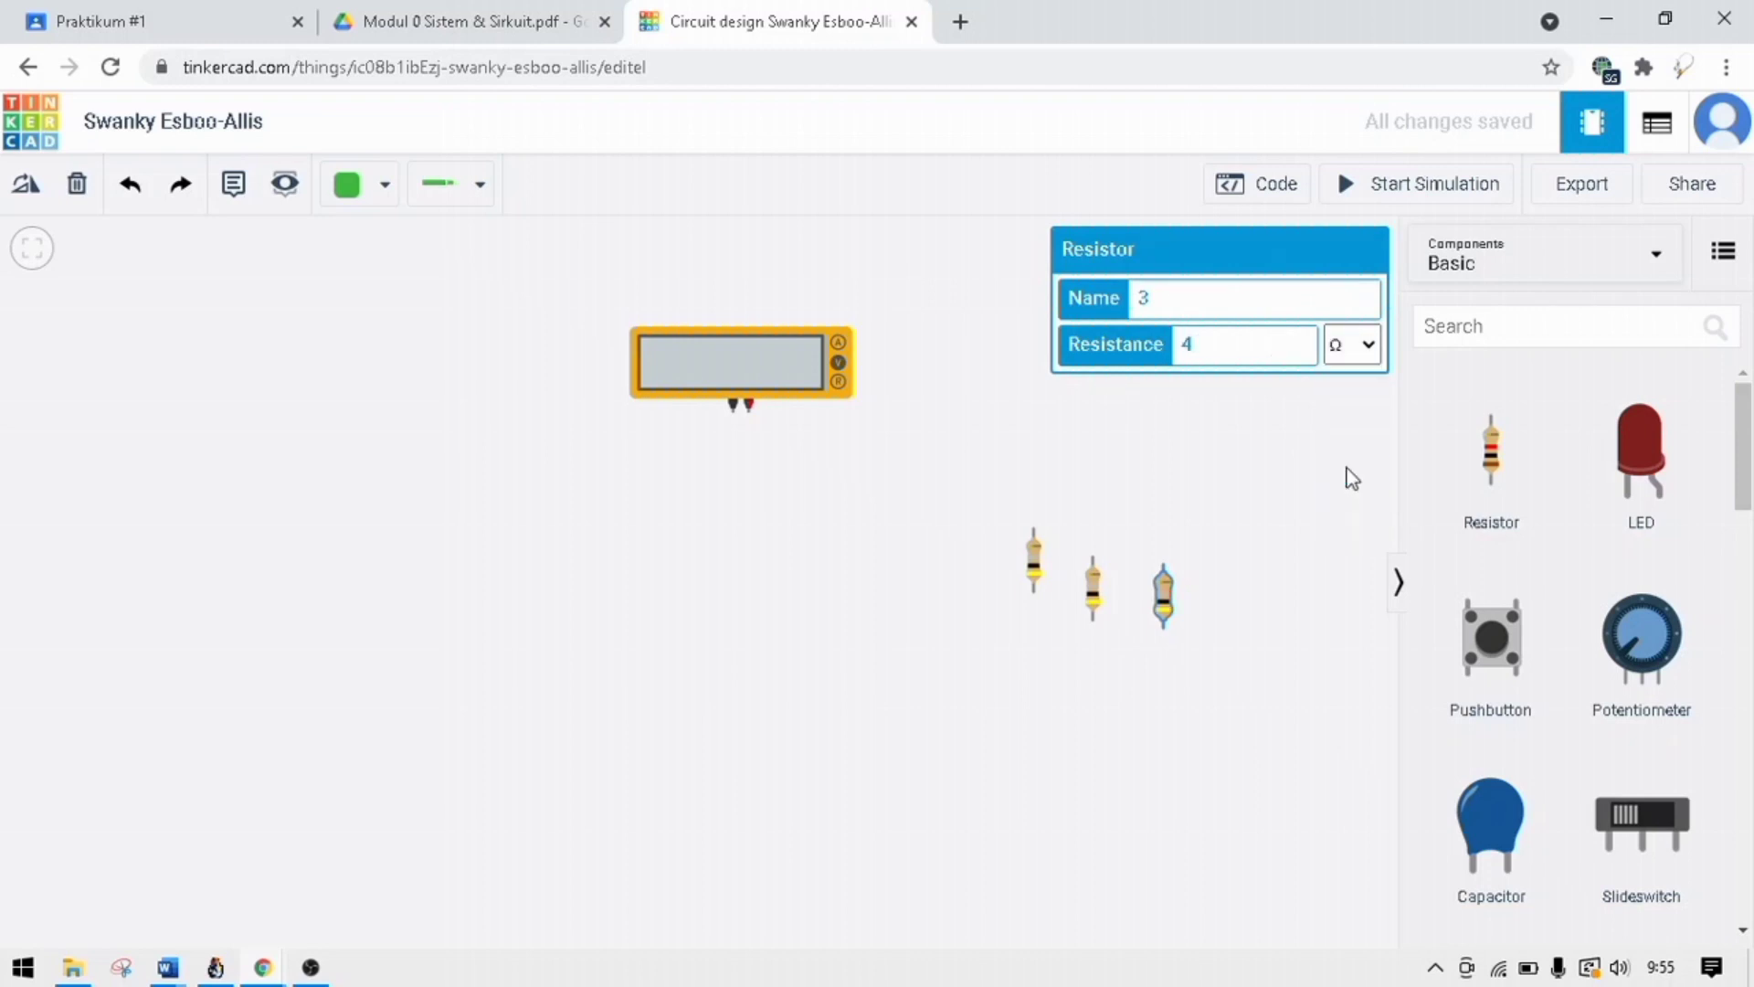
left_click(1298, 480)
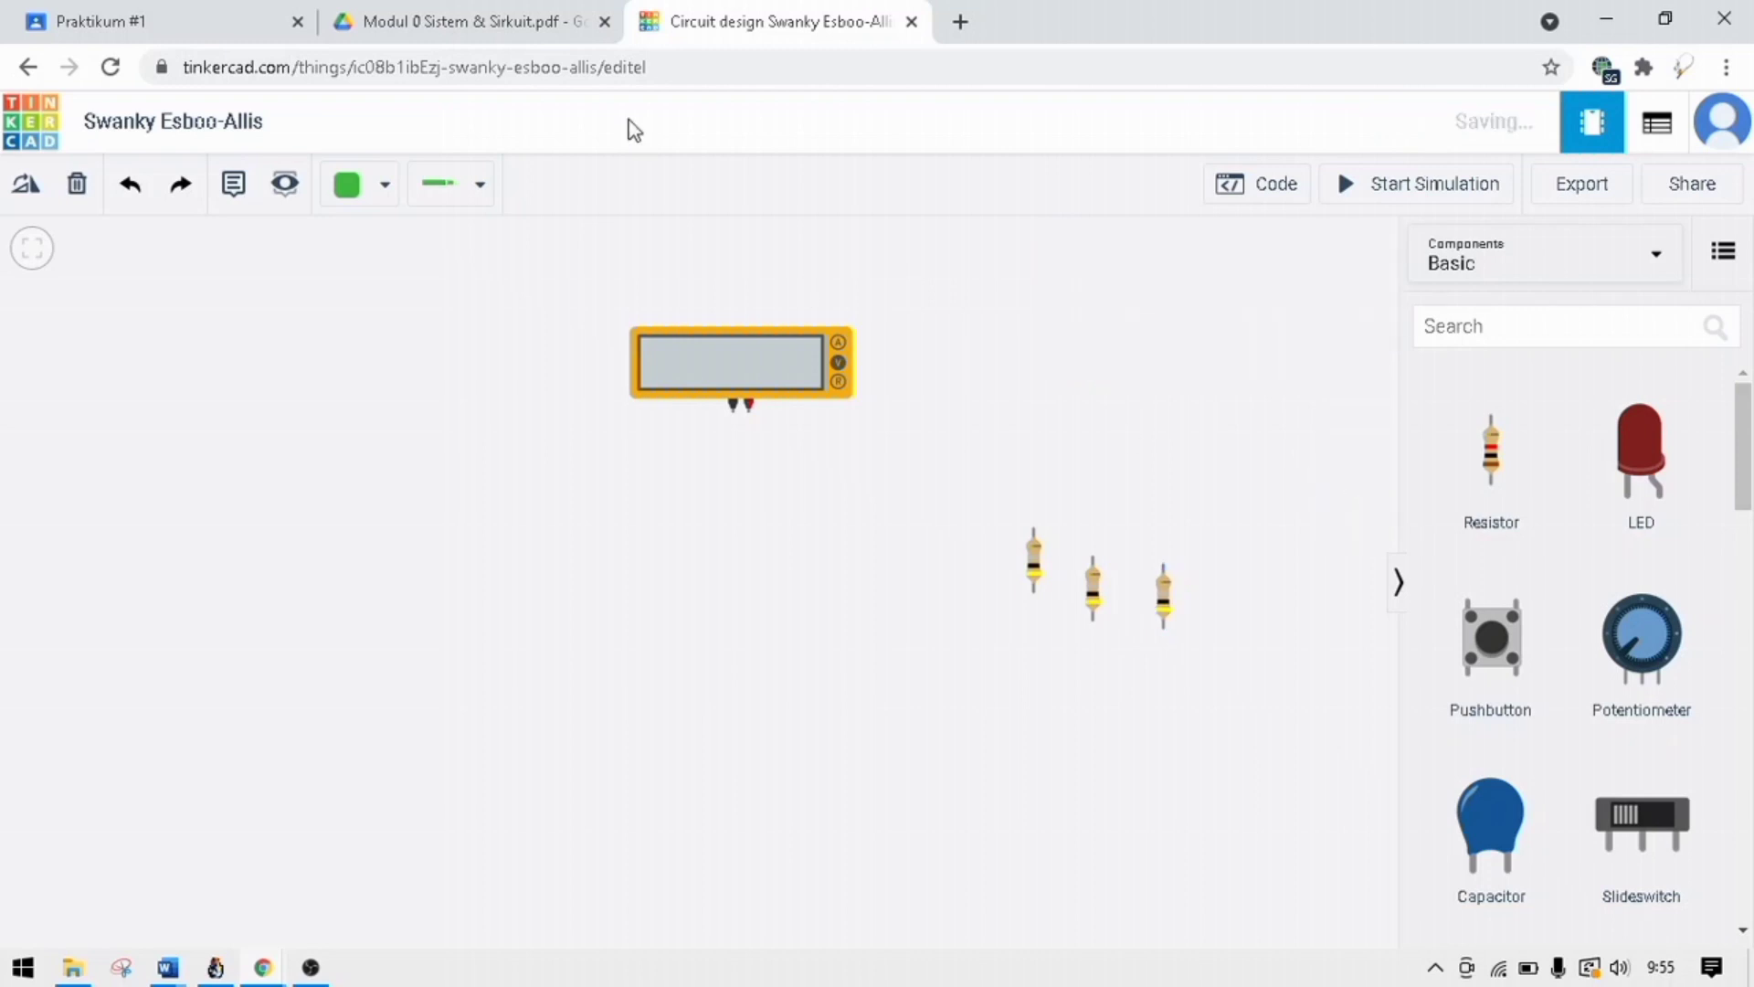
Check the resistor orientation in Gambar 1.8 of the module PDF and rotate the leftmost resistor to horizontal.
left_click(537, 26)
left_click(767, 22)
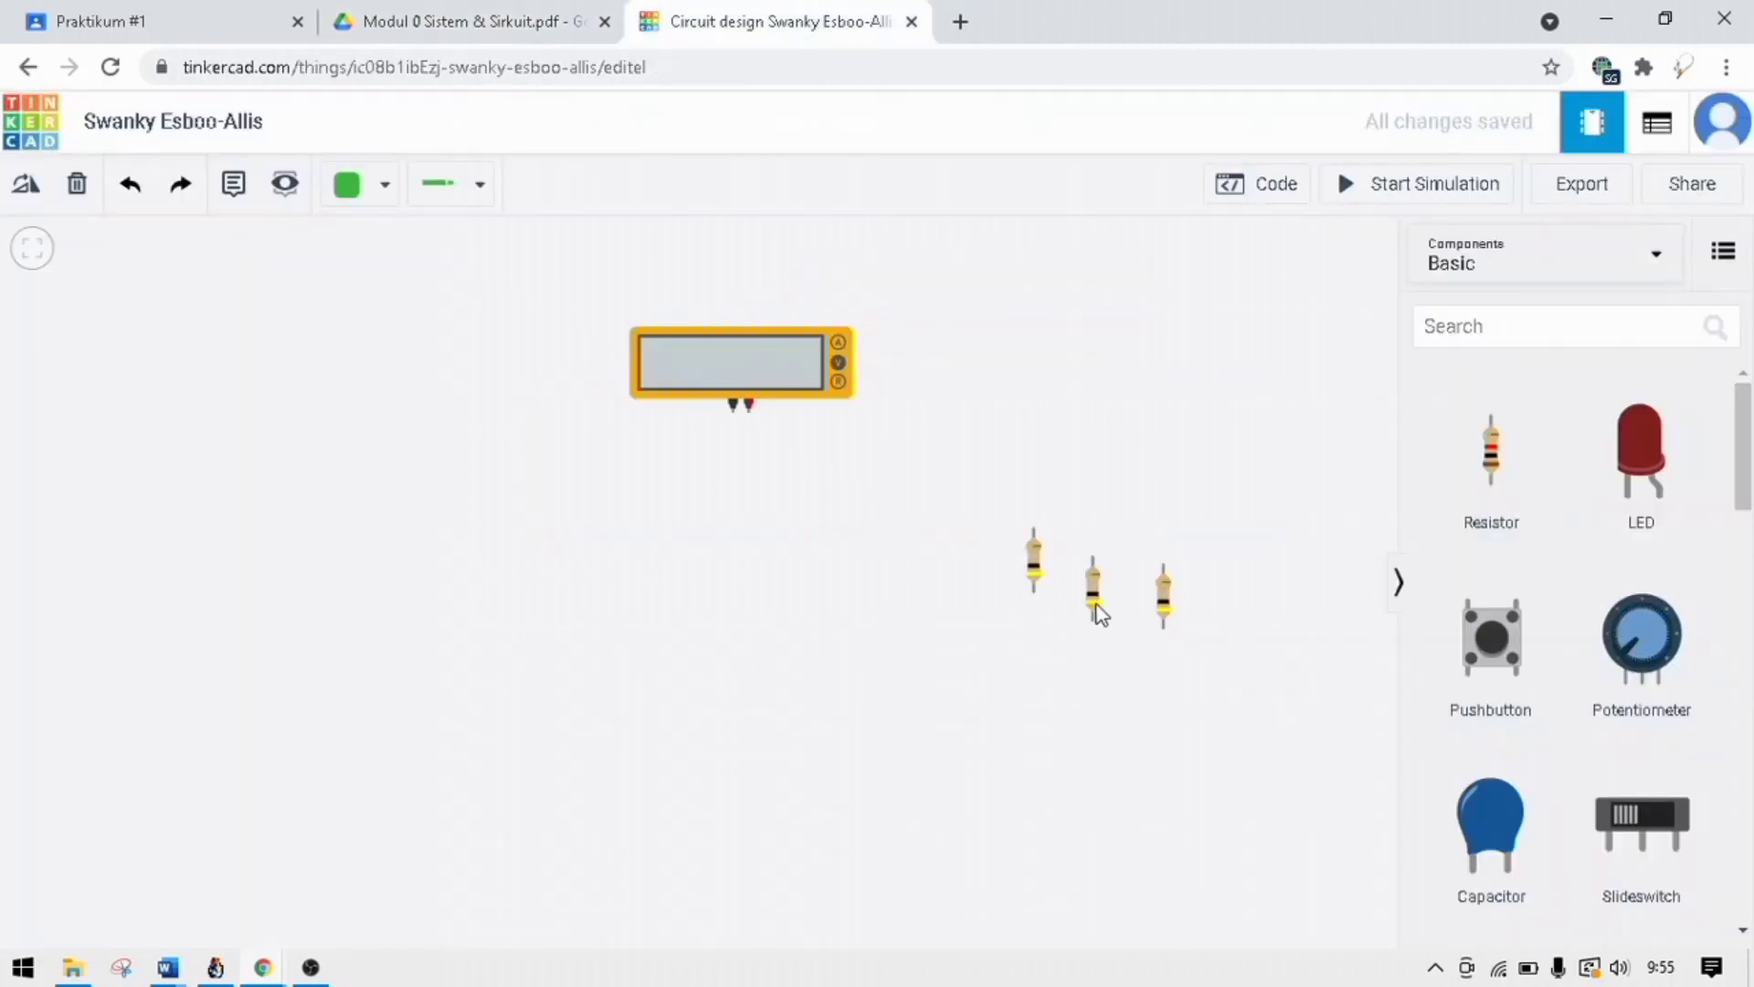
left_click(1033, 559)
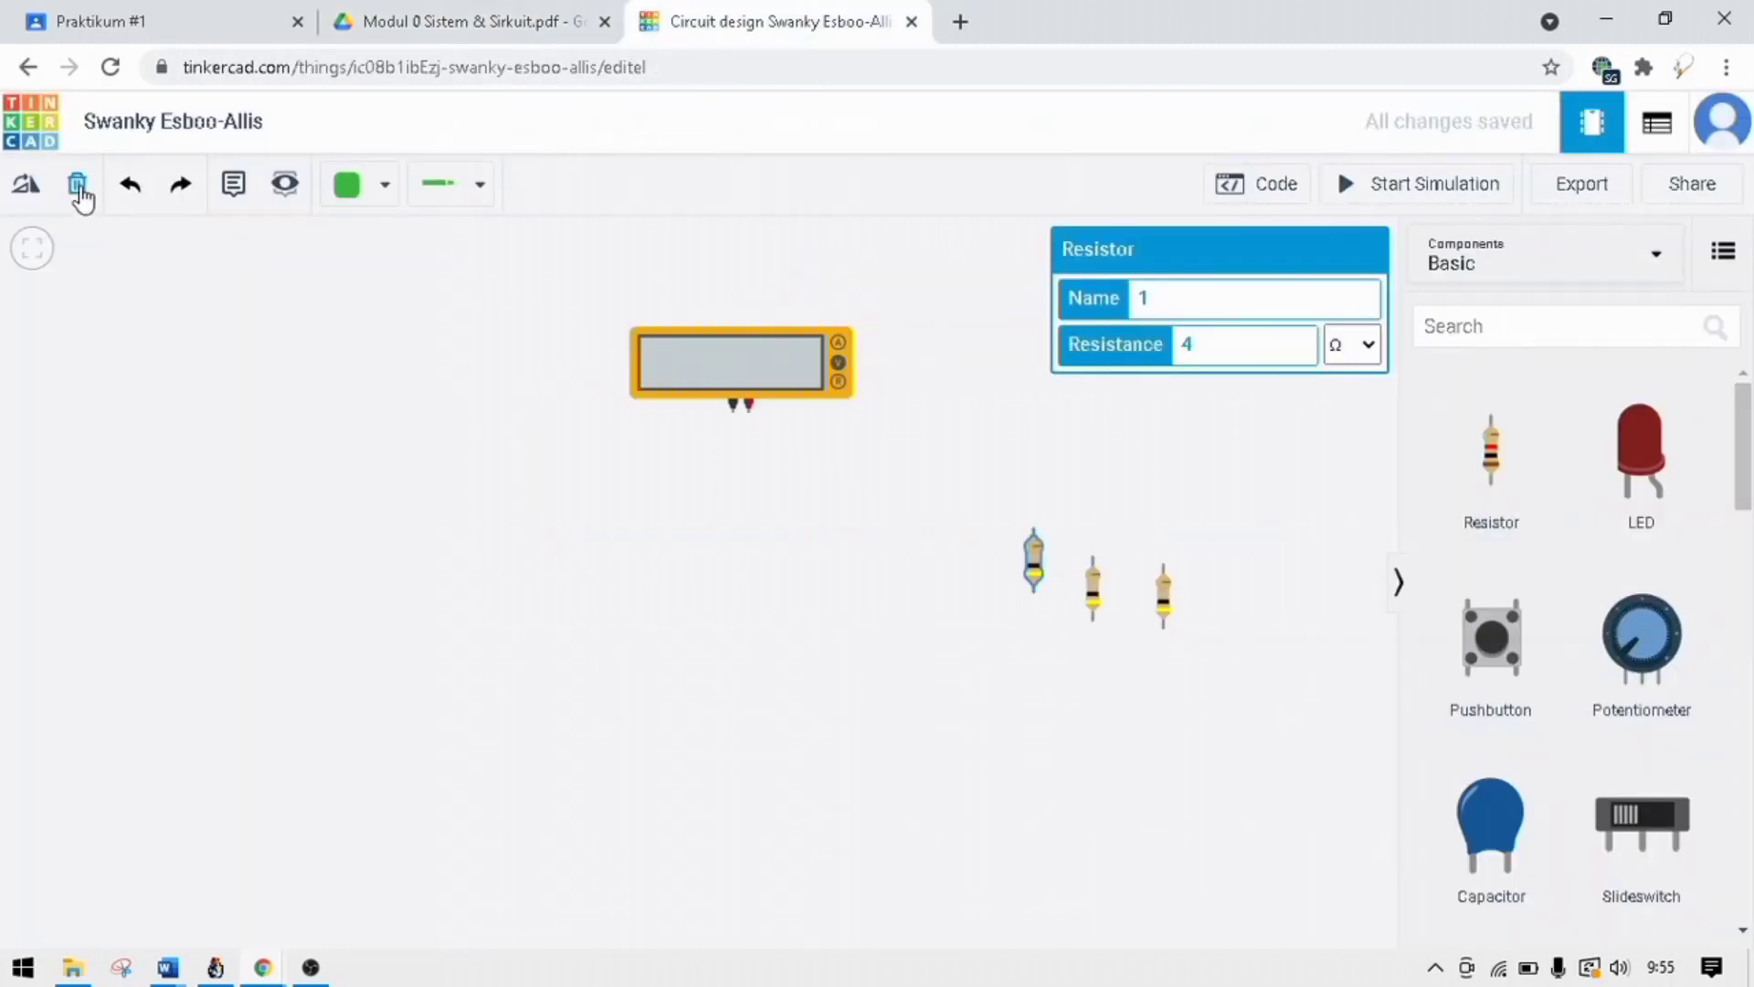
left_click(37, 190)
left_click(39, 187)
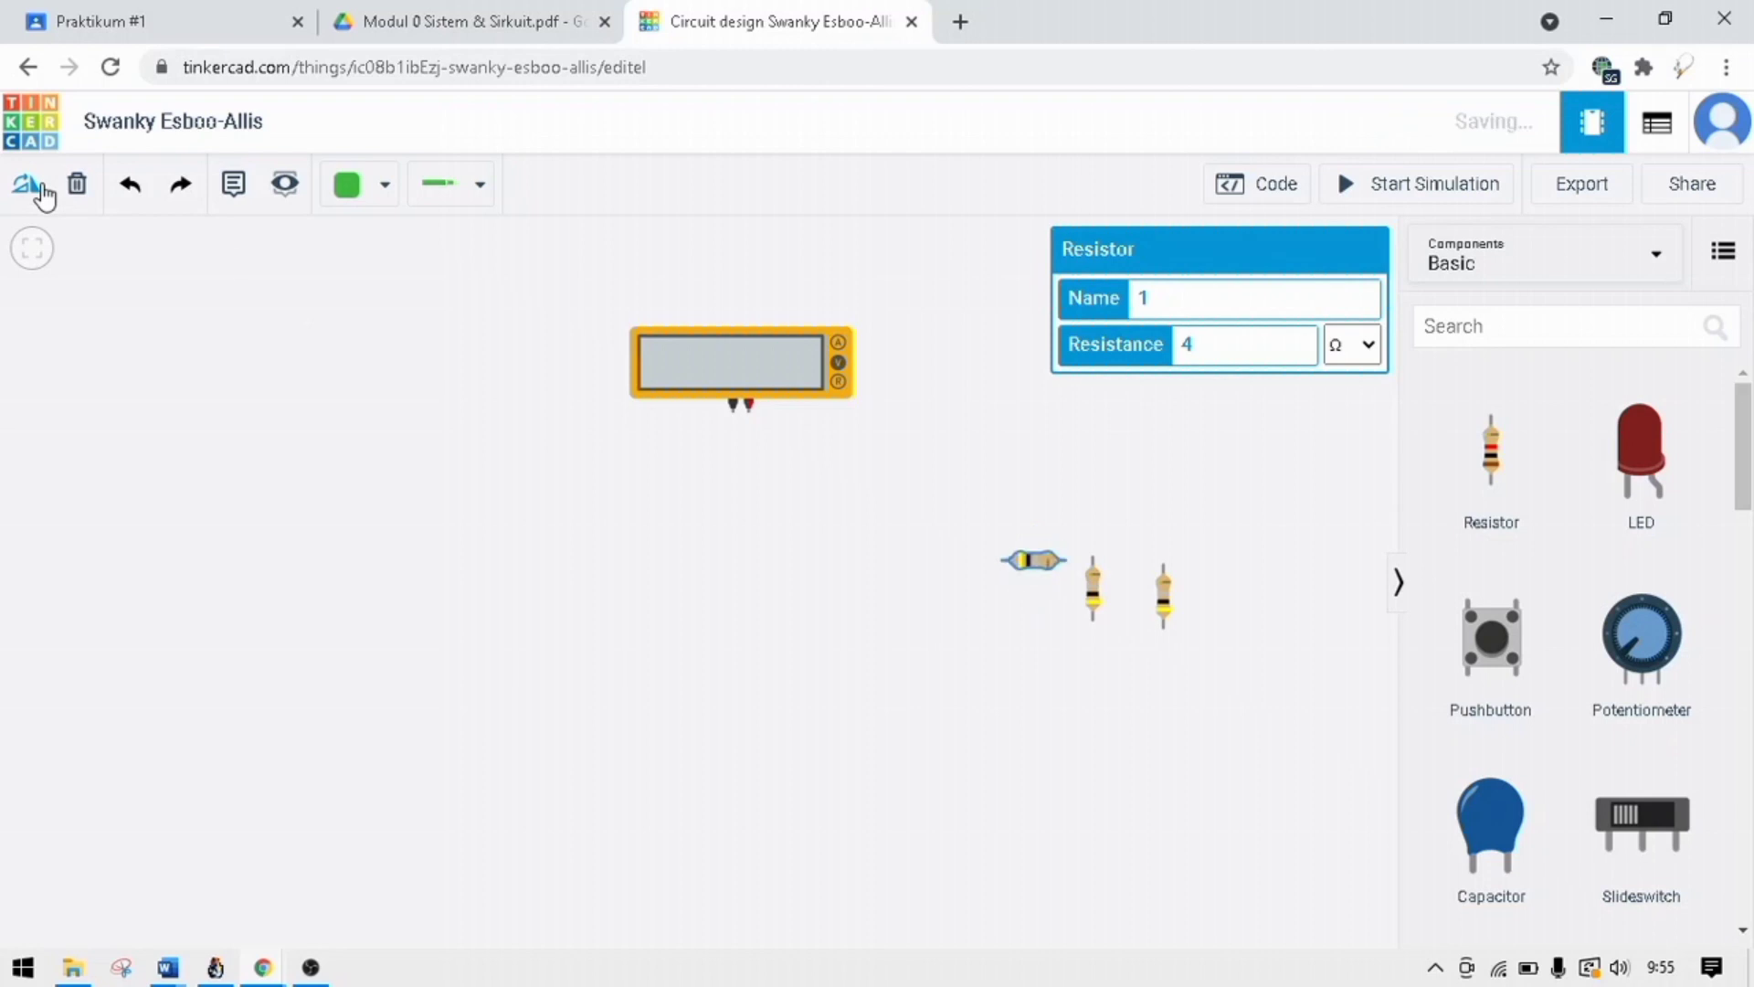
Rotate the middle and rightmost resistors to horizontal, matching the first one.
left_click(1095, 617)
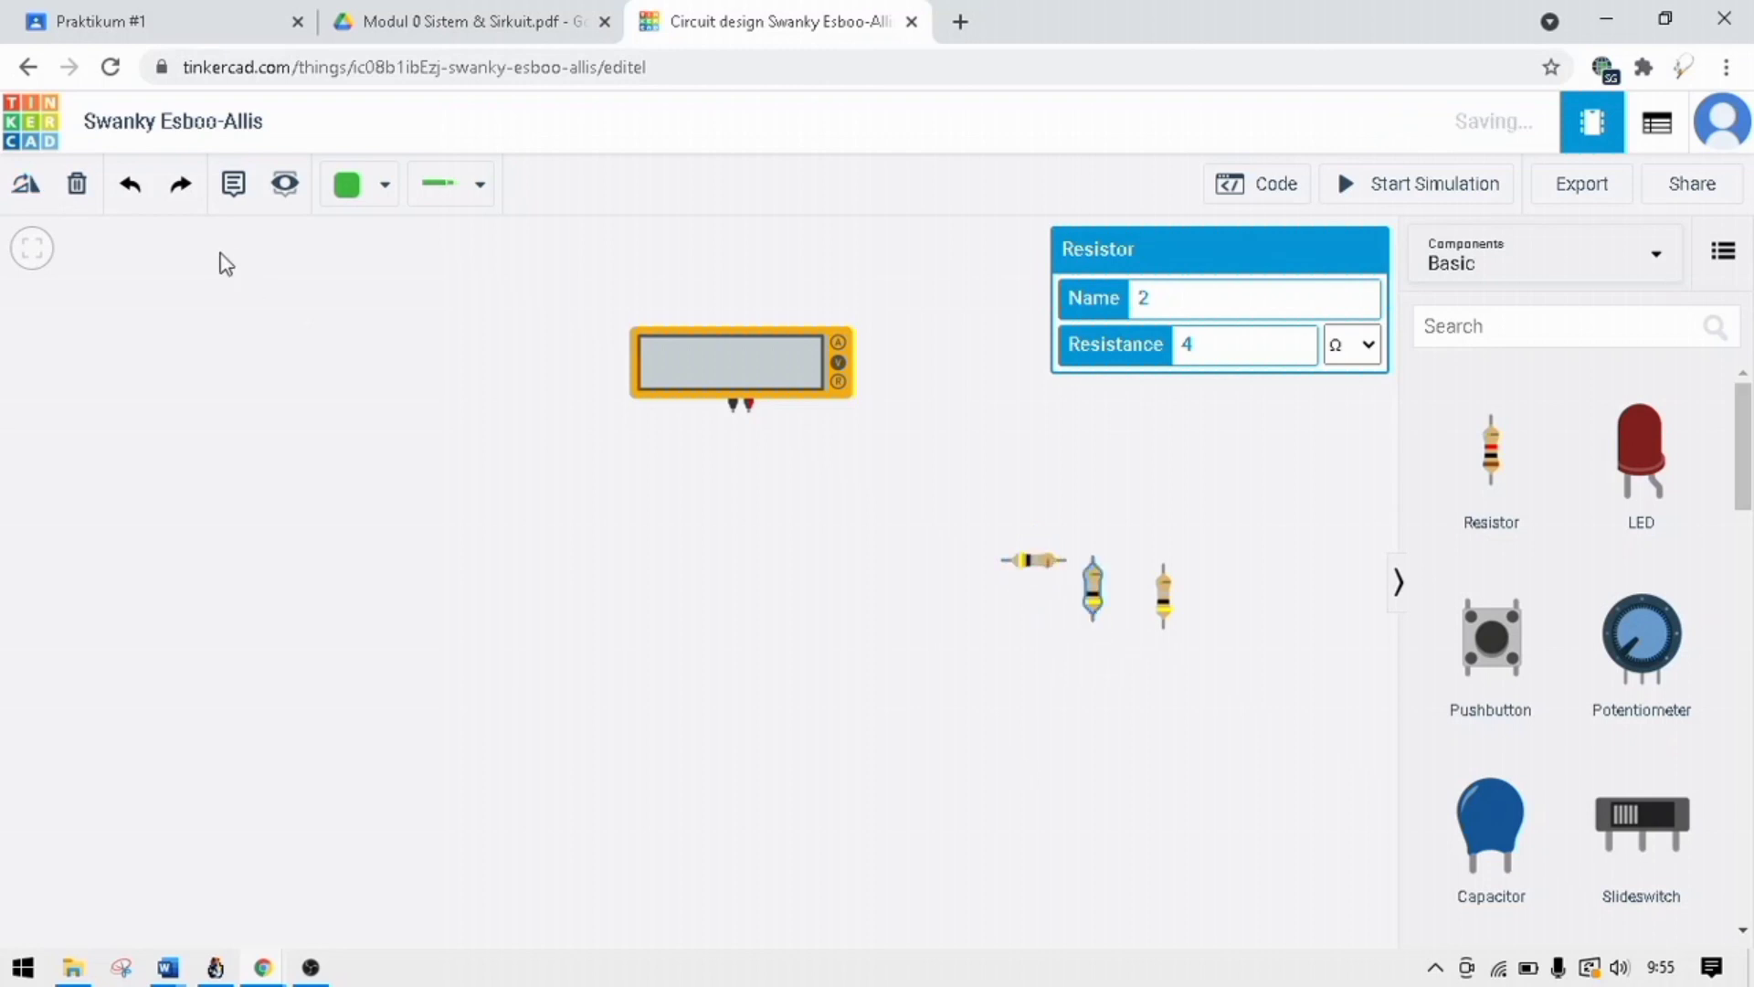
left_click(30, 181)
left_click(33, 176)
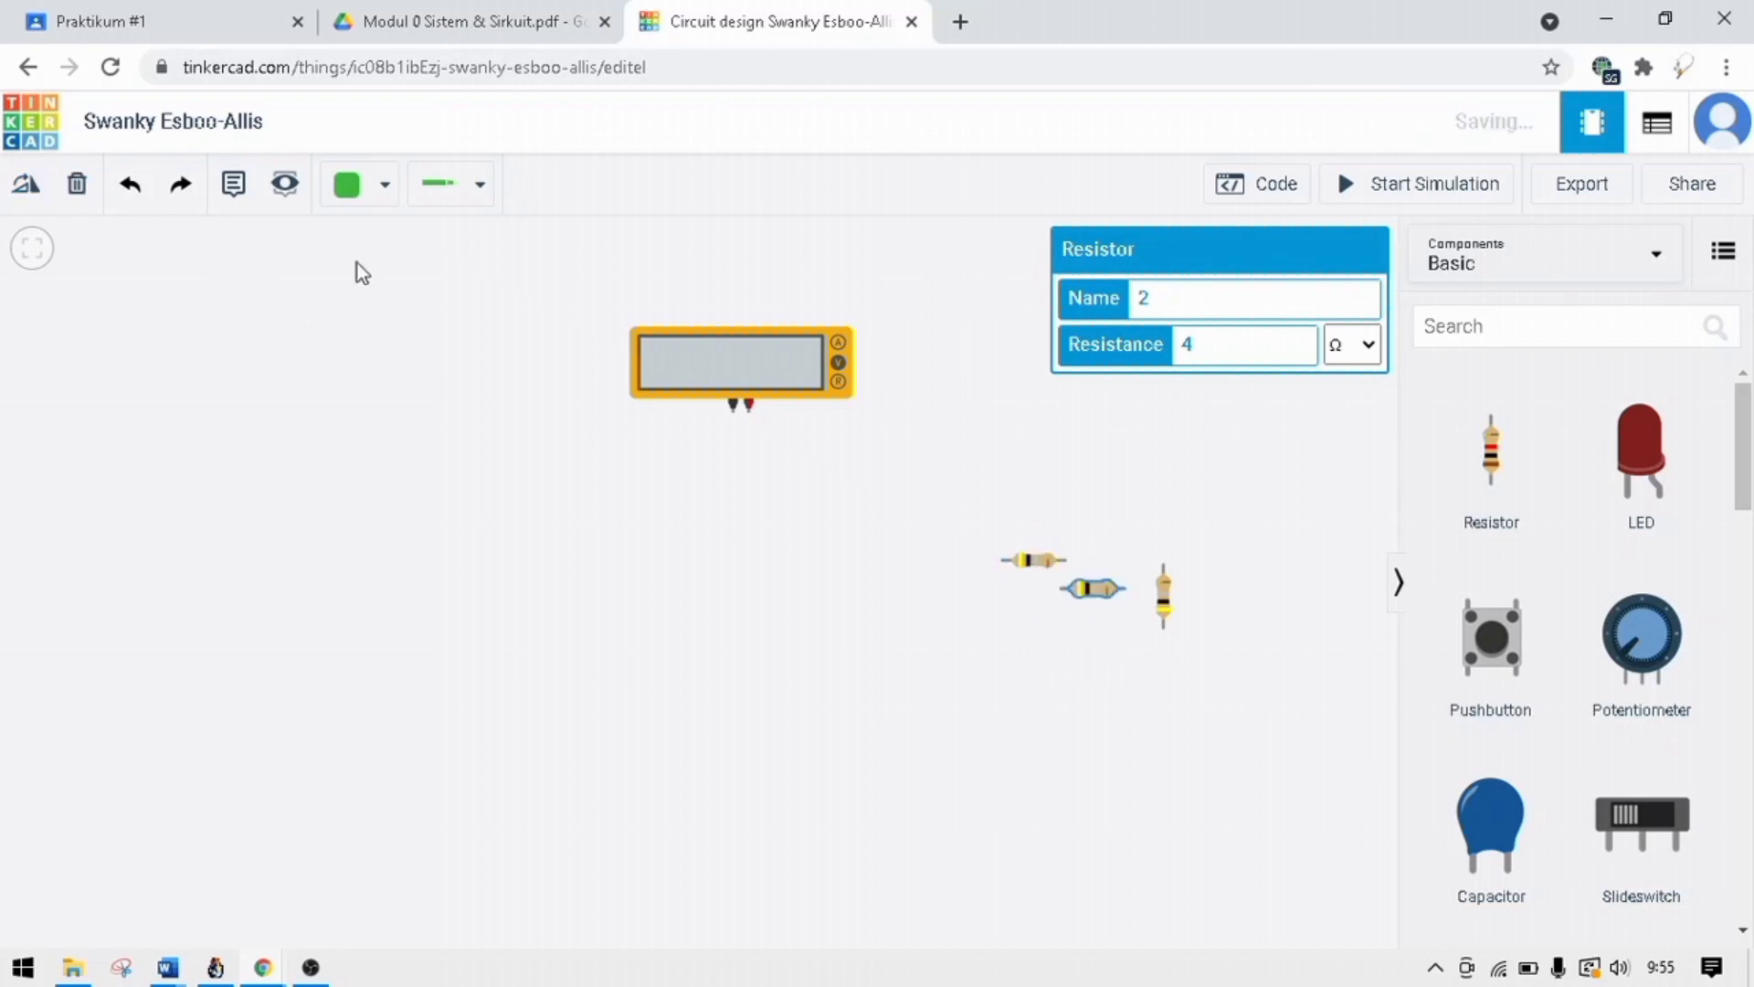
left_click(1164, 610)
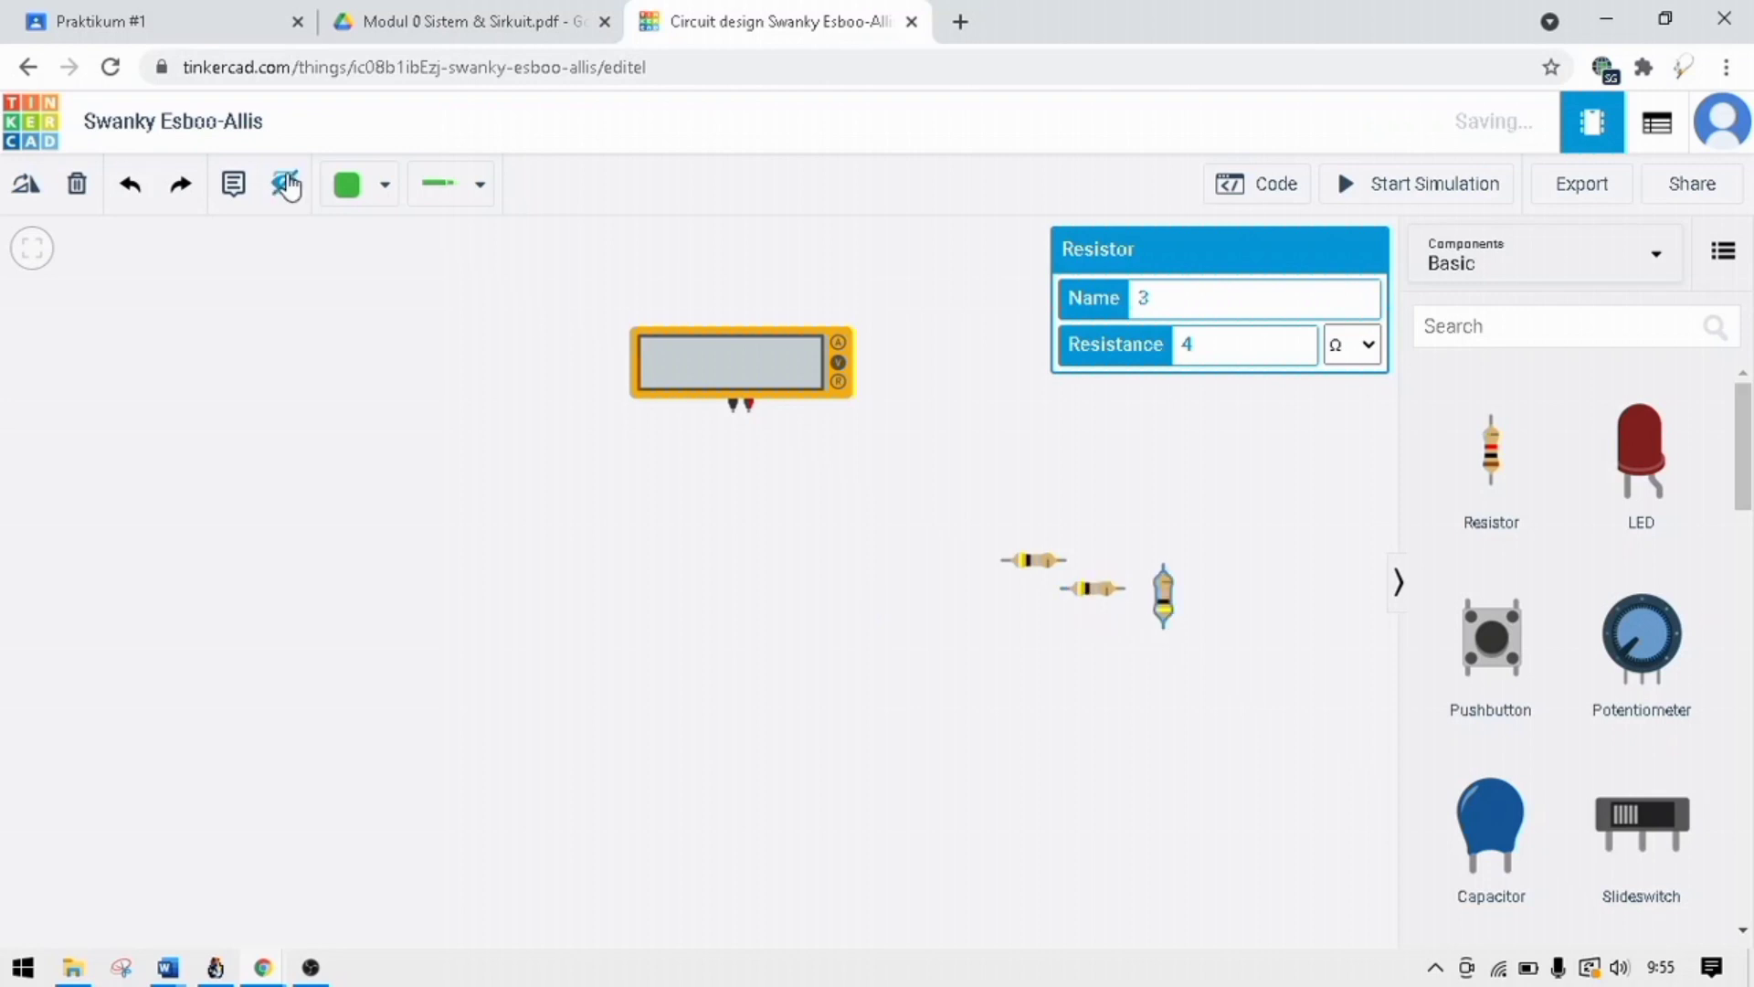
left_click(31, 185)
left_click(35, 192)
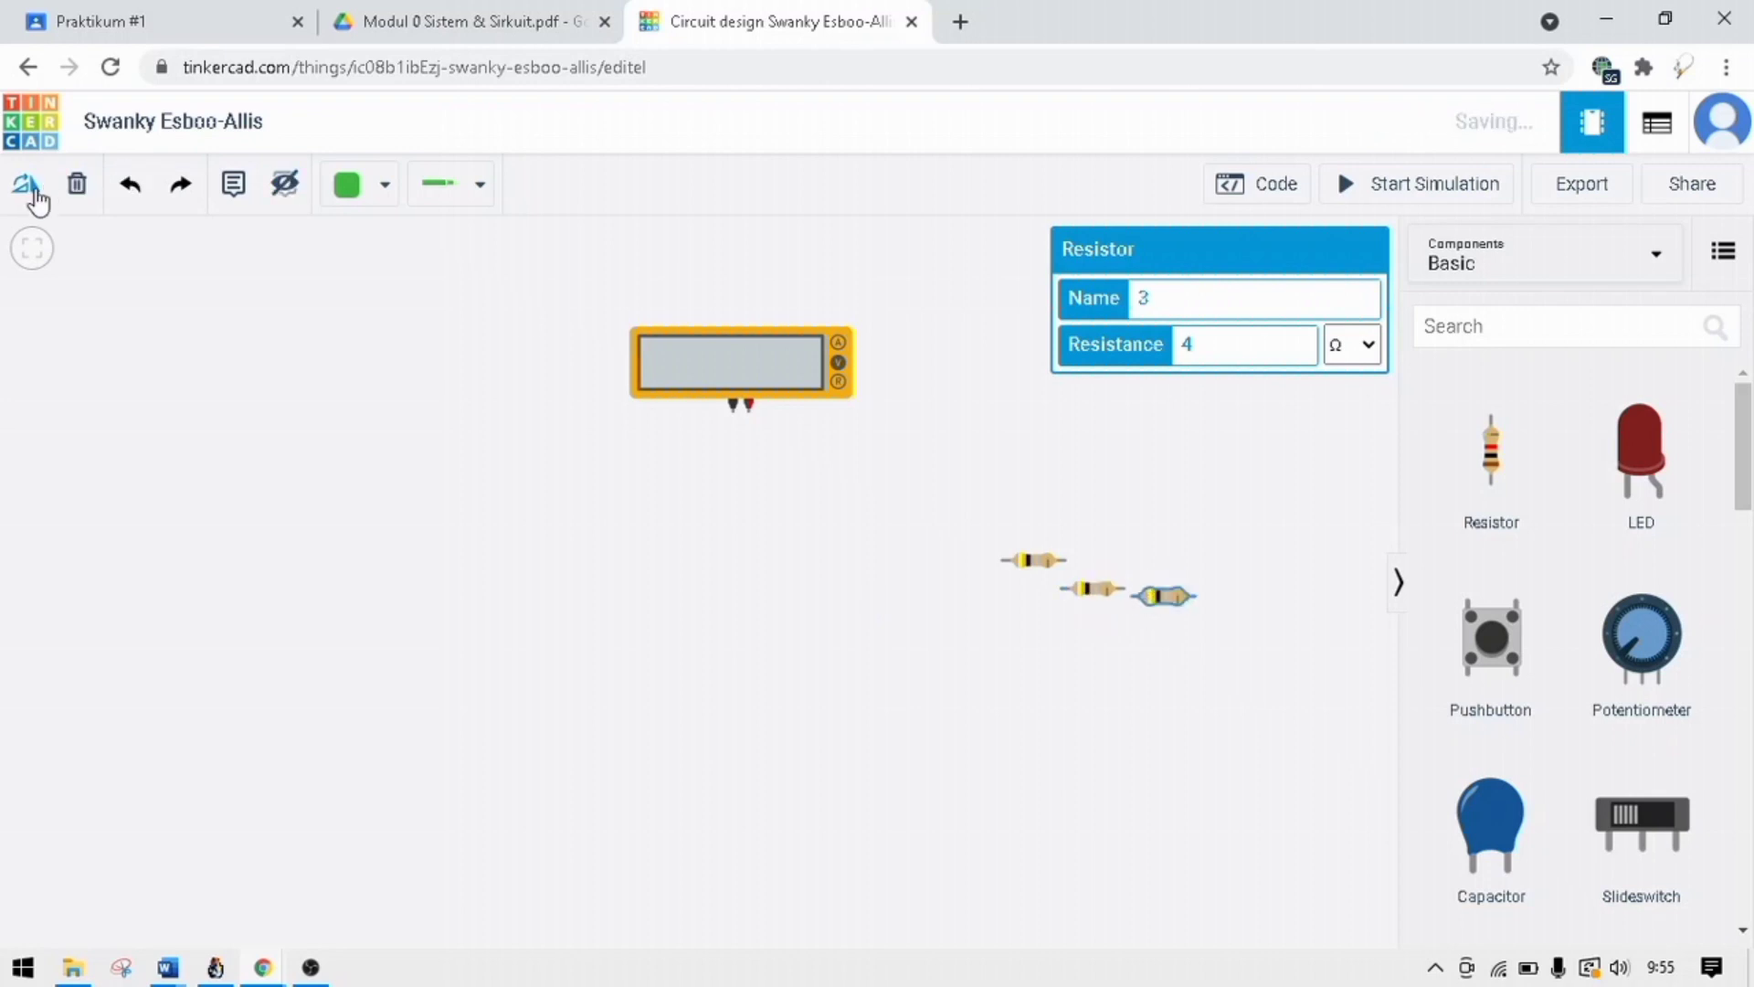
Arrange the three resistors in an evenly spaced horizontal row beneath the multimeter.
left_click_drag(1028, 569, 660, 530)
left_click_drag(1100, 594, 779, 541)
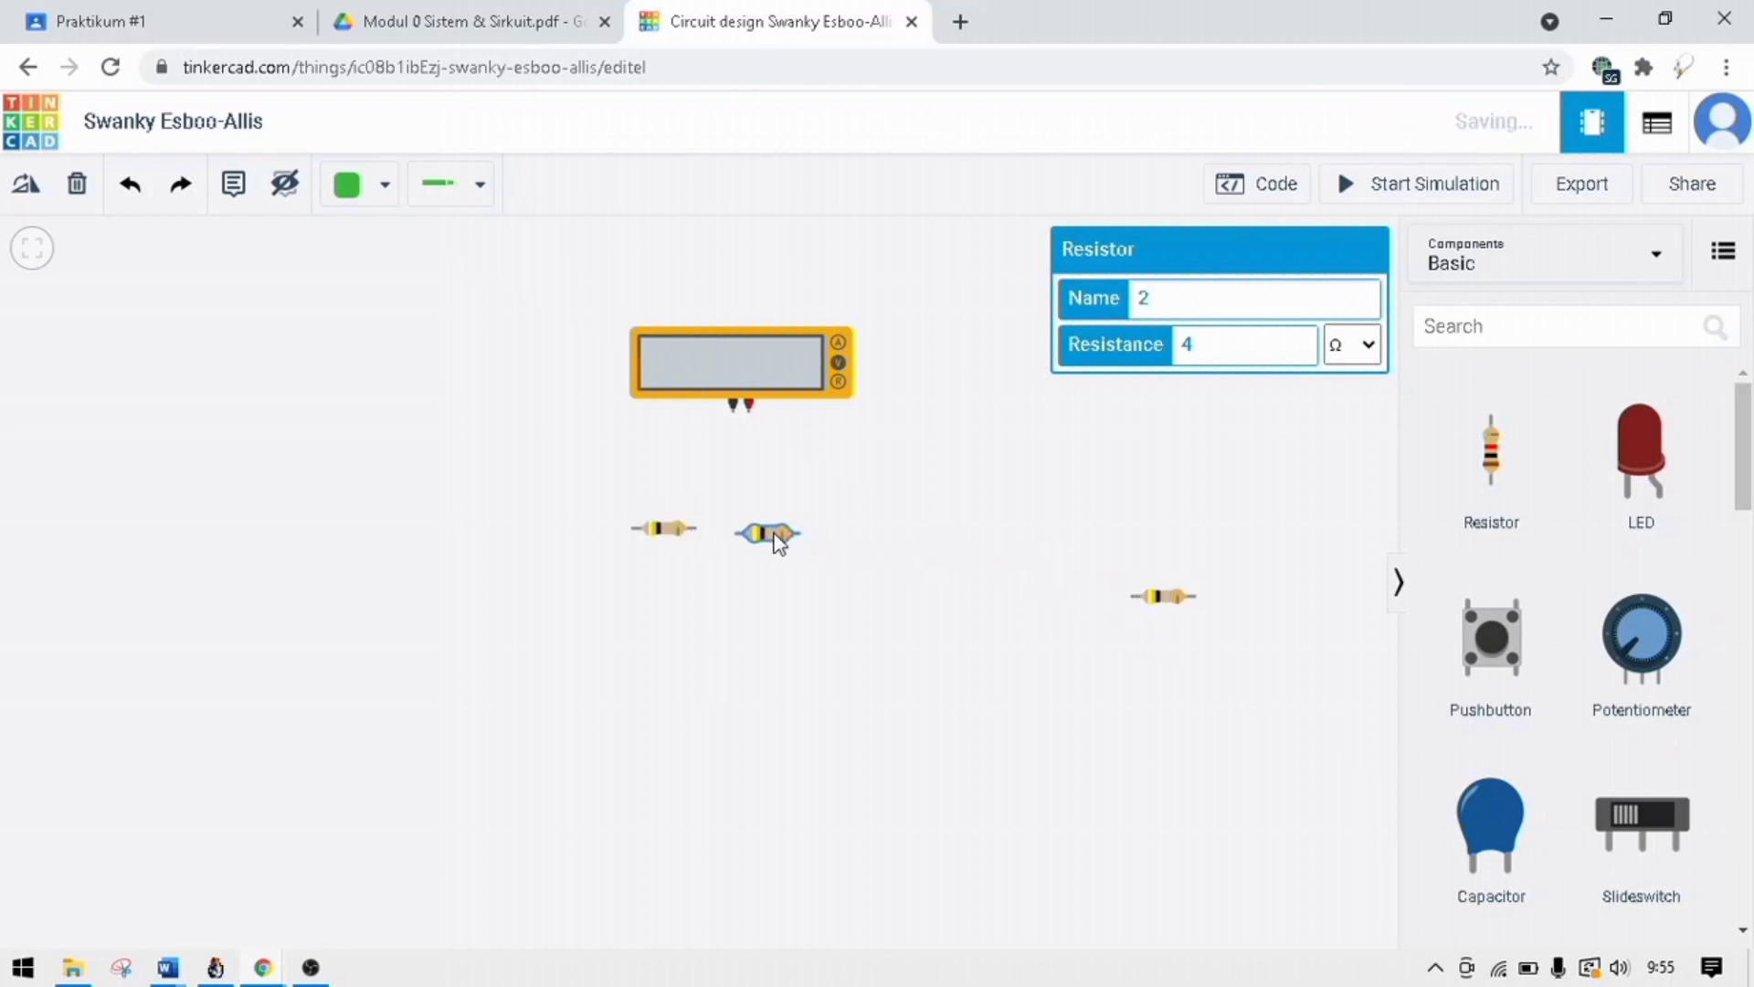
left_click_drag(1178, 600, 895, 539)
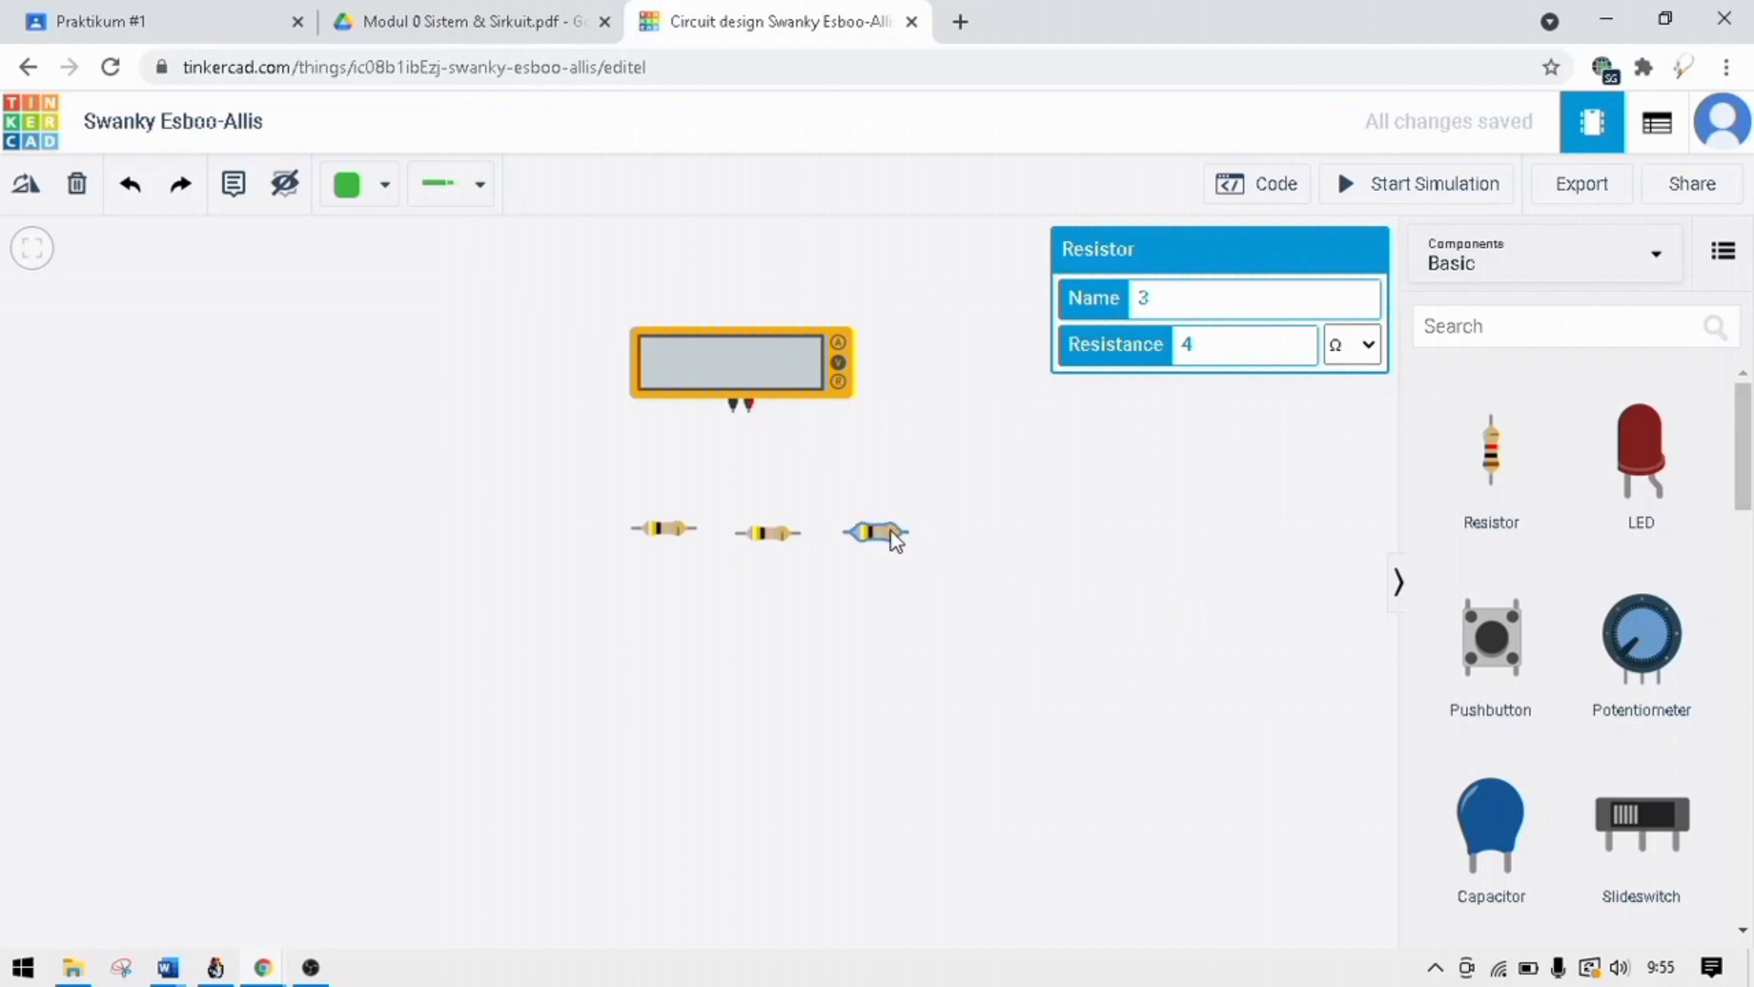
Wire the multimeter's negative terminal around two corners to the outer end of the leftmost resistor.
left_click(730, 414)
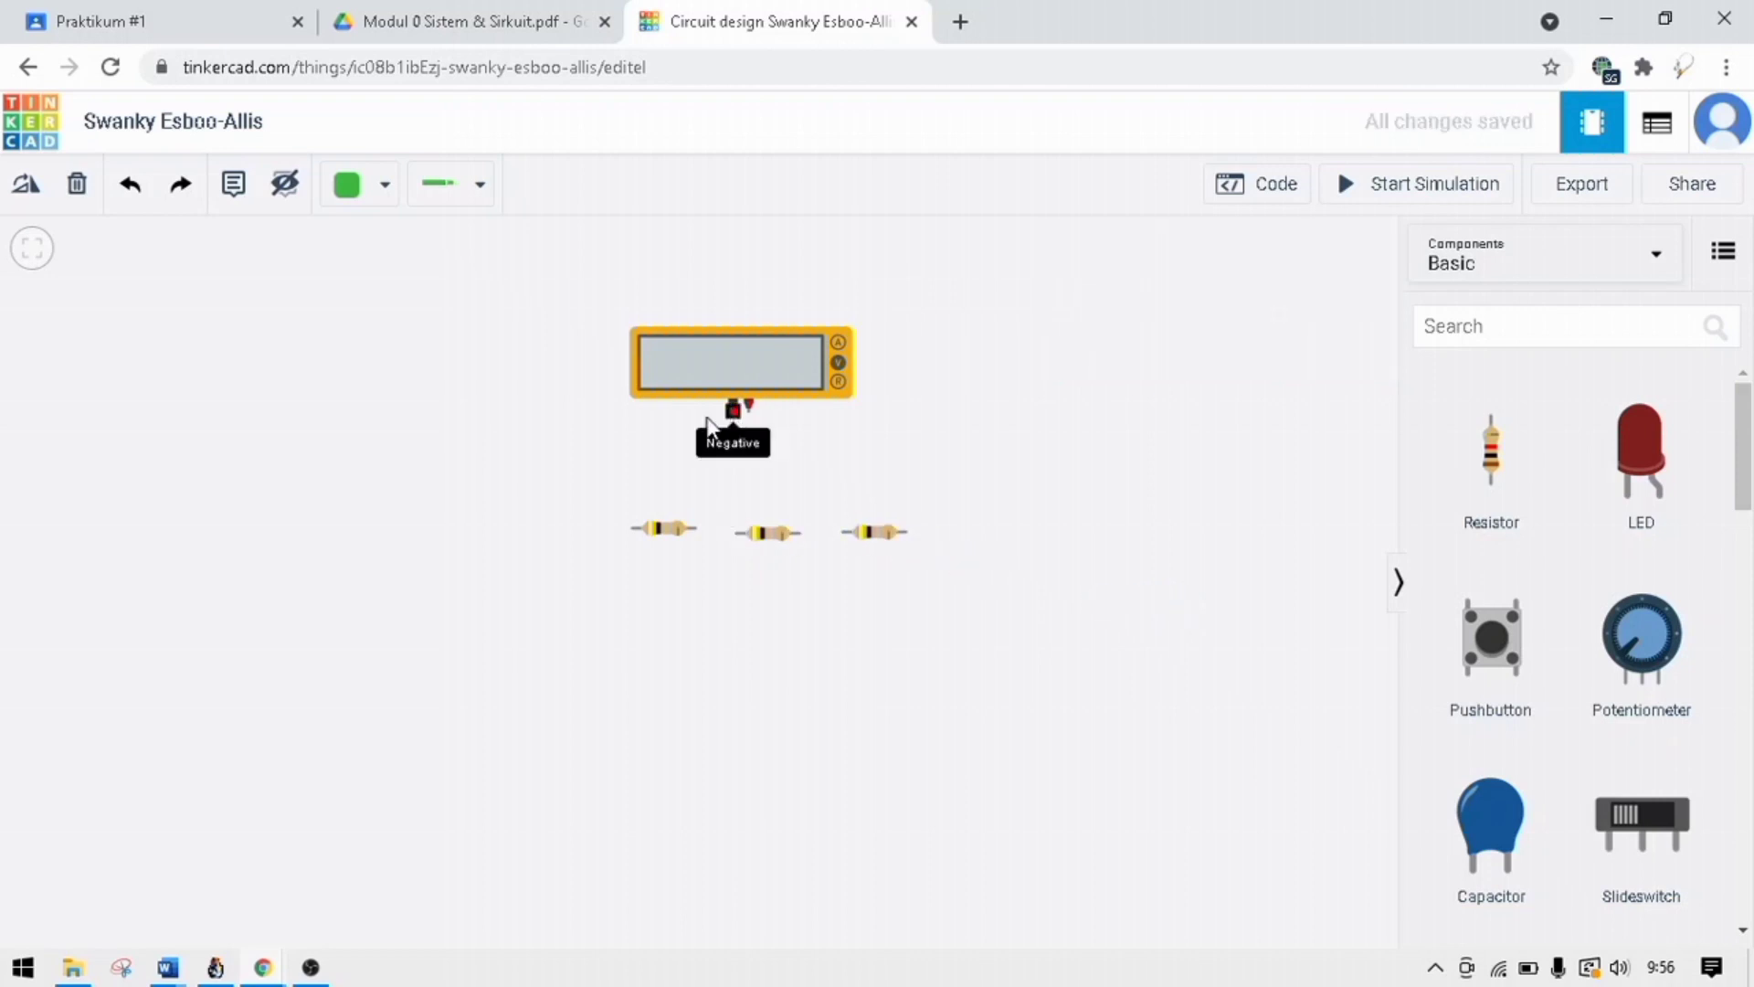
left_click(586, 409)
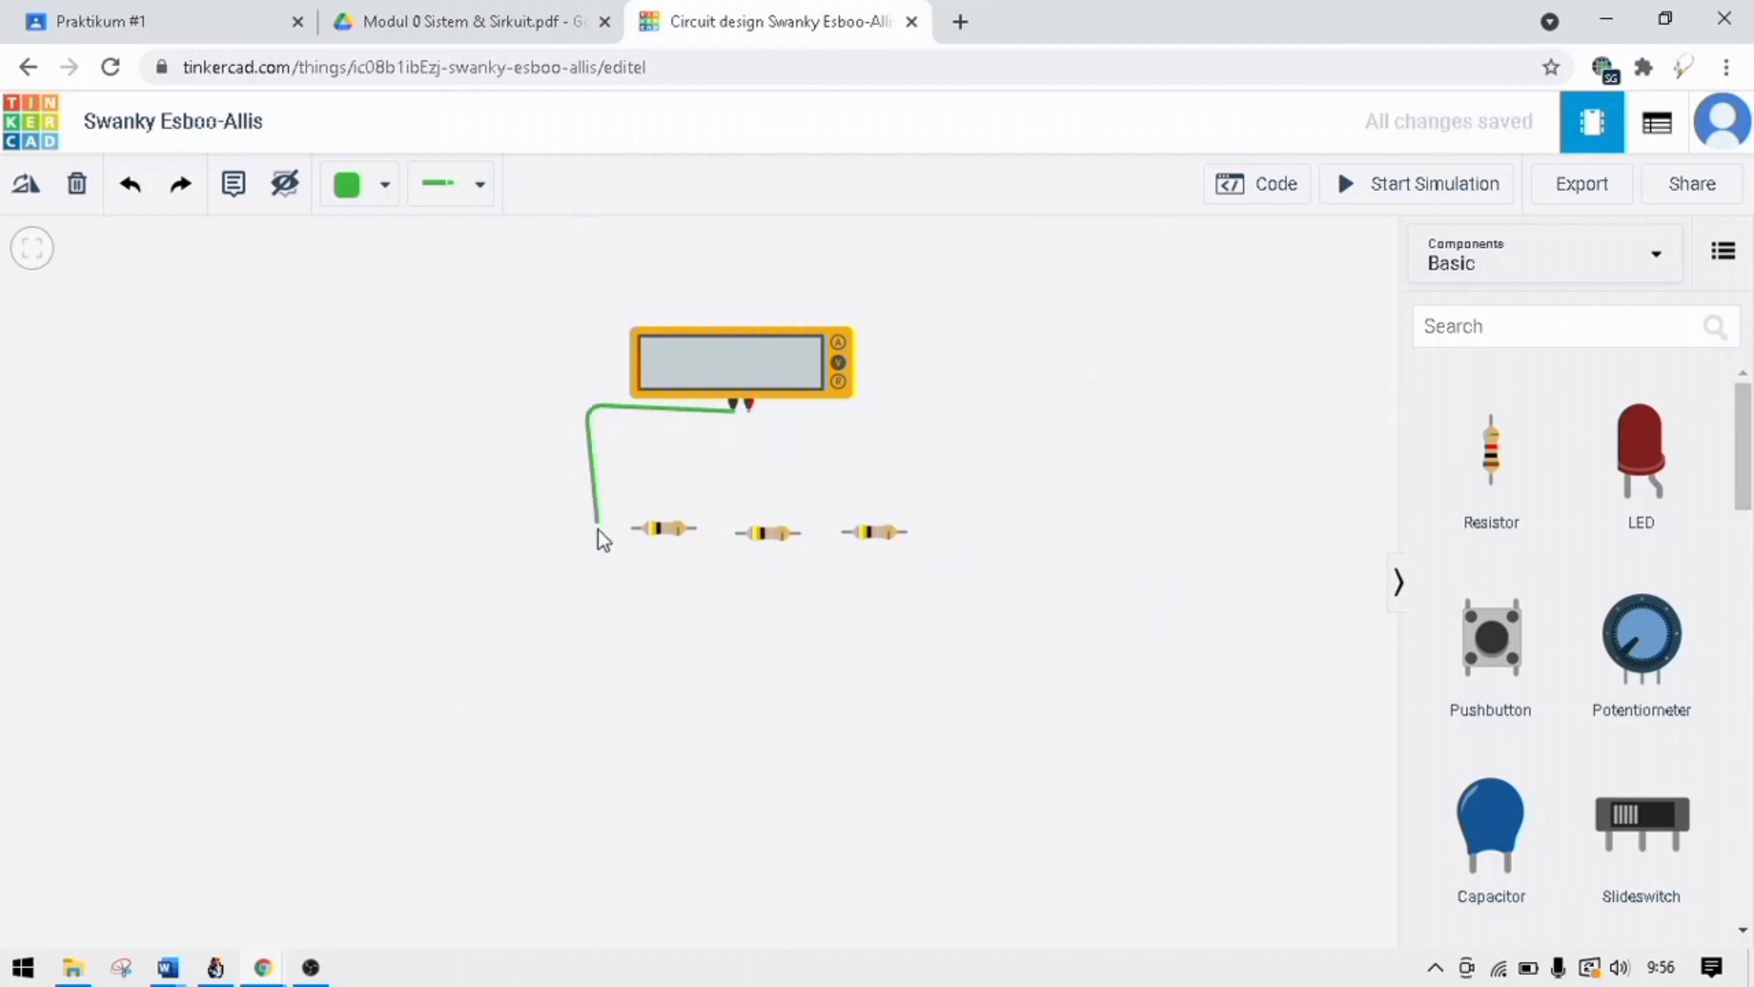
left_click(596, 531)
left_click(634, 528)
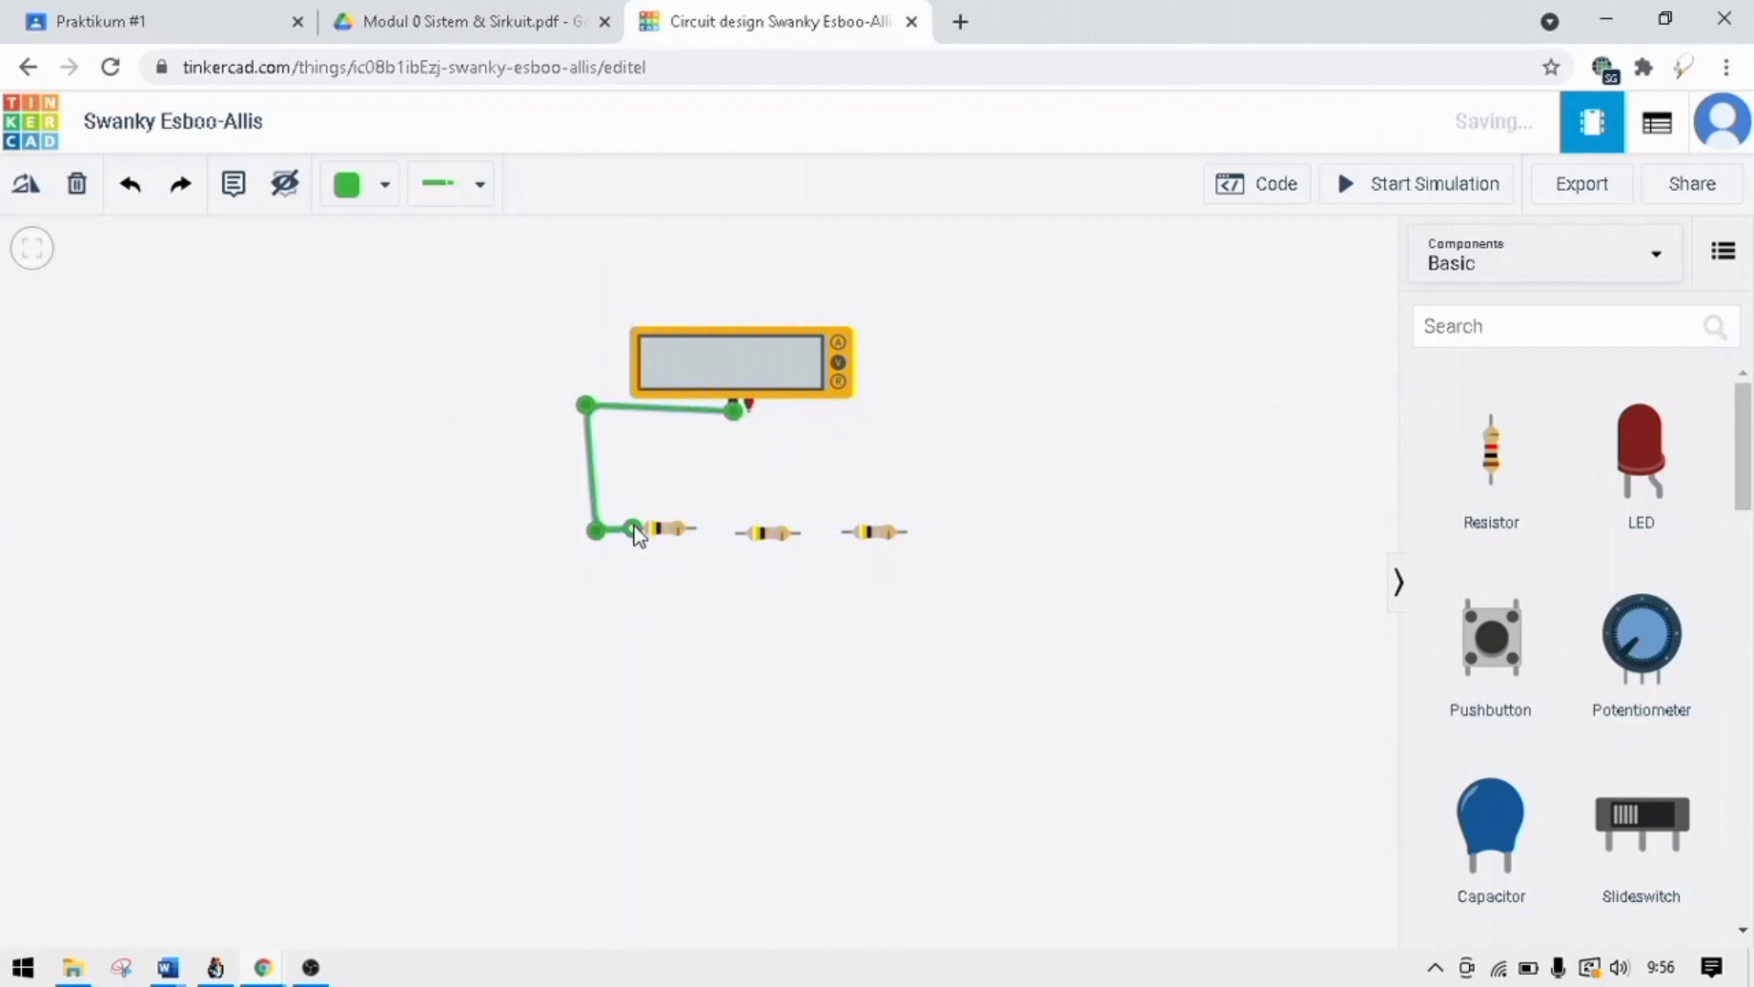
Wire the multimeter's positive terminal around two corners to Terminal 2 of the rightmost resistor.
left_click(751, 407)
left_click(928, 413)
left_click(935, 532)
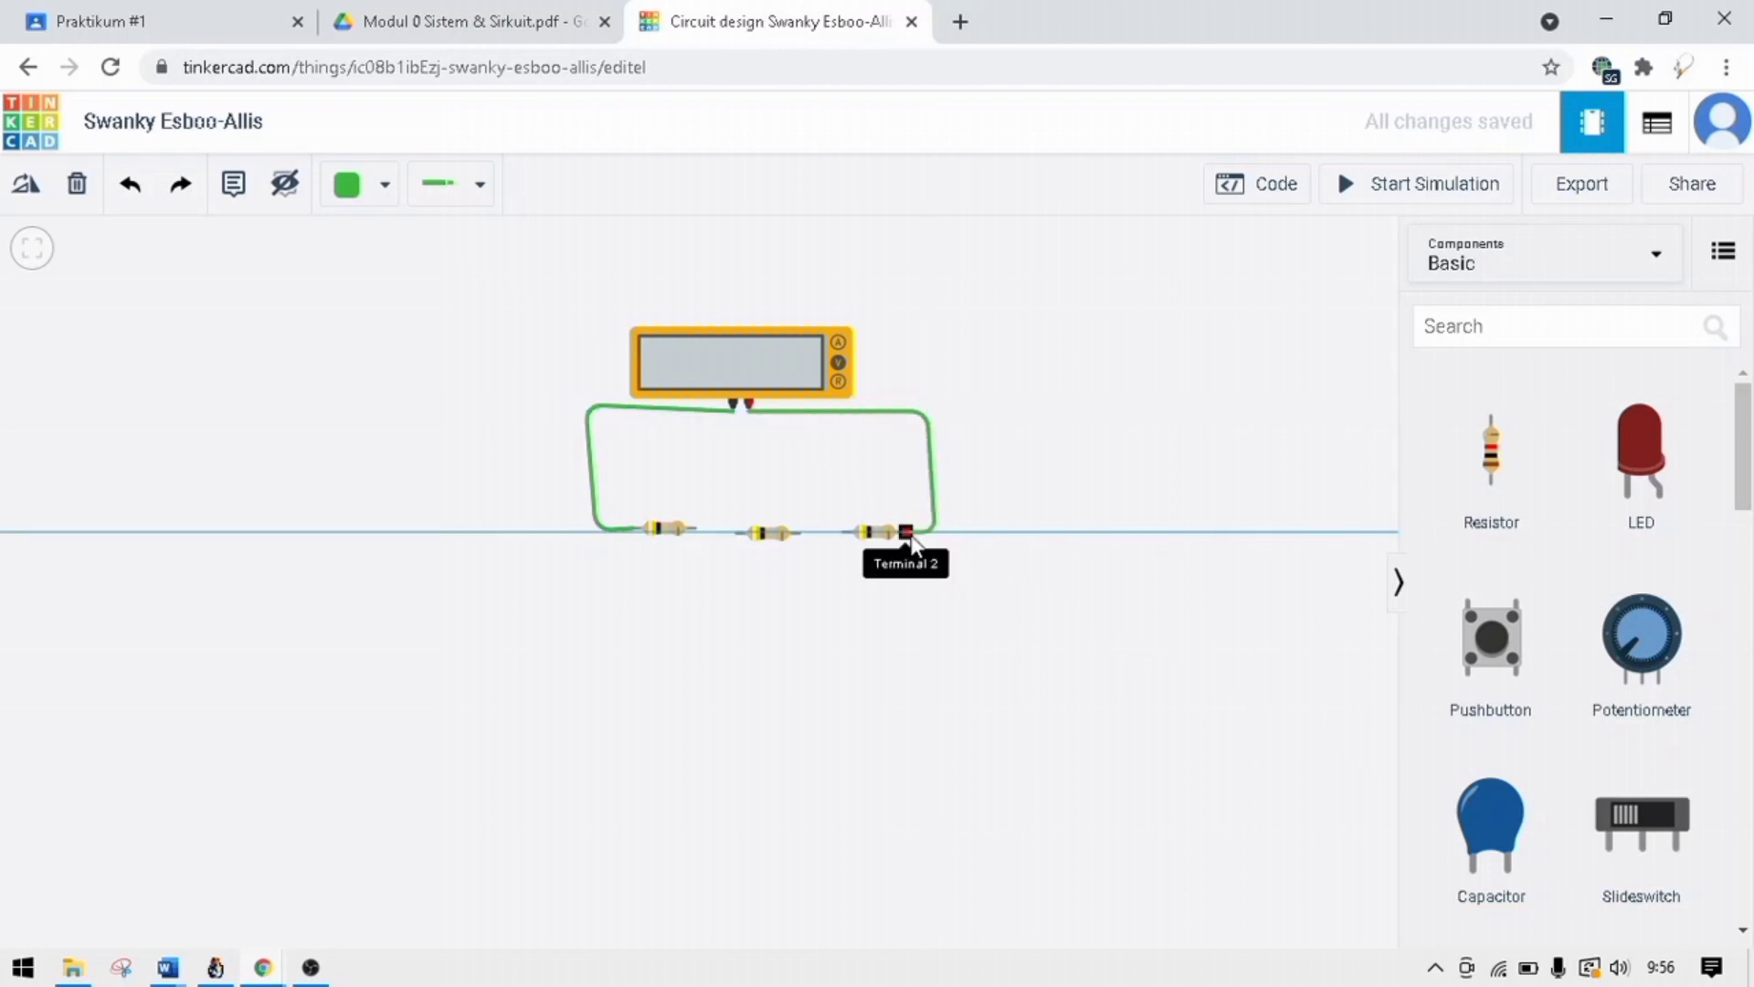
left_click(905, 533)
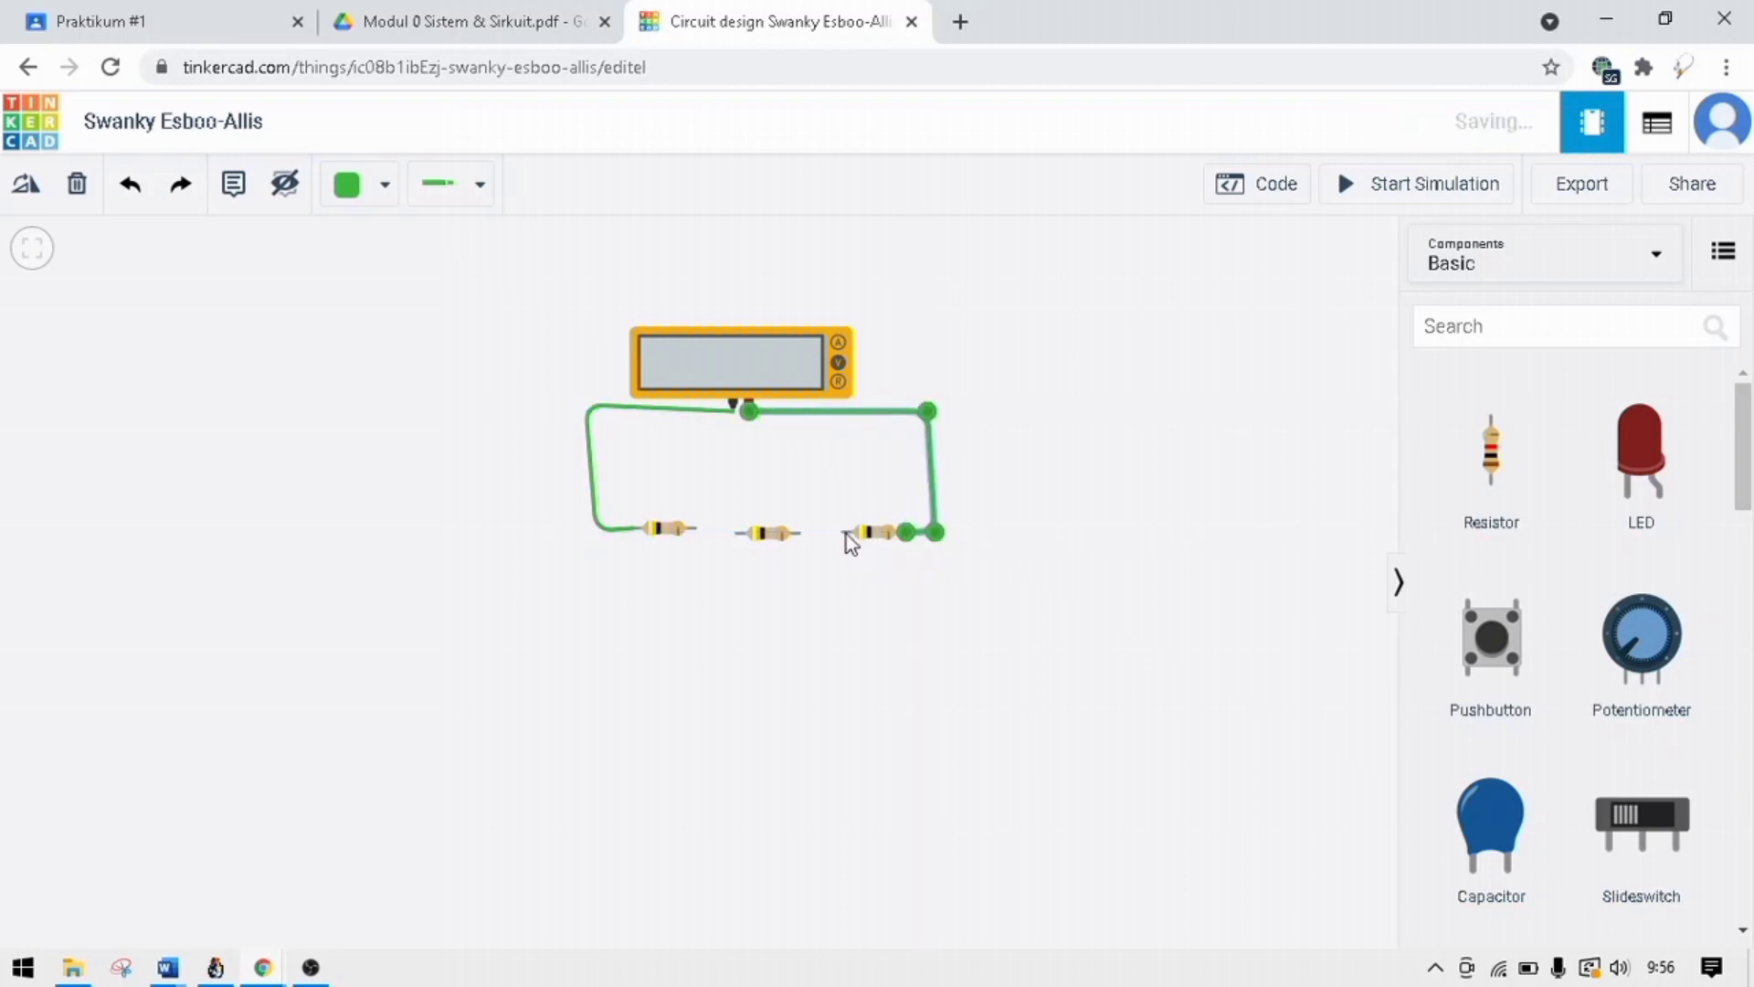
Connect the three resistors in series with wires between the facing ends of neighbouring resistors.
left_click(846, 533)
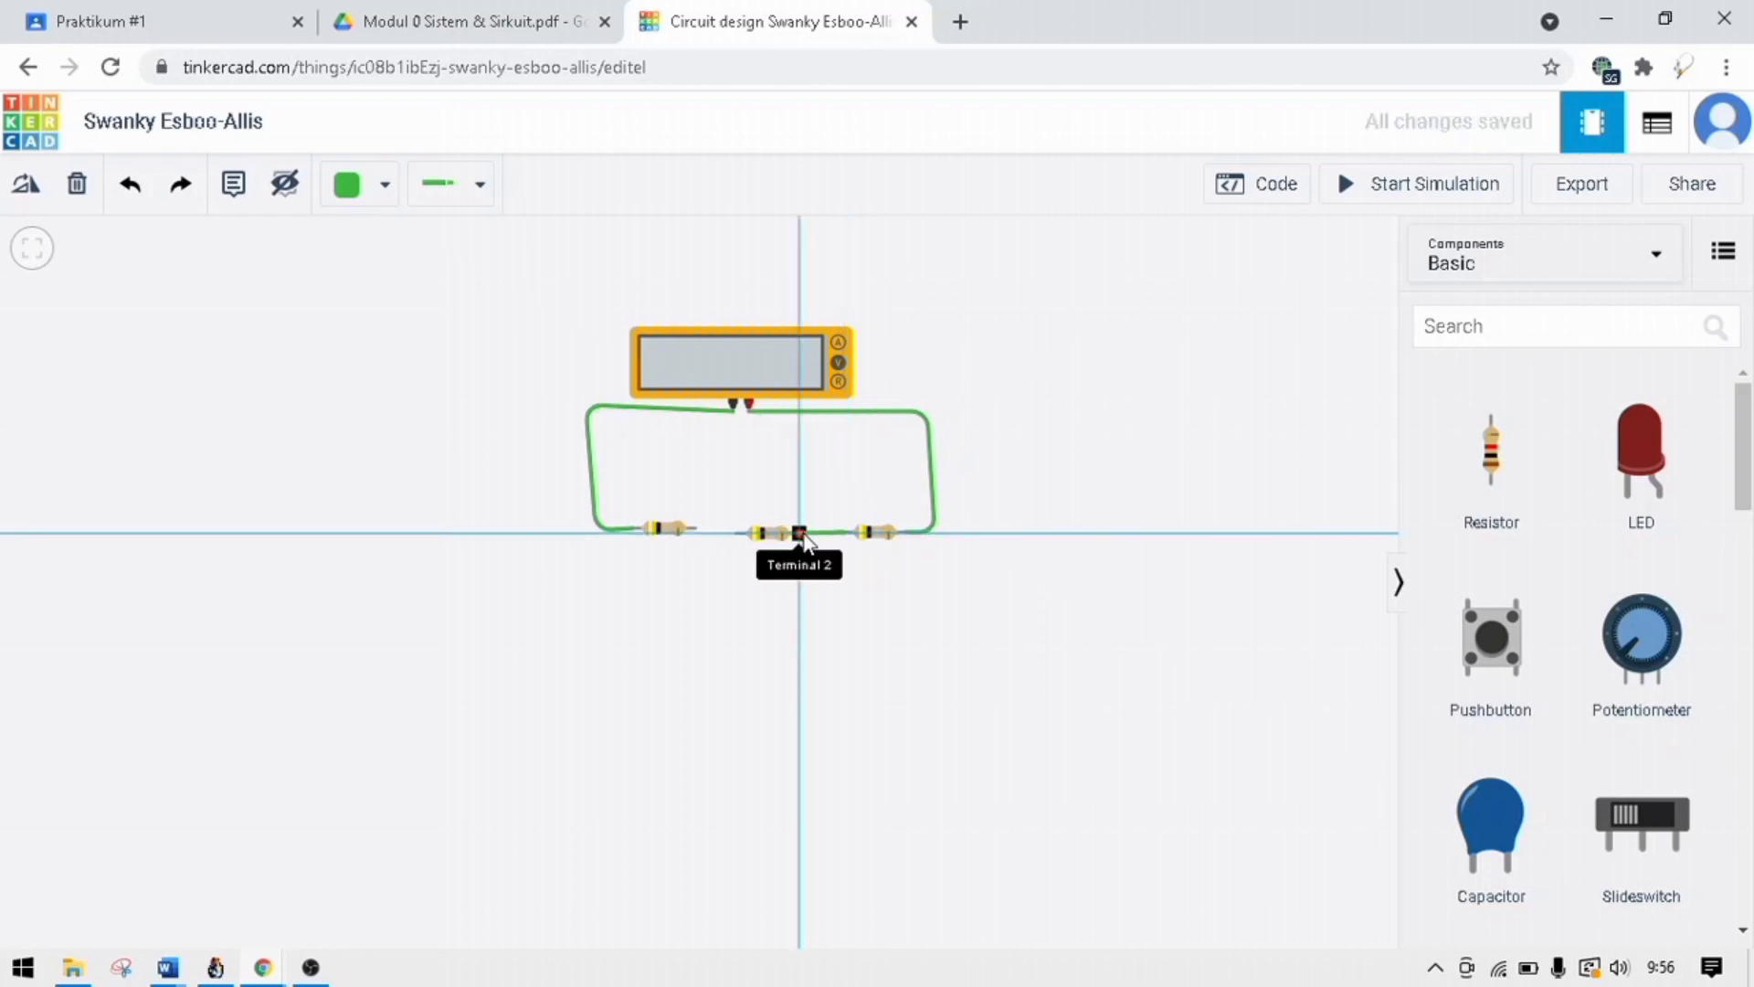
left_click(800, 534)
left_click(738, 533)
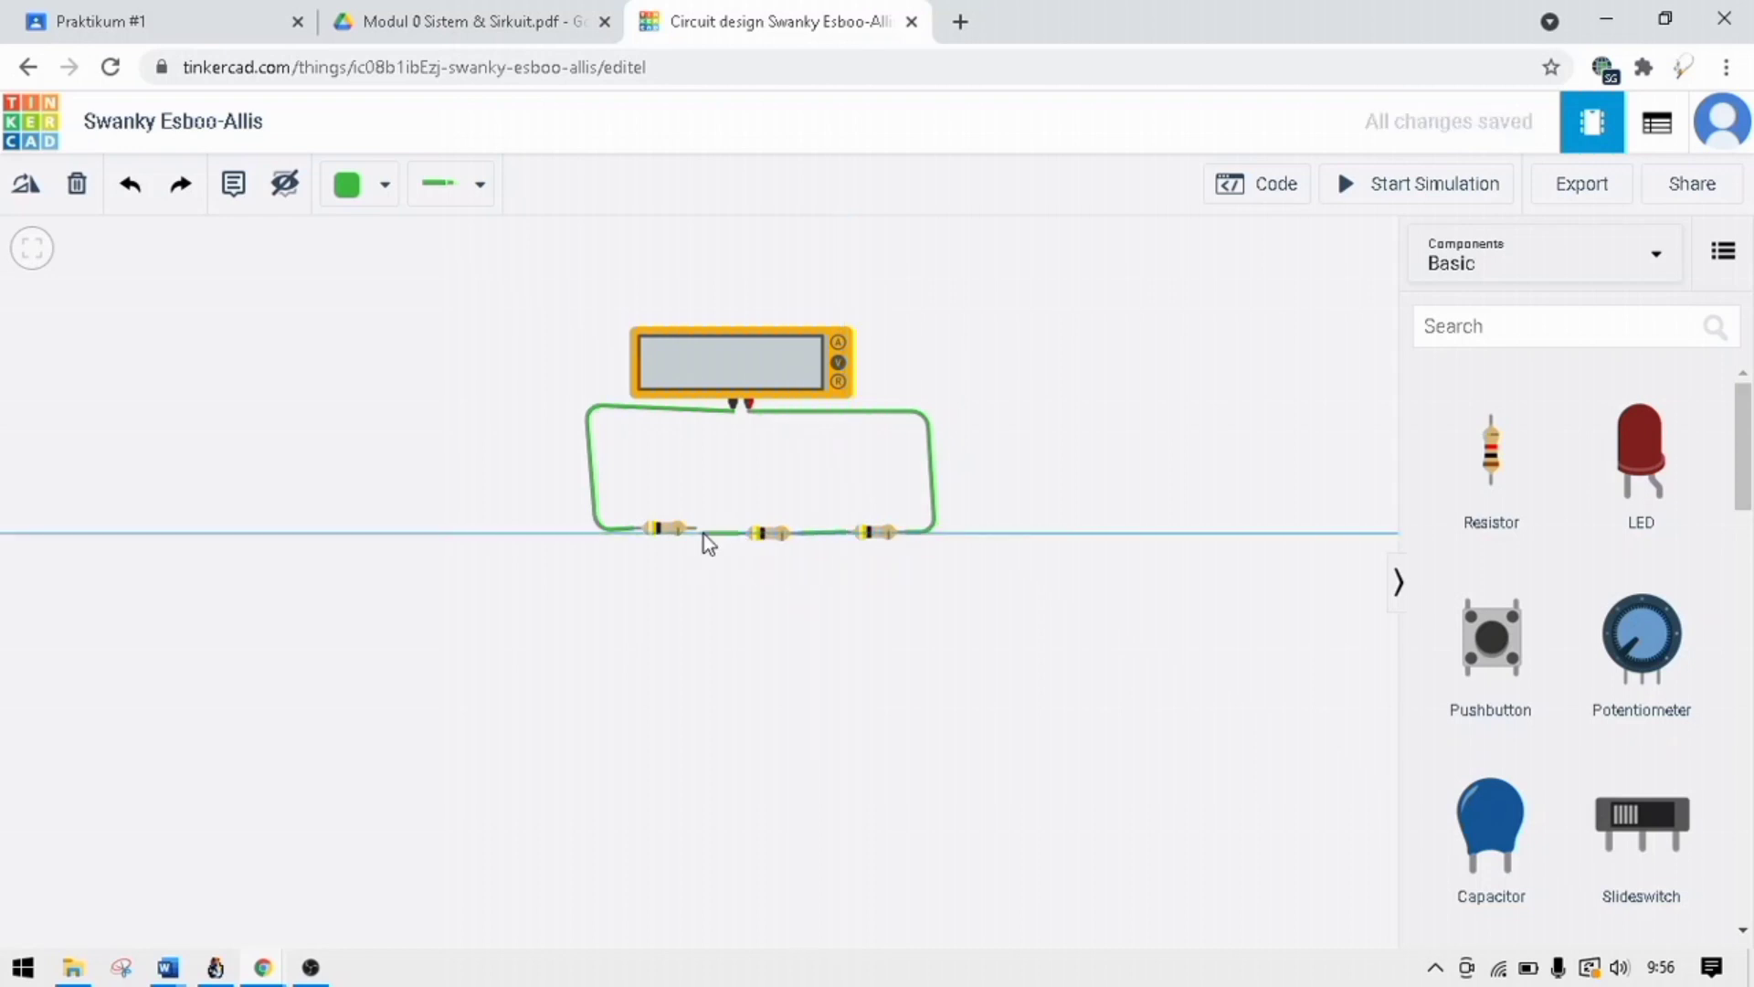
left_click(695, 530)
Nudge the leftmost resistor slightly down and straighten the upper corner of the negative terminal's wire.
left_click(669, 533)
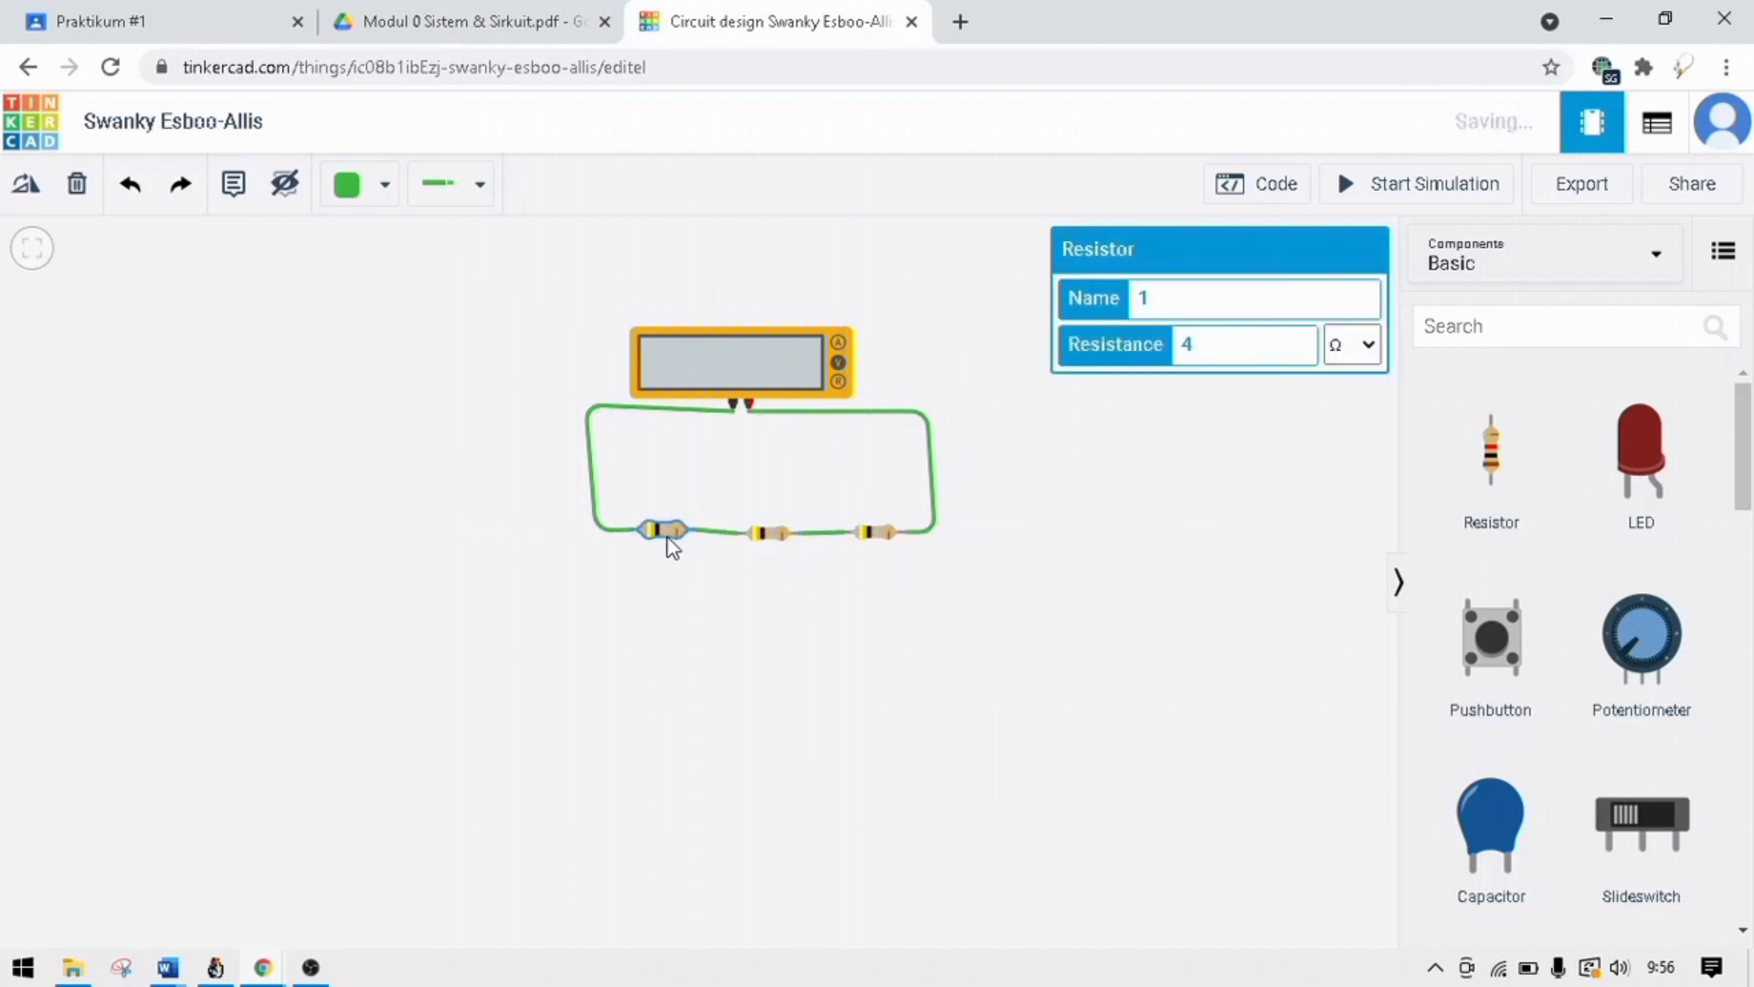
left_click(595, 414)
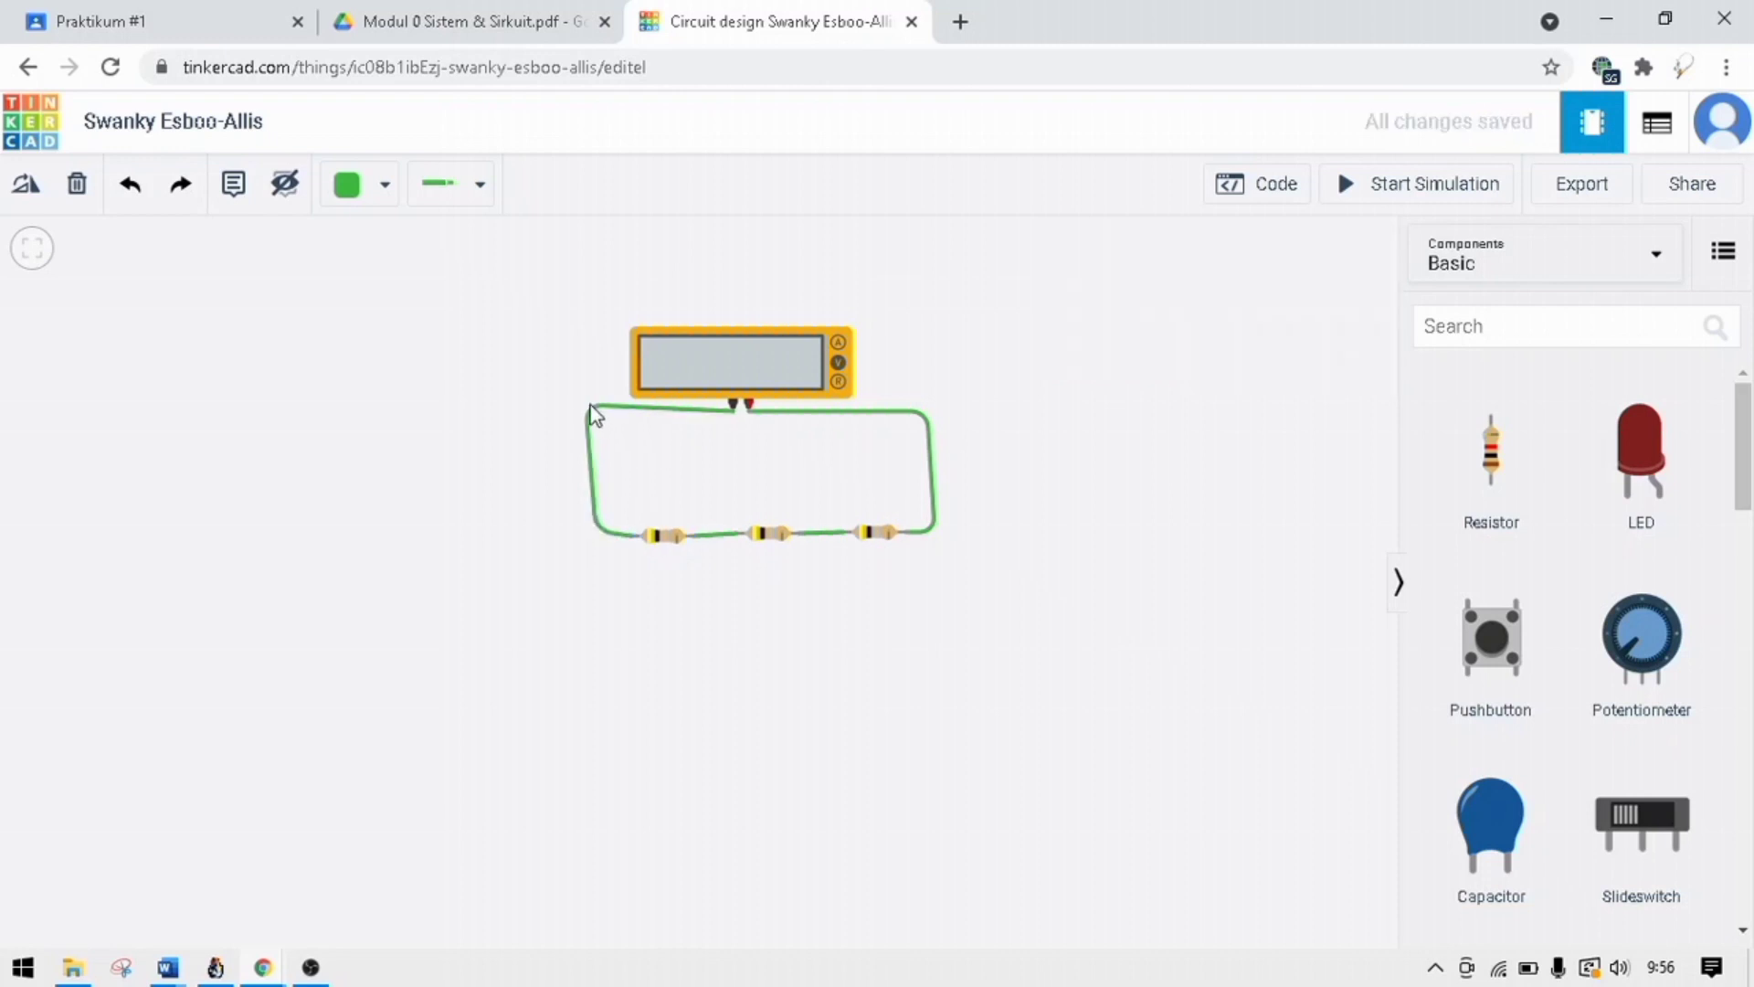
left_click(591, 408)
left_click_drag(590, 408, 585, 412)
left_click(901, 375)
Set the multimeter's mode to Resistance and deselect it.
left_click(792, 370)
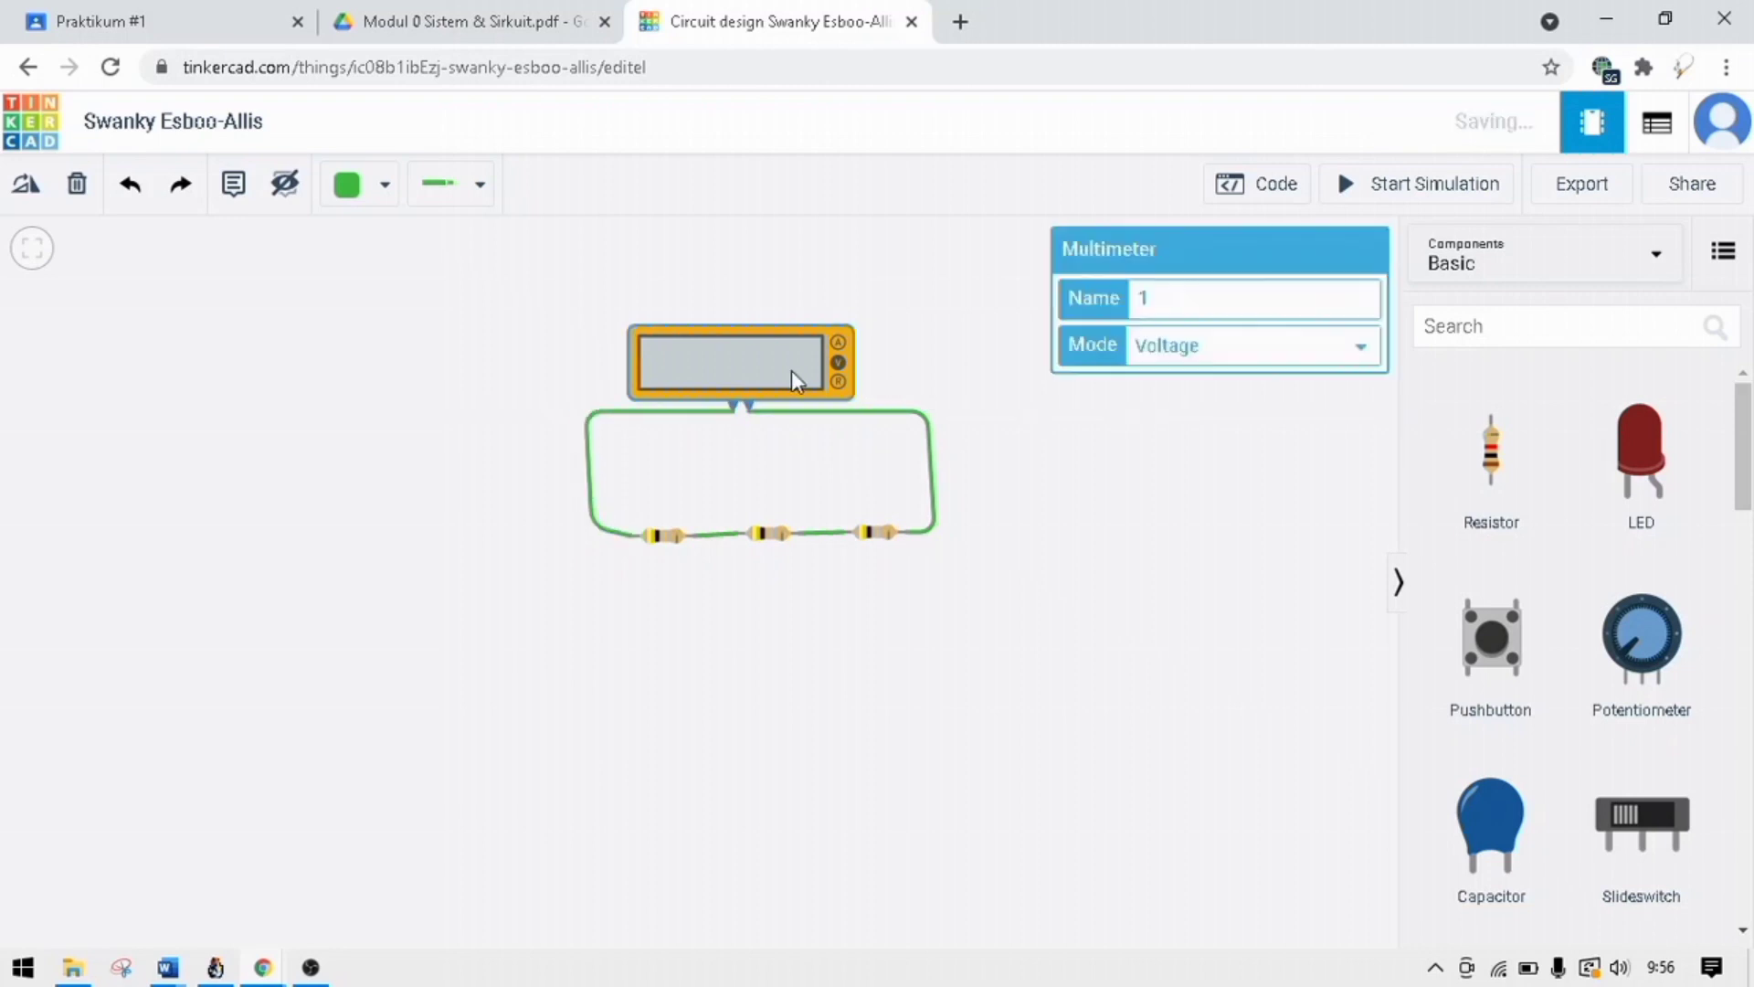
left_click(1217, 357)
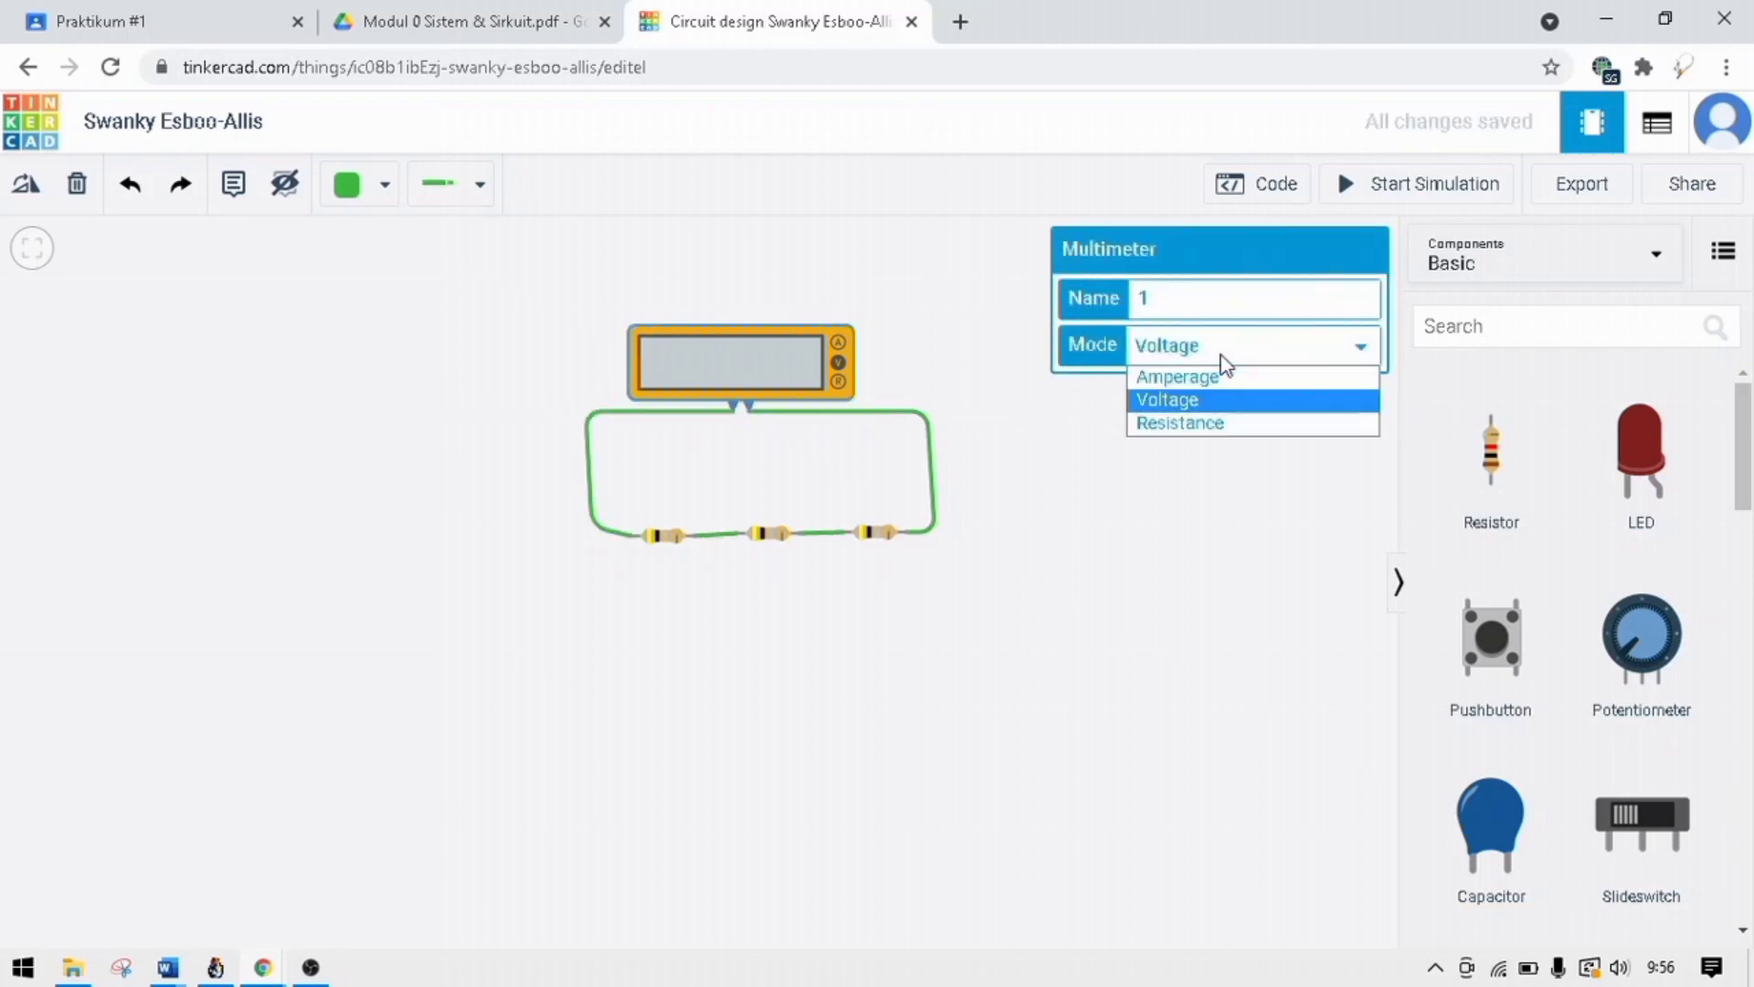
left_click(1213, 430)
left_click(1213, 430)
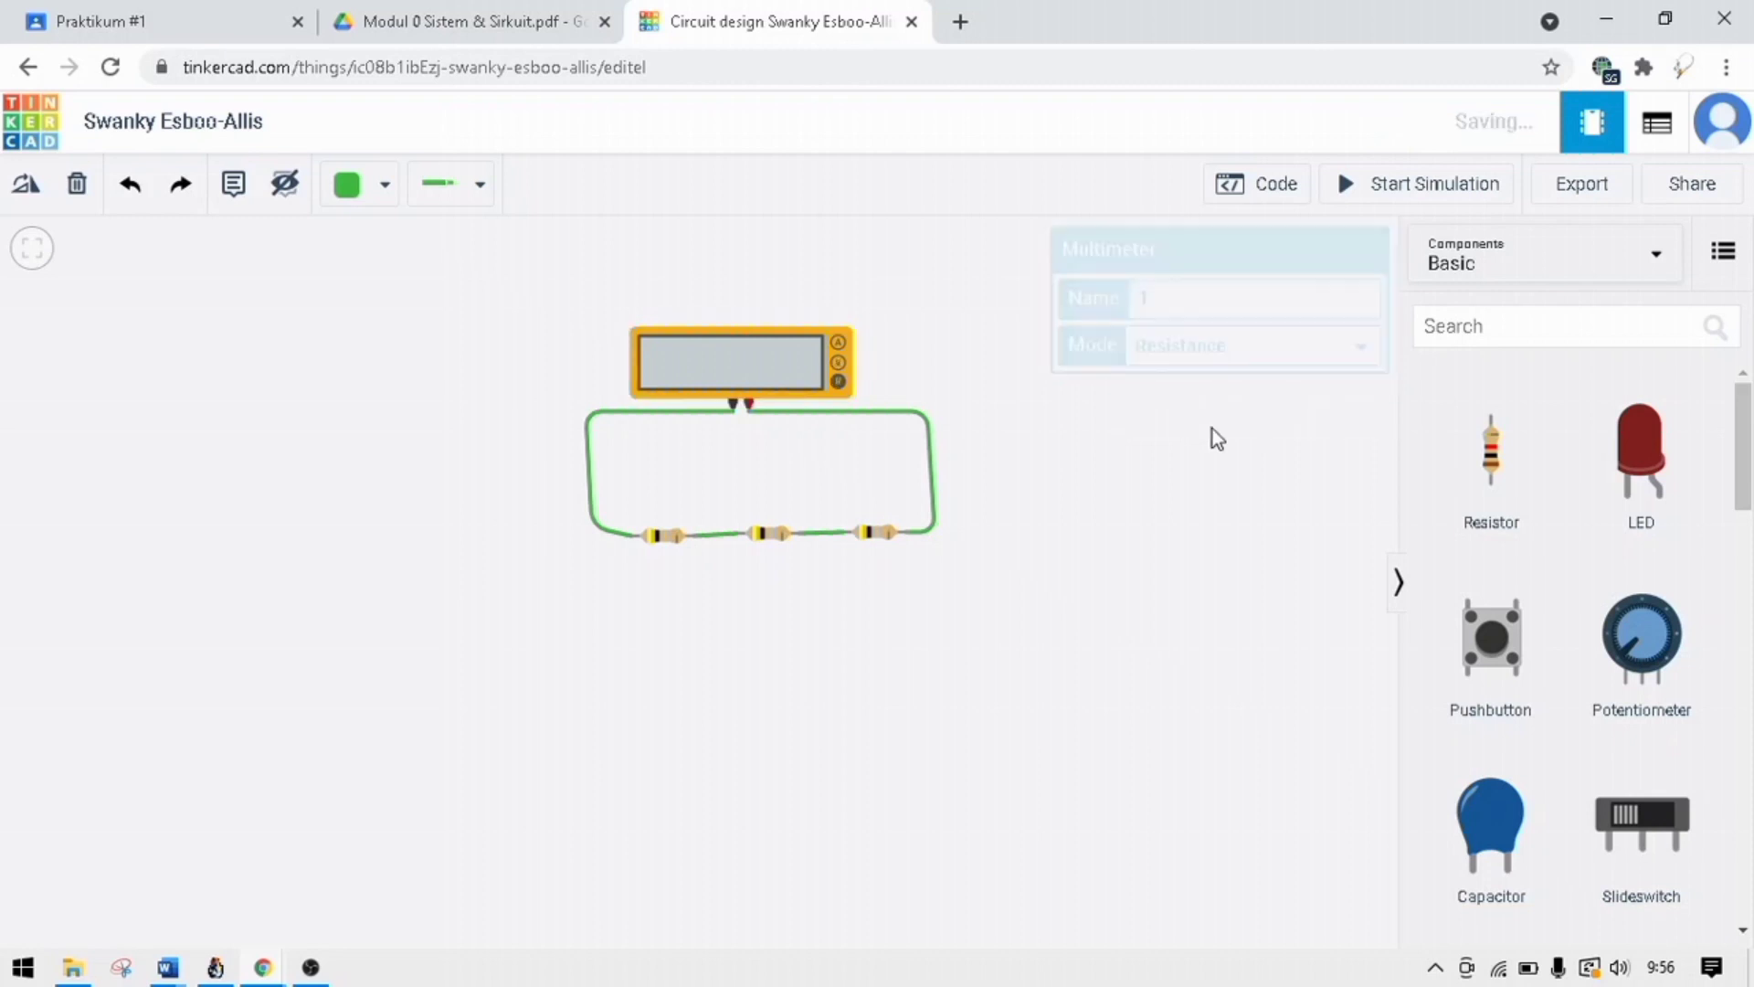
Simulate the series circuit to read the ohmmeter, stop the simulation, and check the follow-up instructions in the module PDF.
left_click(1377, 189)
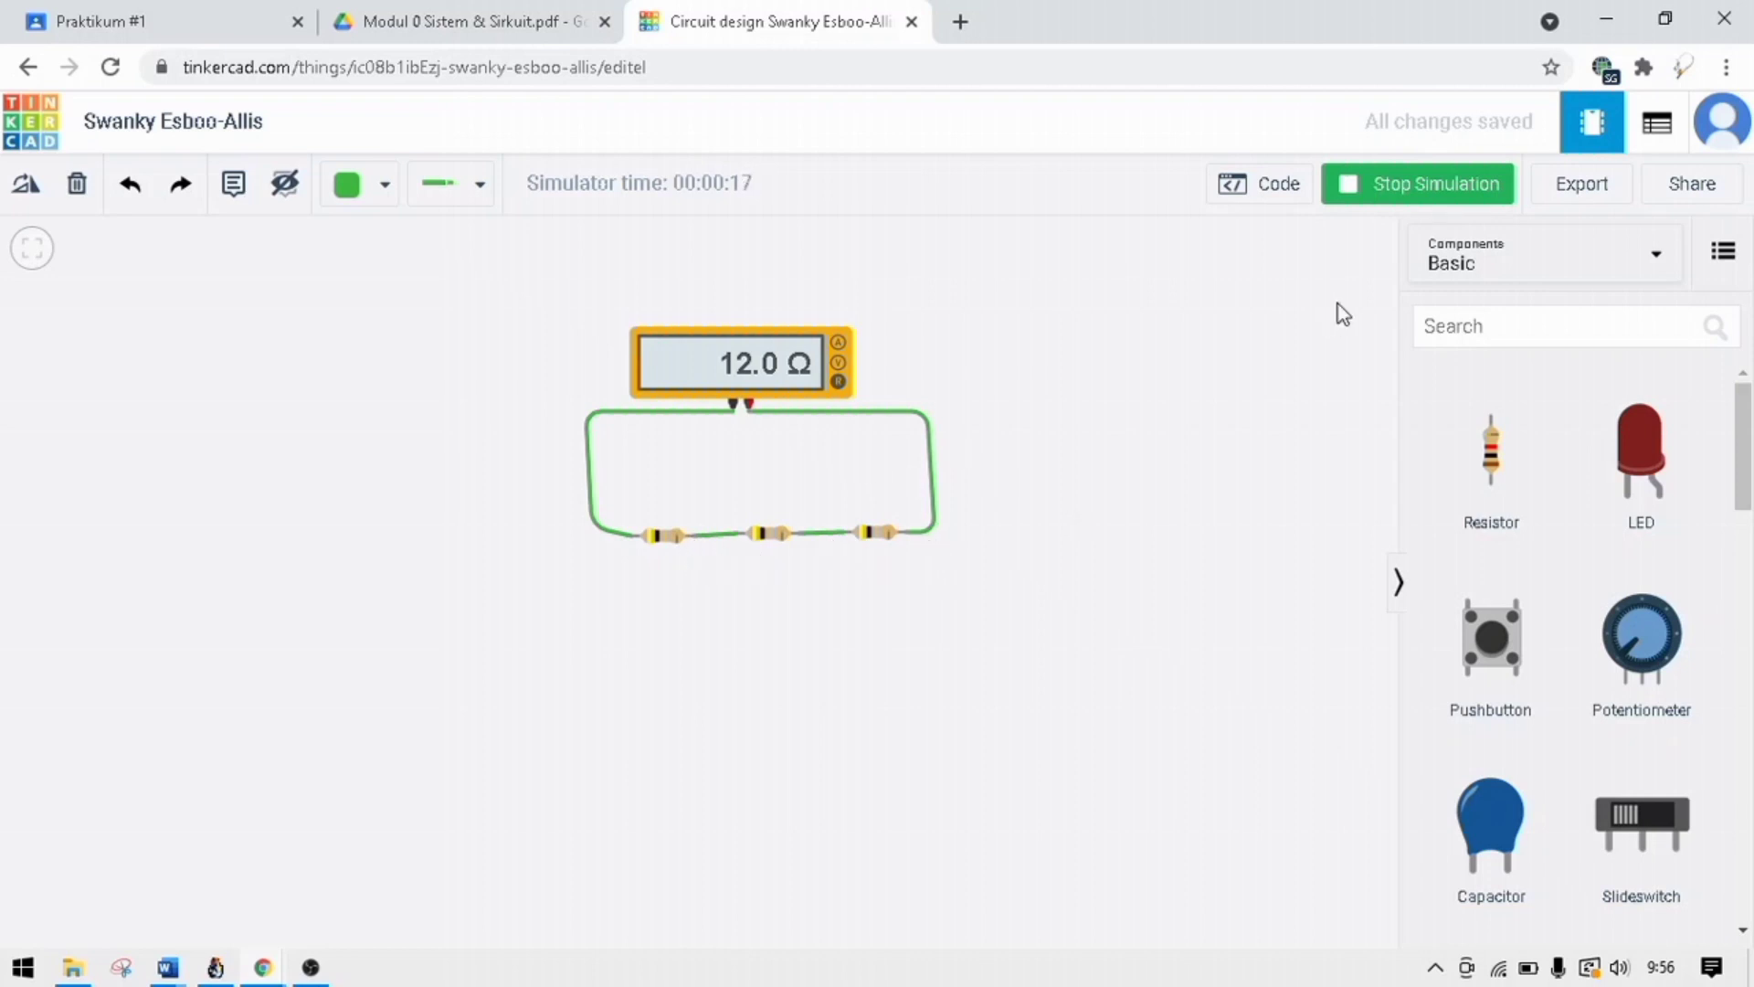
left_click(1384, 196)
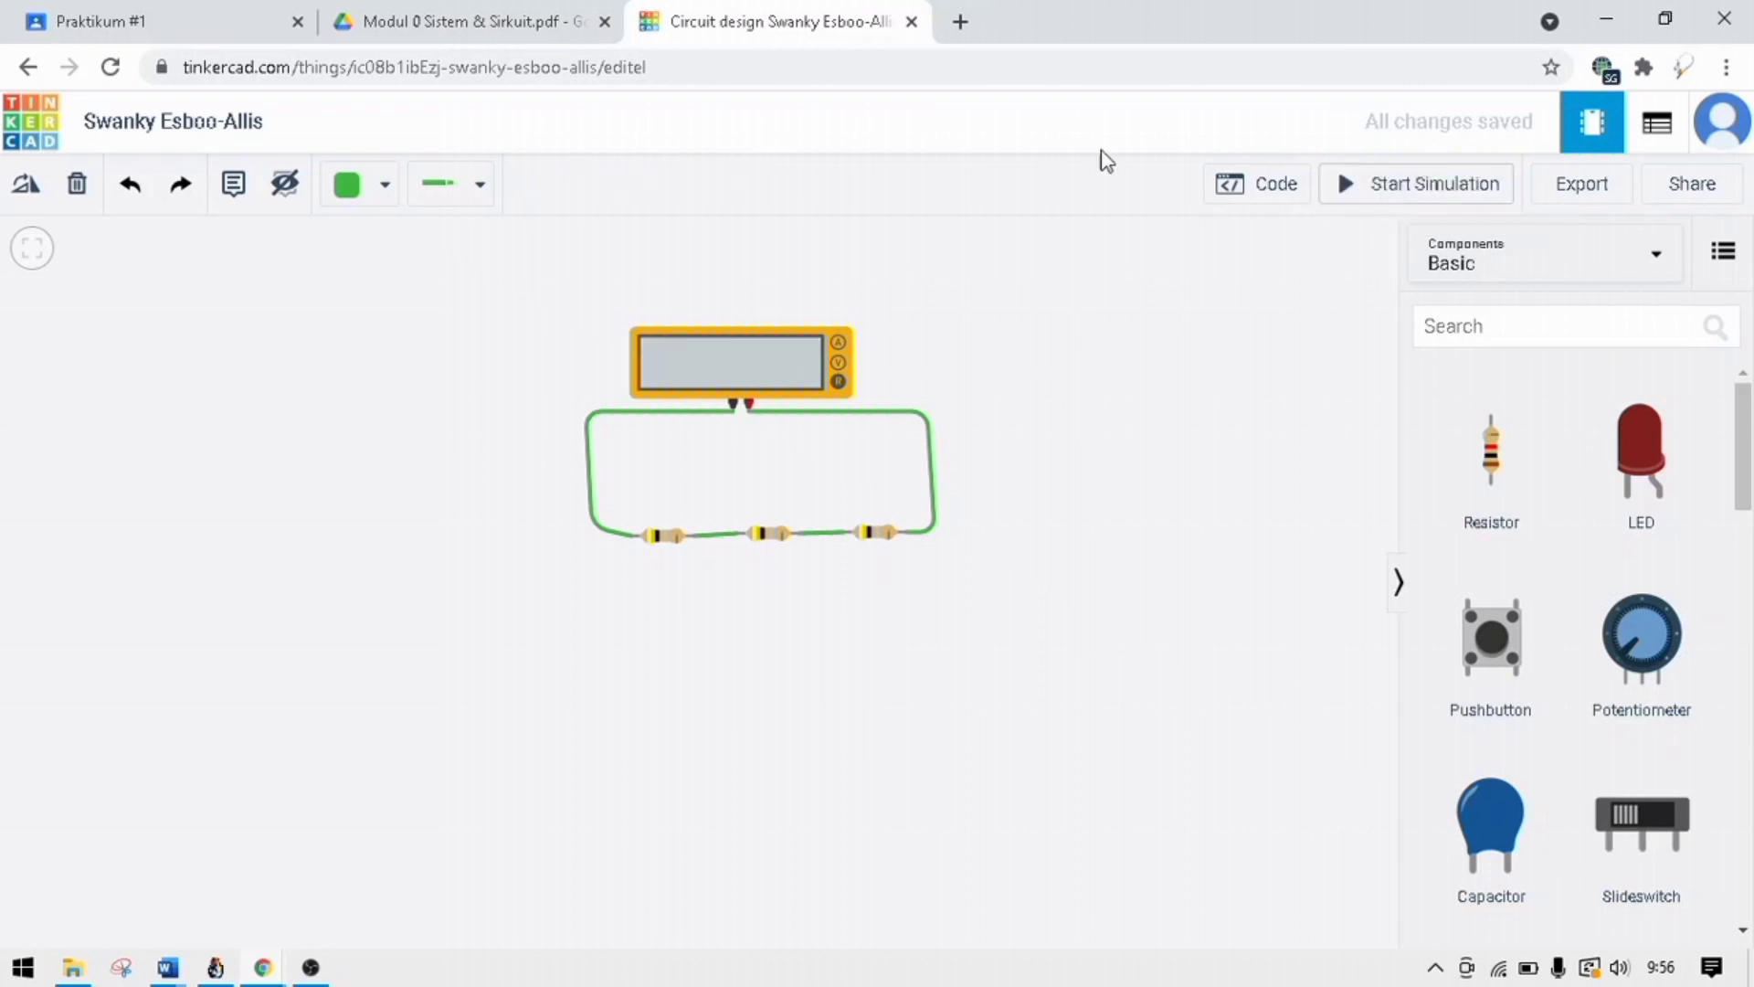
left_click(527, 18)
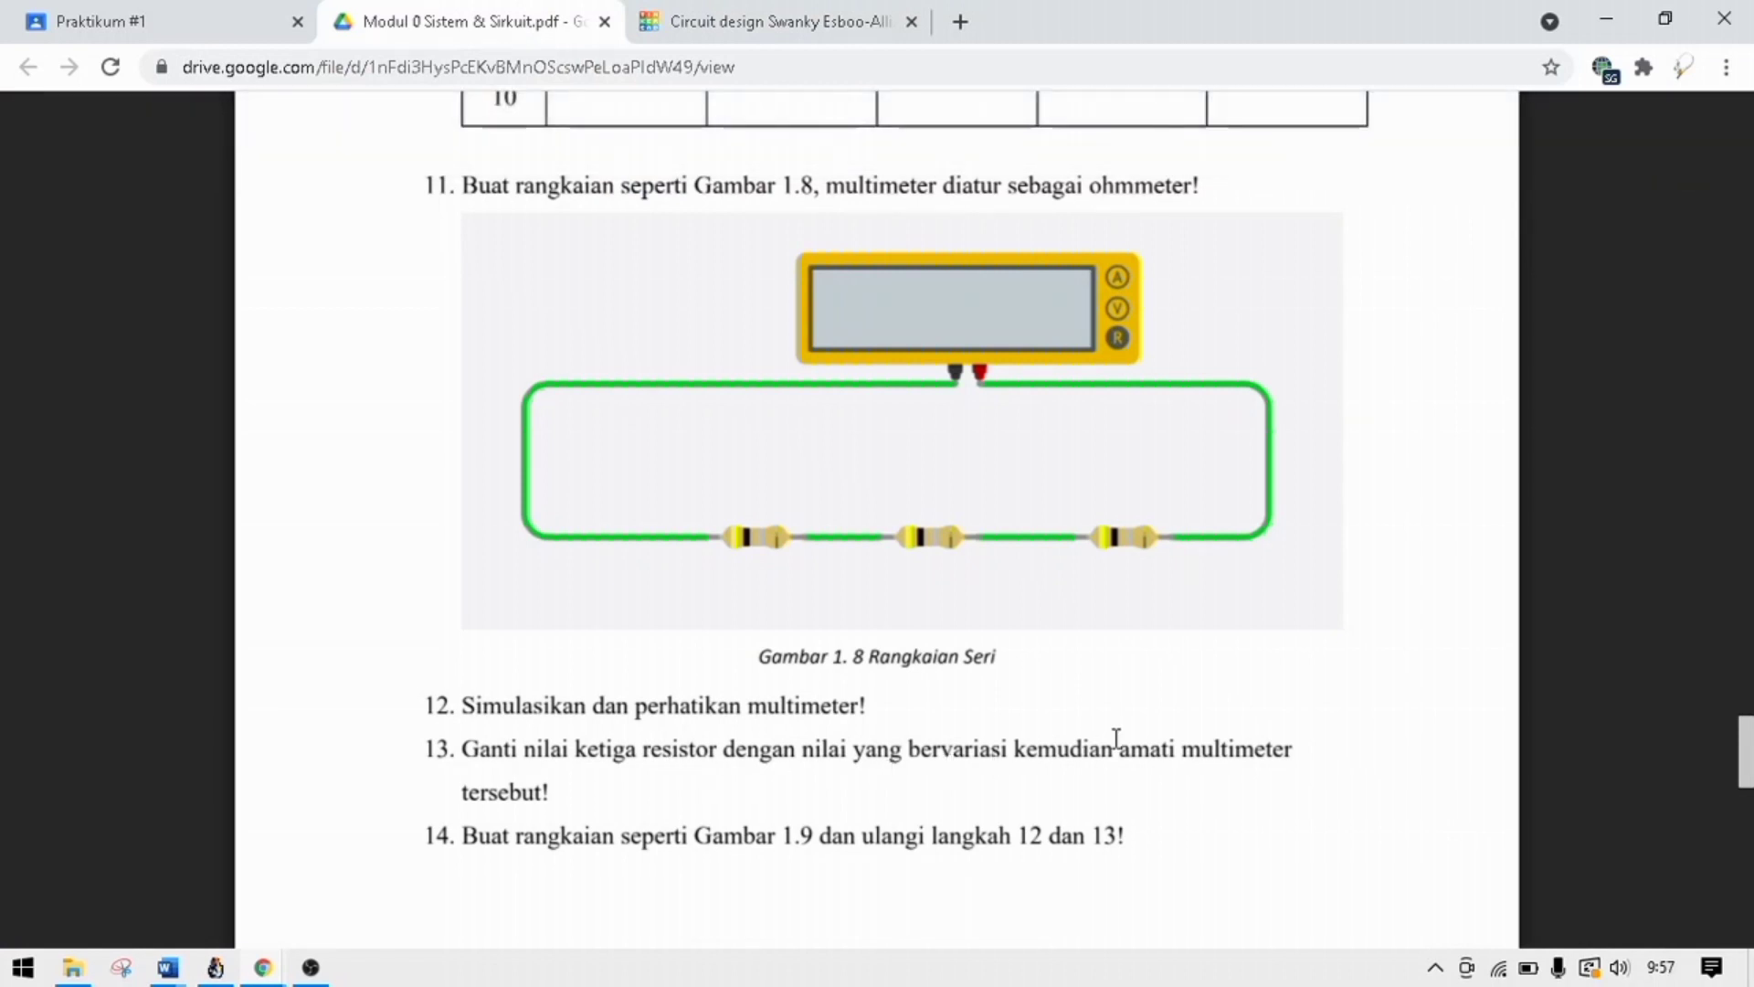
left_click(695, 13)
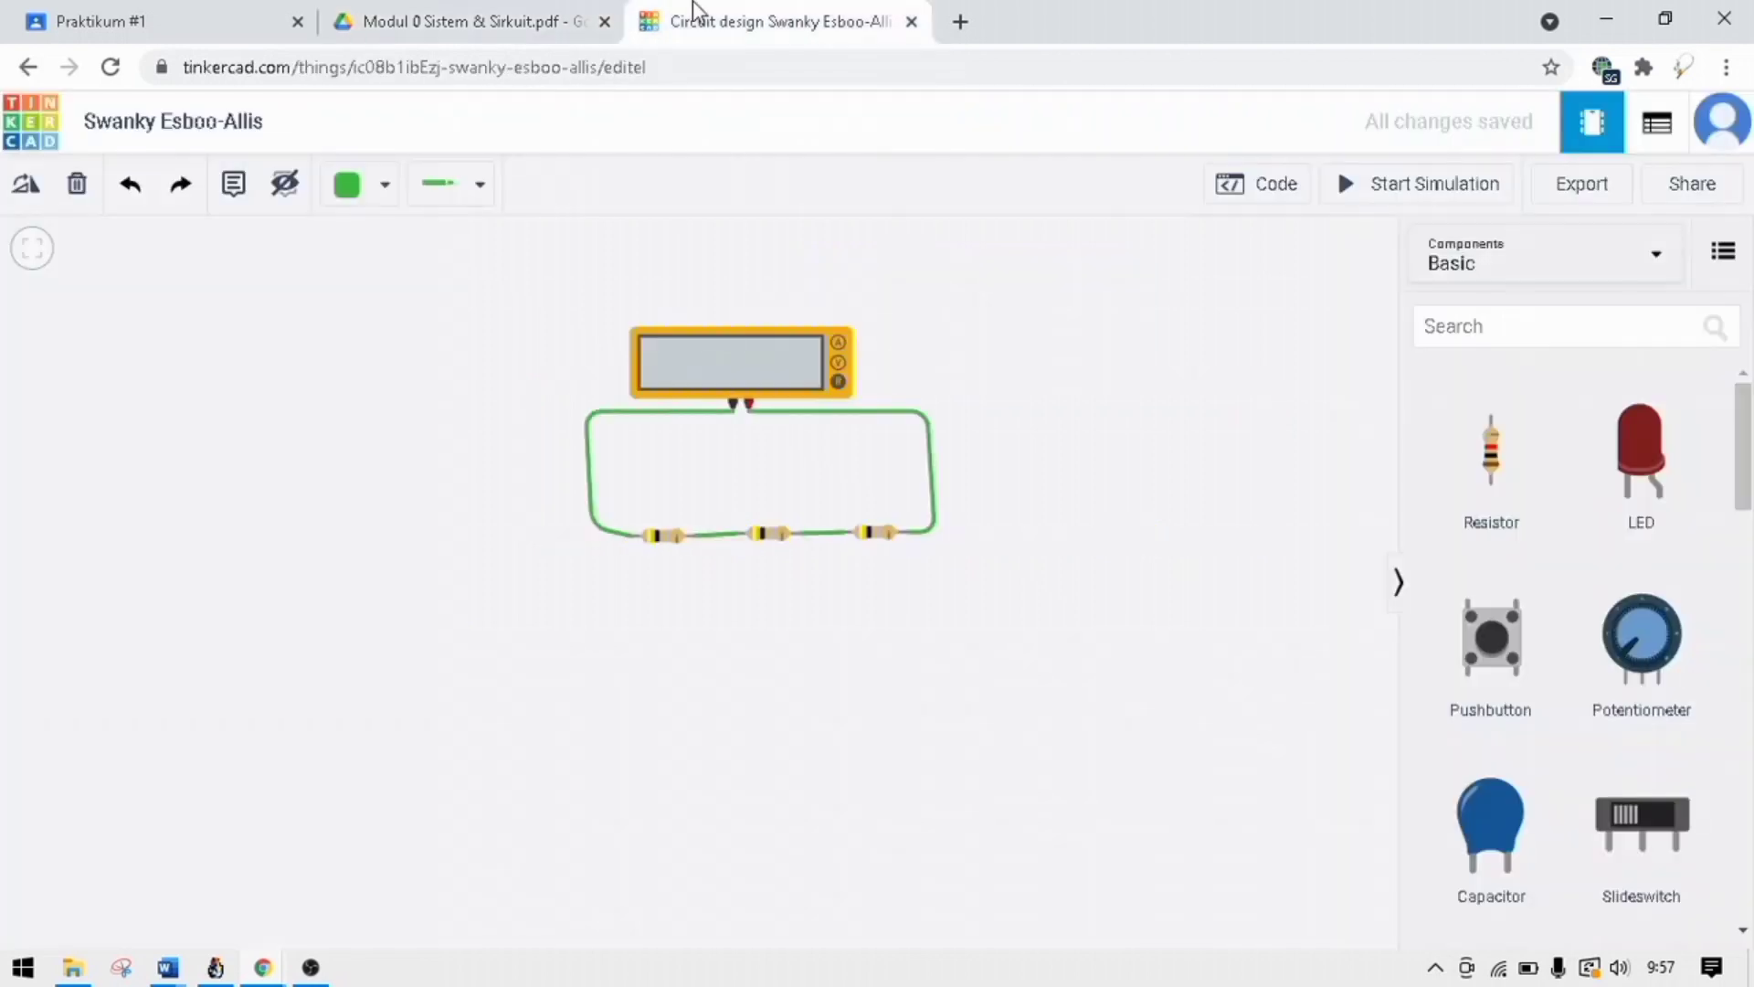
Set the leftmost resistor's resistance to 6 Ω and inspect the middle resistor's value.
left_click(670, 539)
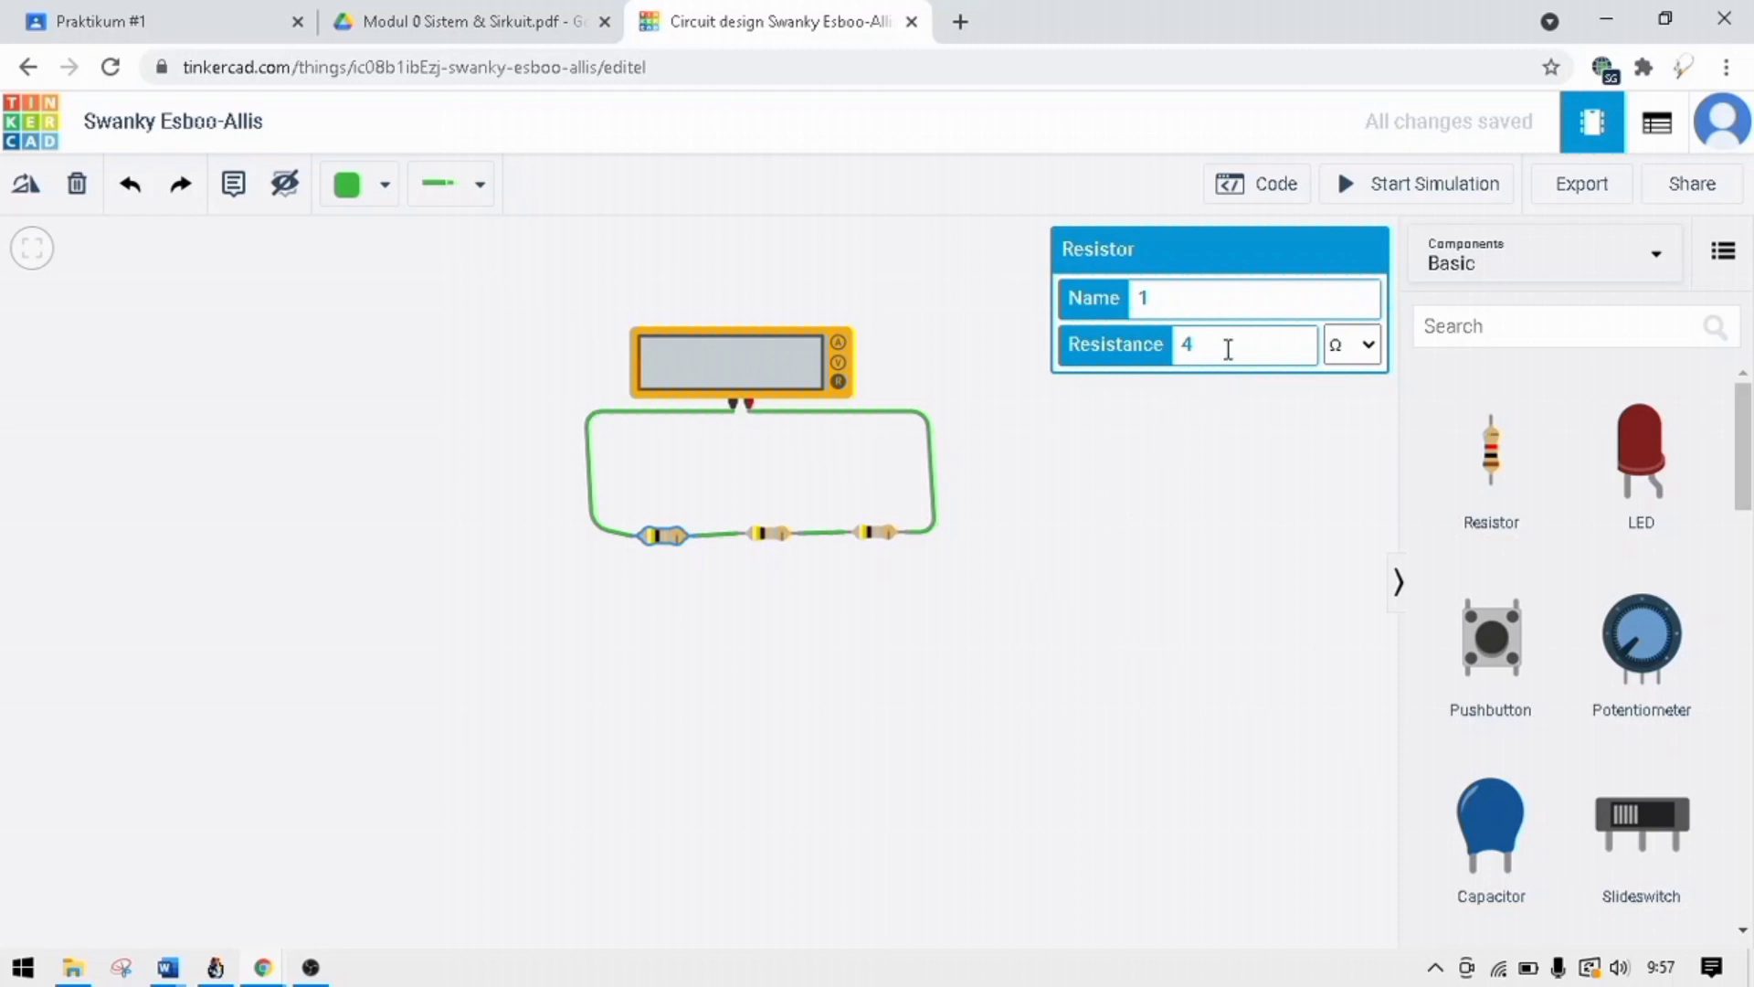
key("BackSpace")
type("6")
left_click(782, 533)
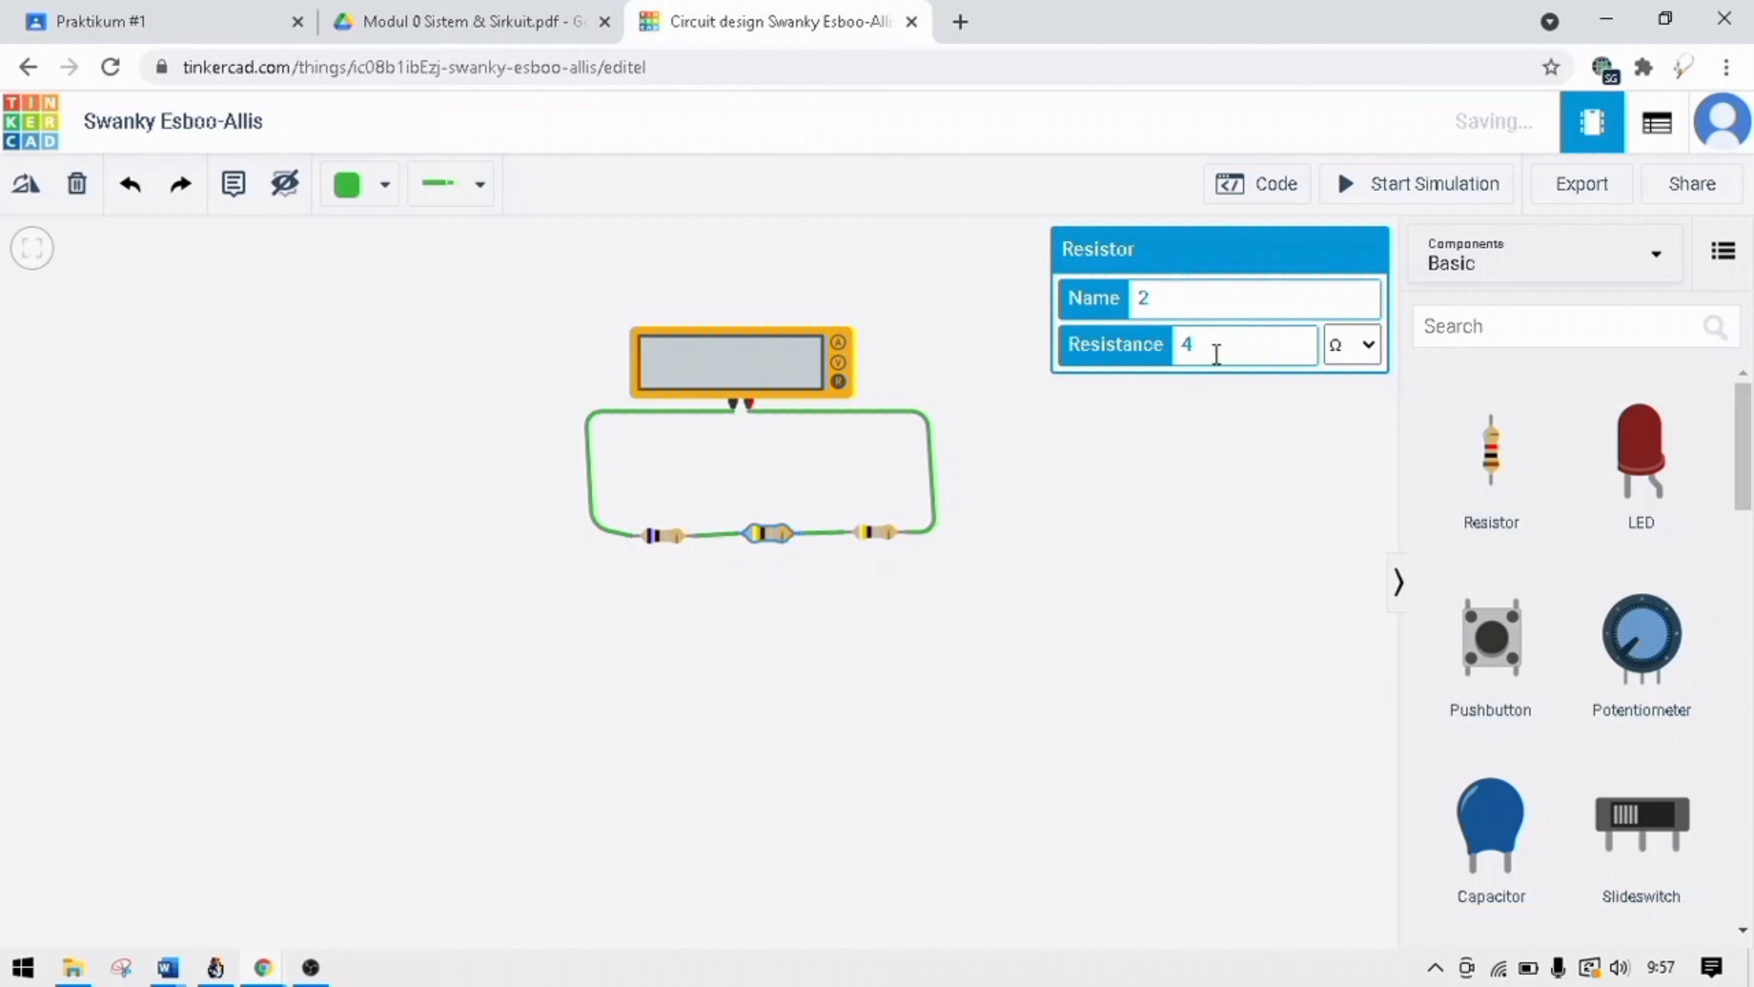
Set the rightmost resistor's resistance to 2 Ω, and run and stop the simulation to read the ohmmeter.
left_click(877, 535)
key("BackSpace")
type("2")
left_click(1191, 452)
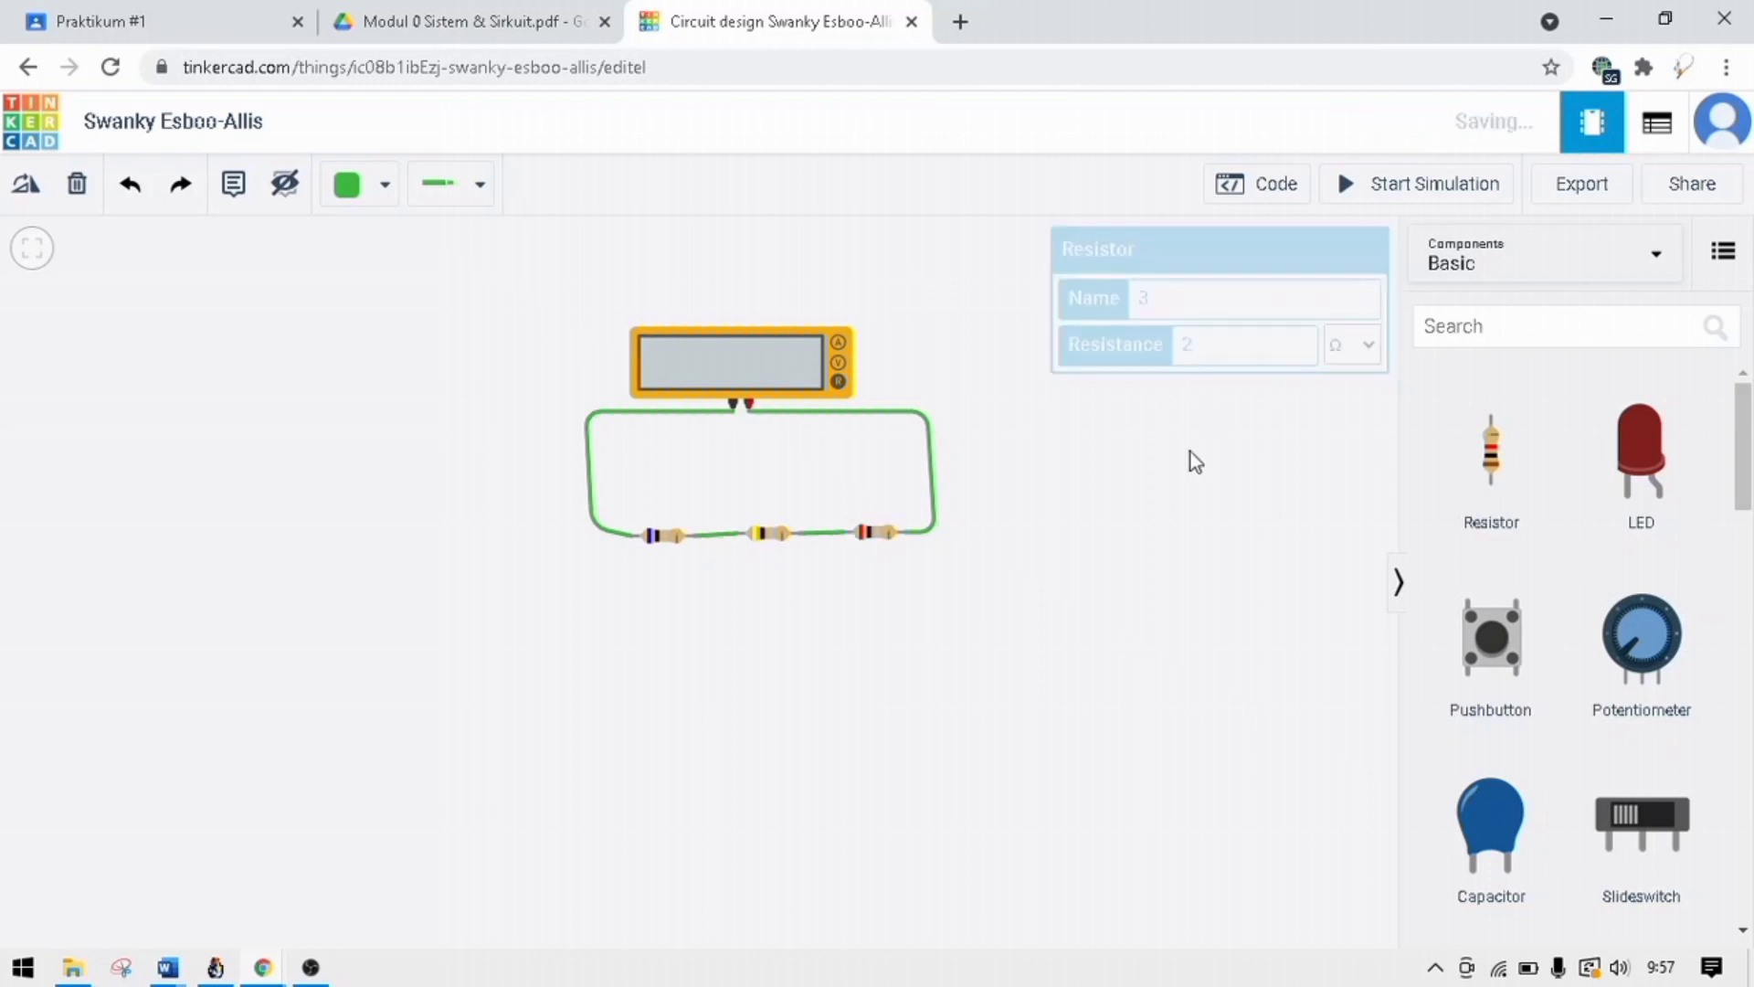
left_click(1368, 189)
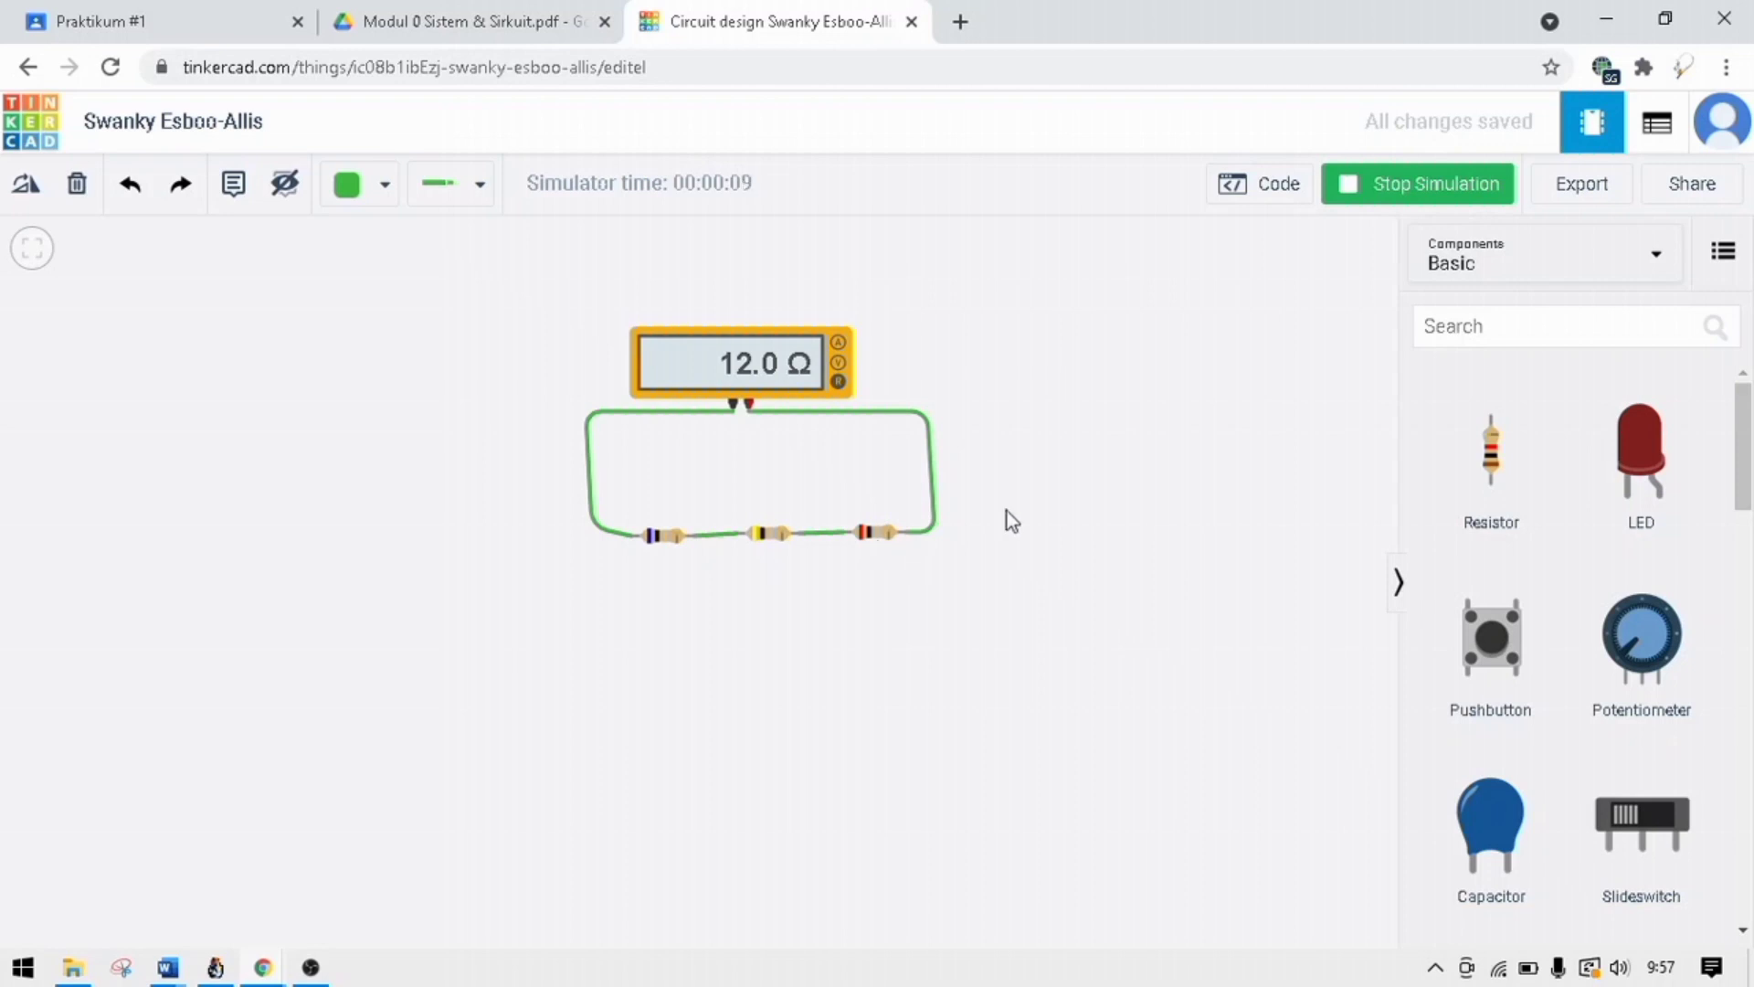
left_click(1372, 208)
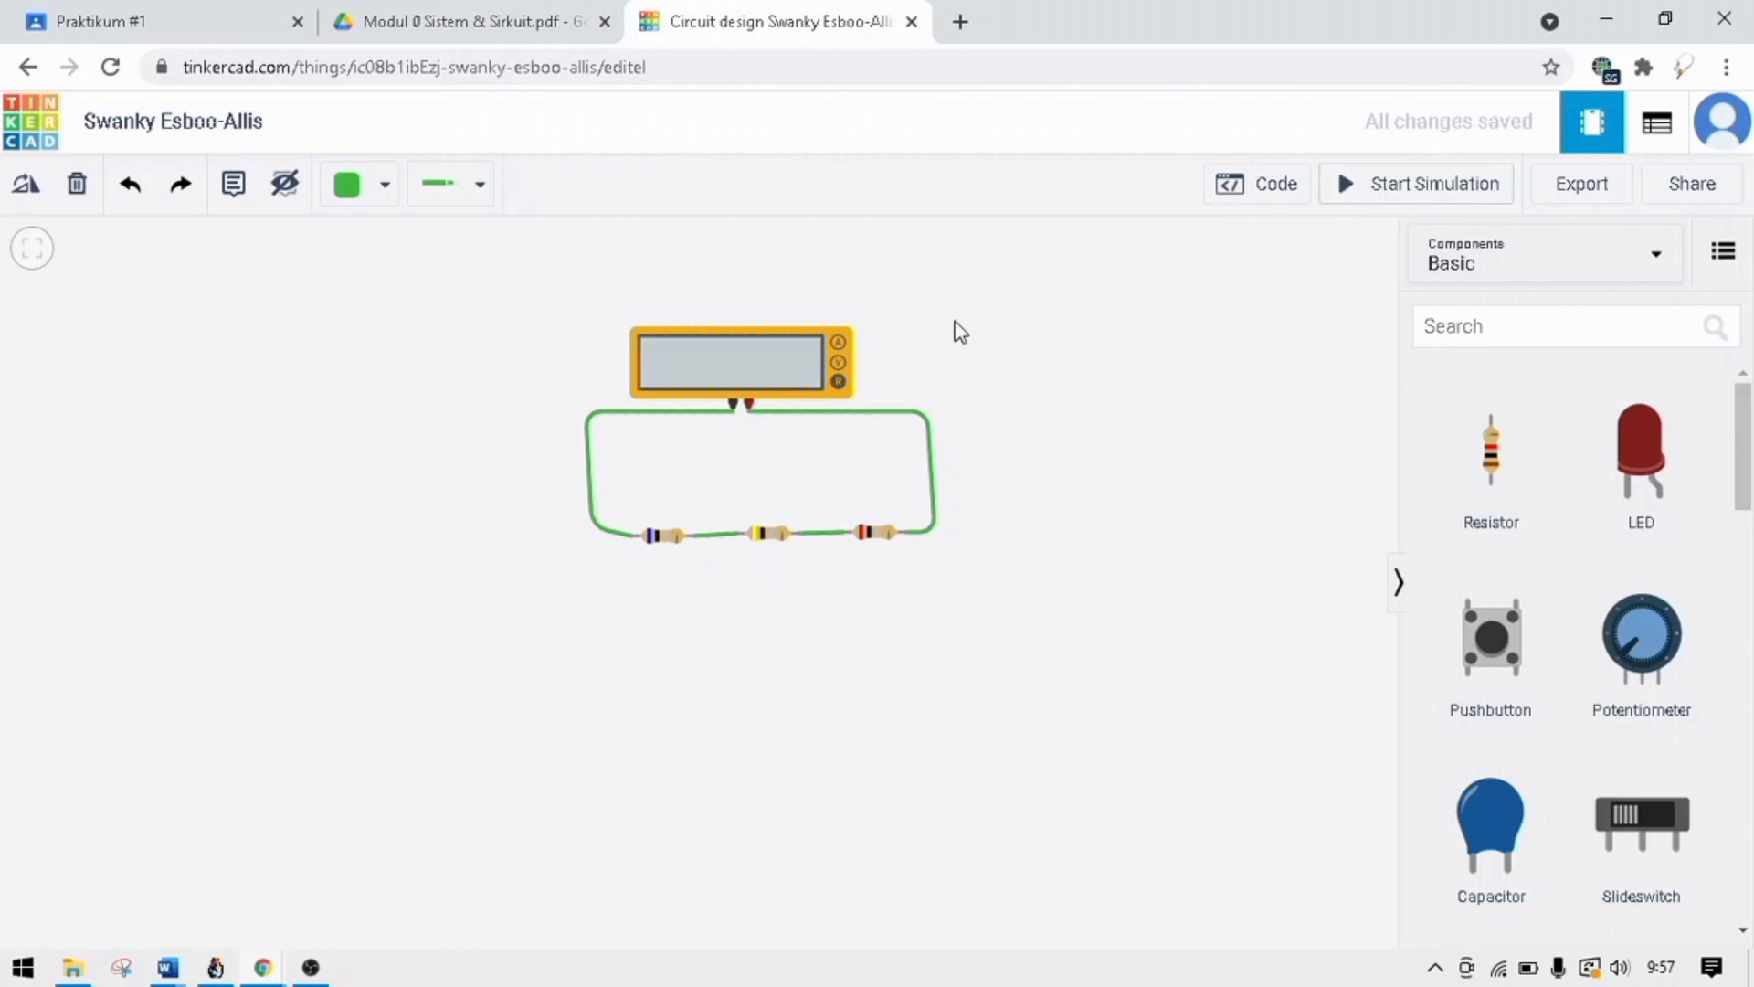
Set the leftmost resistor's resistance to 3 Ω and the middle resistor's to 1 Ω.
left_click(673, 537)
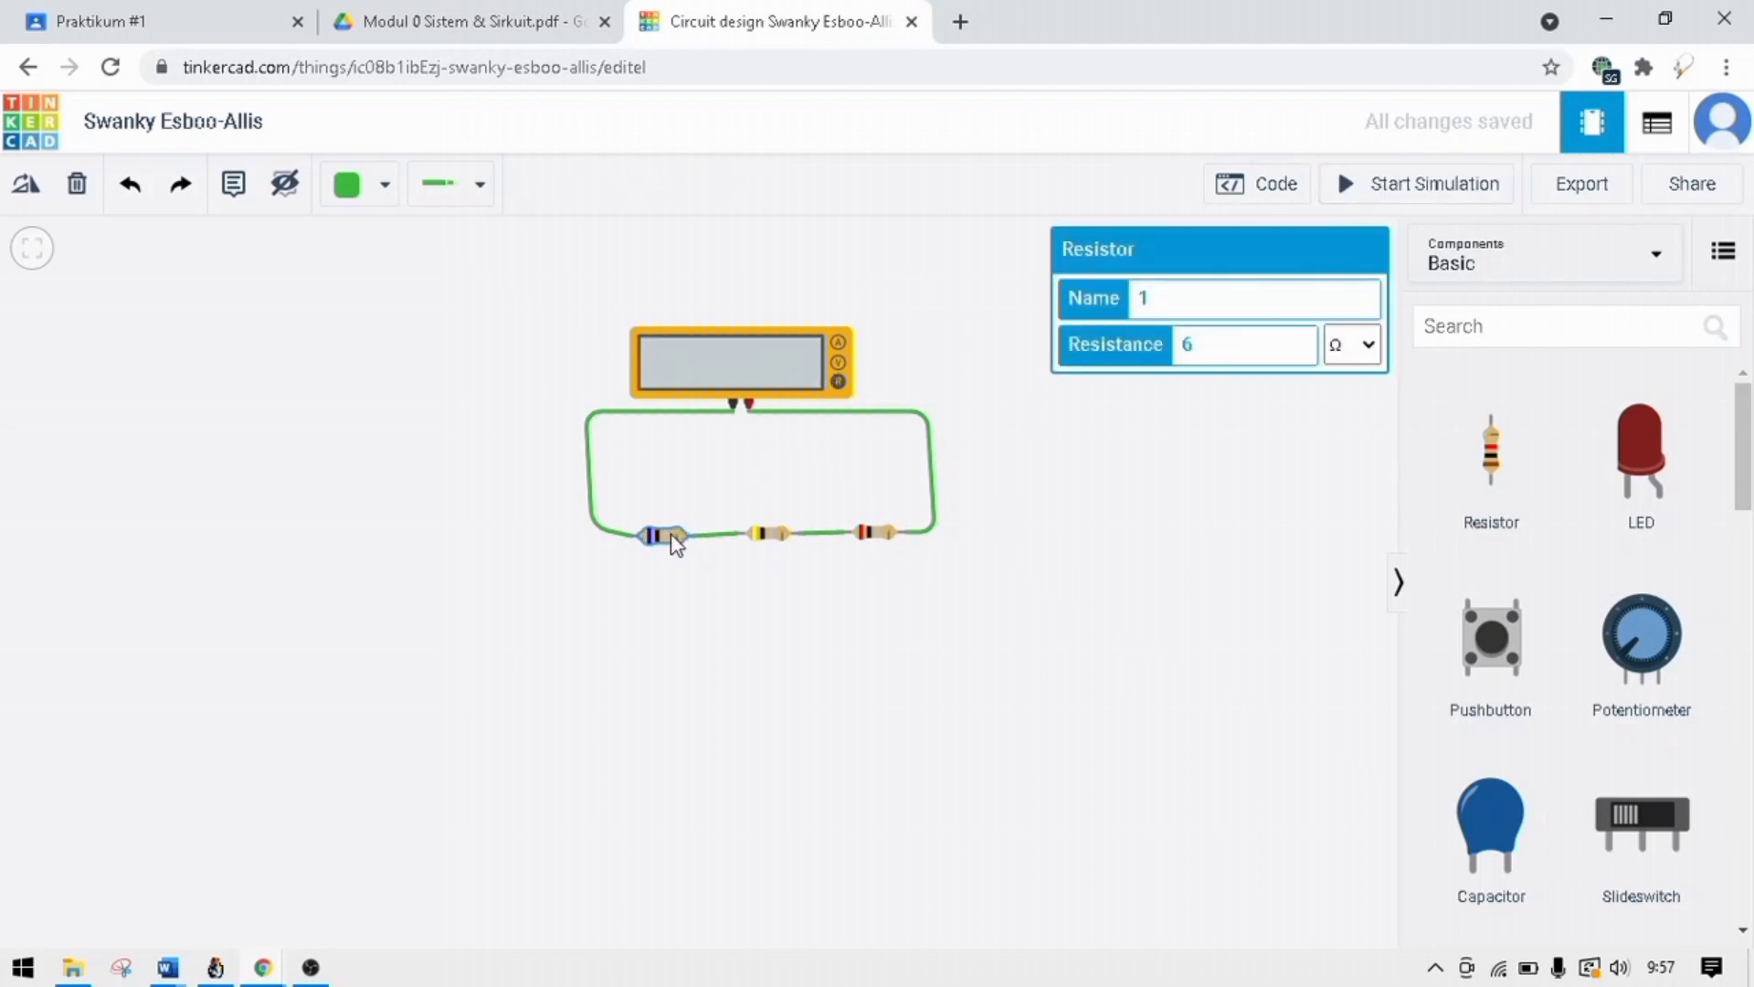
key("BackSpace")
type("3")
left_click(770, 536)
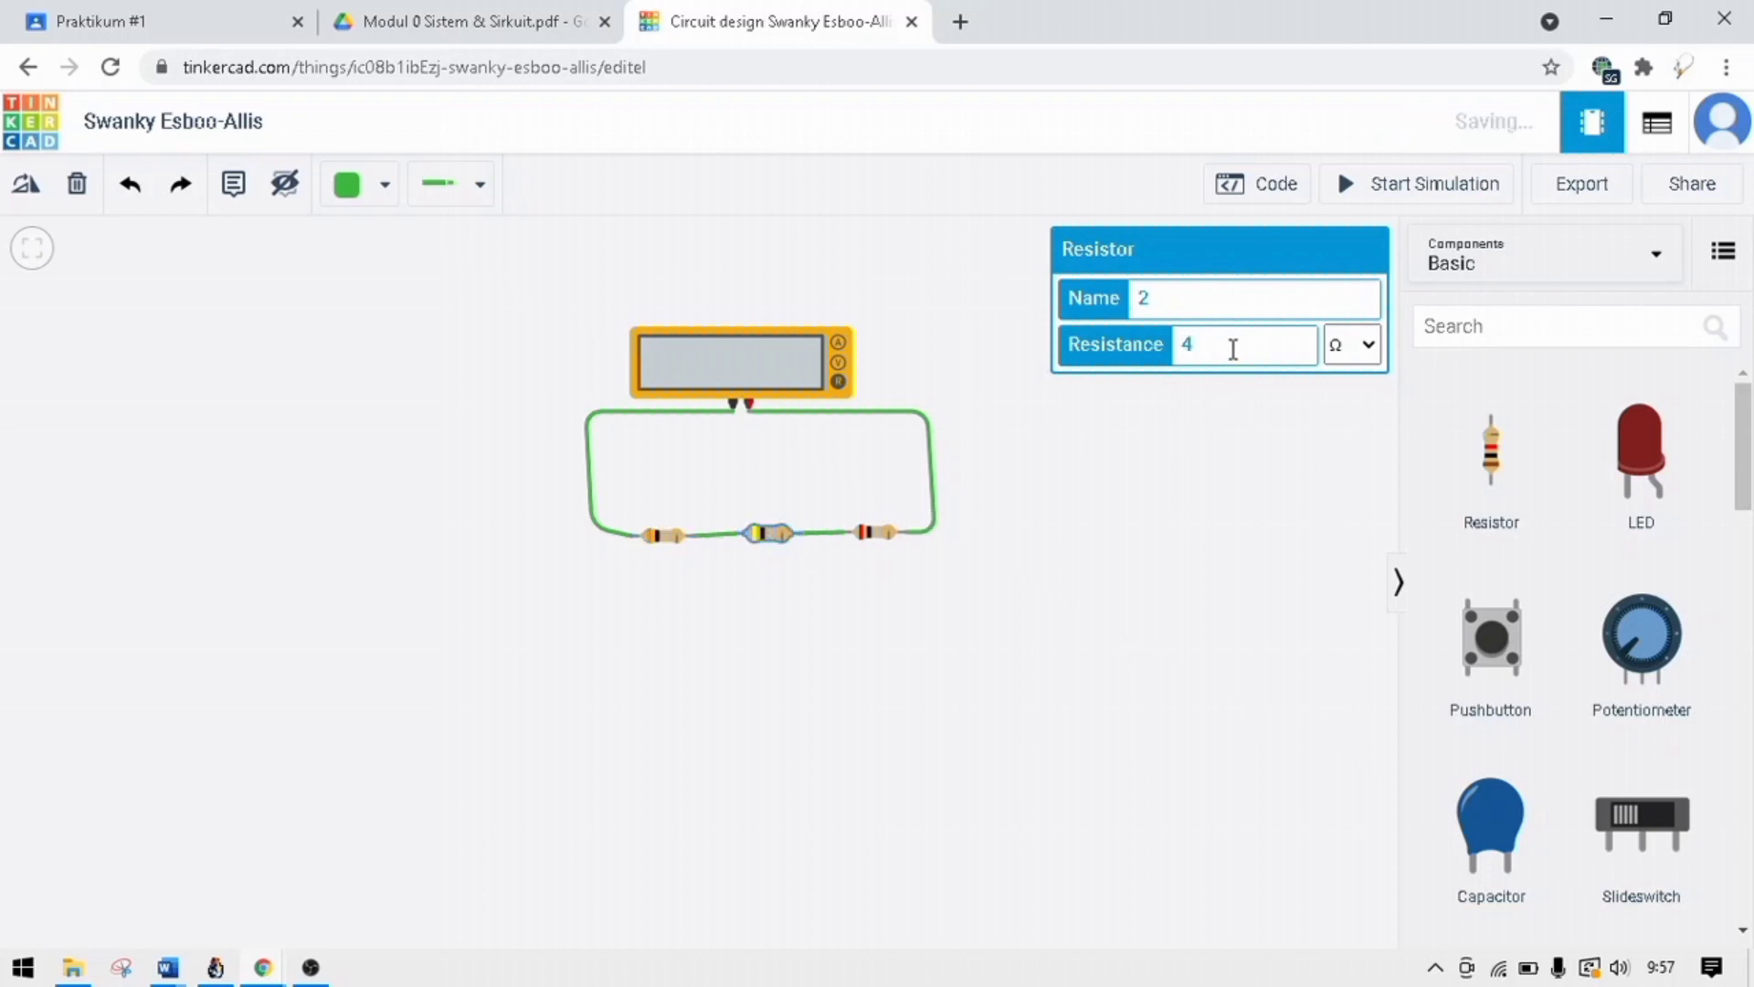
key("BackSpace")
type("1")
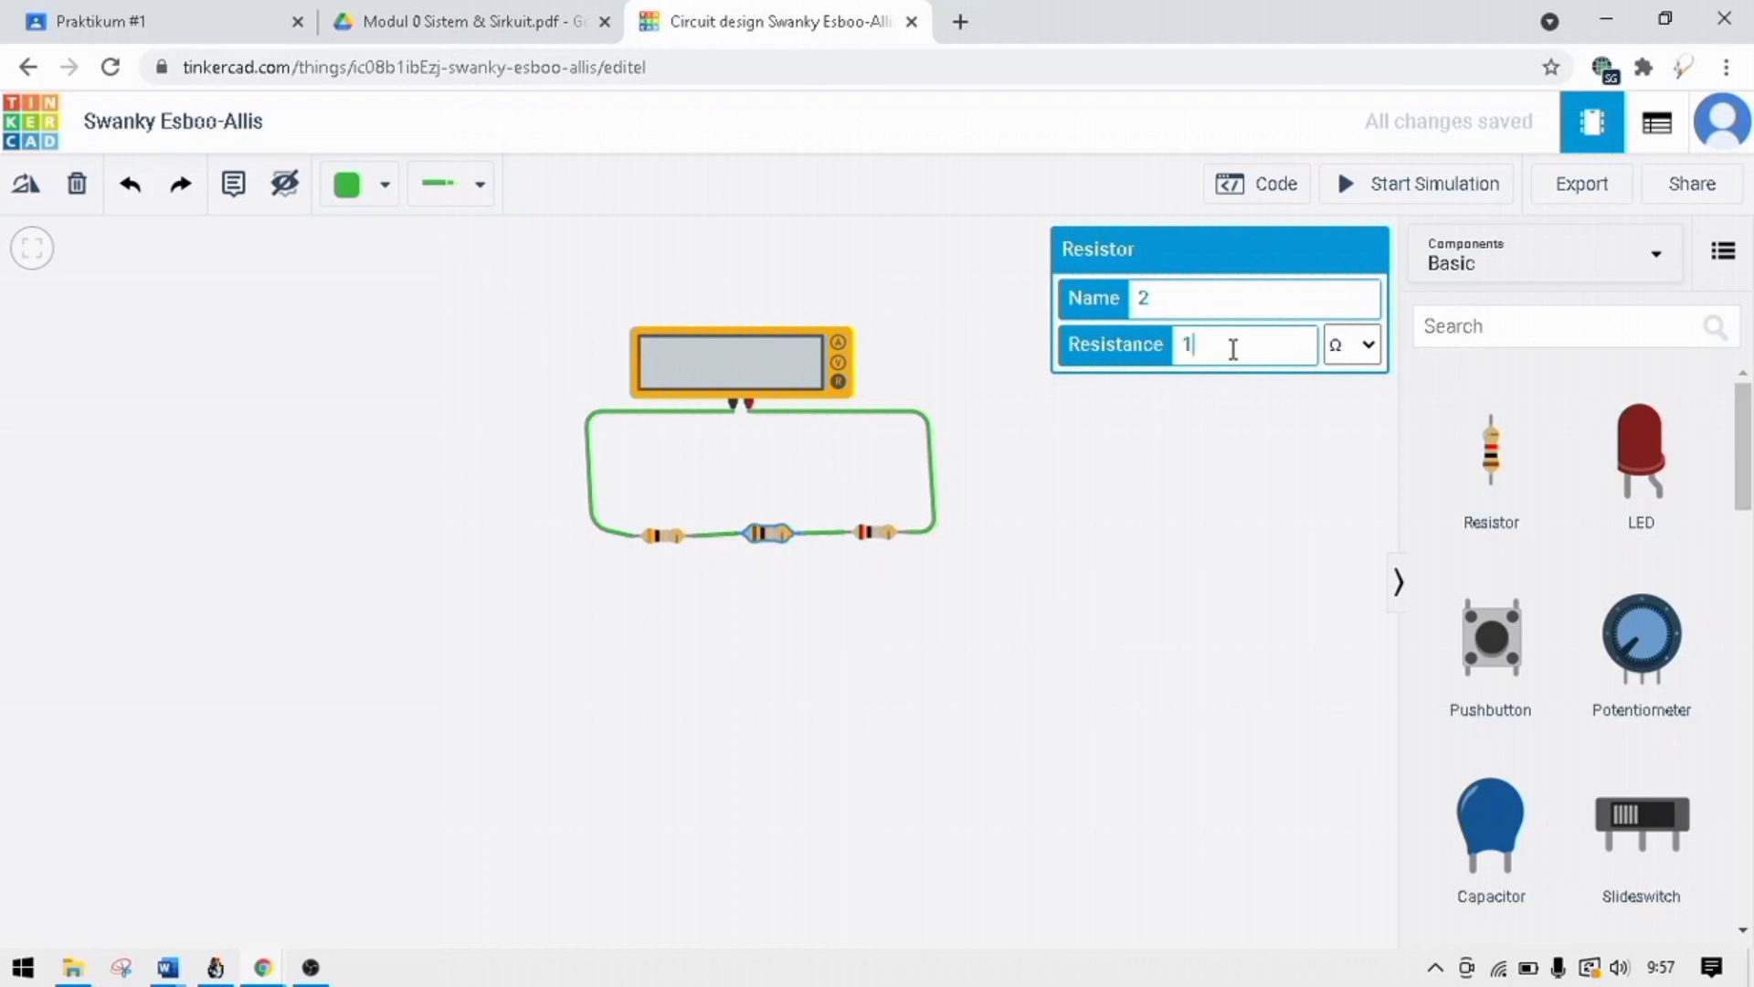
Set the rightmost resistor's resistance to 10 Ω, and run and stop the simulation to read the ohmmeter.
left_click(872, 535)
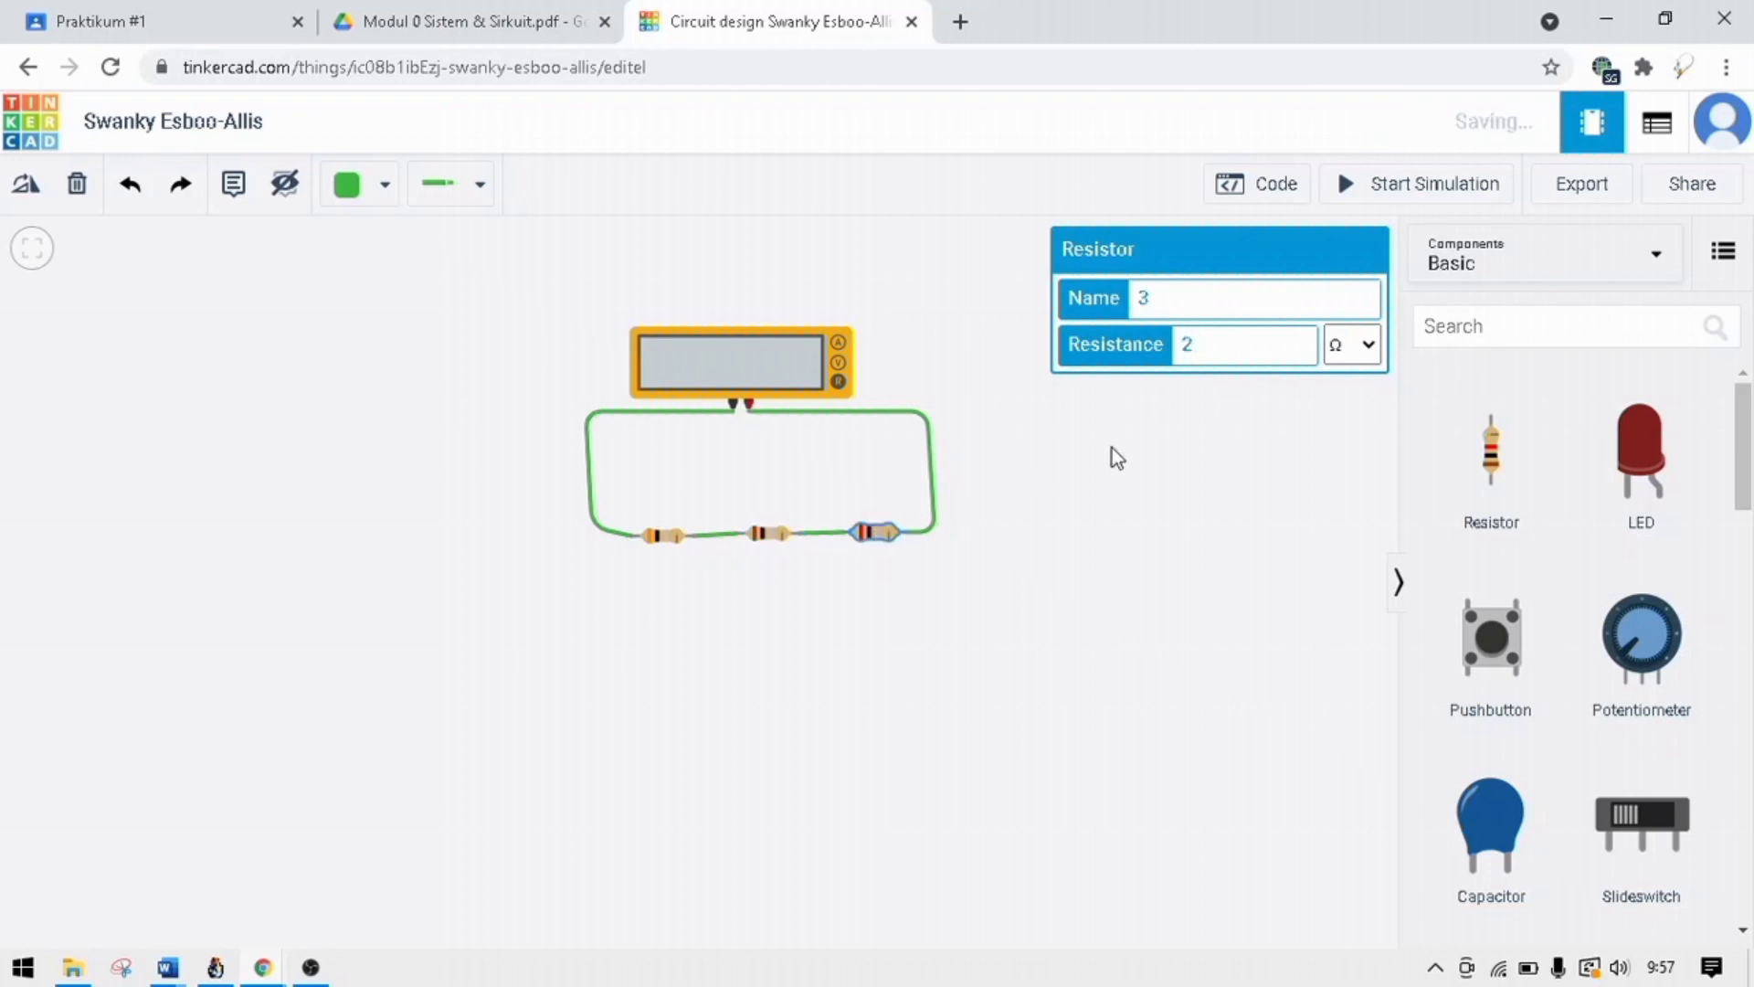
key("BackSpace")
type("10")
left_click(1226, 399)
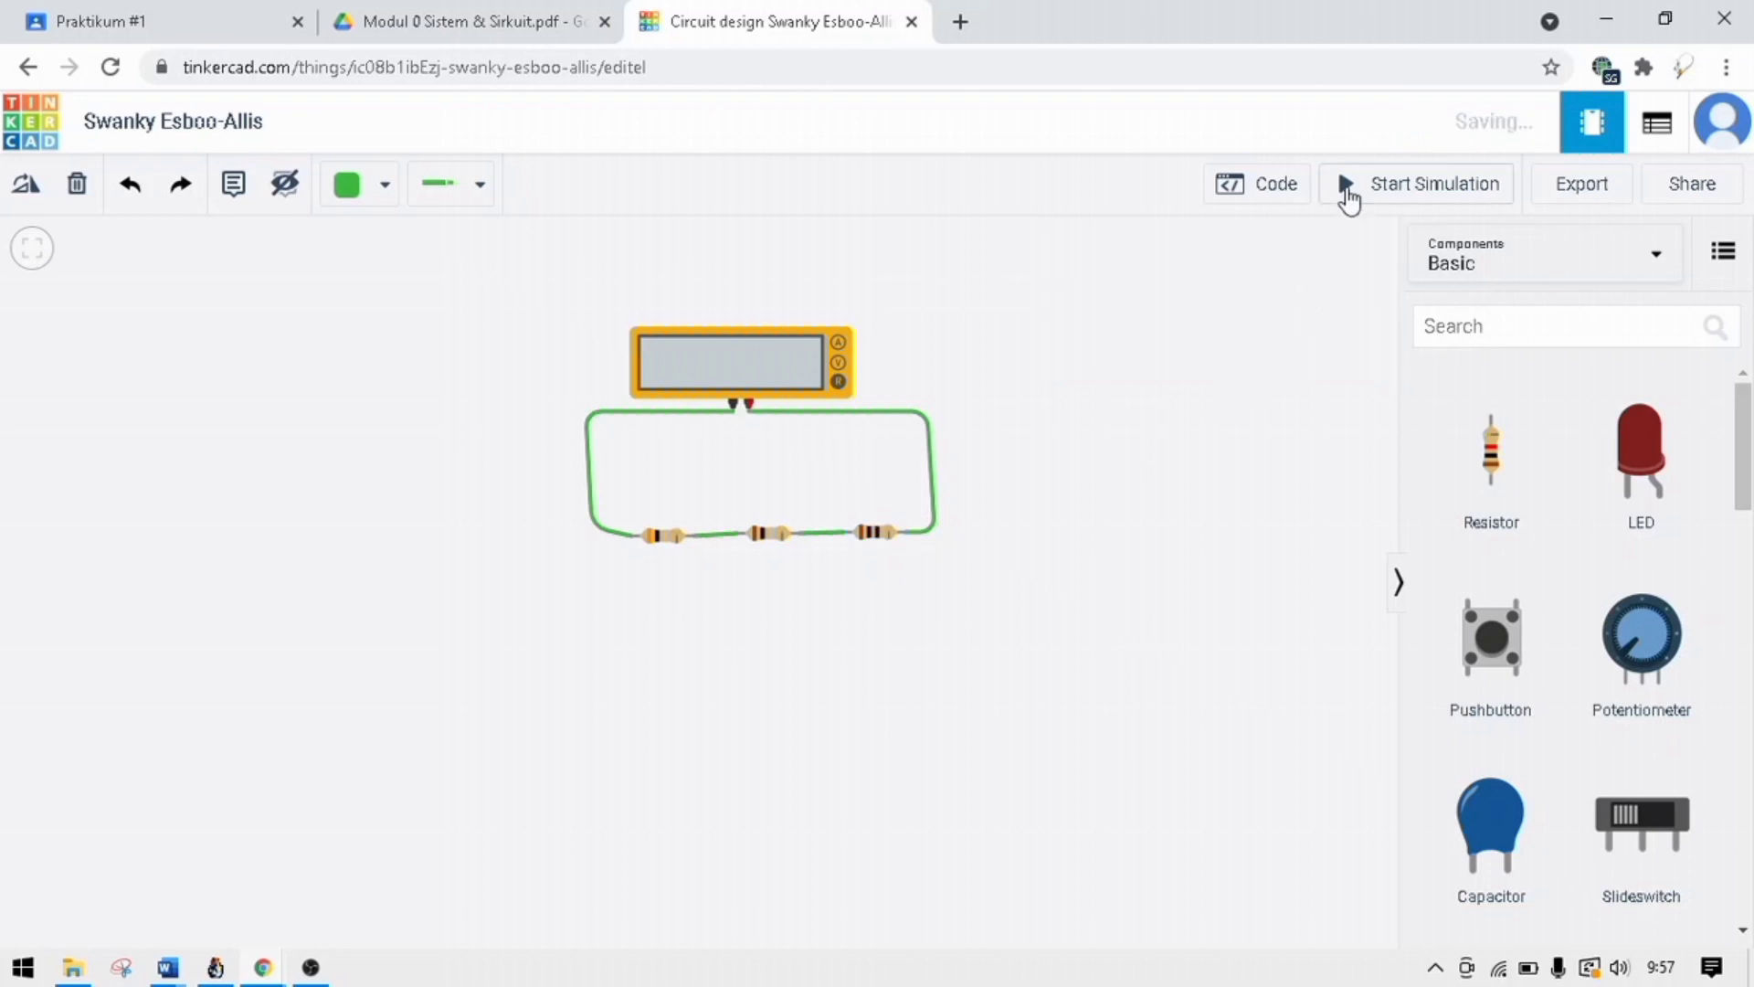
left_click(1347, 190)
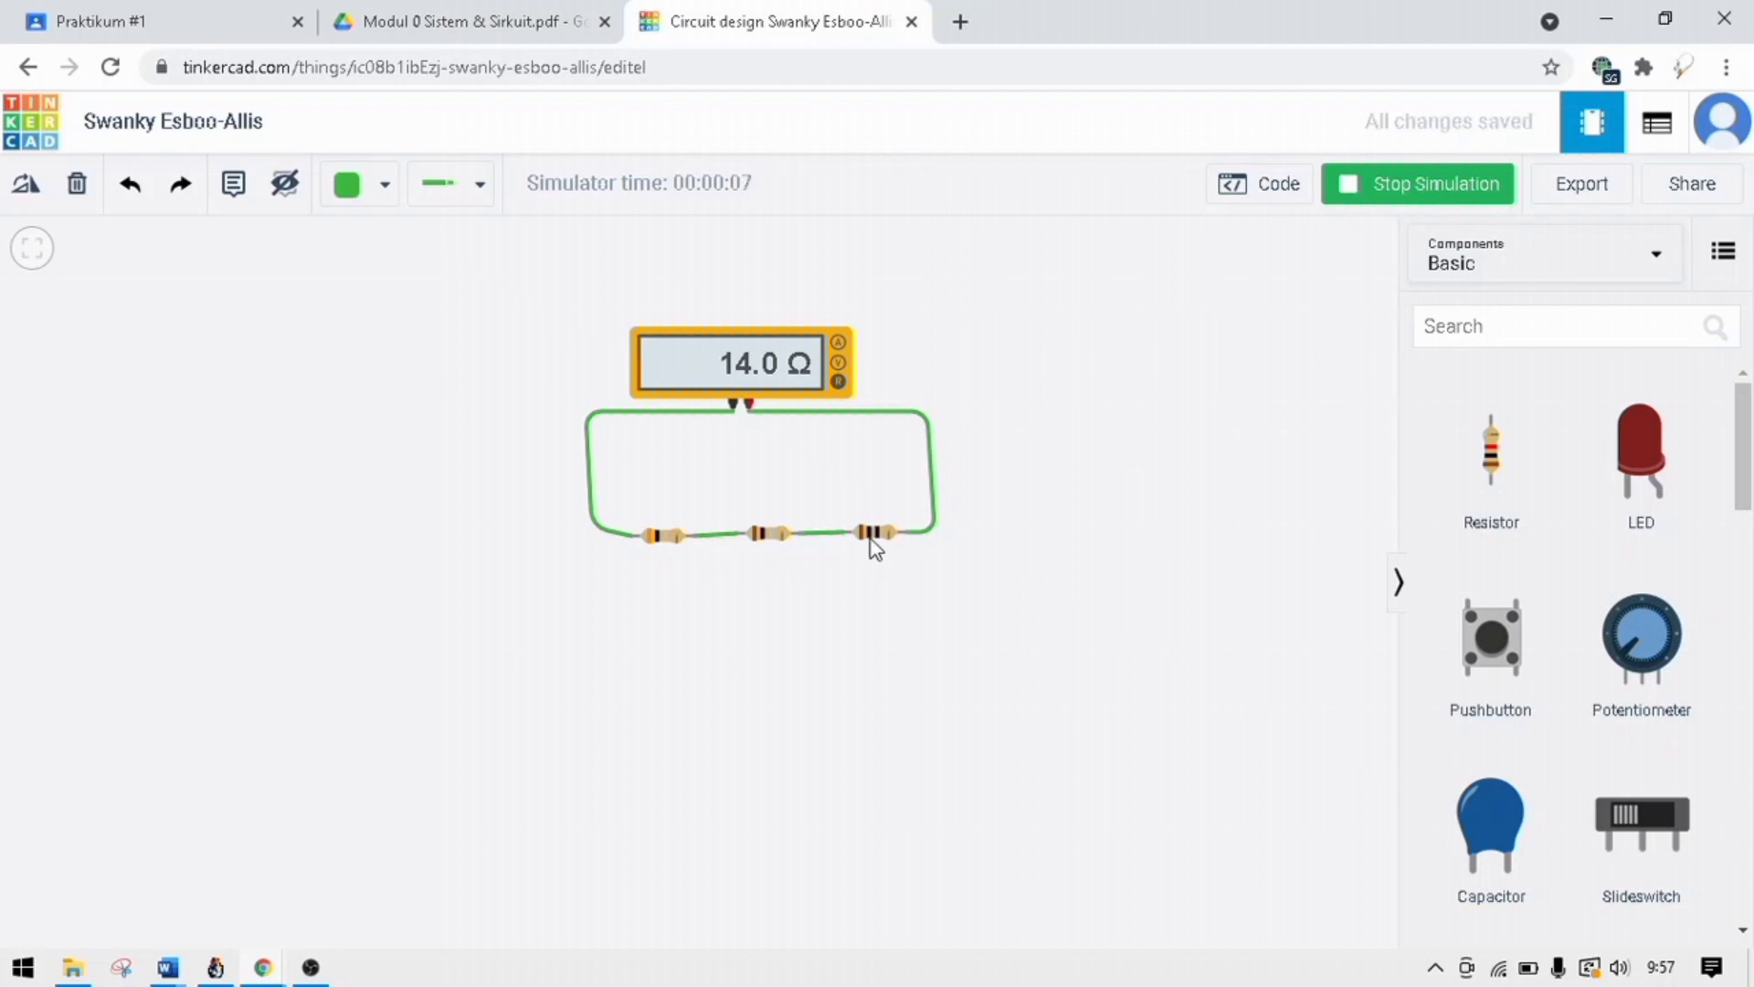
left_click(1380, 203)
Examine the parallel circuit of Gambar 1.9 in the module PDF and return to the circuit design.
key("ctrl+shift+Tab")
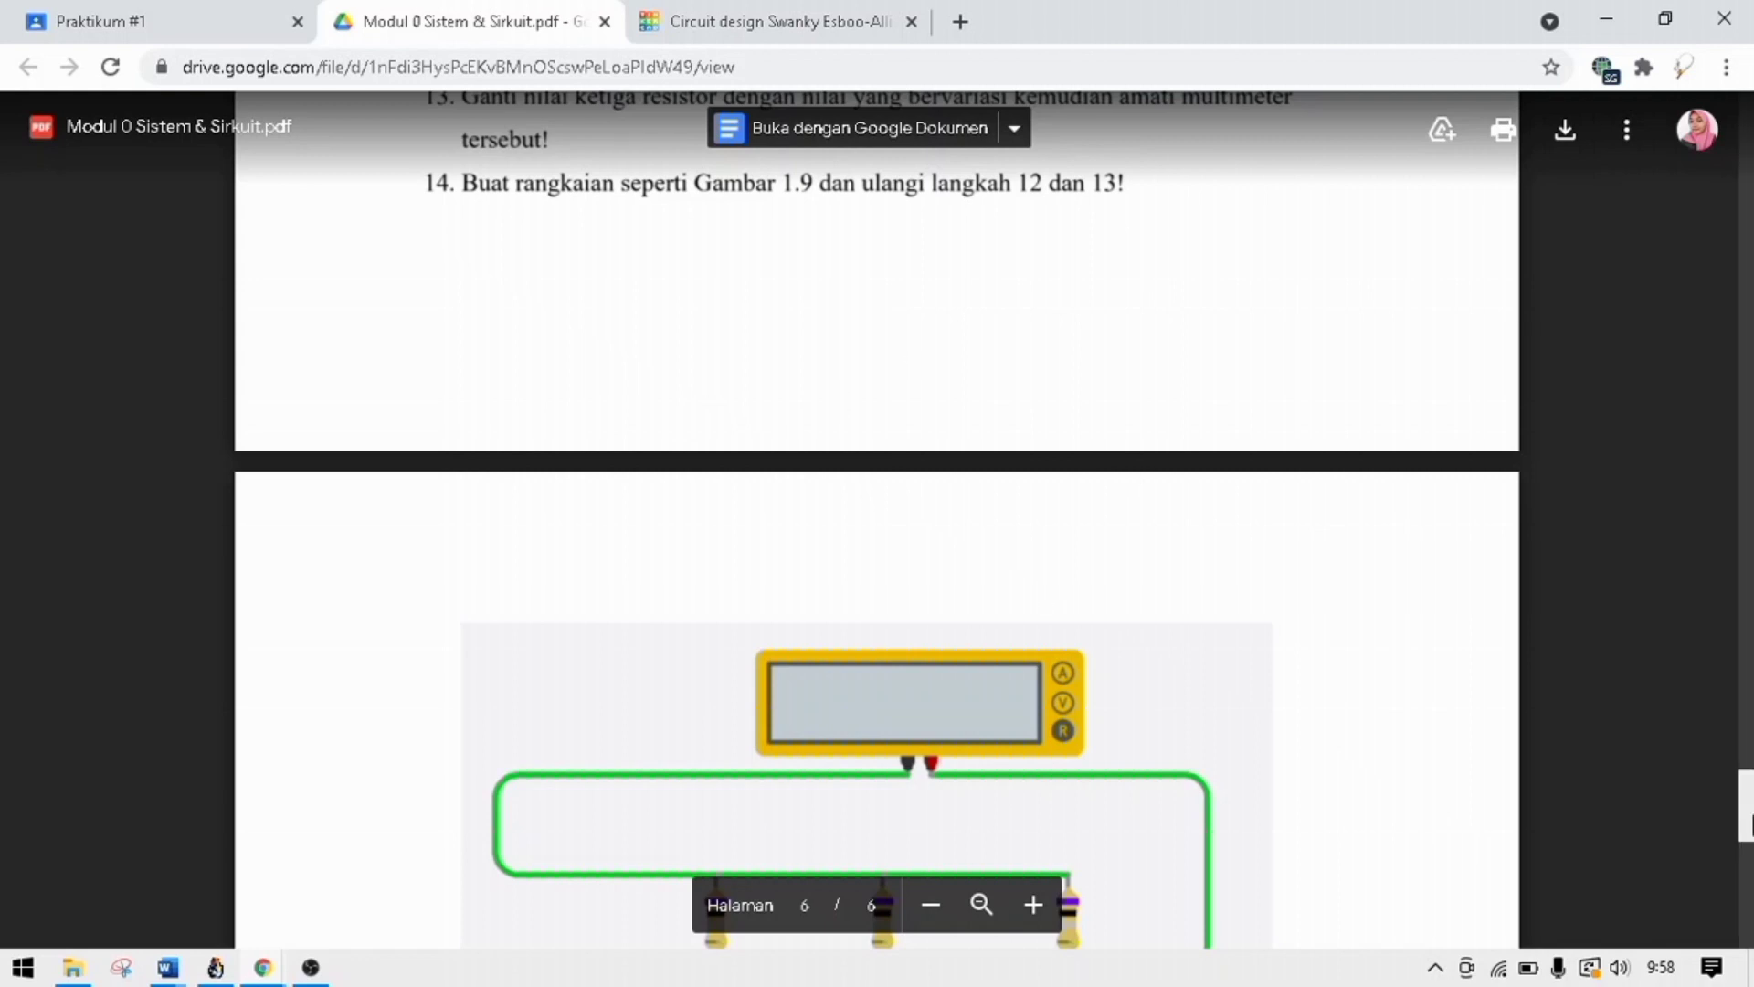
left_click_drag(1749, 820, 1747, 856)
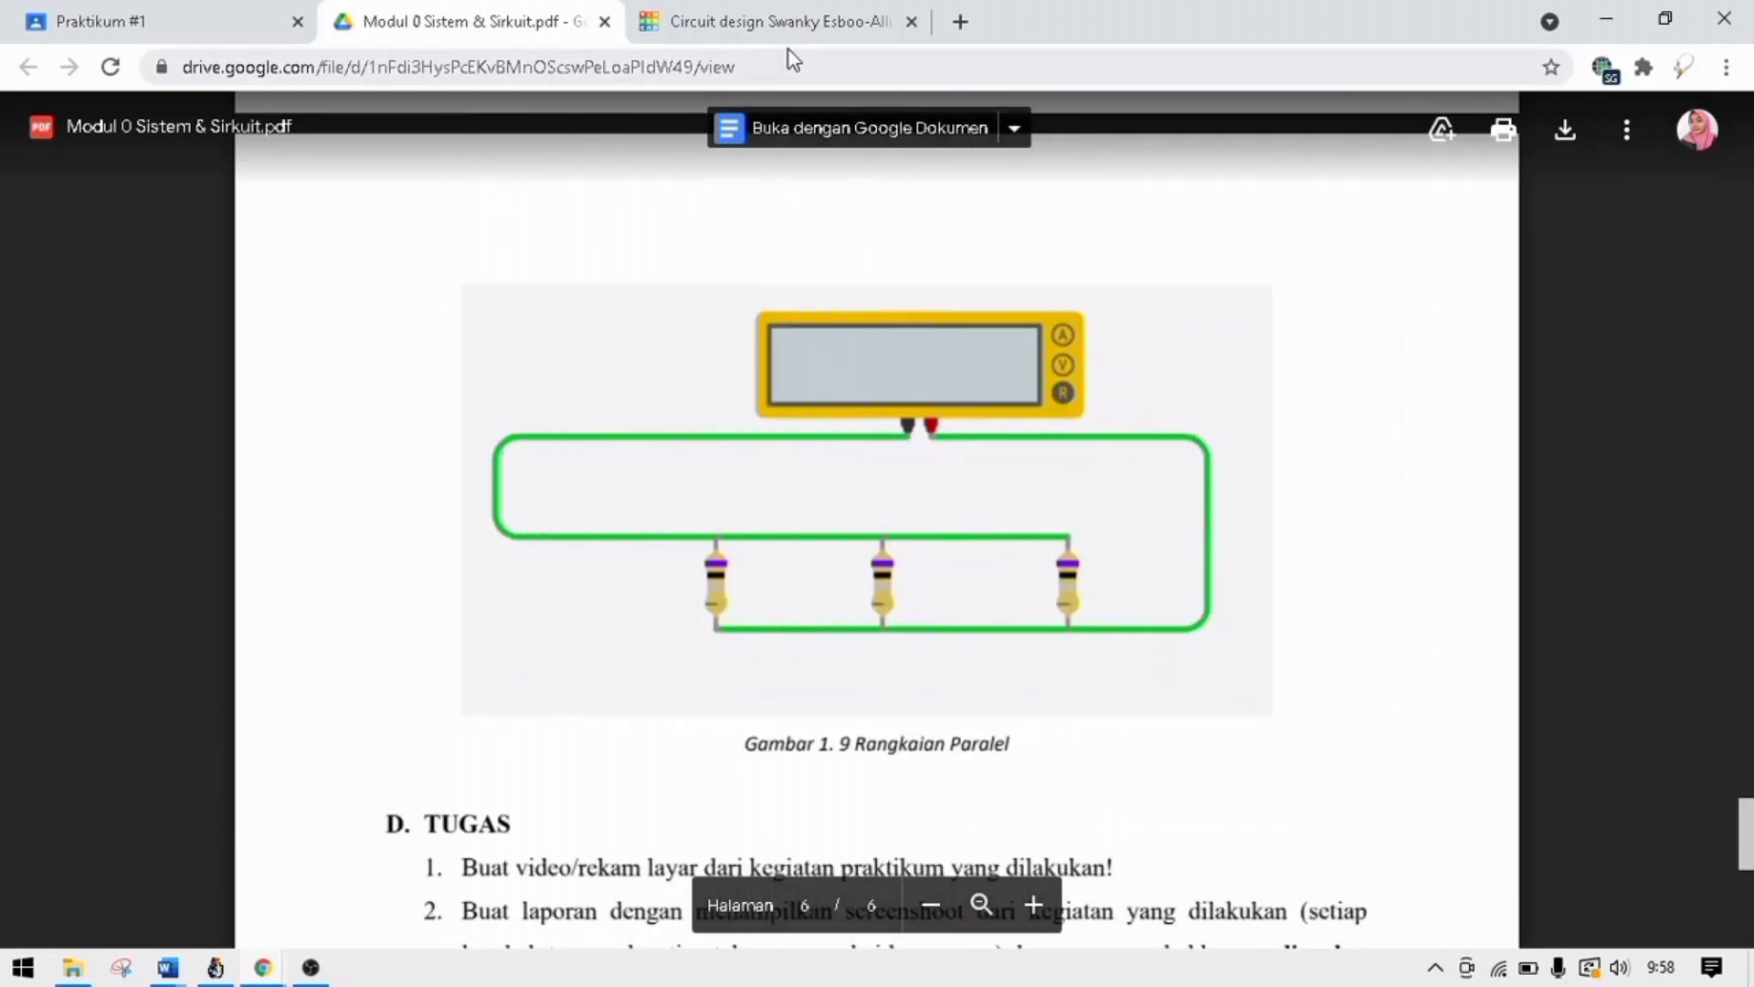
left_click(788, 25)
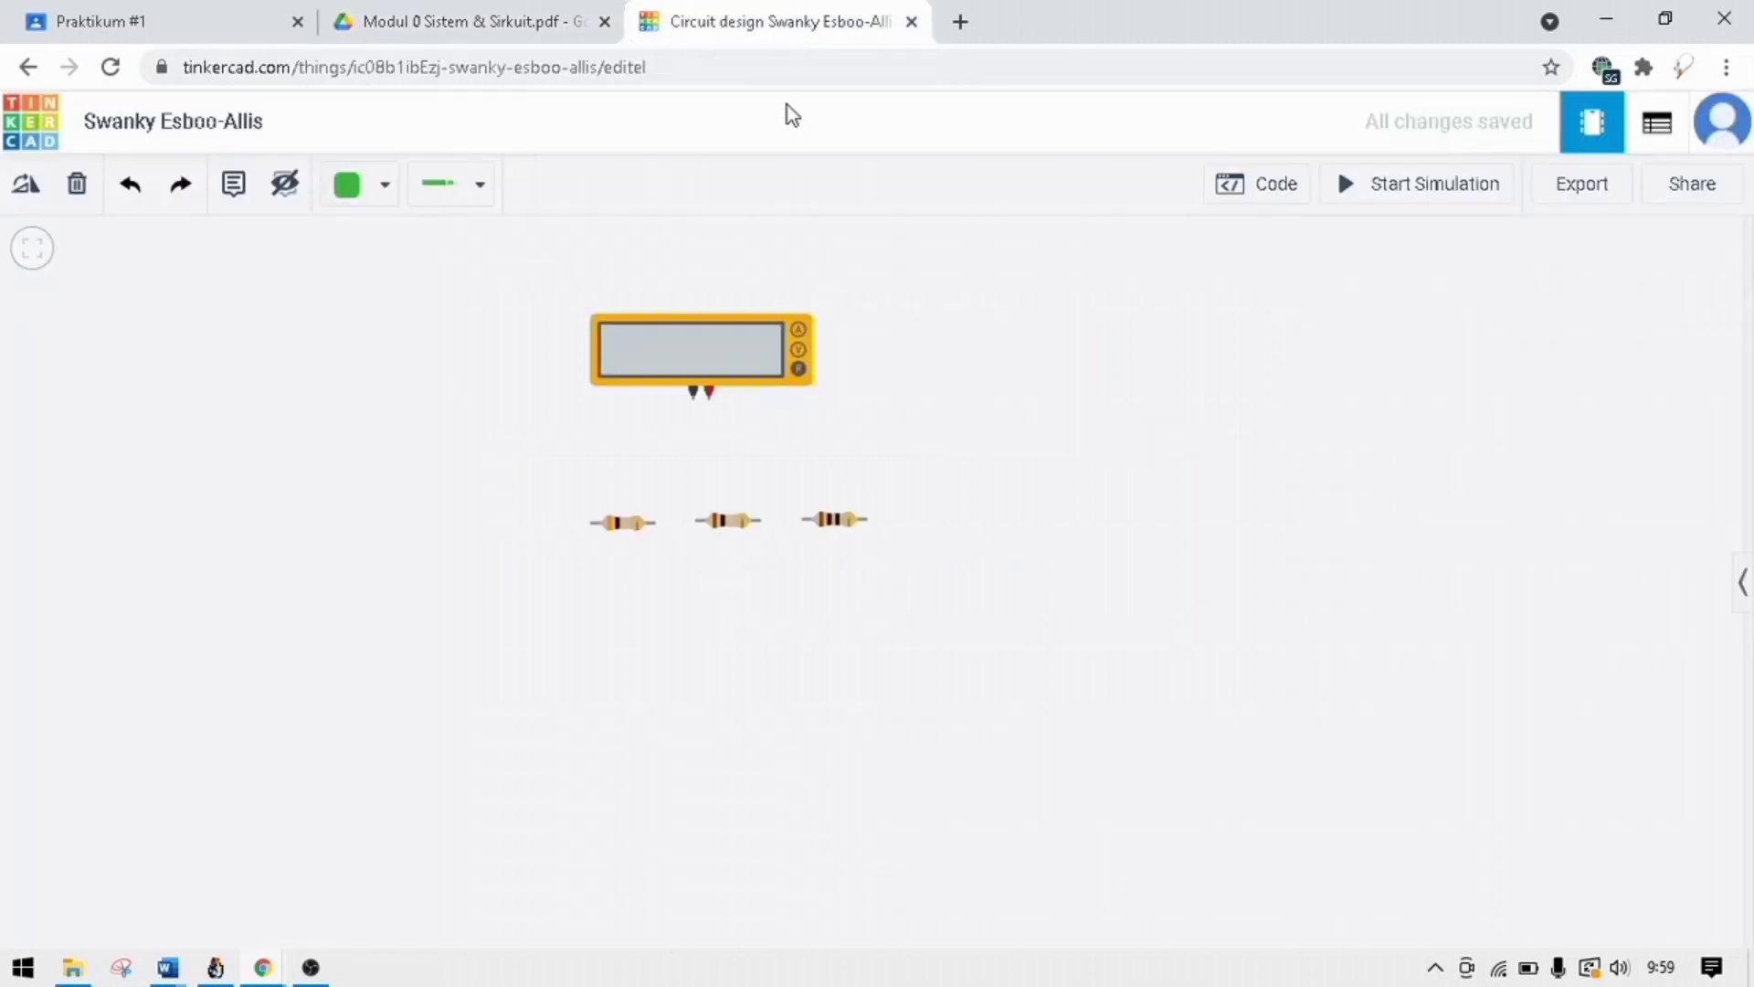
left_click(517, 22)
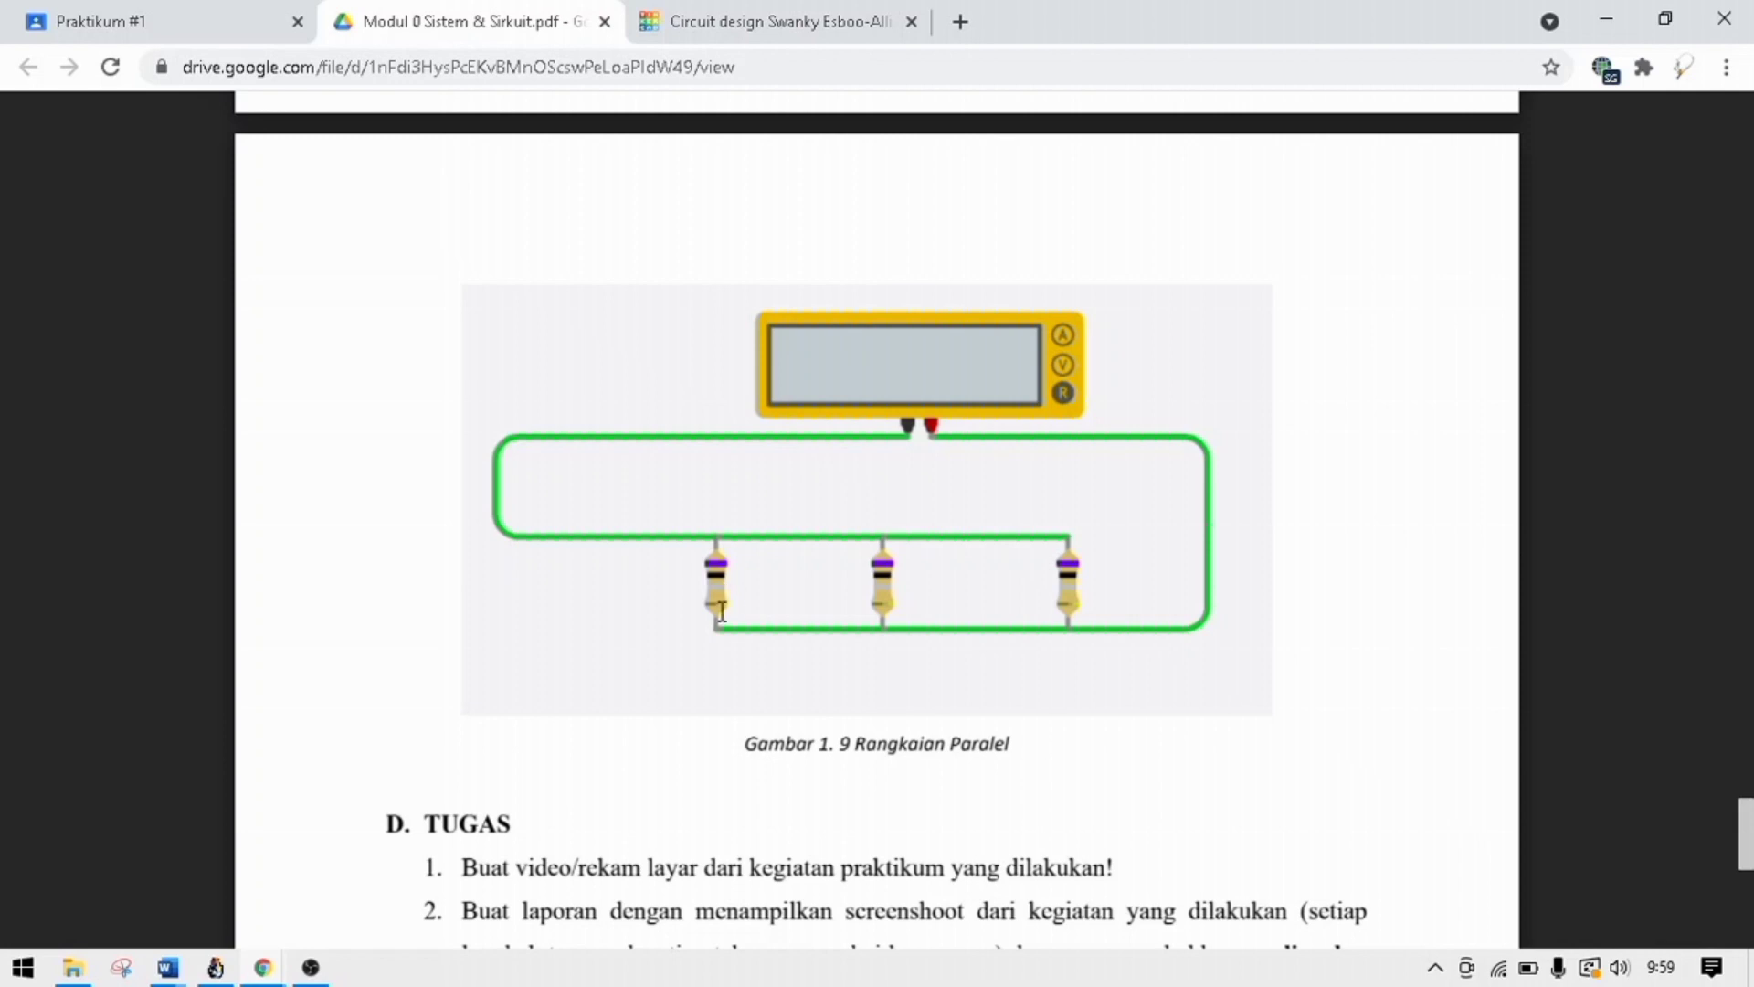
left_click(721, 32)
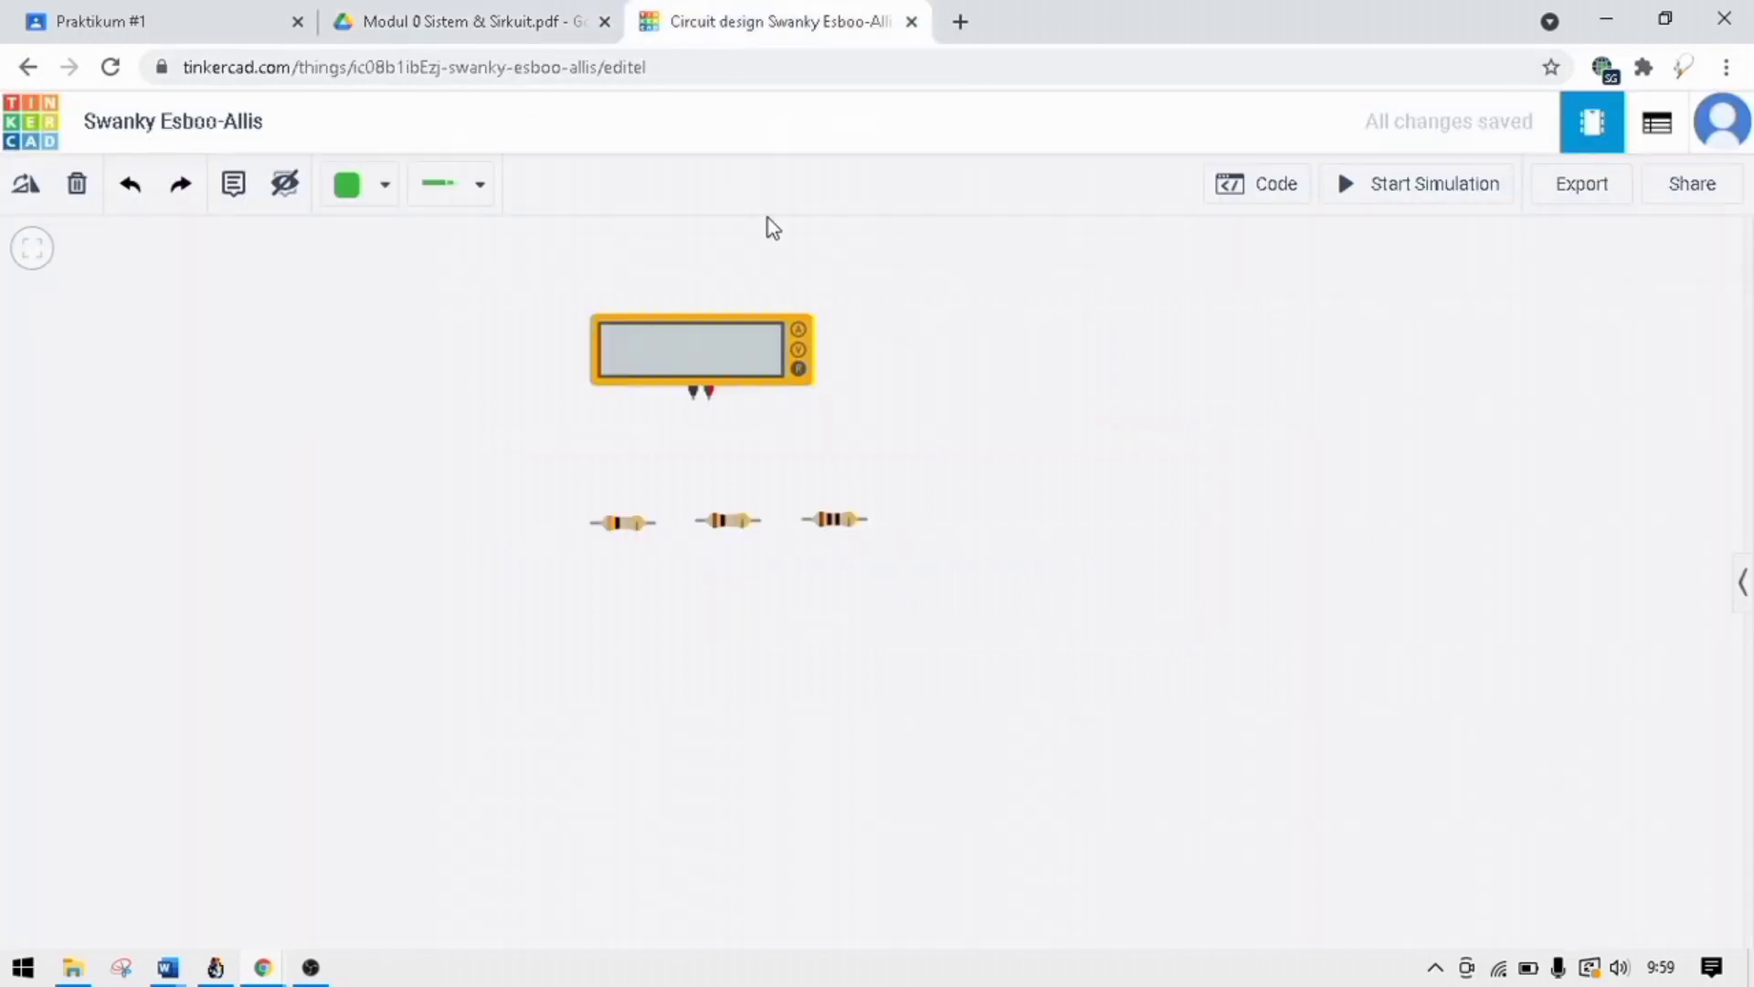
Set the resistance of all three resistors to 6 Ω.
left_click(631, 528)
left_click(1561, 357)
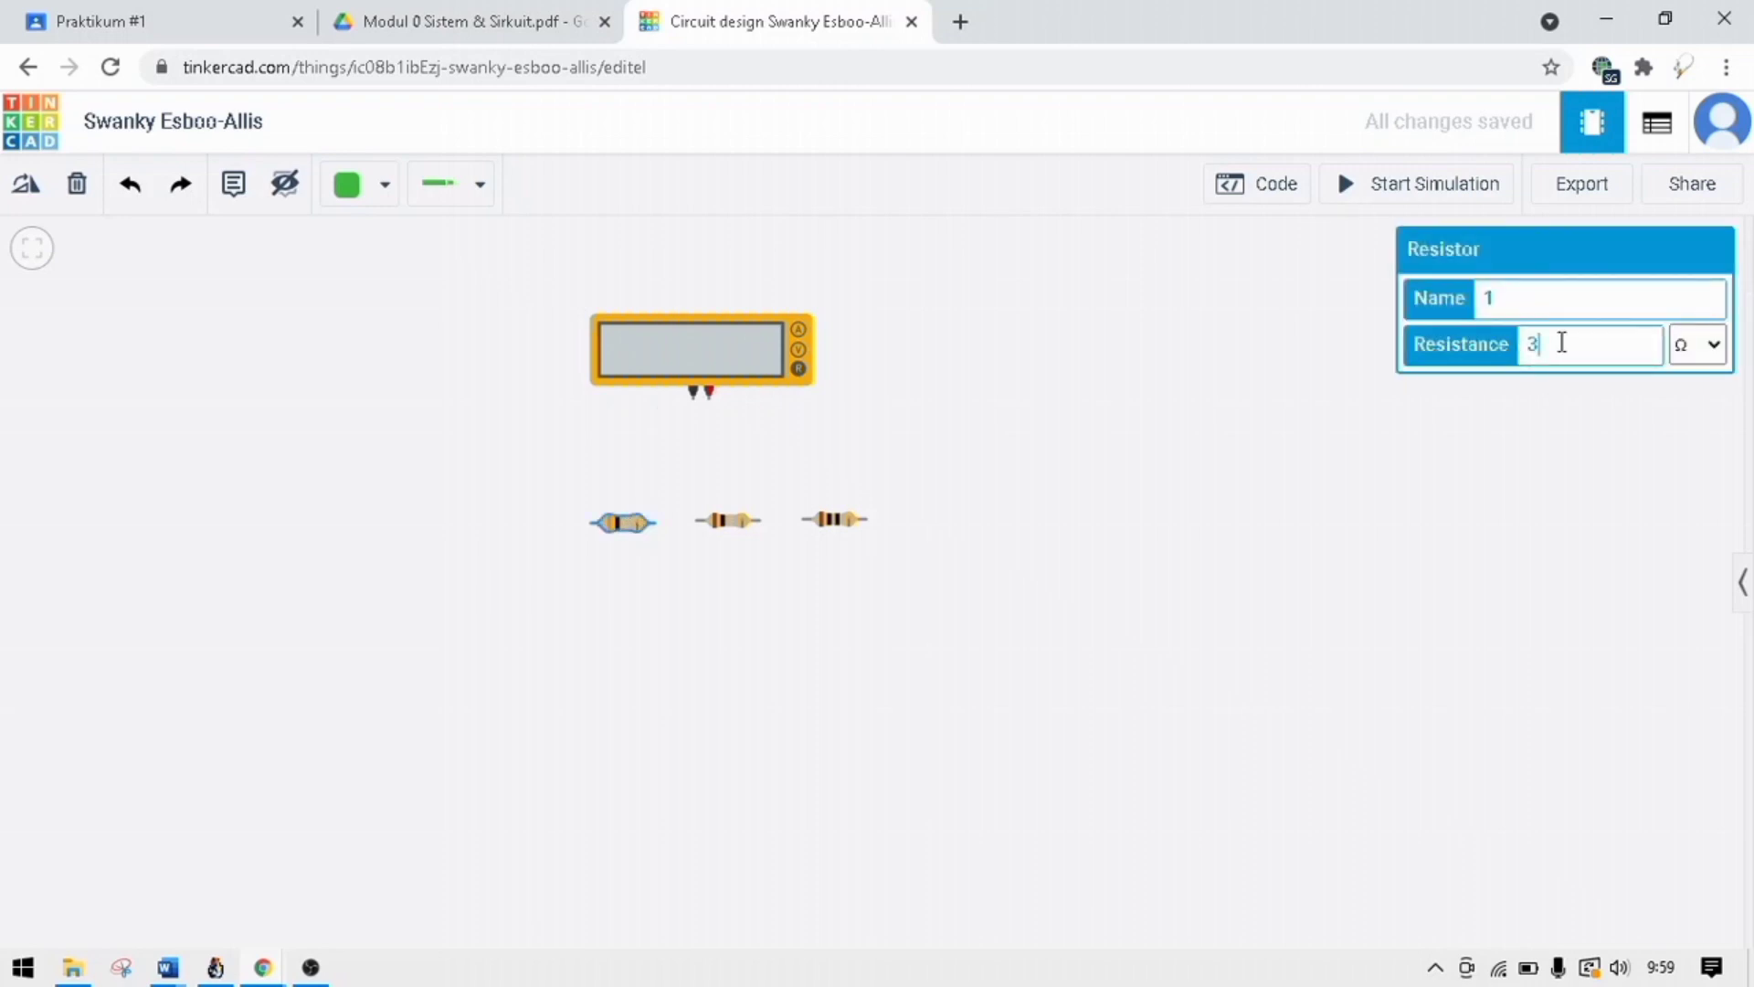
key("BackSpace")
type("6")
left_click(737, 521)
left_click(1594, 350)
key("BackSpace")
type("6")
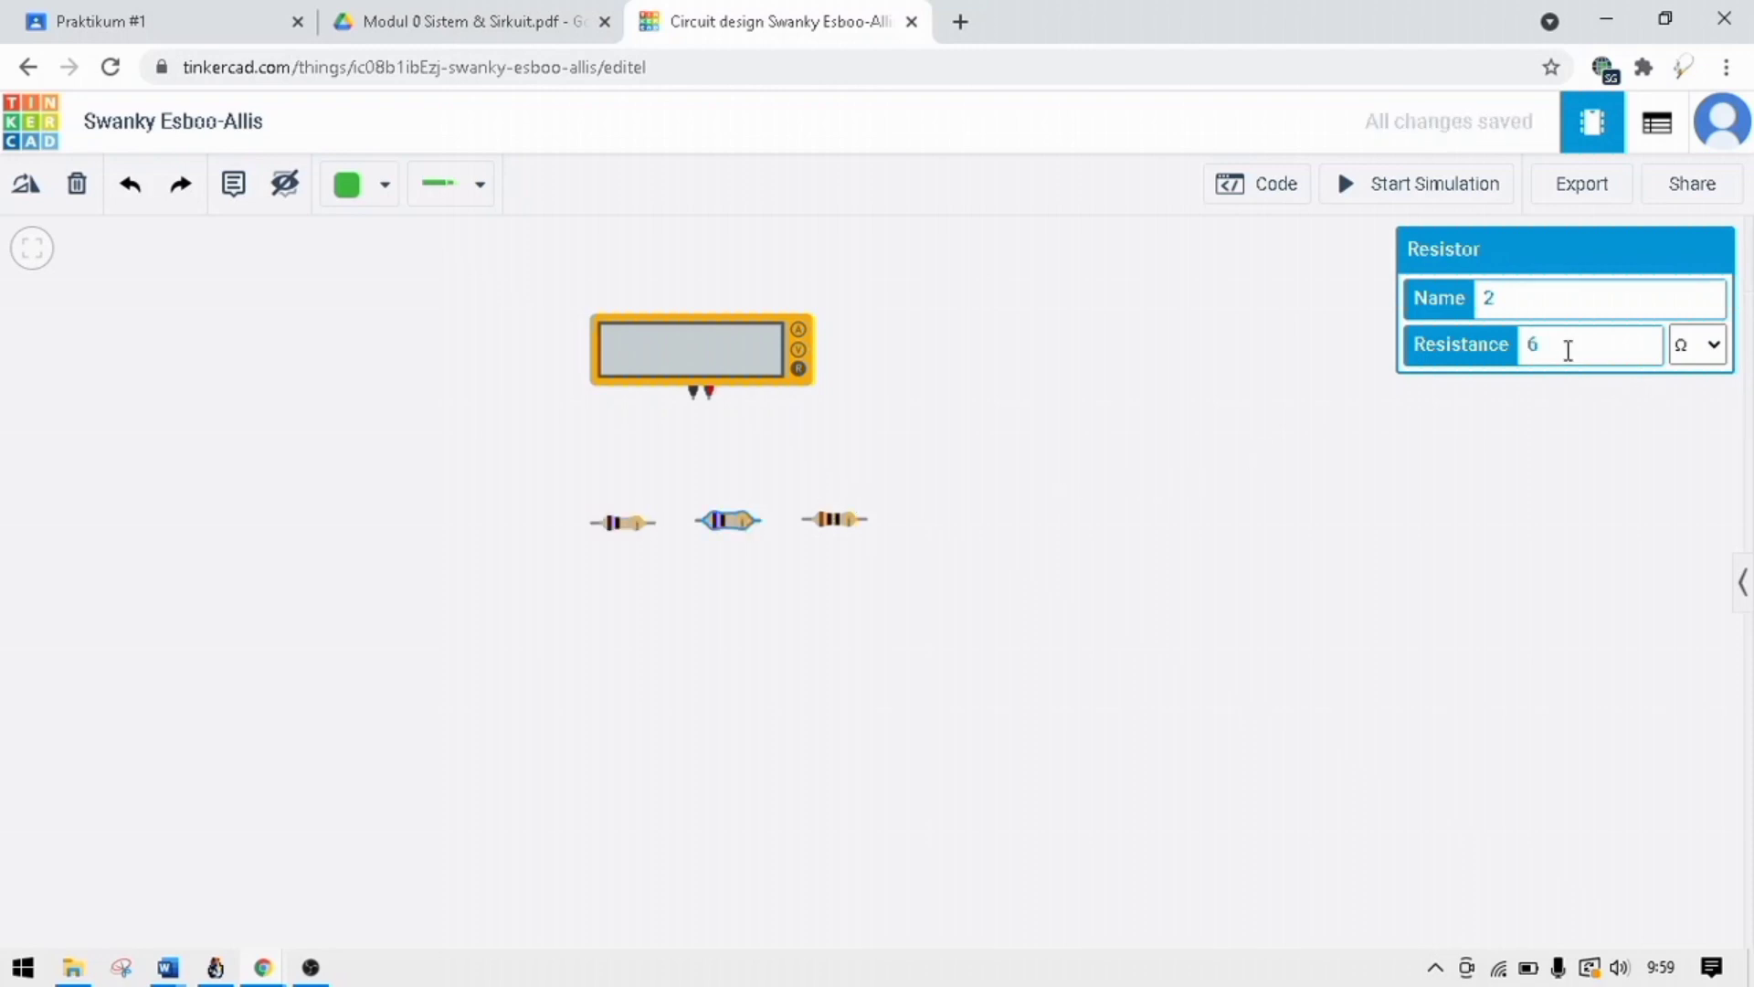
left_click(846, 517)
left_click(1586, 350)
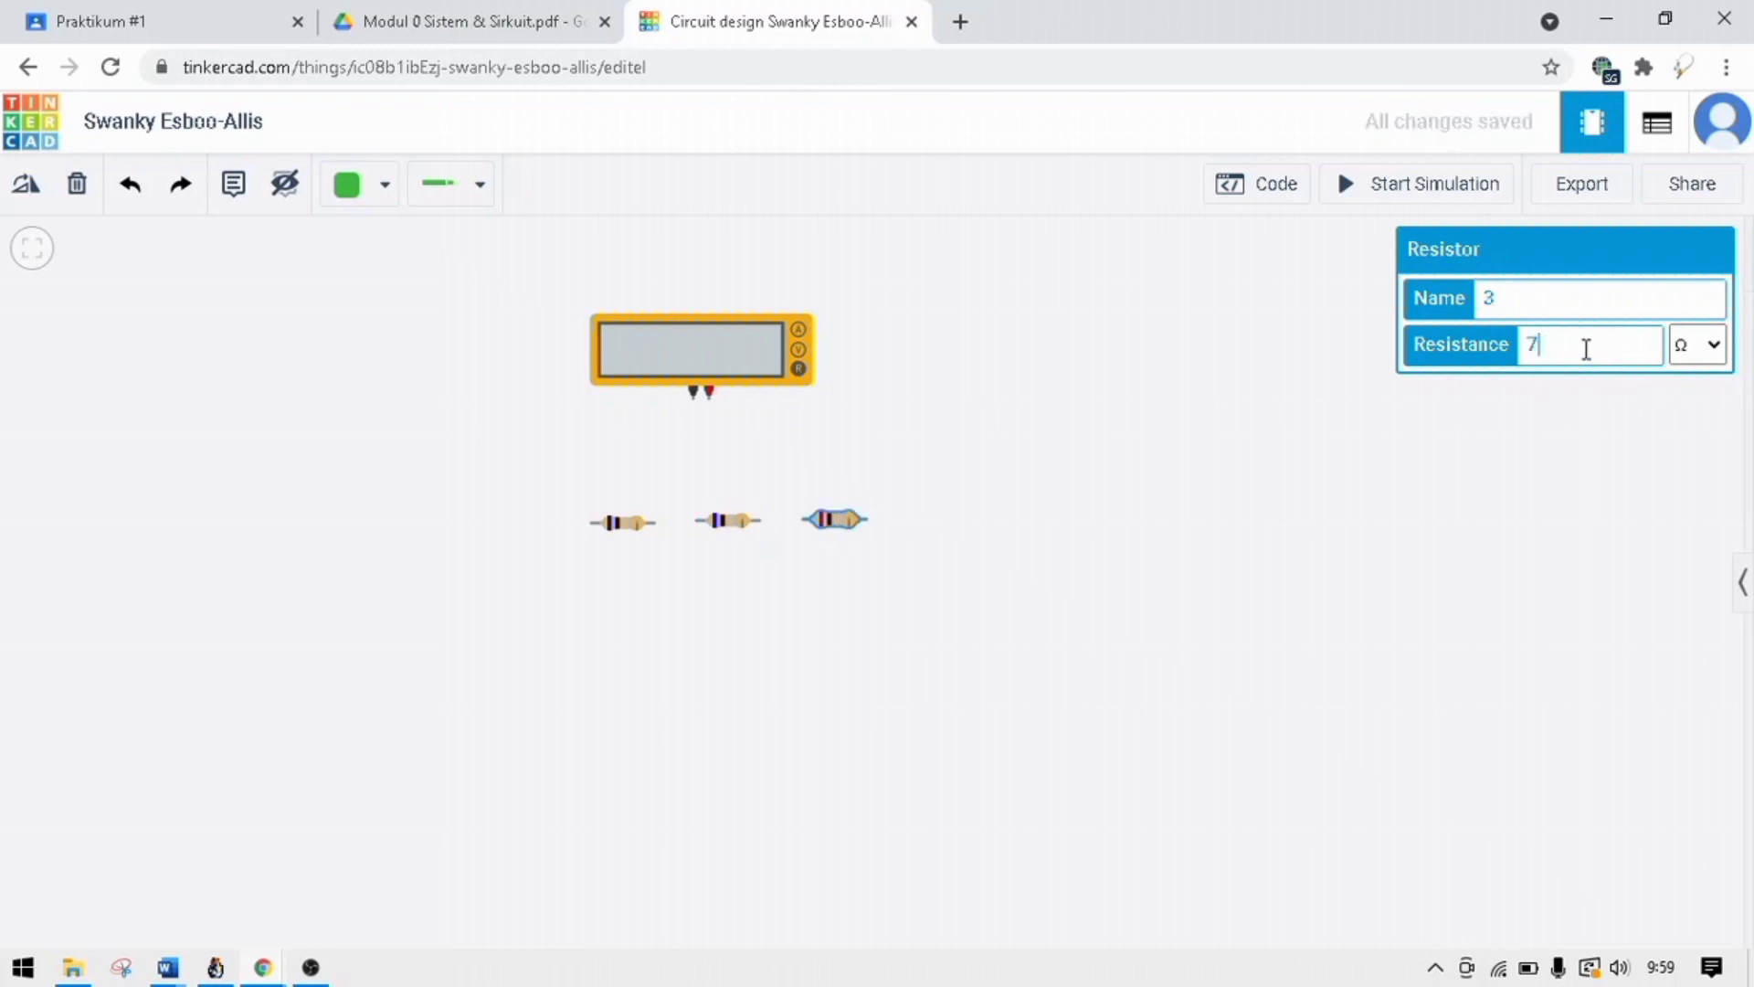
Check Gambar 1.9 in the module PDF and rotate the leftmost resistor 90° clockwise to stand vertically.
left_click(514, 26)
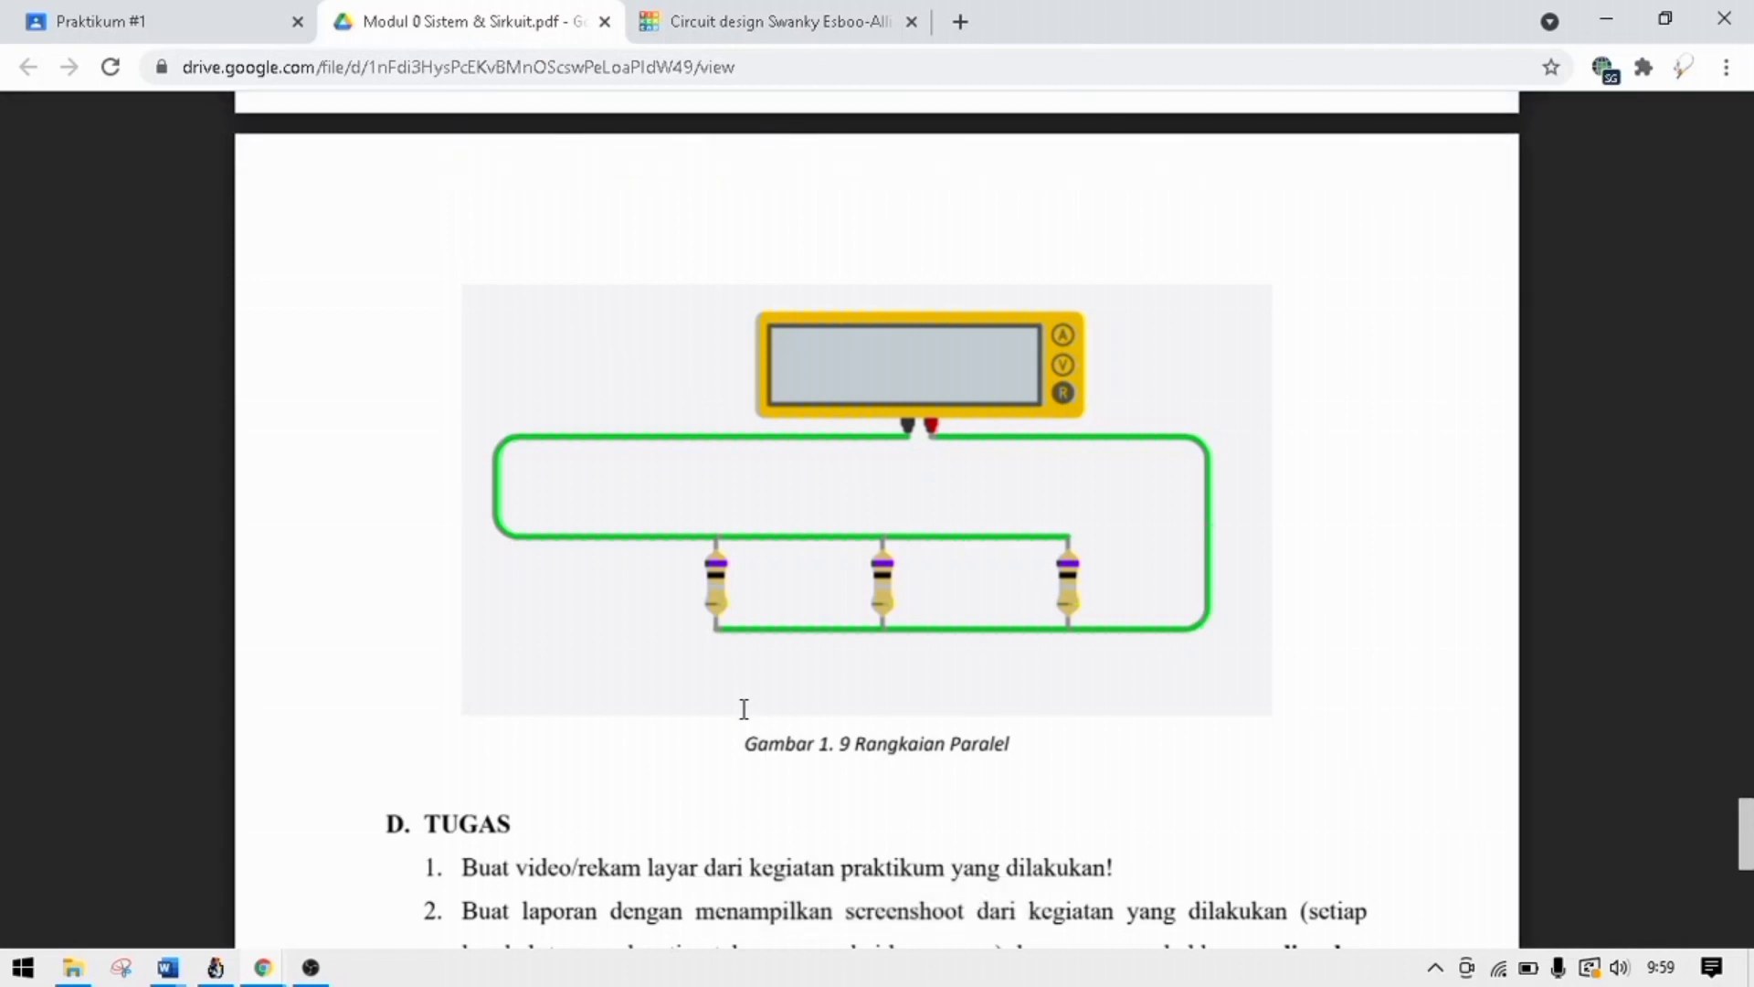
left_click(738, 27)
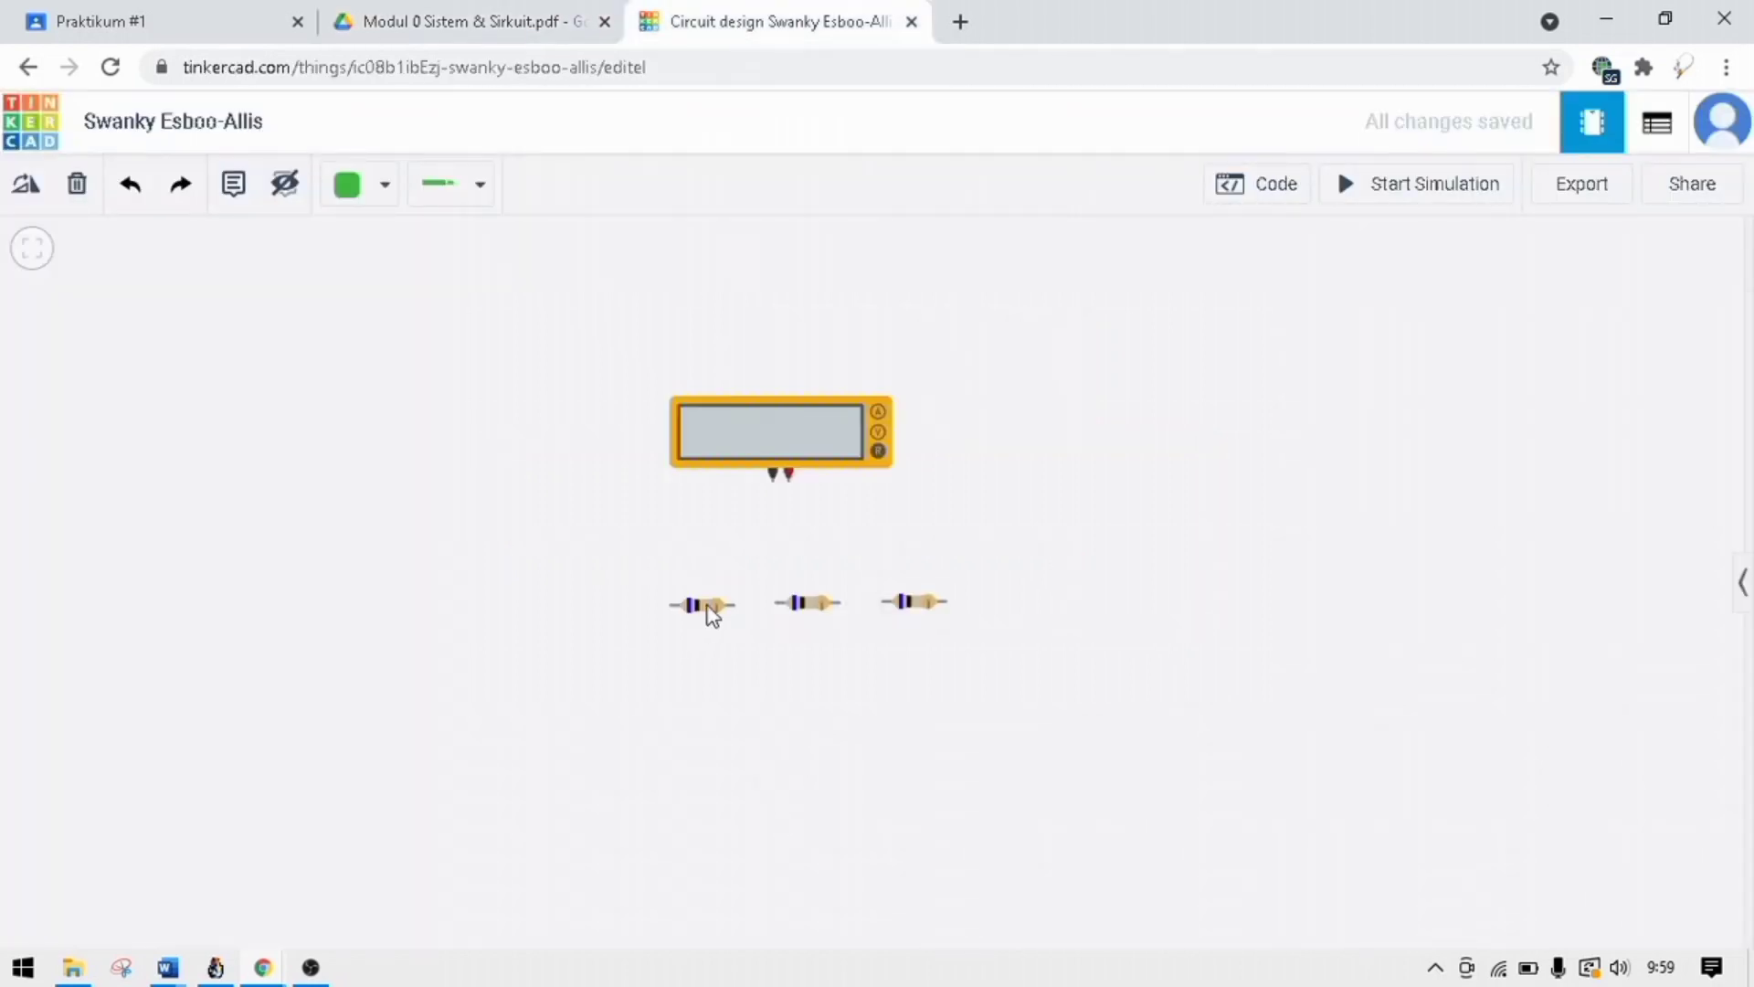
left_click(711, 612)
left_click(31, 185)
left_click(31, 185)
left_click(31, 185)
left_click(541, 462)
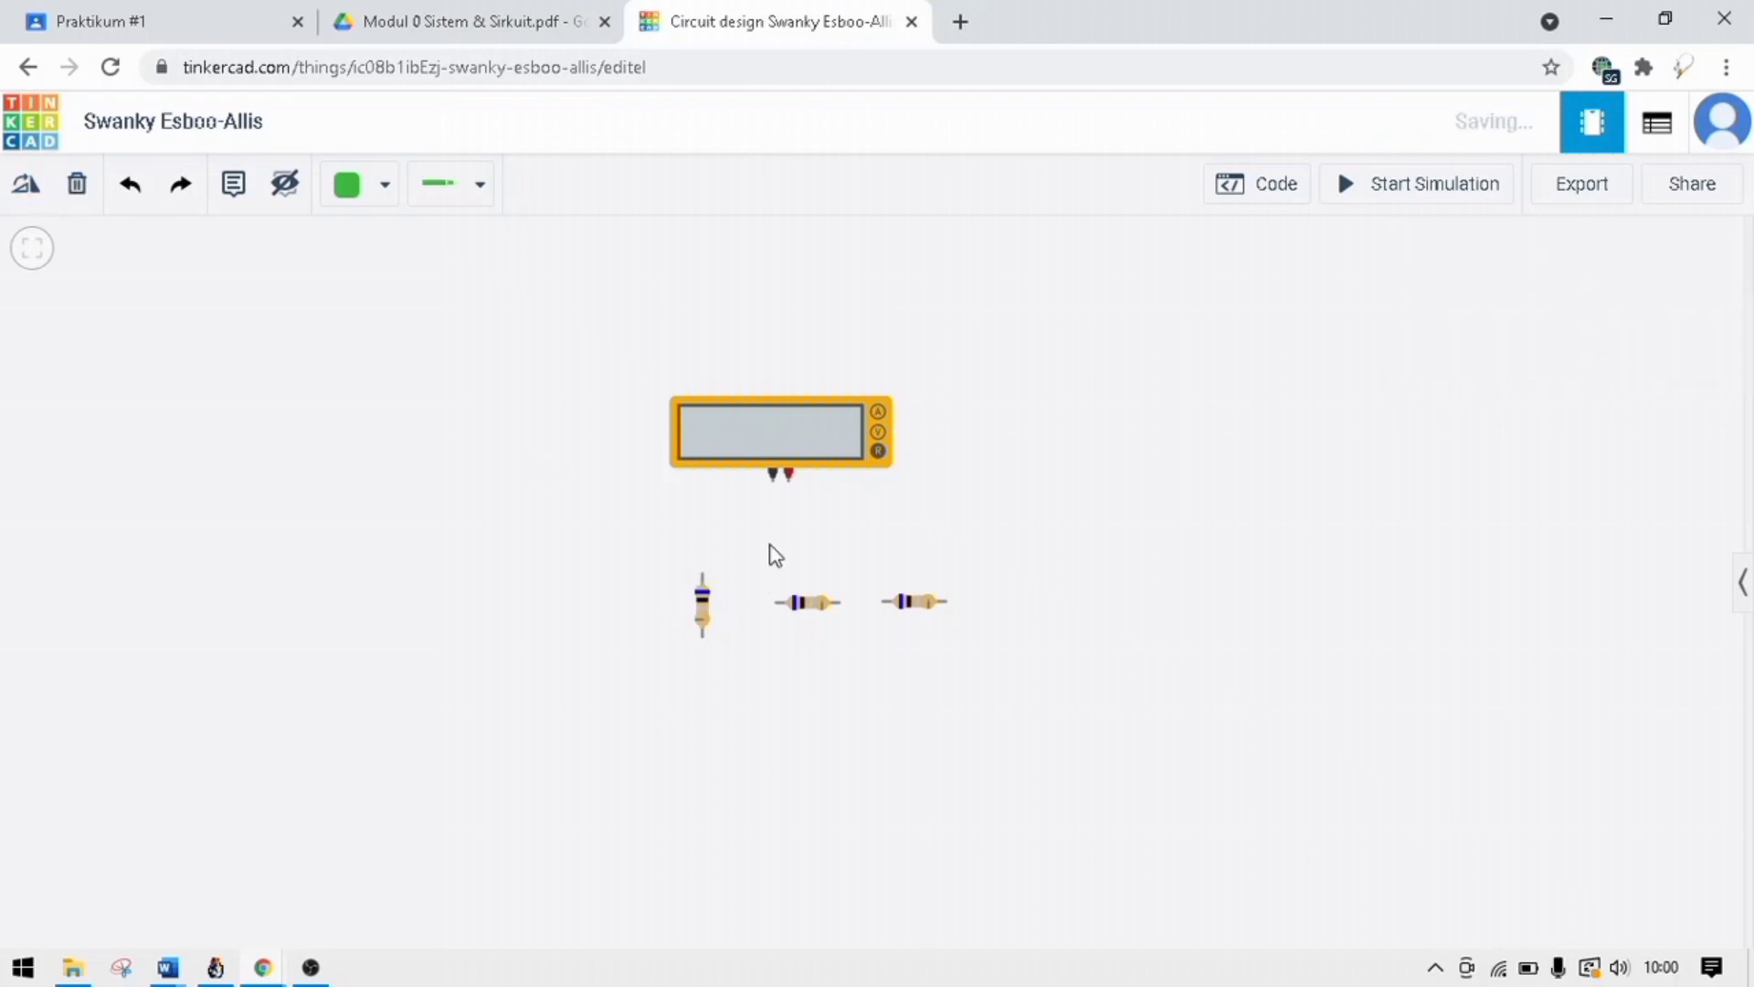
Rotate the middle and rightmost resistors 90° clockwise so they stand vertically.
left_click(800, 606)
left_click(36, 186)
left_click(36, 185)
left_click(36, 185)
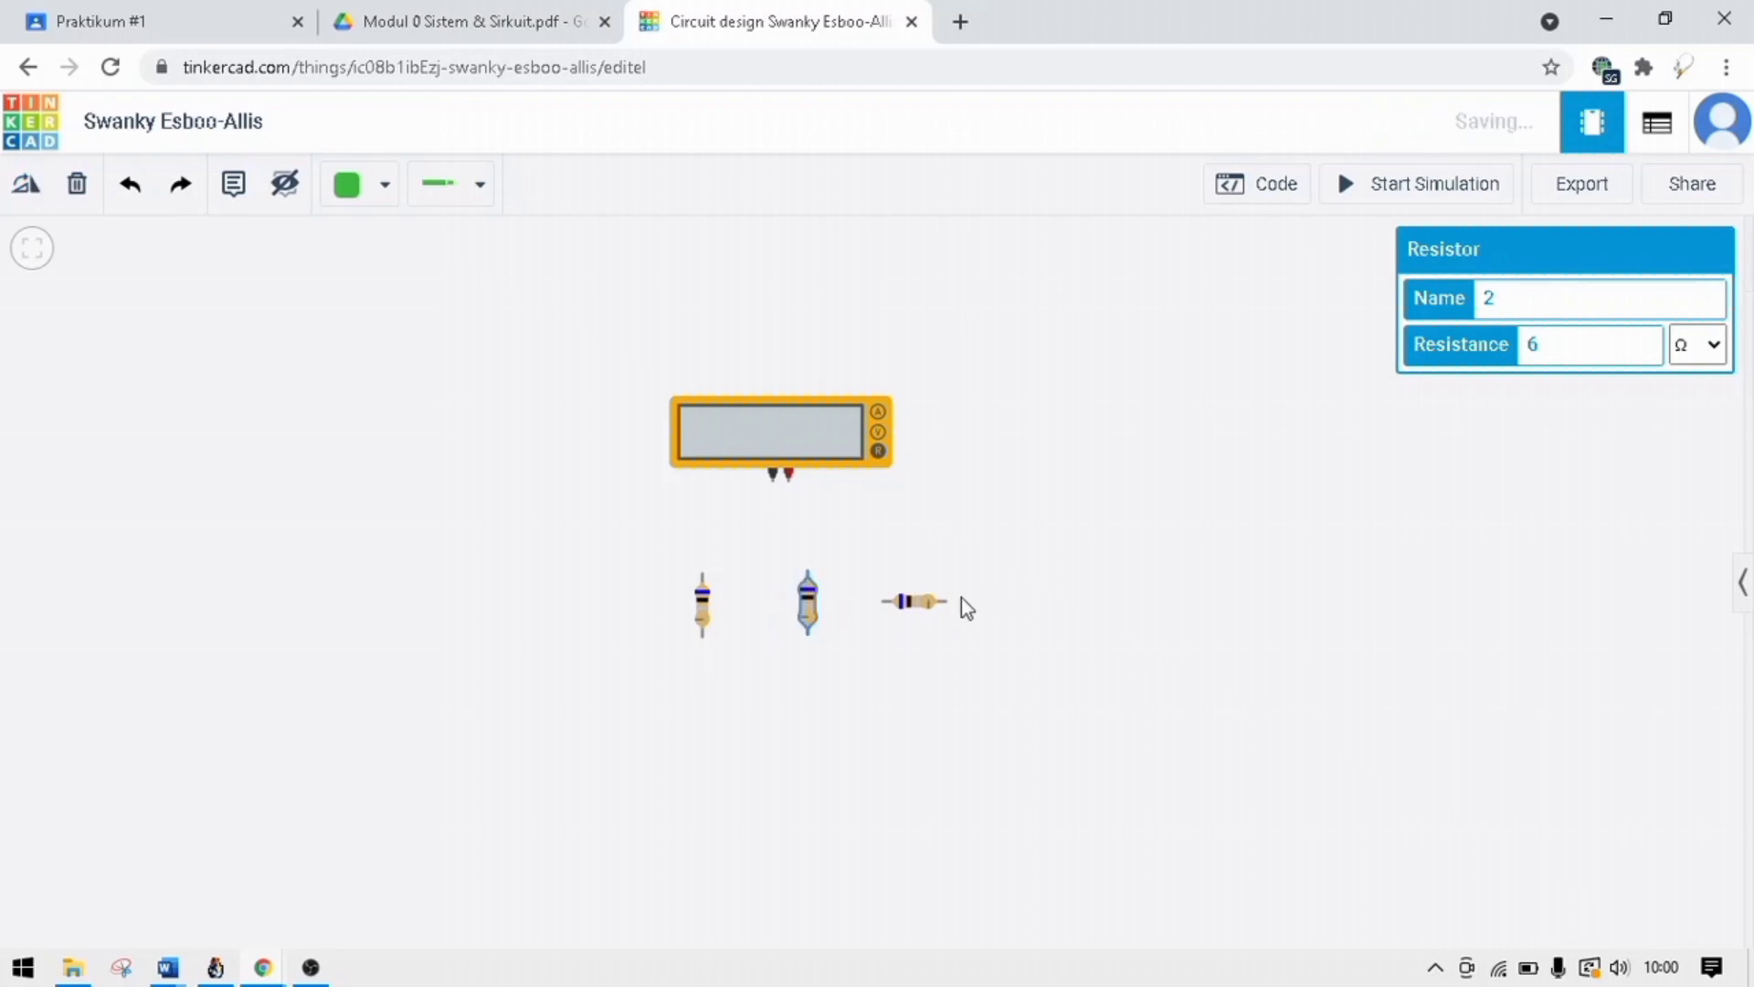
left_click(929, 602)
left_click(31, 185)
left_click(30, 187)
left_click(29, 187)
mouse_move(880, 554)
left_mouse_down()
mouse_move(814, 502)
mouse_move(913, 576)
mouse_move(895, 537)
left_mouse_up()
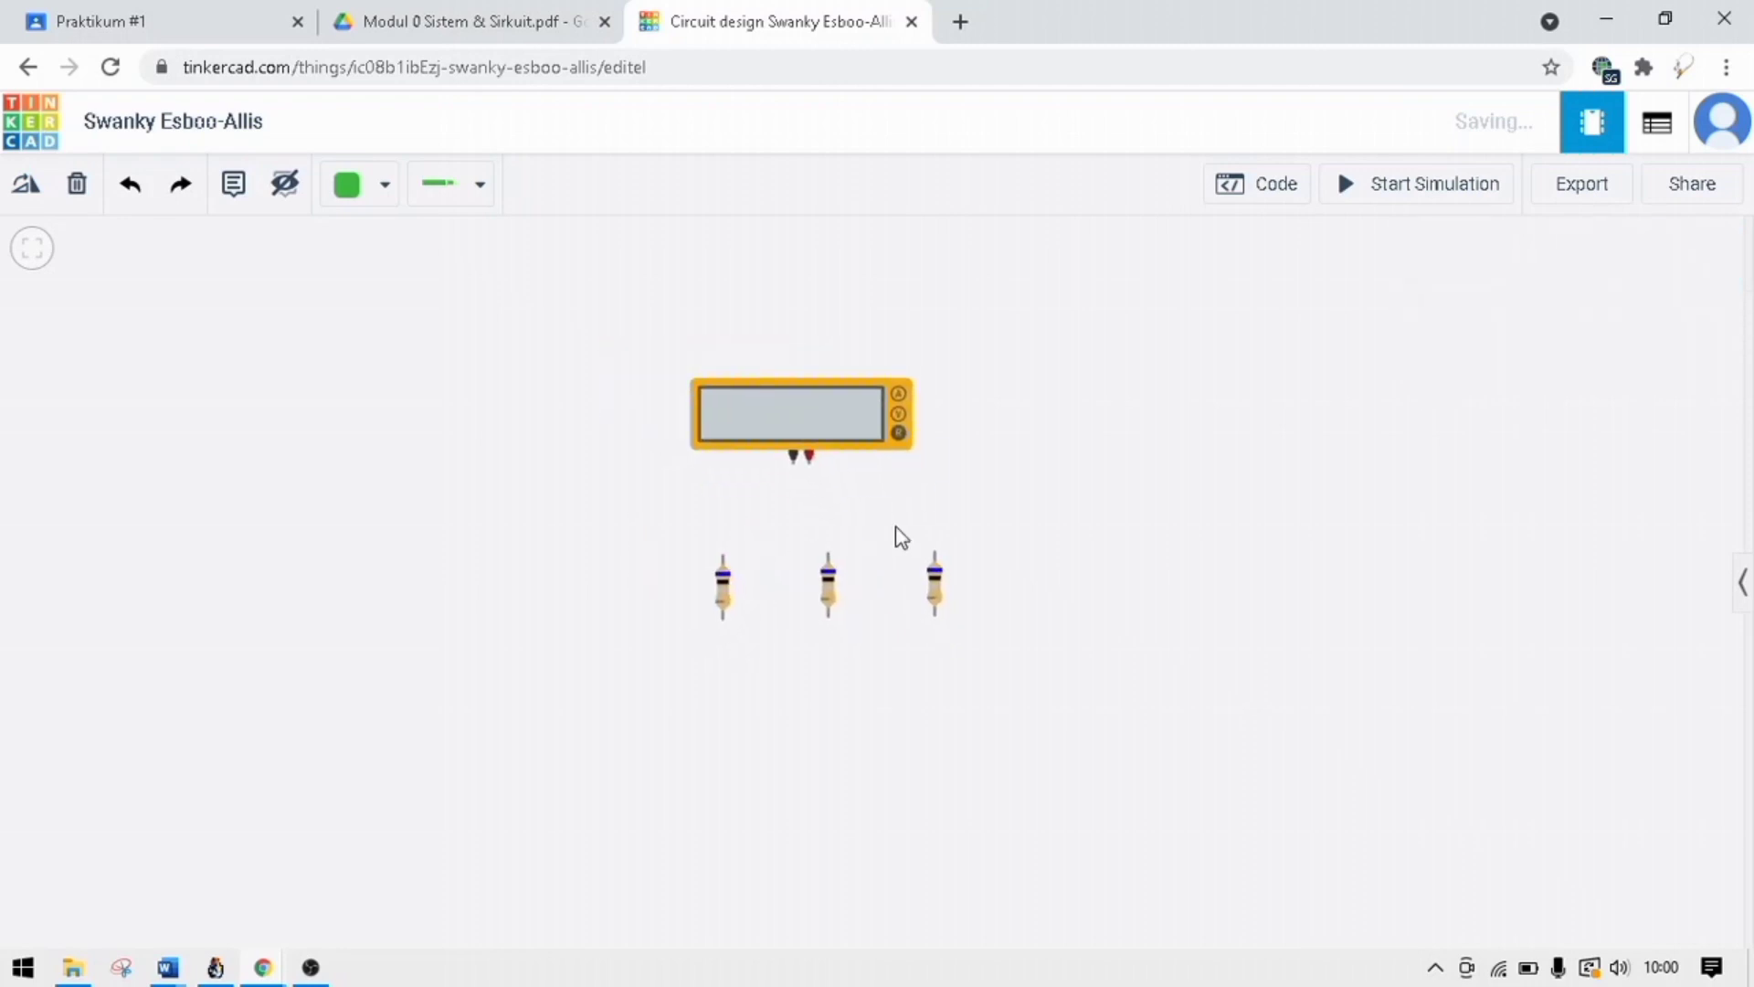
Wire the multimeter's positive terminal to the rightmost resistor's lower terminal, routing around the resistor's outer side with two right-angle bends.
left_click(807, 461)
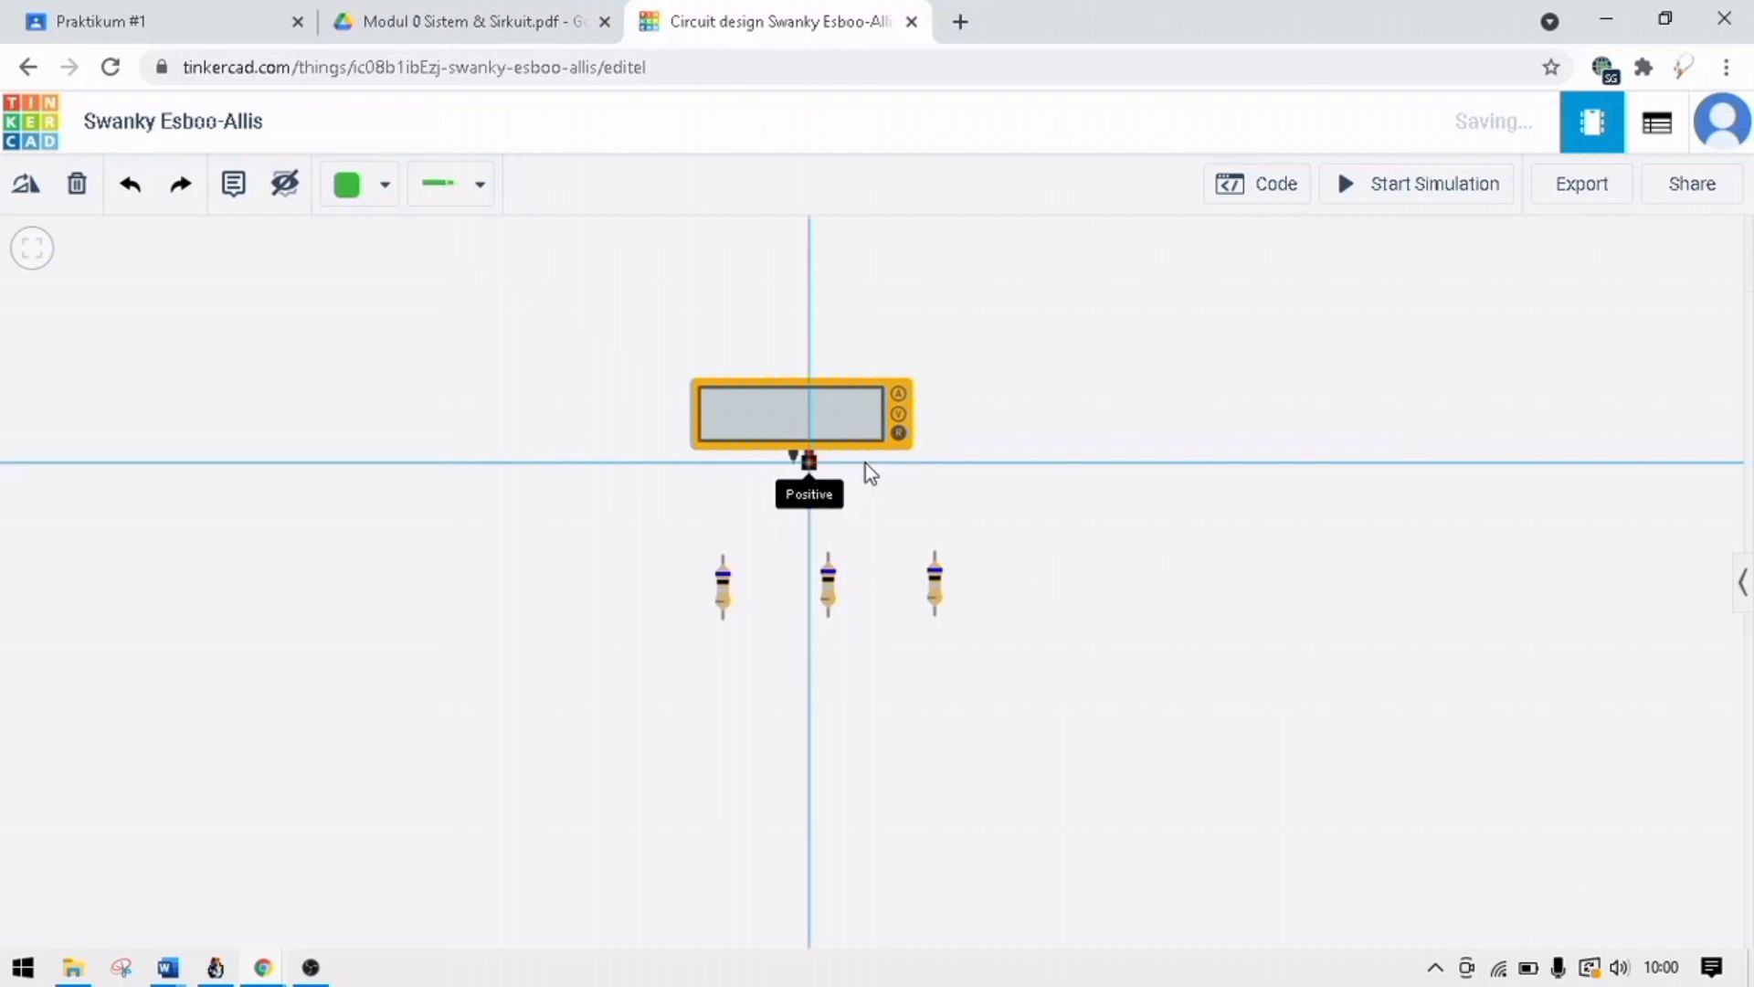
left_click(987, 464)
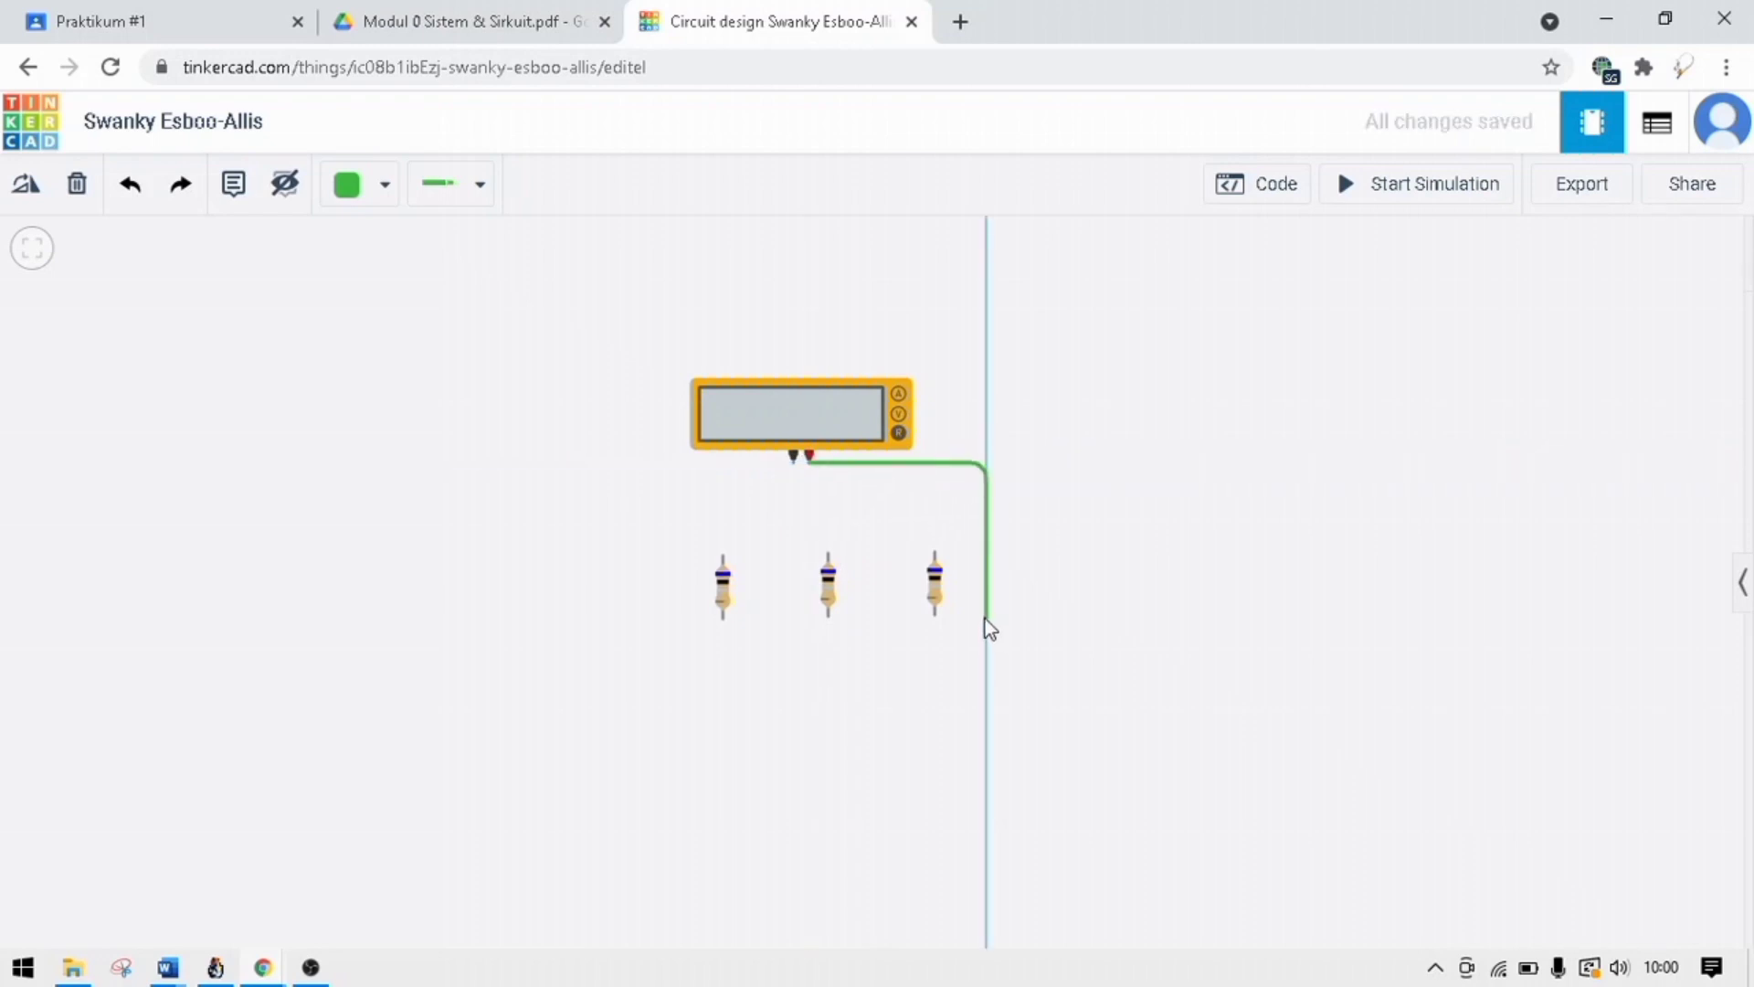
left_click(985, 617)
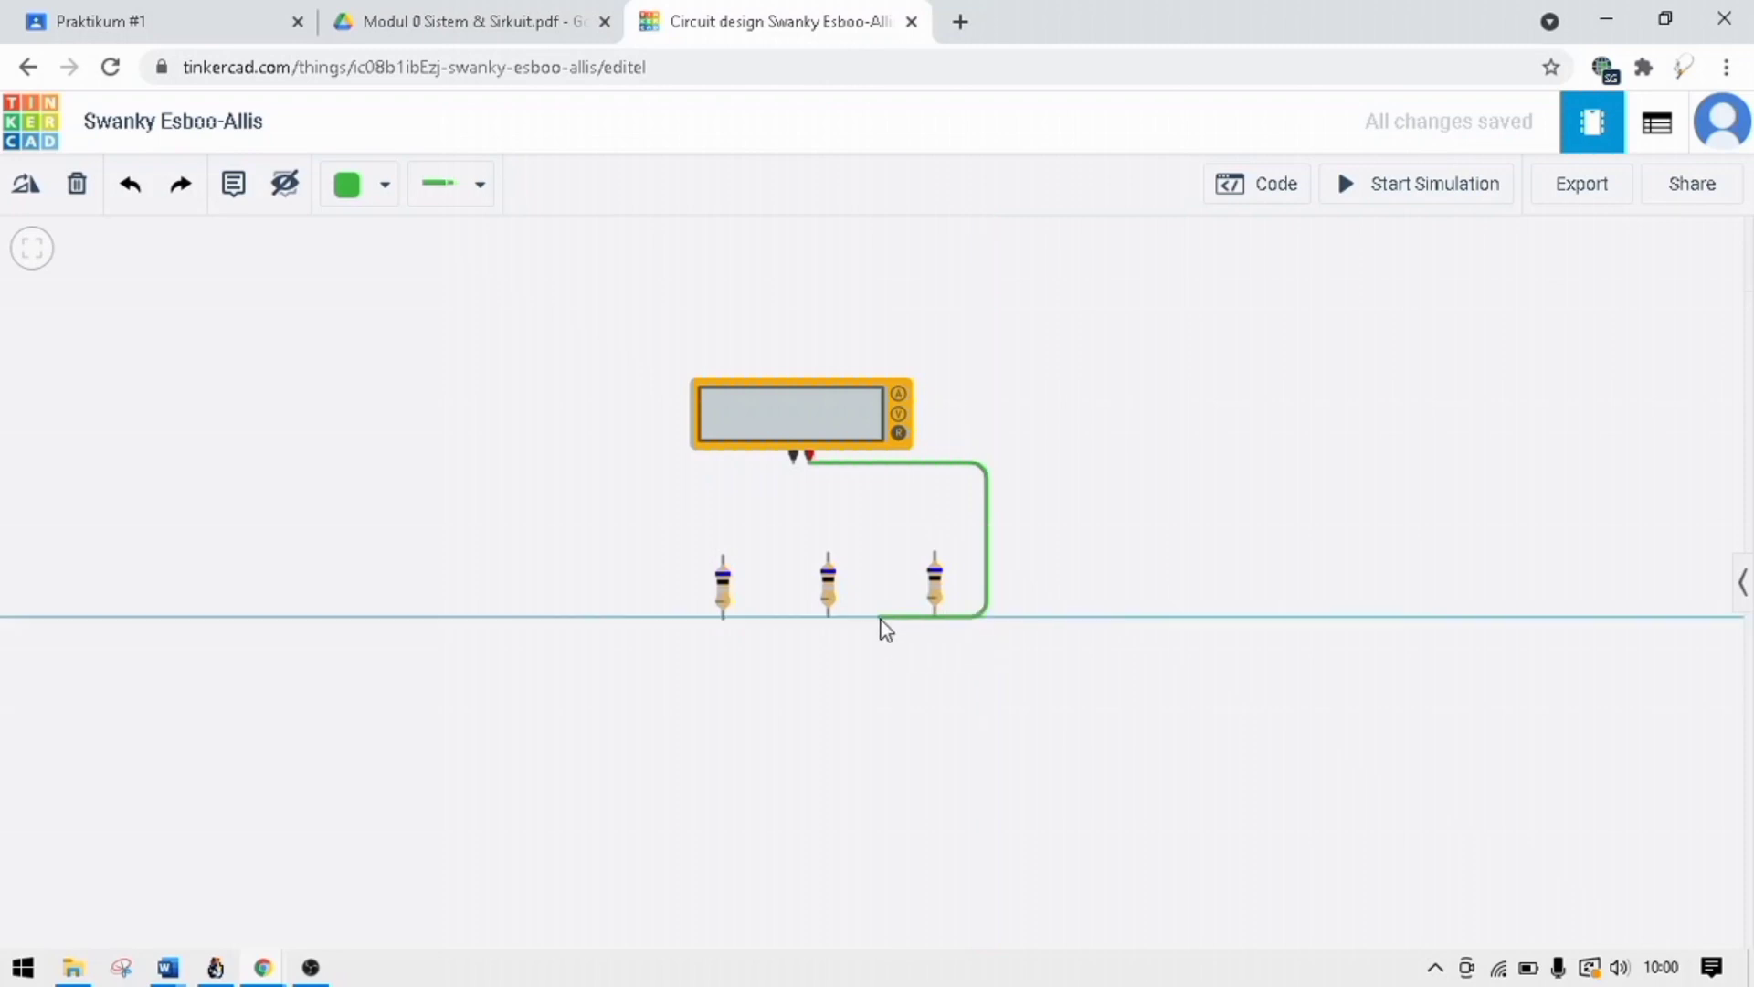
left_click(935, 621)
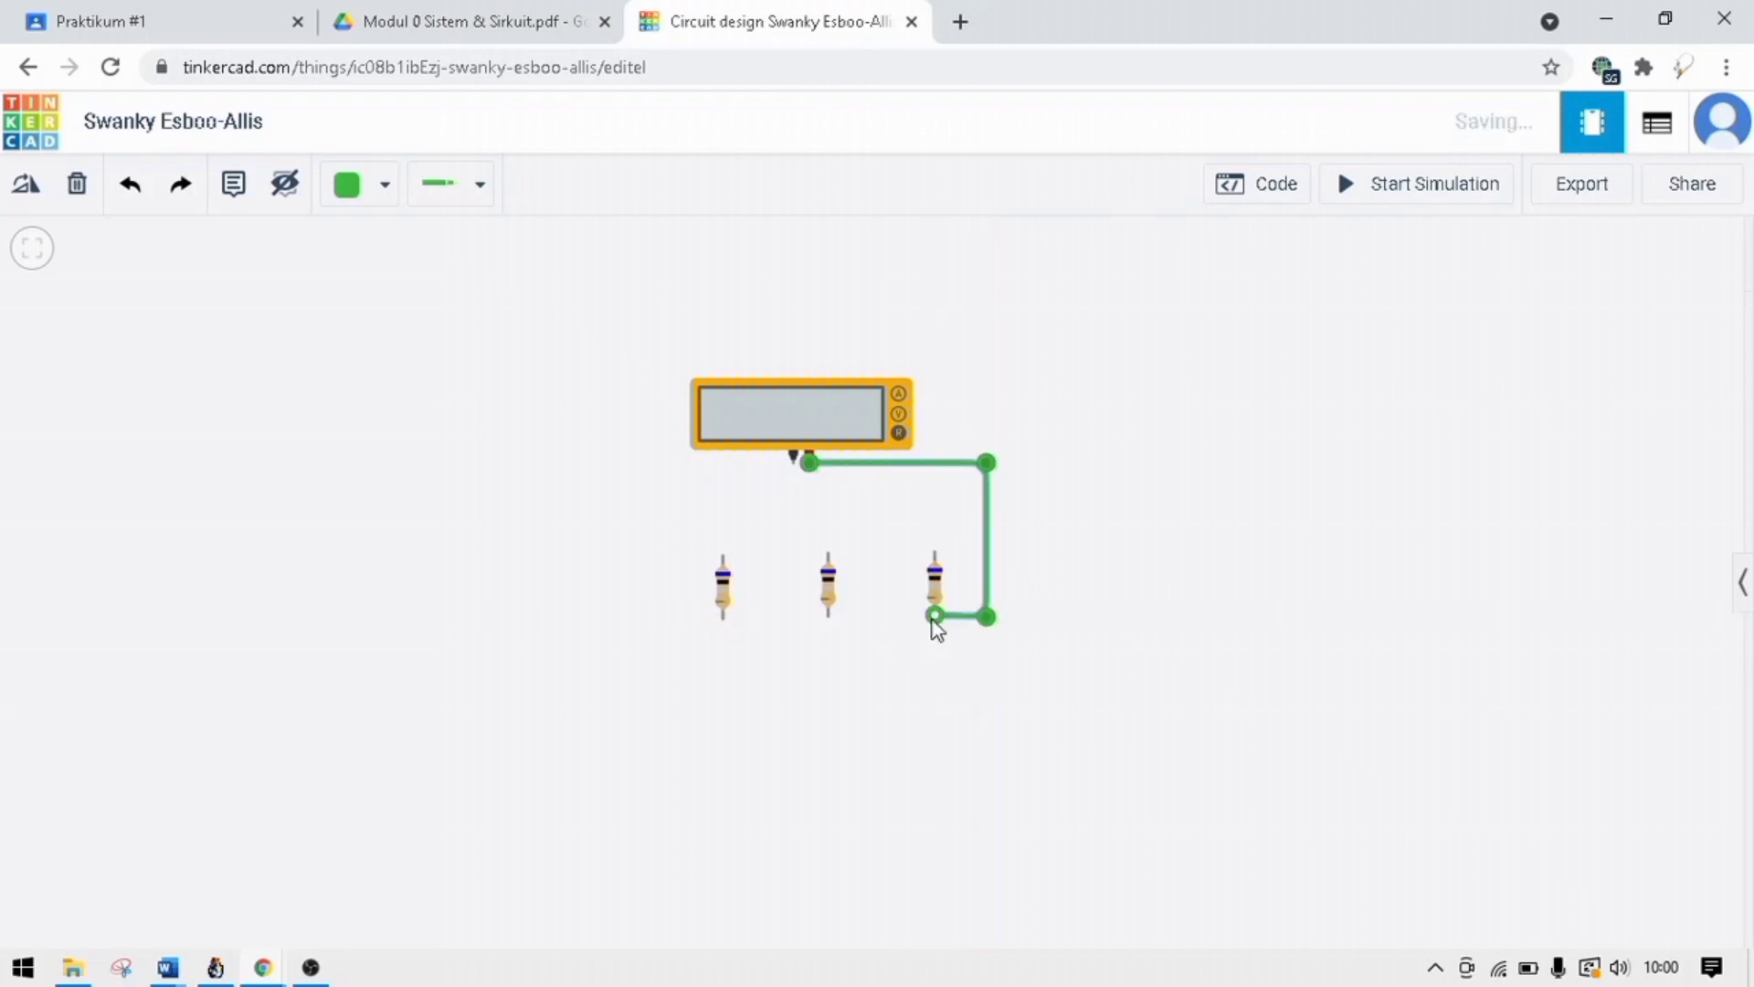
left_click(924, 629)
left_click_drag(919, 618, 927, 617)
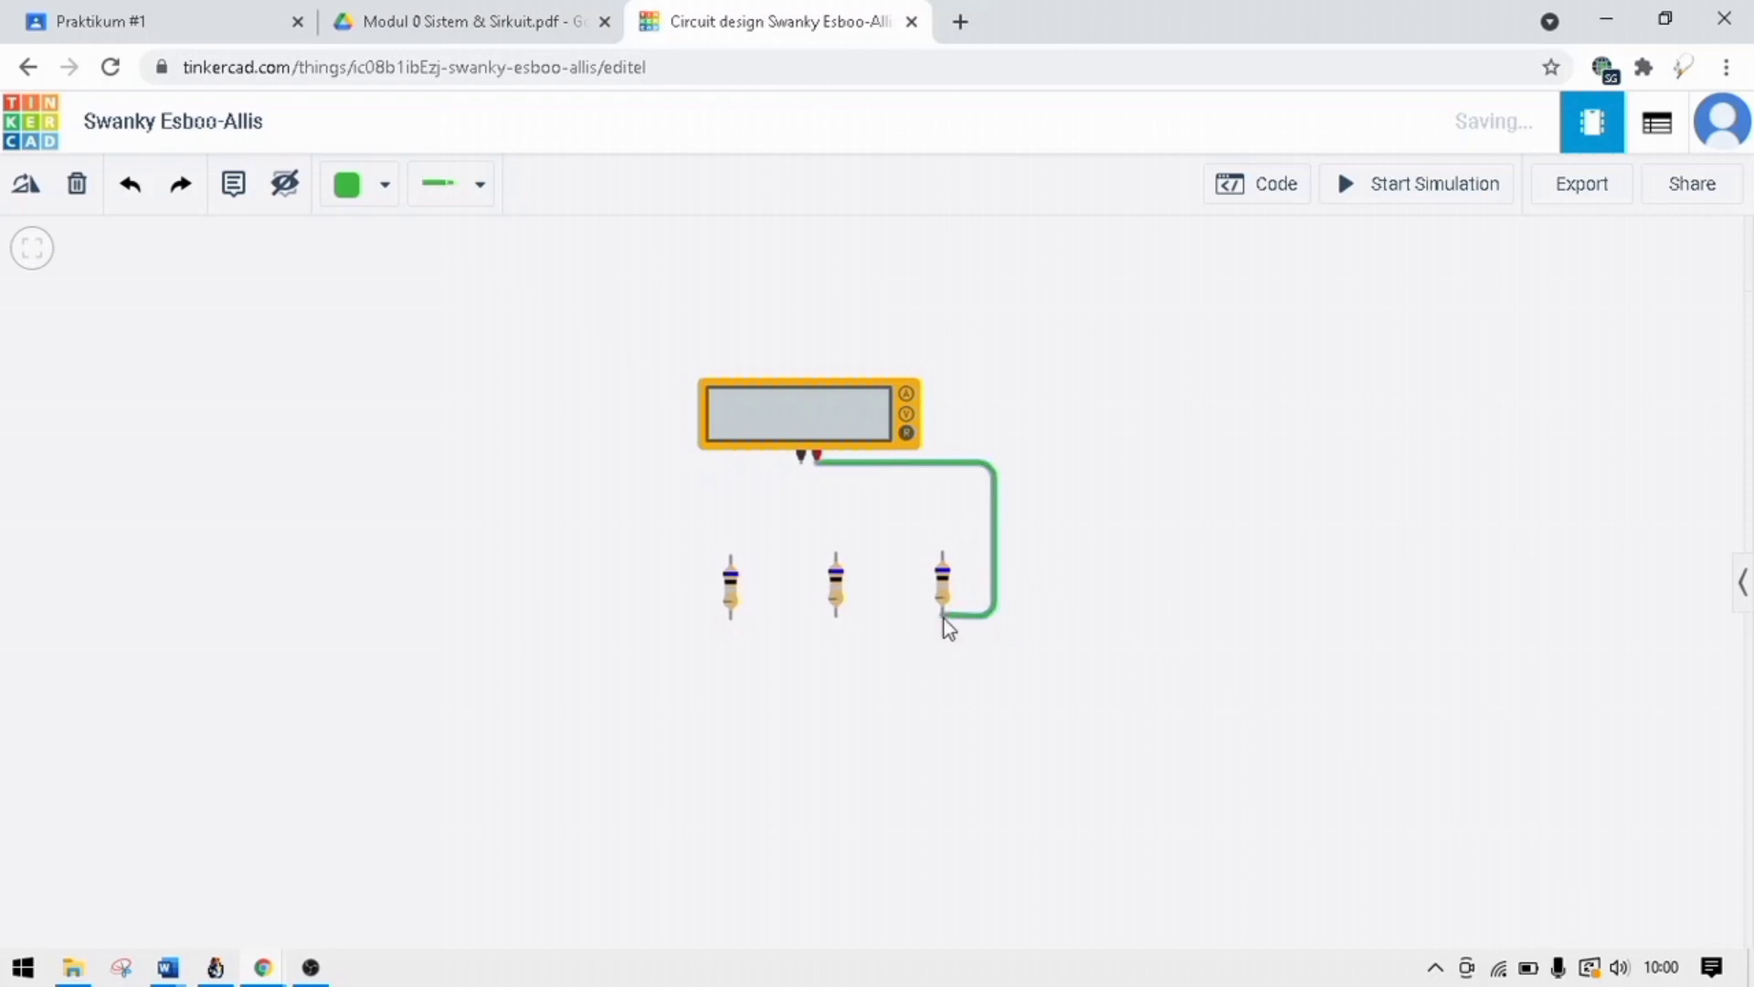
Wire the lower terminals of the rightmost, middle and leftmost resistors together.
left_click_drag(944, 621, 846, 623)
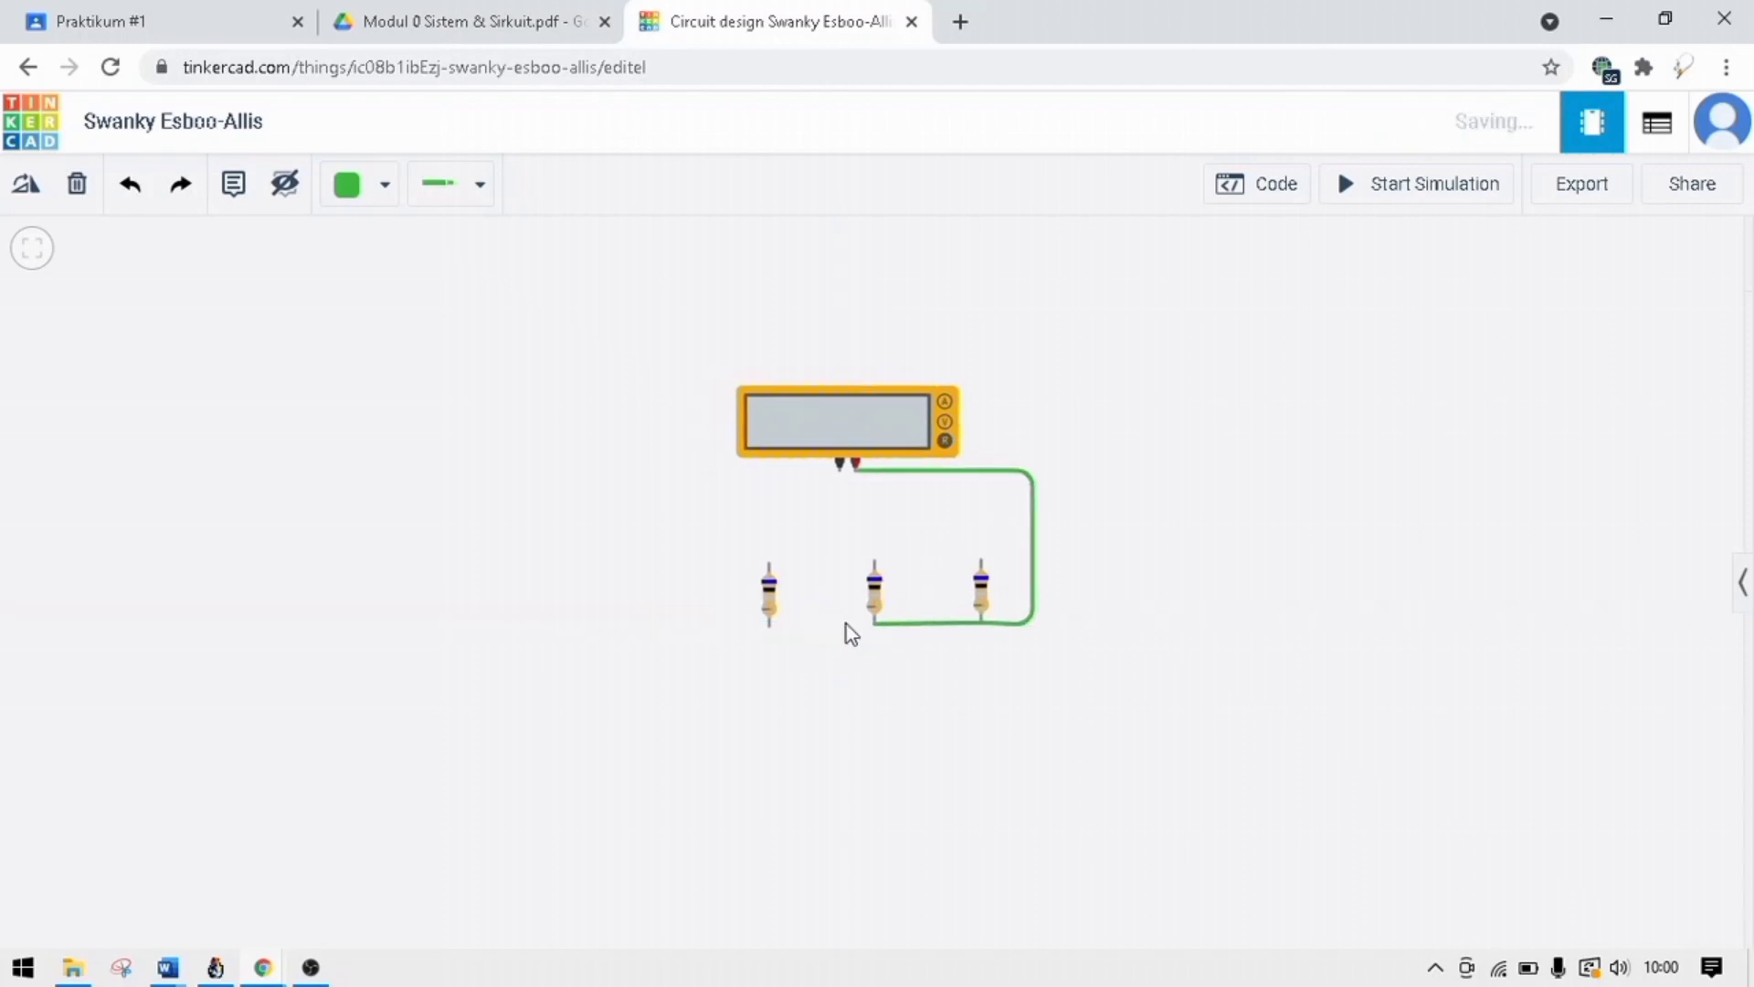
left_click(857, 632)
left_click_drag(874, 627, 769, 628)
left_click(770, 629)
Wire the multimeter's negative terminal to the leftmost resistor's upper terminal, routing around the left side with two bends.
left_click_drag(851, 507, 720, 452)
left_click(720, 450)
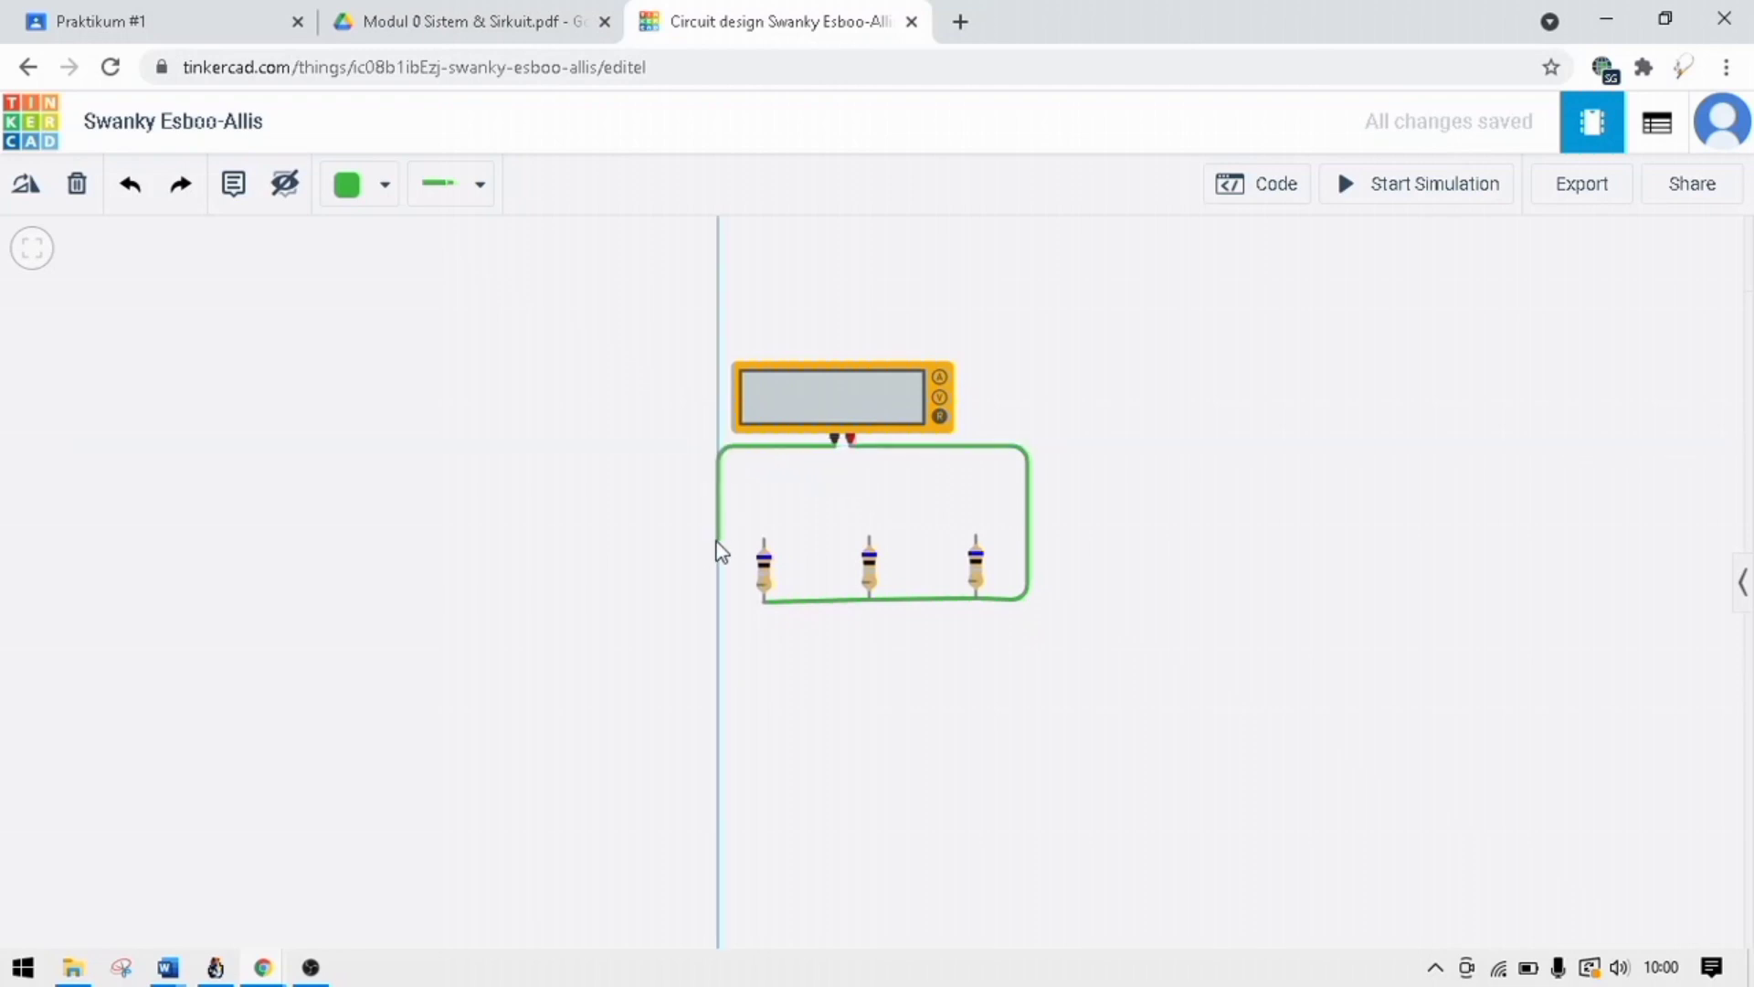
left_click(763, 539)
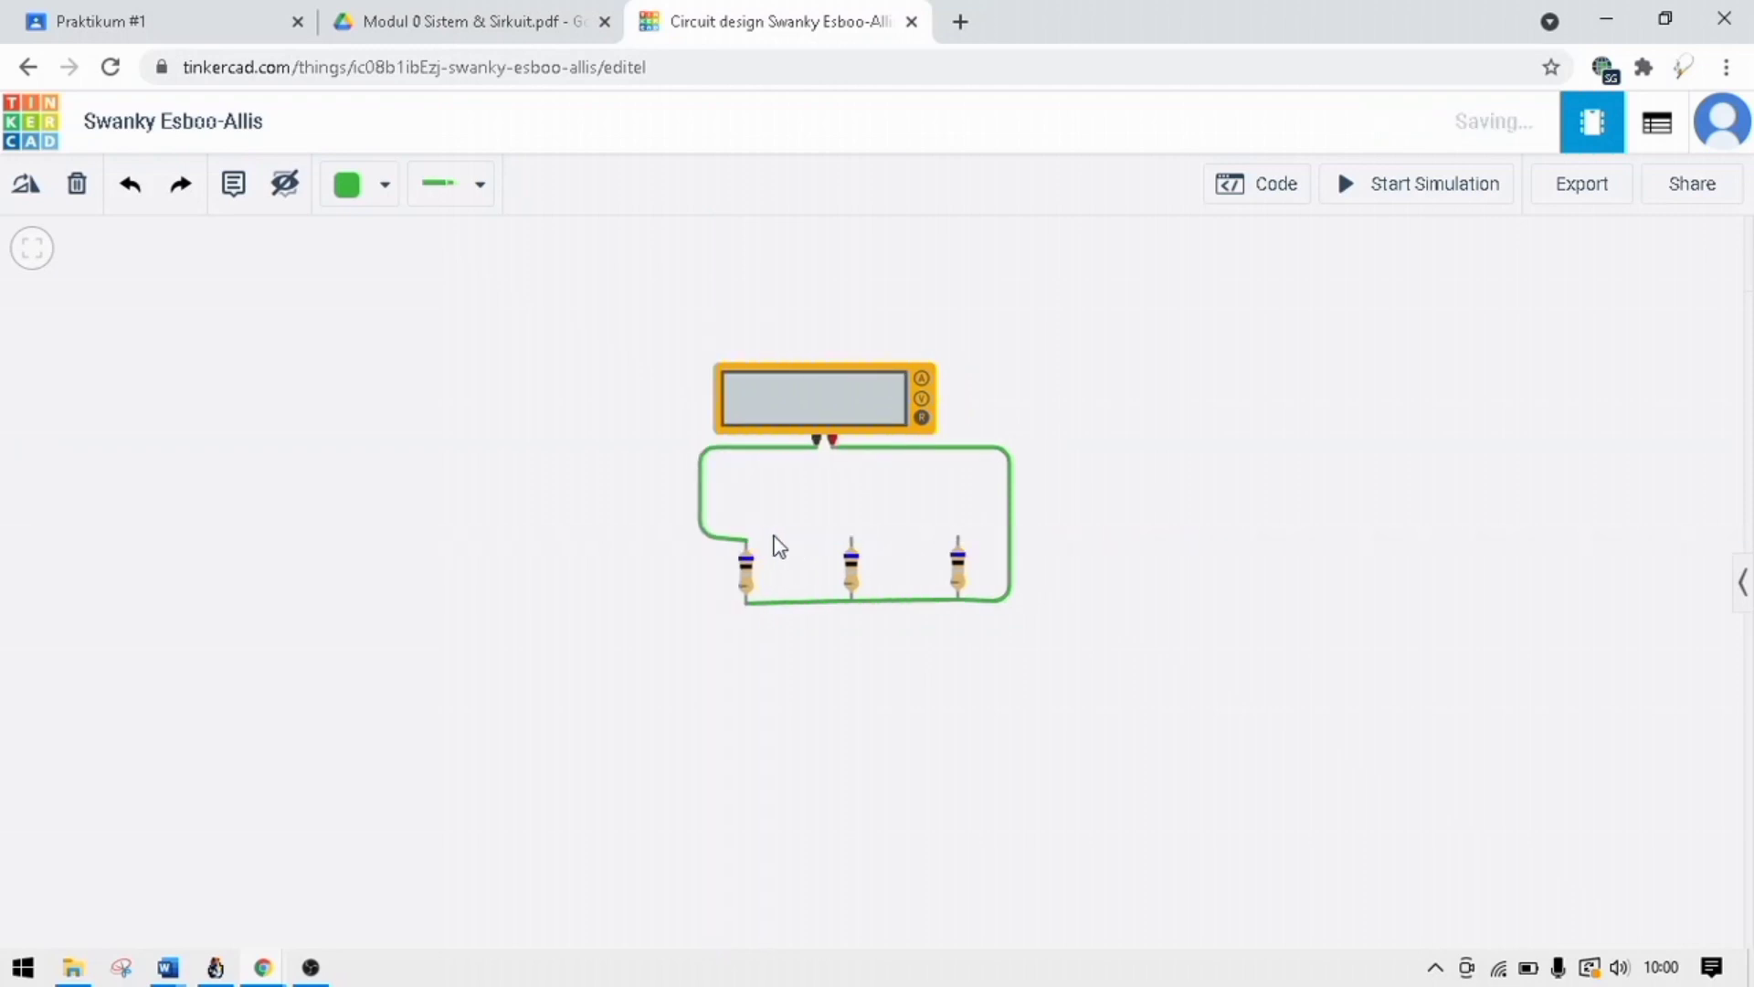
left_click(747, 547)
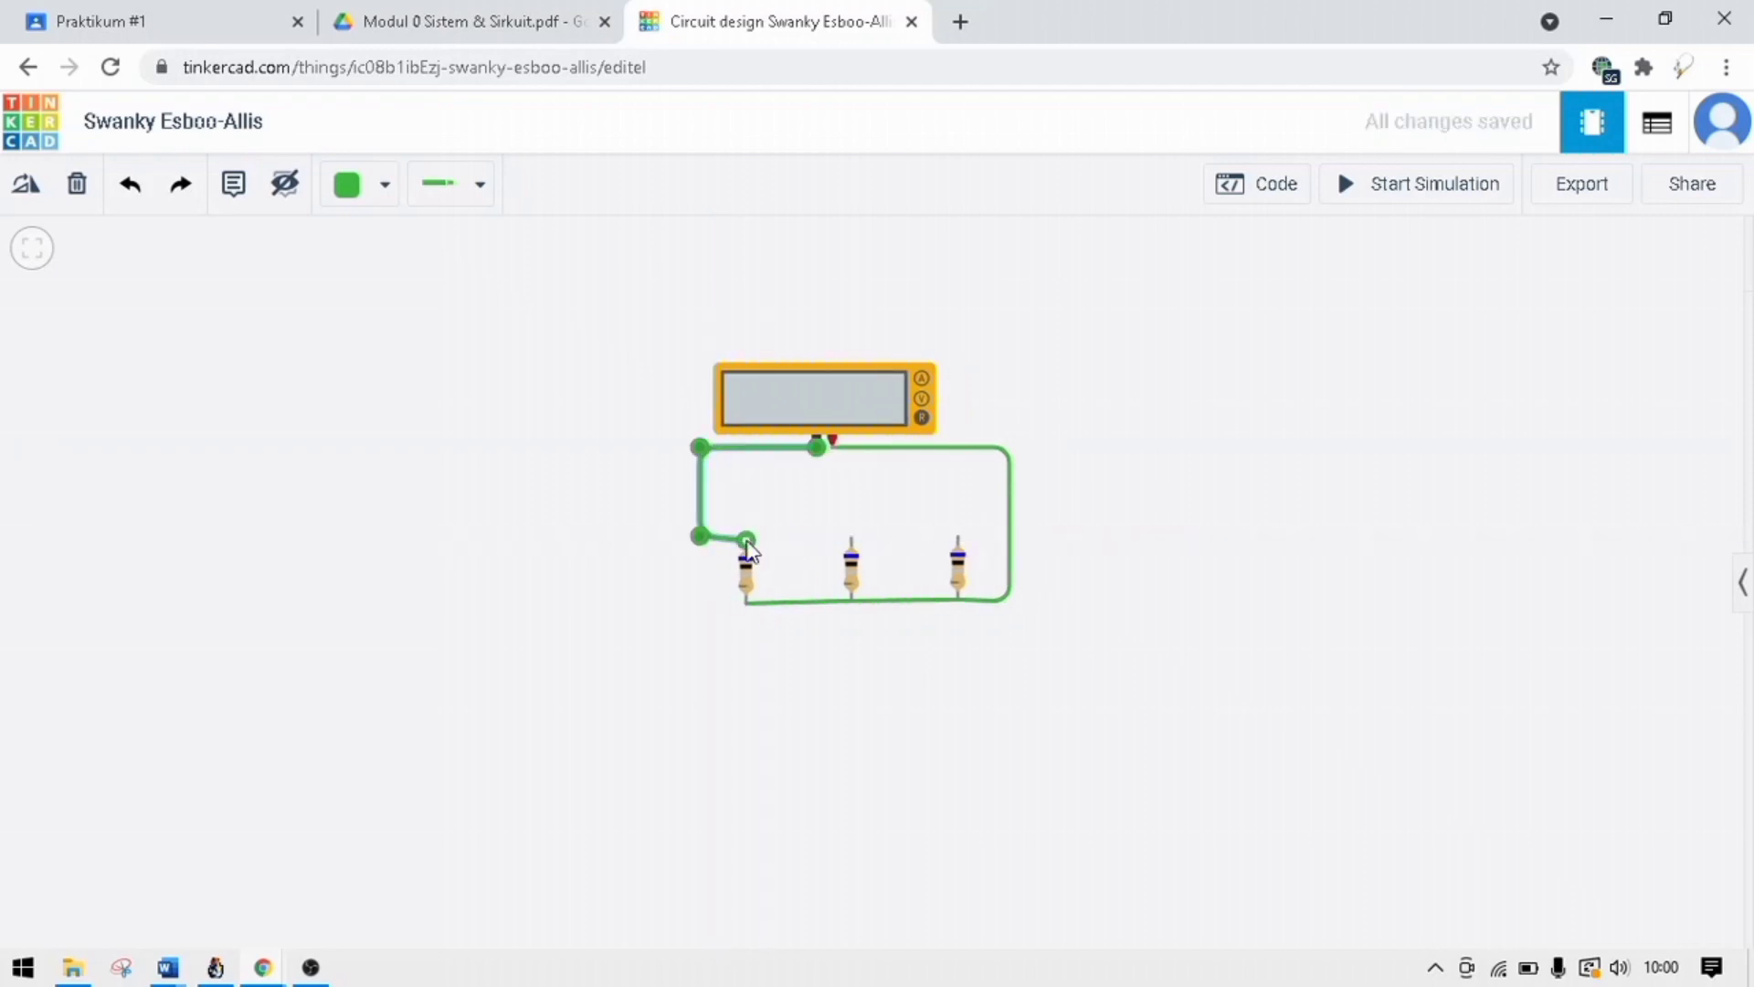
left_click(770, 548)
Wire the upper terminals of the leftmost, middle and rightmost resistors together.
left_click(747, 541)
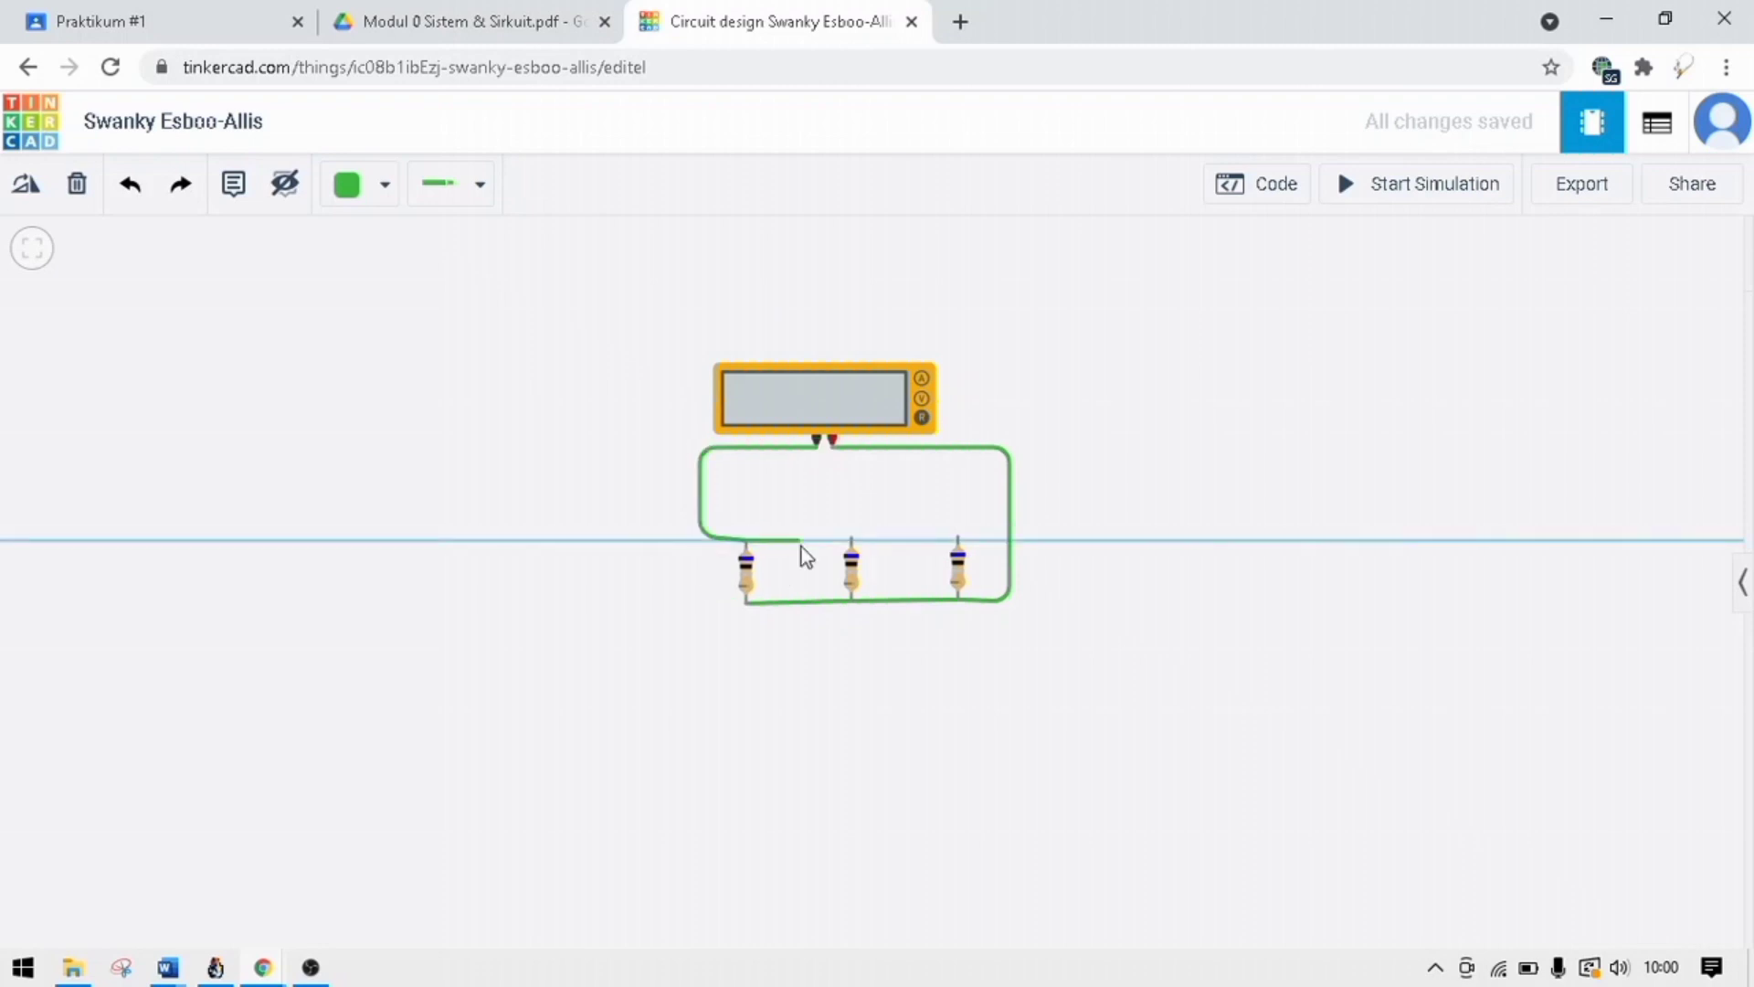
left_click(851, 539)
left_click(864, 541)
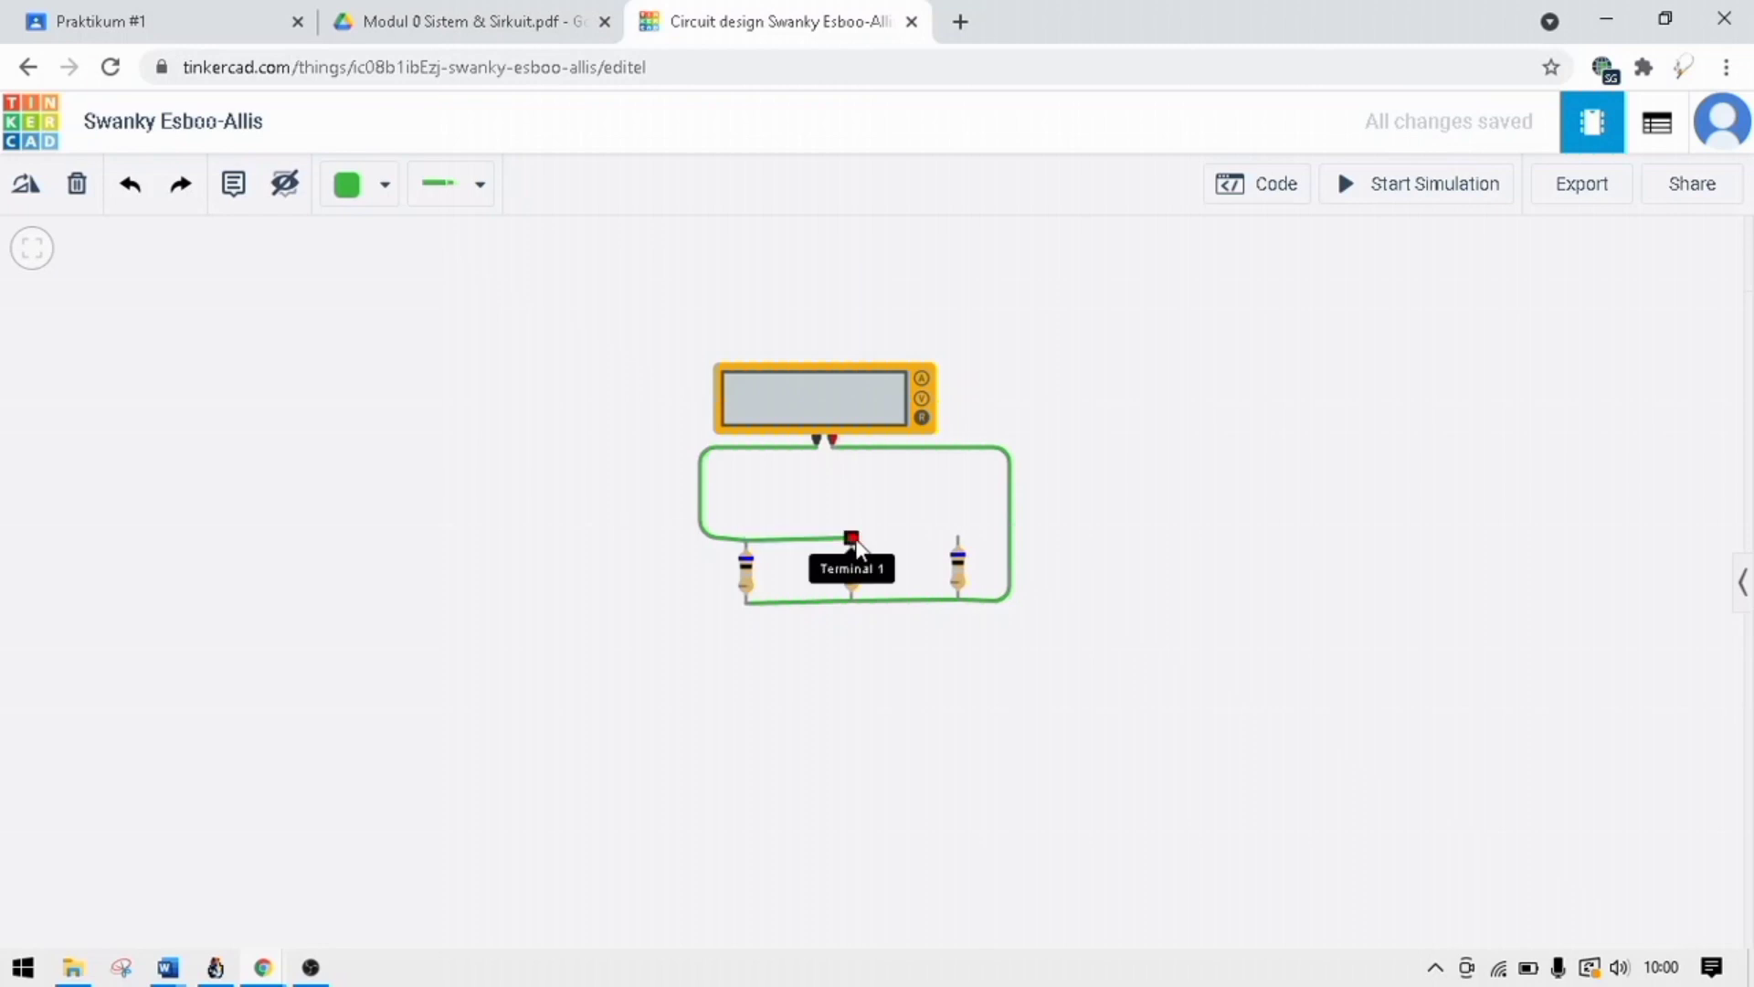
left_click(851, 538)
left_click(957, 537)
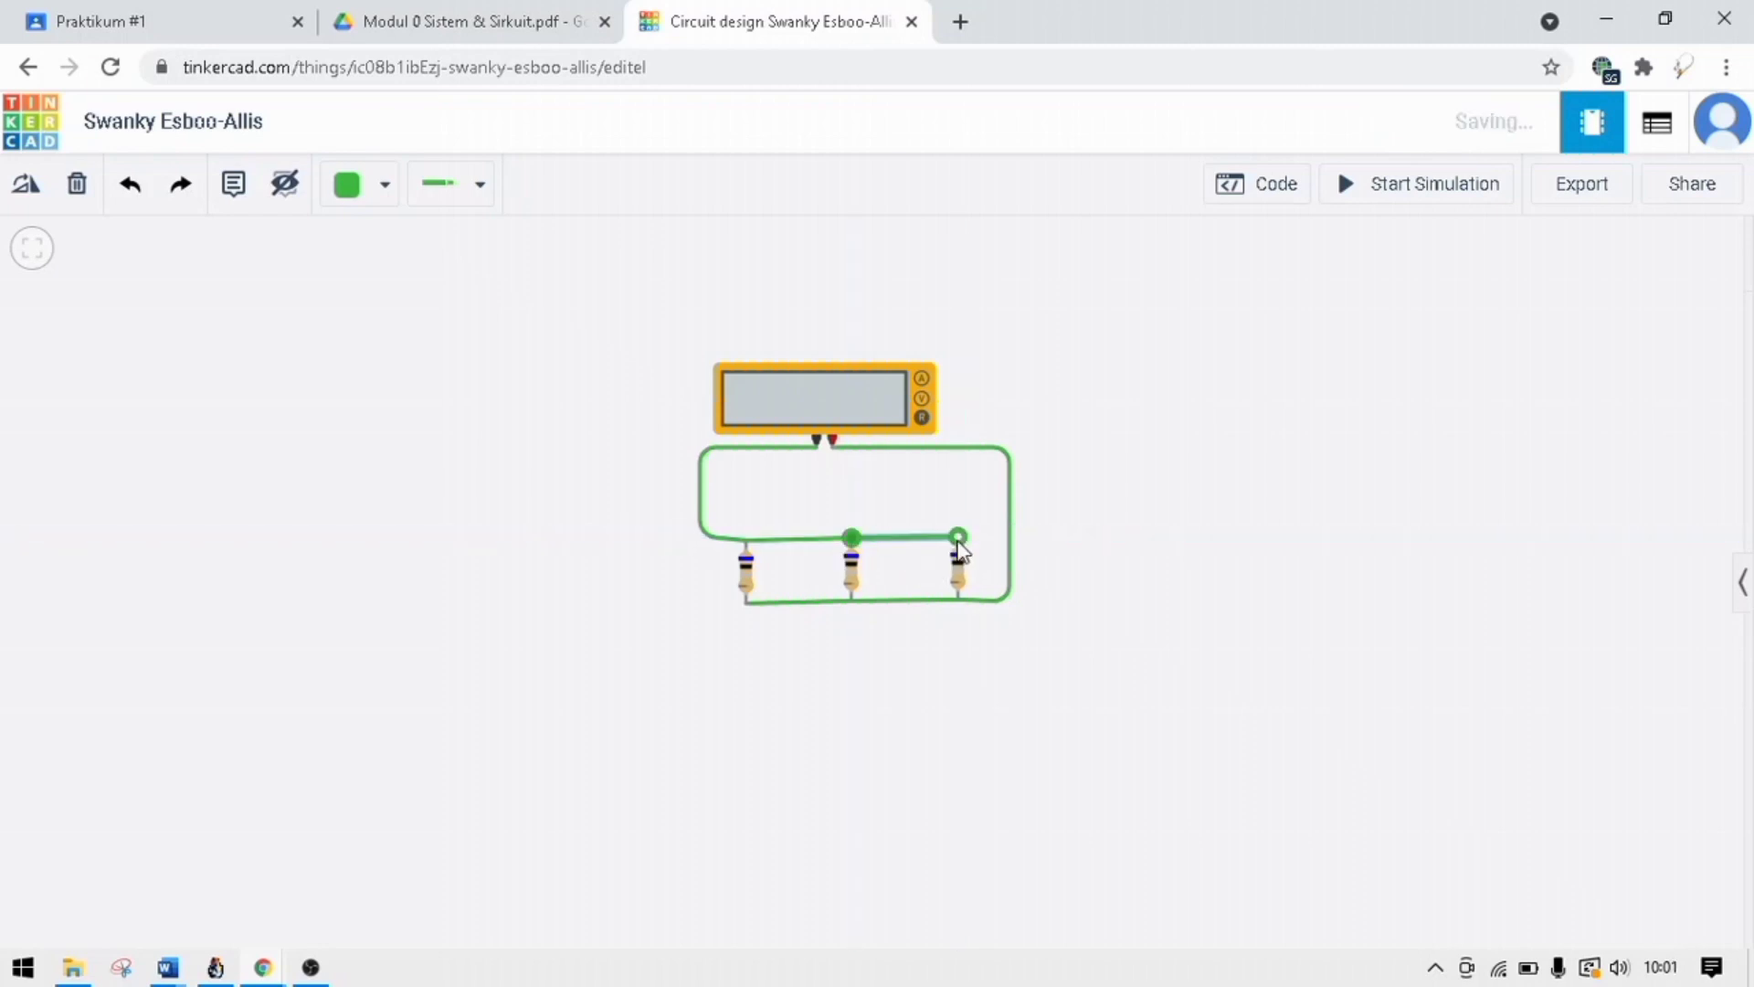
left_click(1127, 508)
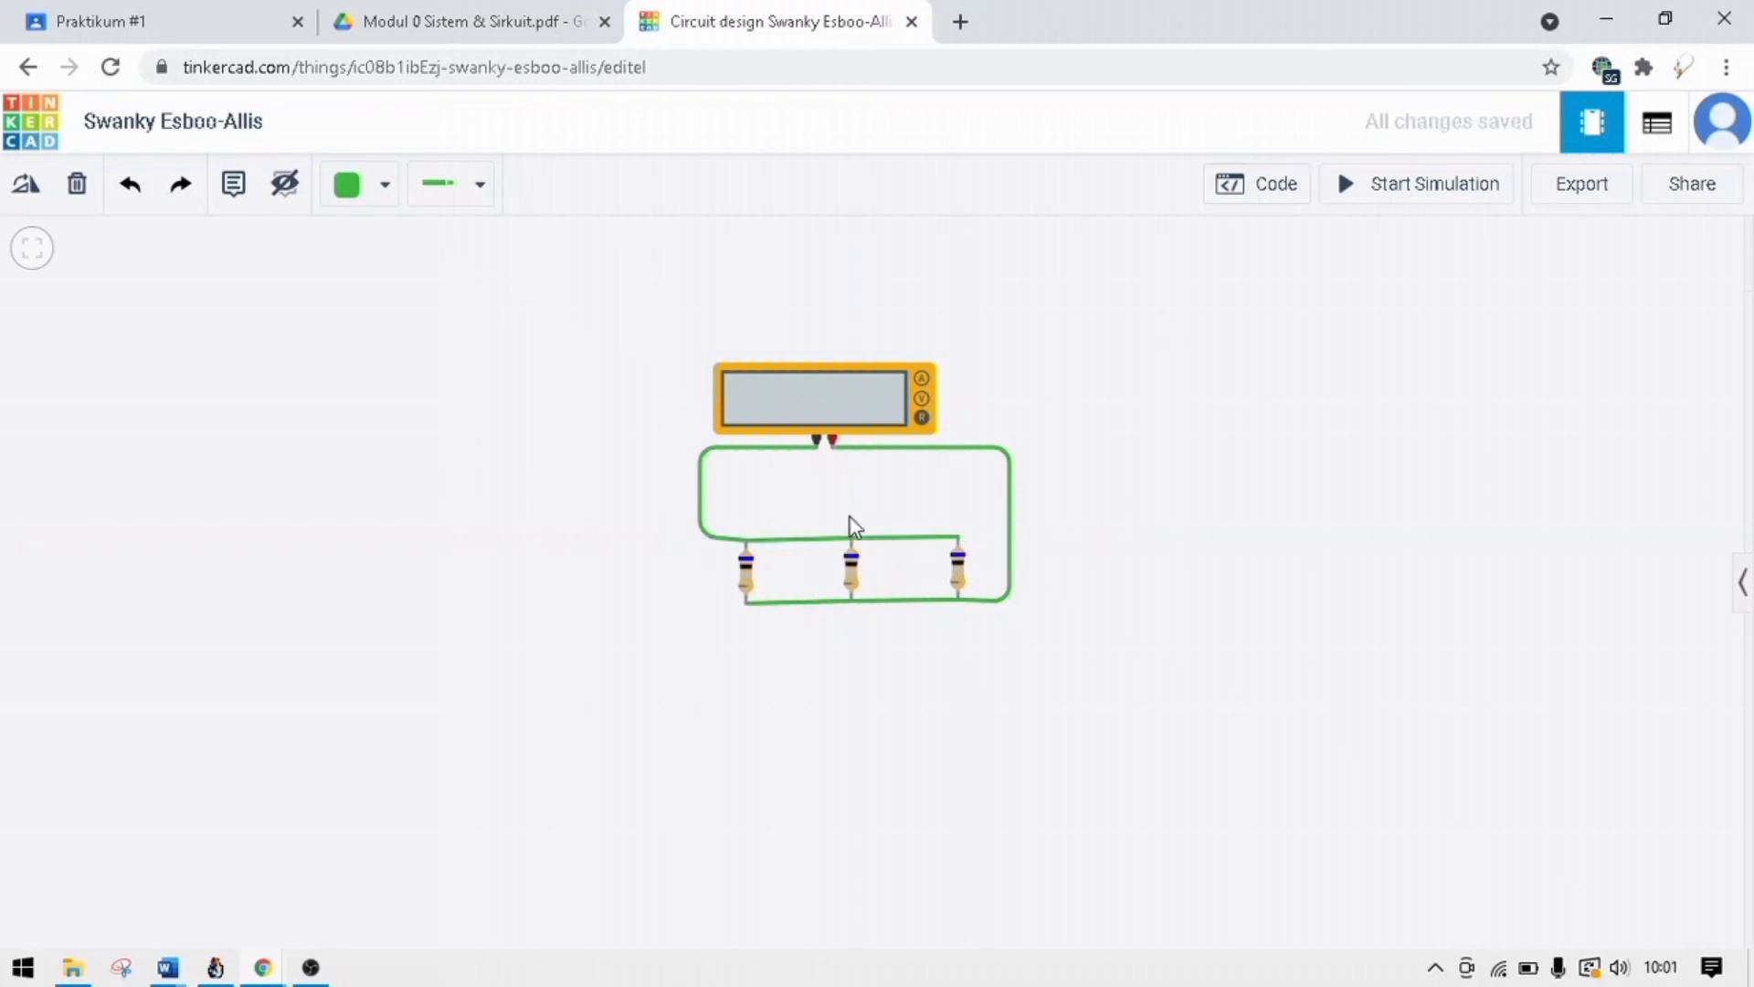
Start the simulation to read the ohmmeter for the parallel circuit and check the middle resistor's resistance.
left_click(846, 391)
left_click(1142, 403)
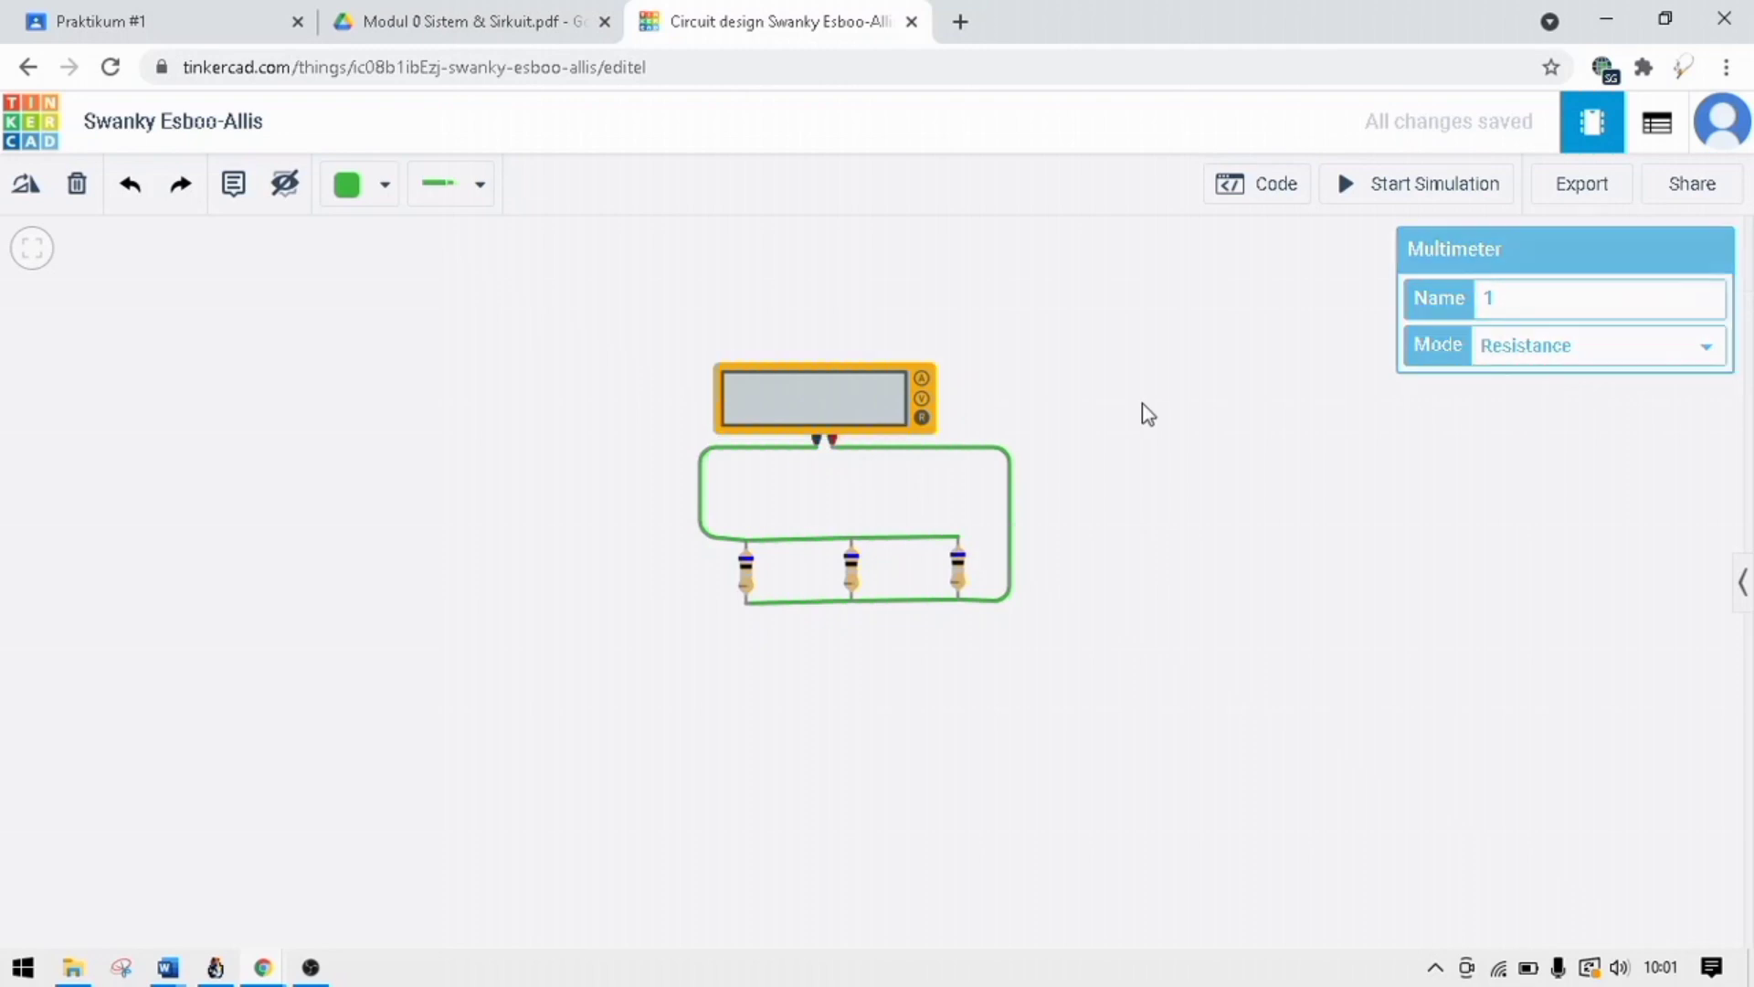
left_click(1414, 181)
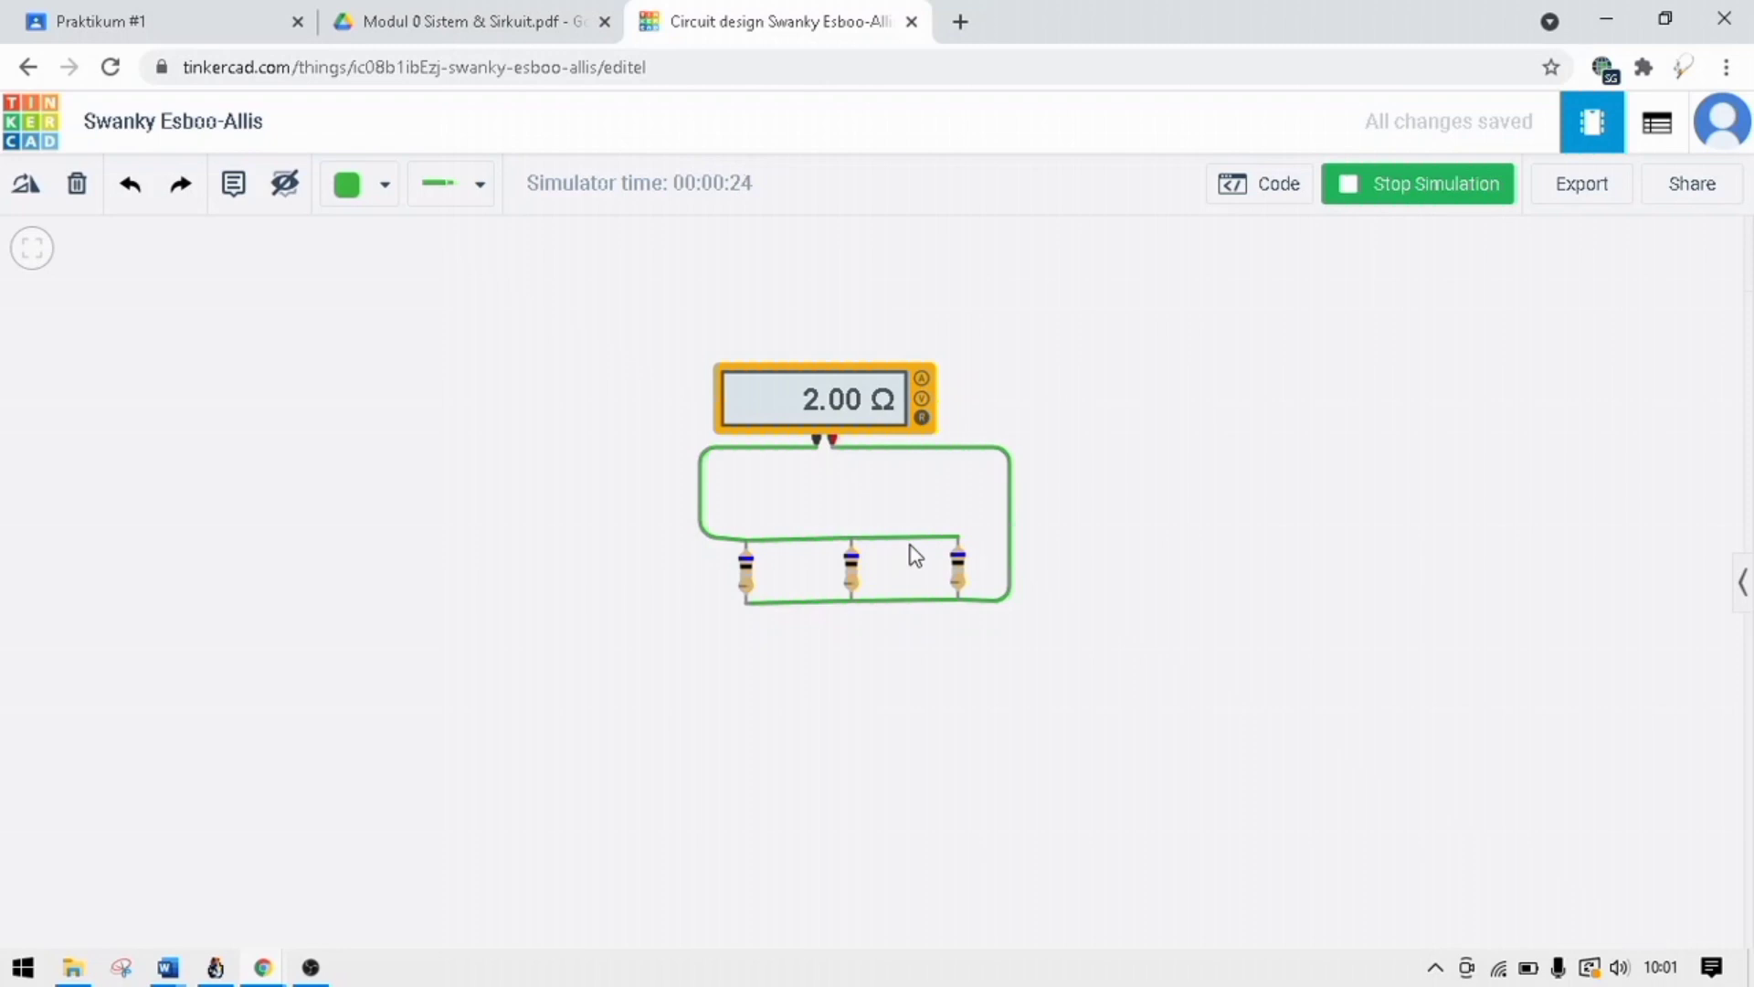
left_click(852, 568)
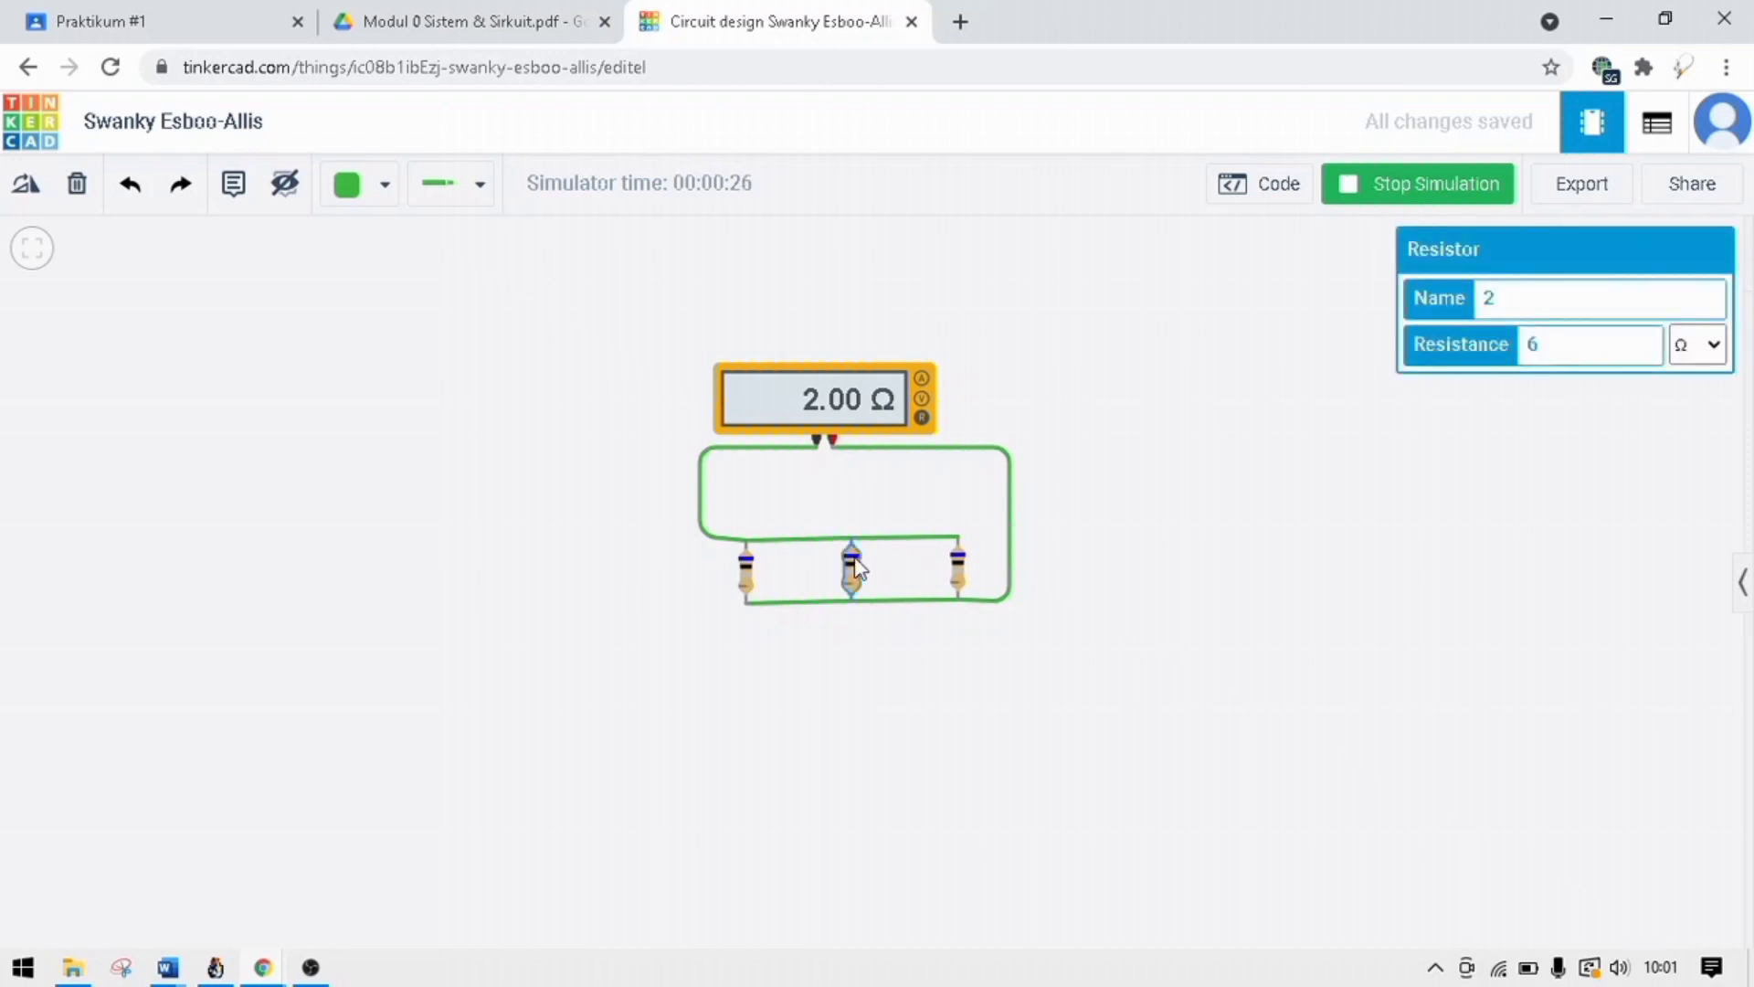
left_click(1049, 550)
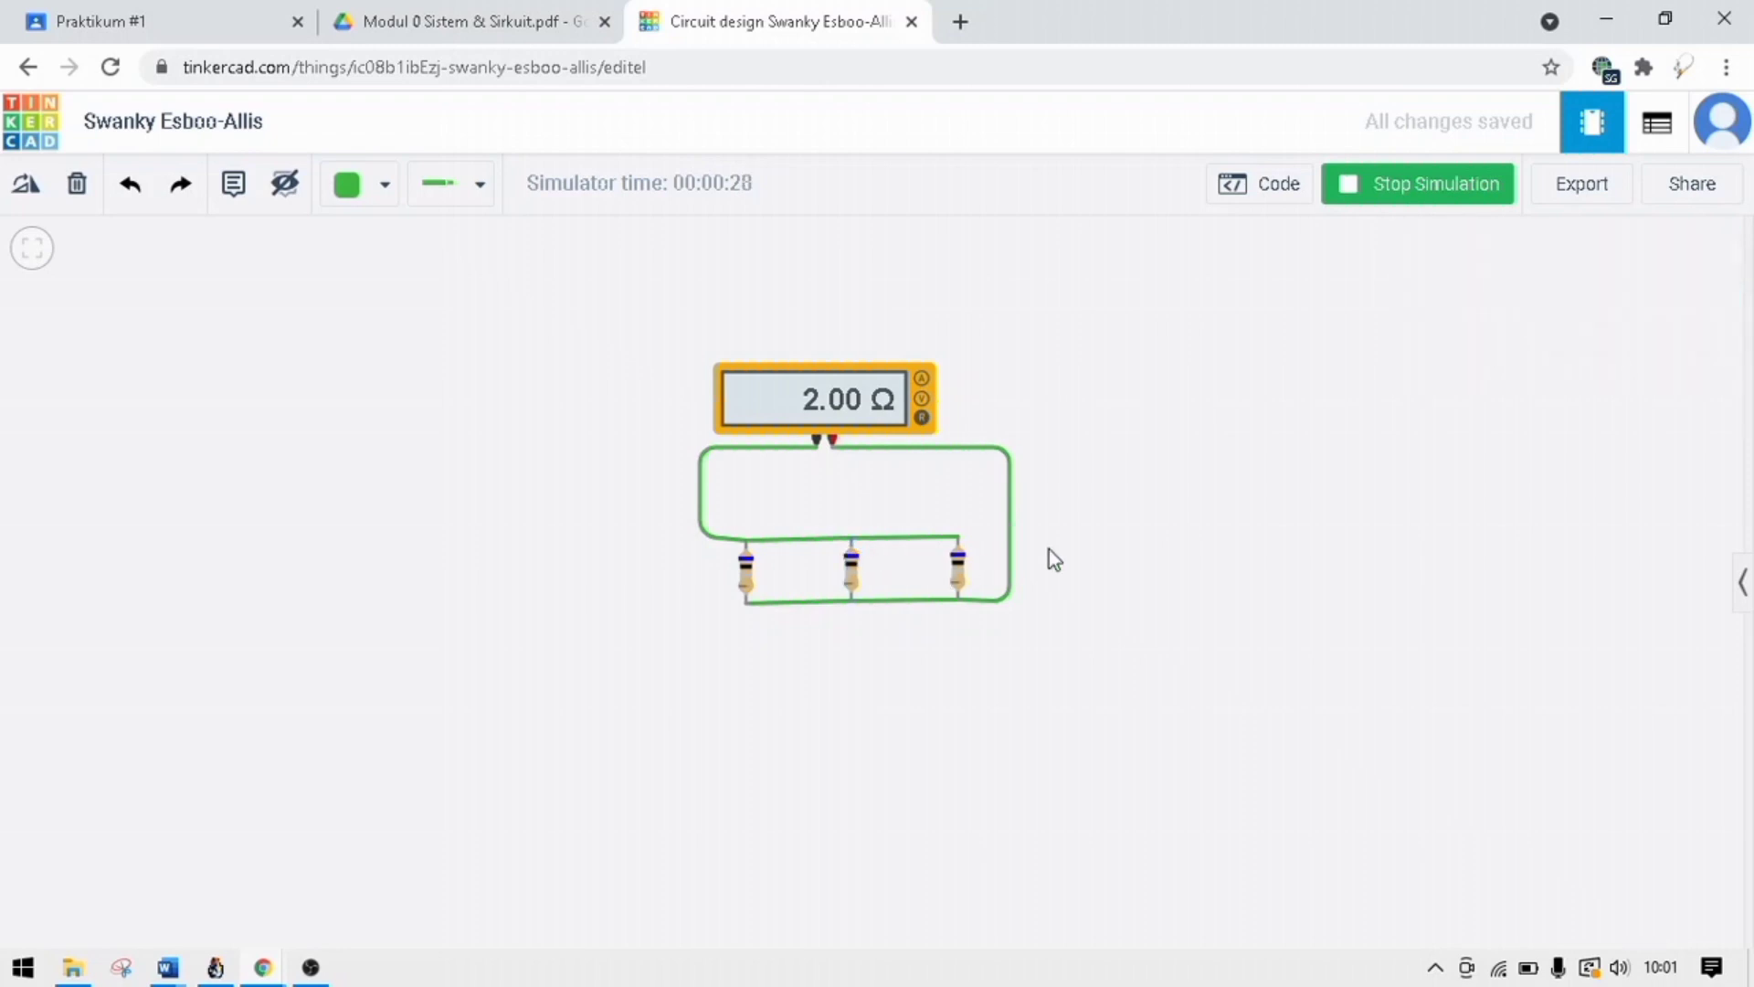
Set the leftmost resistor to 8 Ω and the middle resistor to 2 Ω while the simulation runs, and read the ohmmeter.
left_click(747, 577)
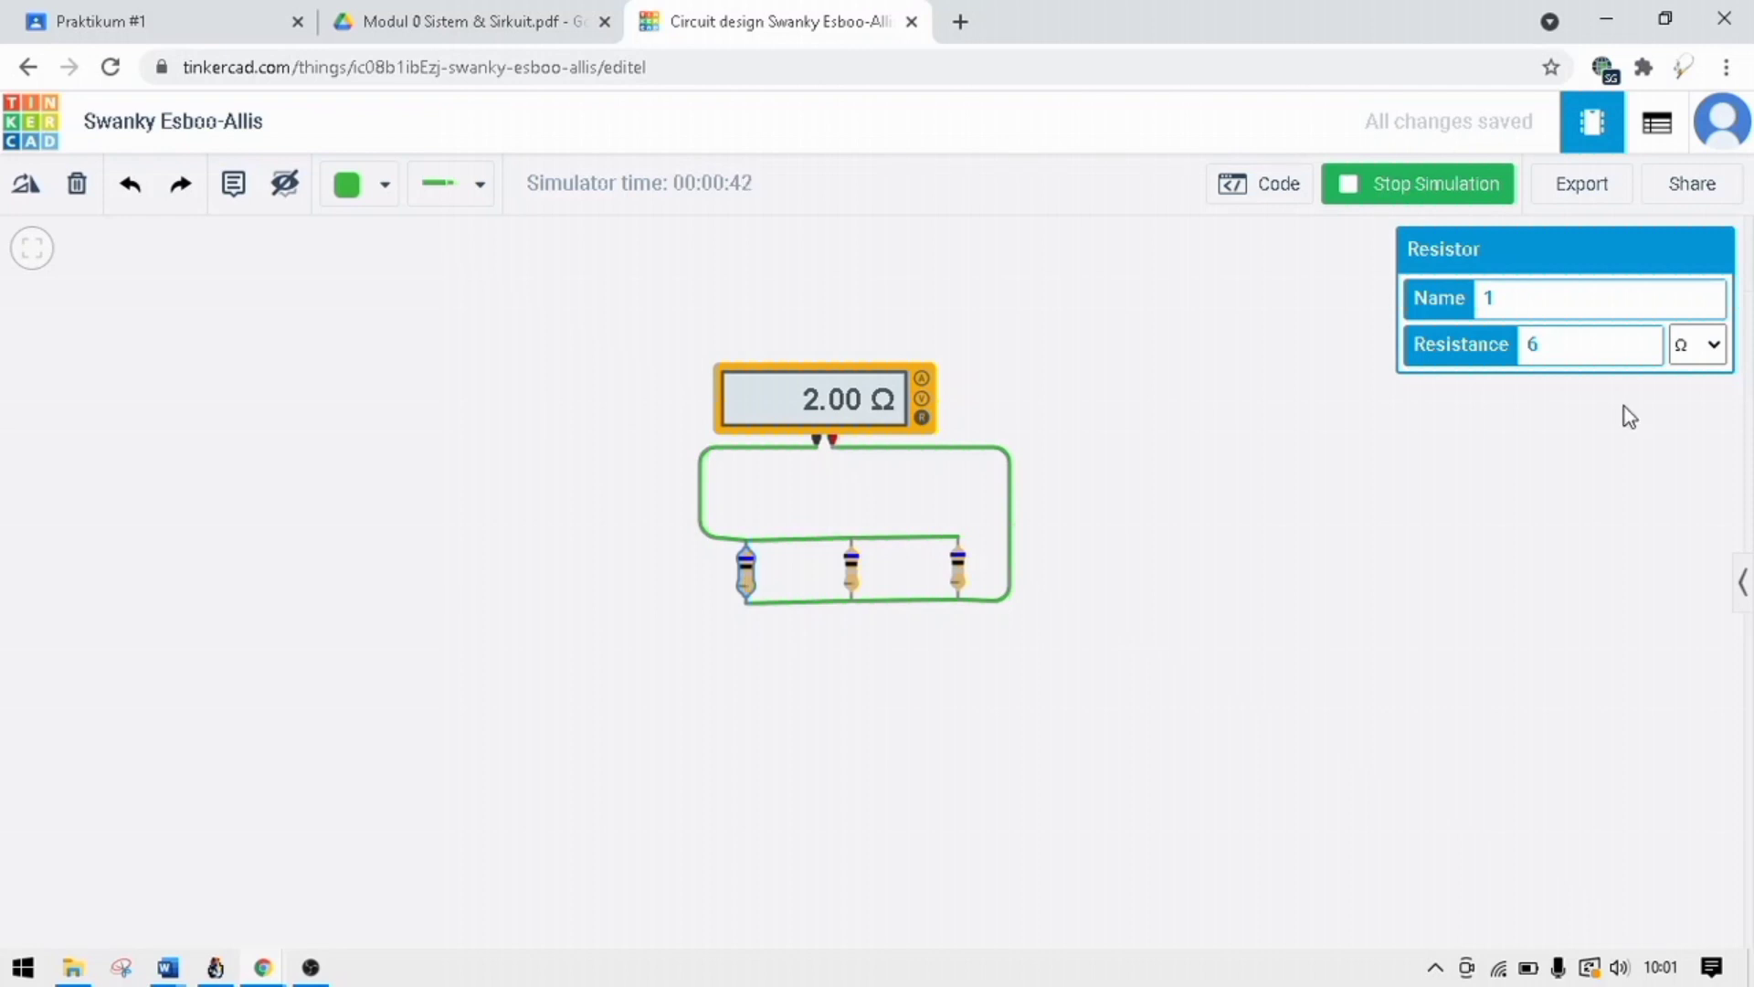
left_click(1574, 341)
key("BackSpace")
type("8")
left_click(849, 570)
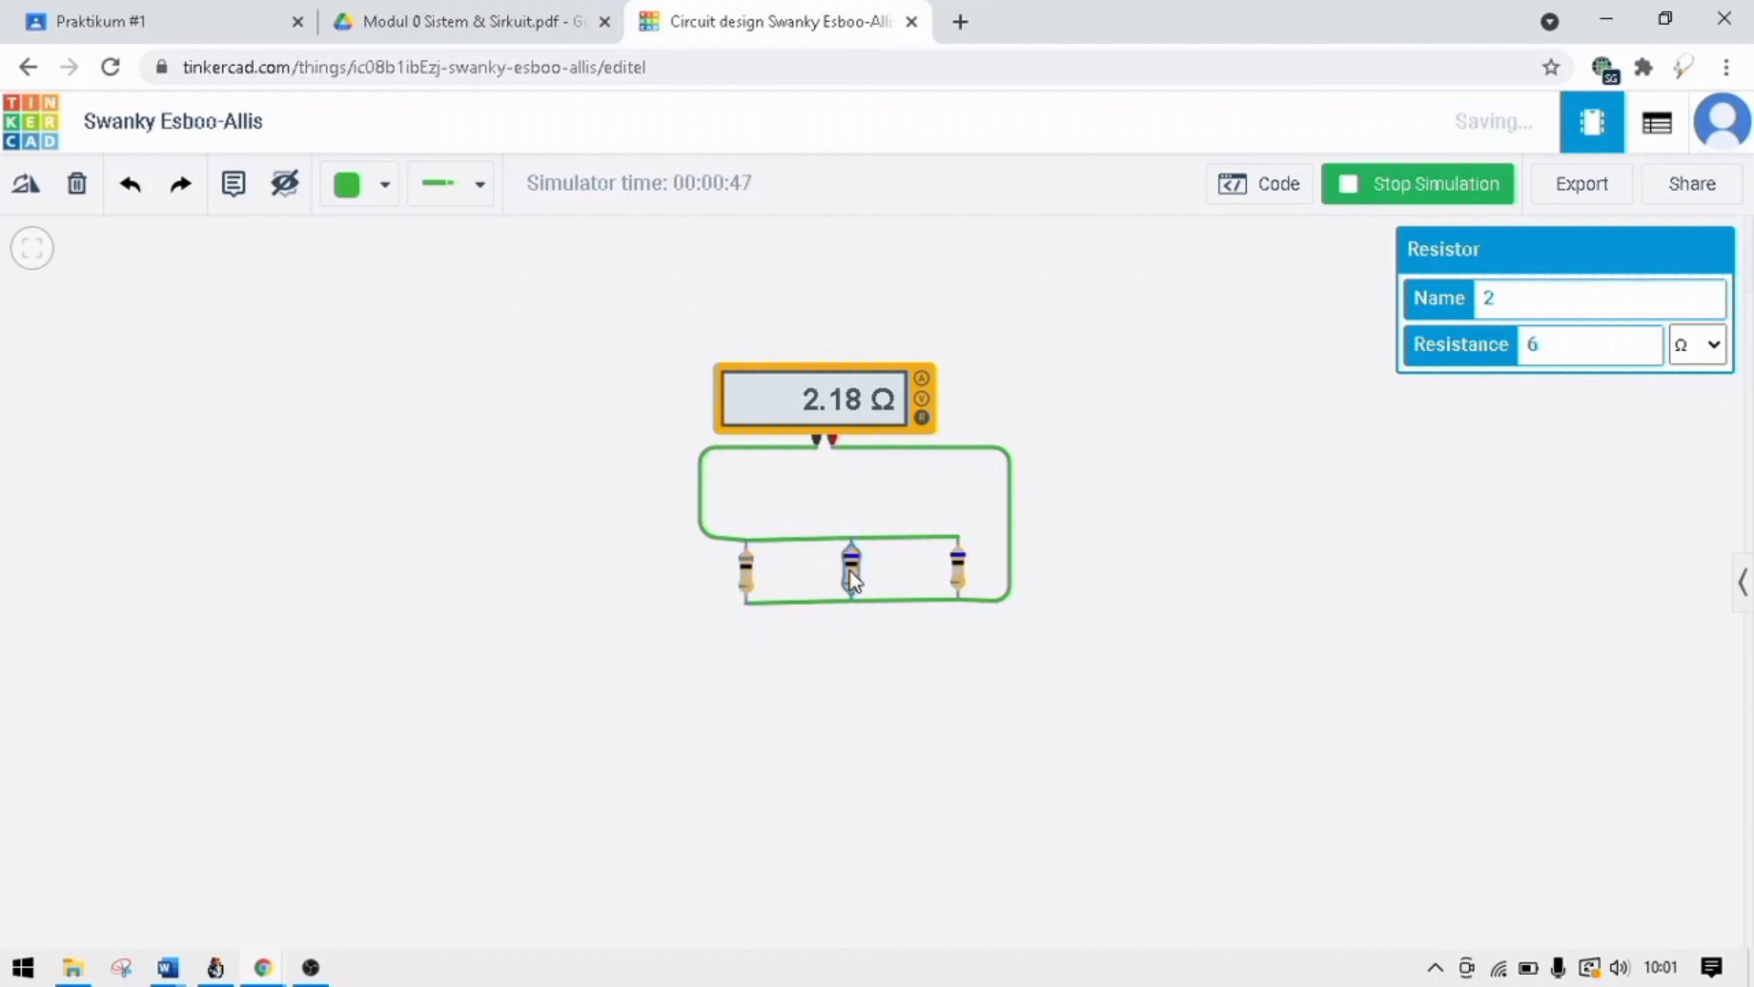
left_click(1551, 357)
key("BackSpace")
type("2")
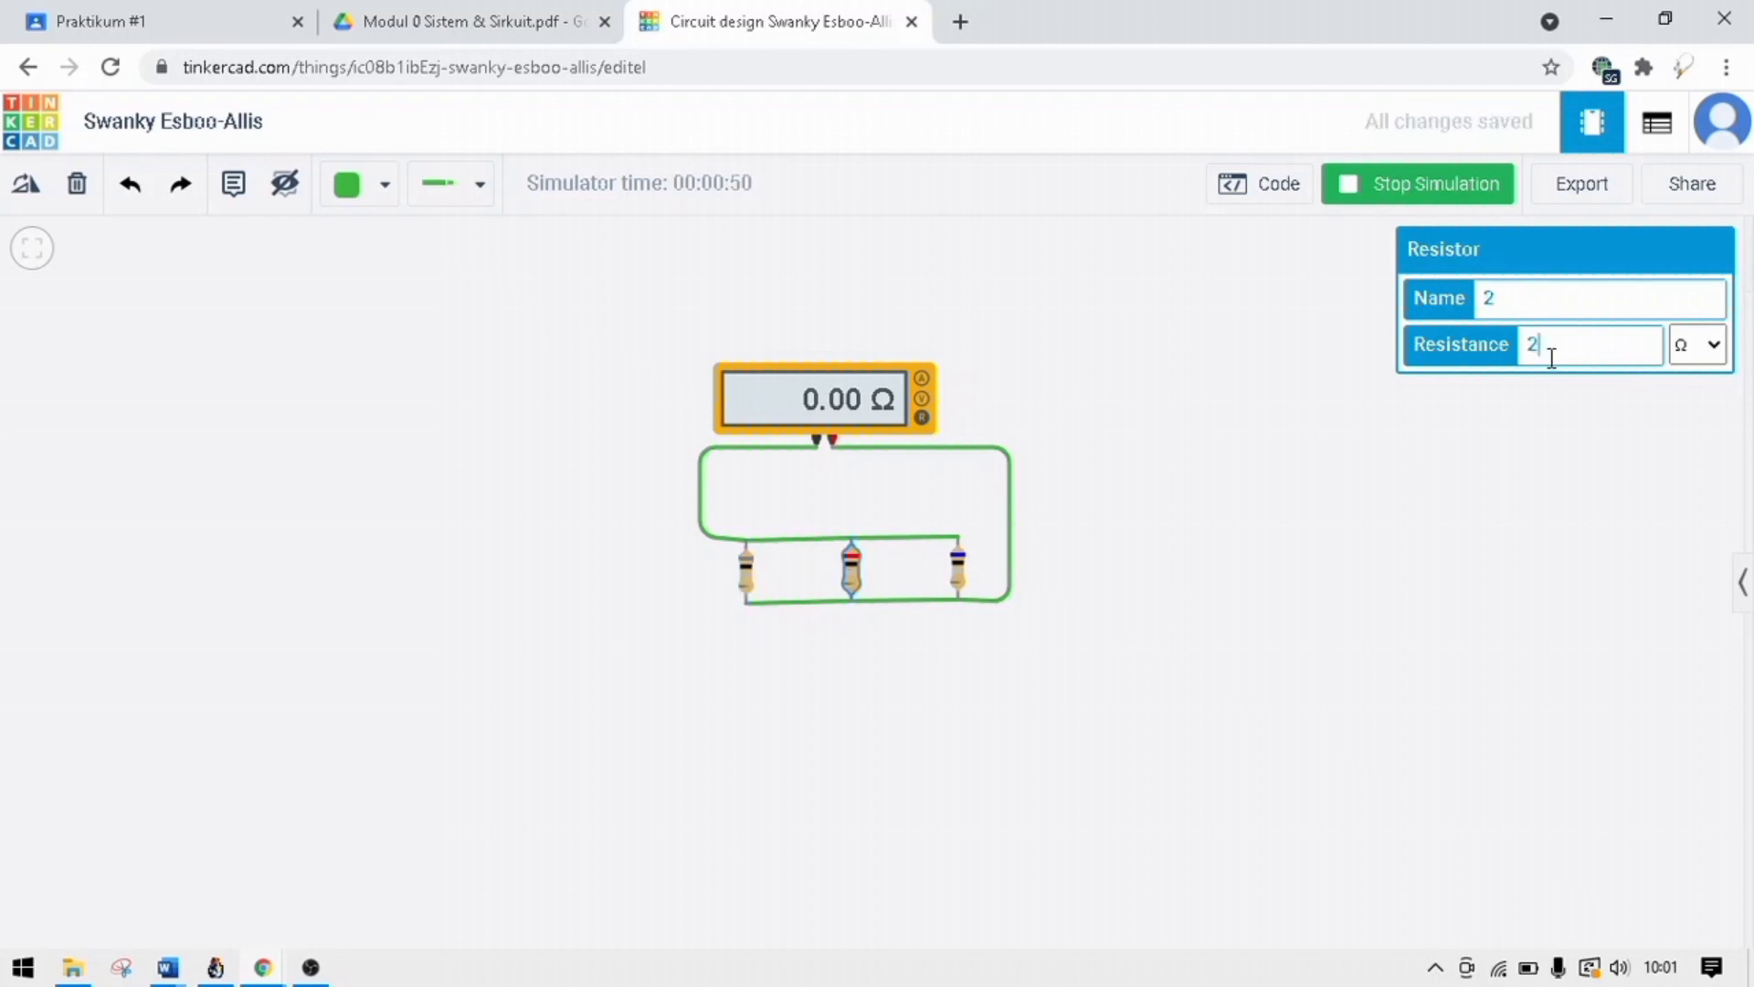
left_click(959, 589)
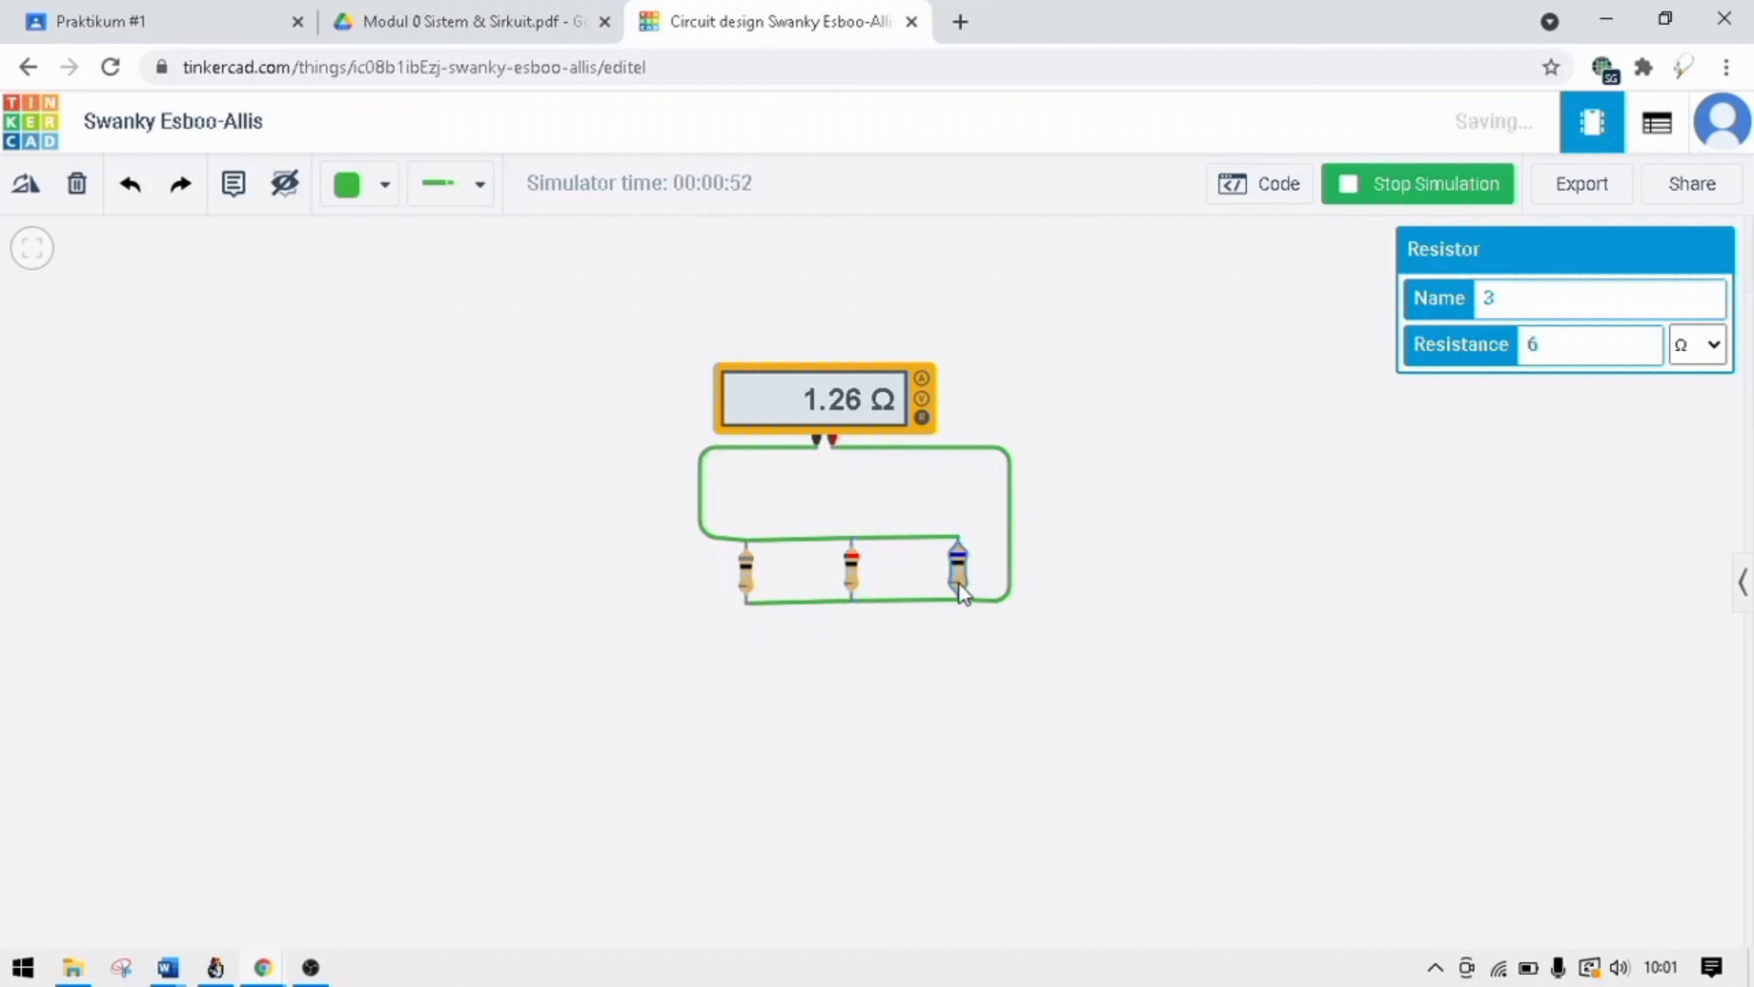
left_click(1258, 501)
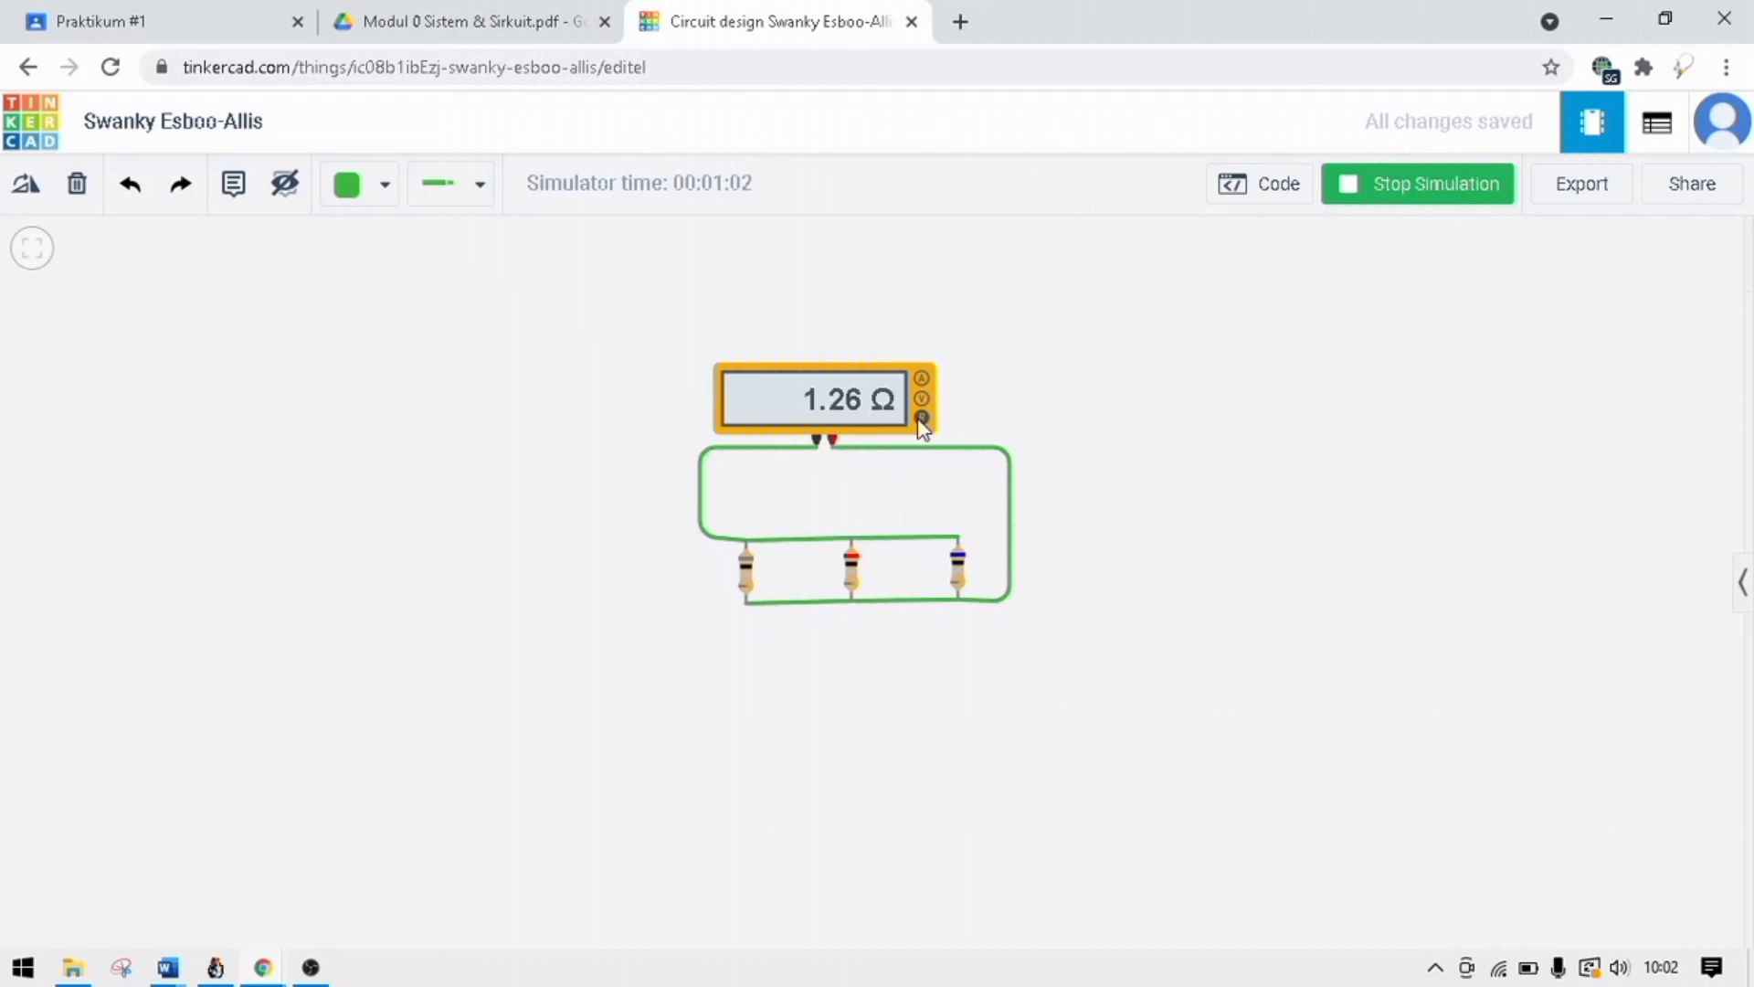
Set the leftmost resistor to 4 Ω and the rightmost resistor to 8 Ω while the simulation runs, and read the ohmmeter.
left_click(747, 571)
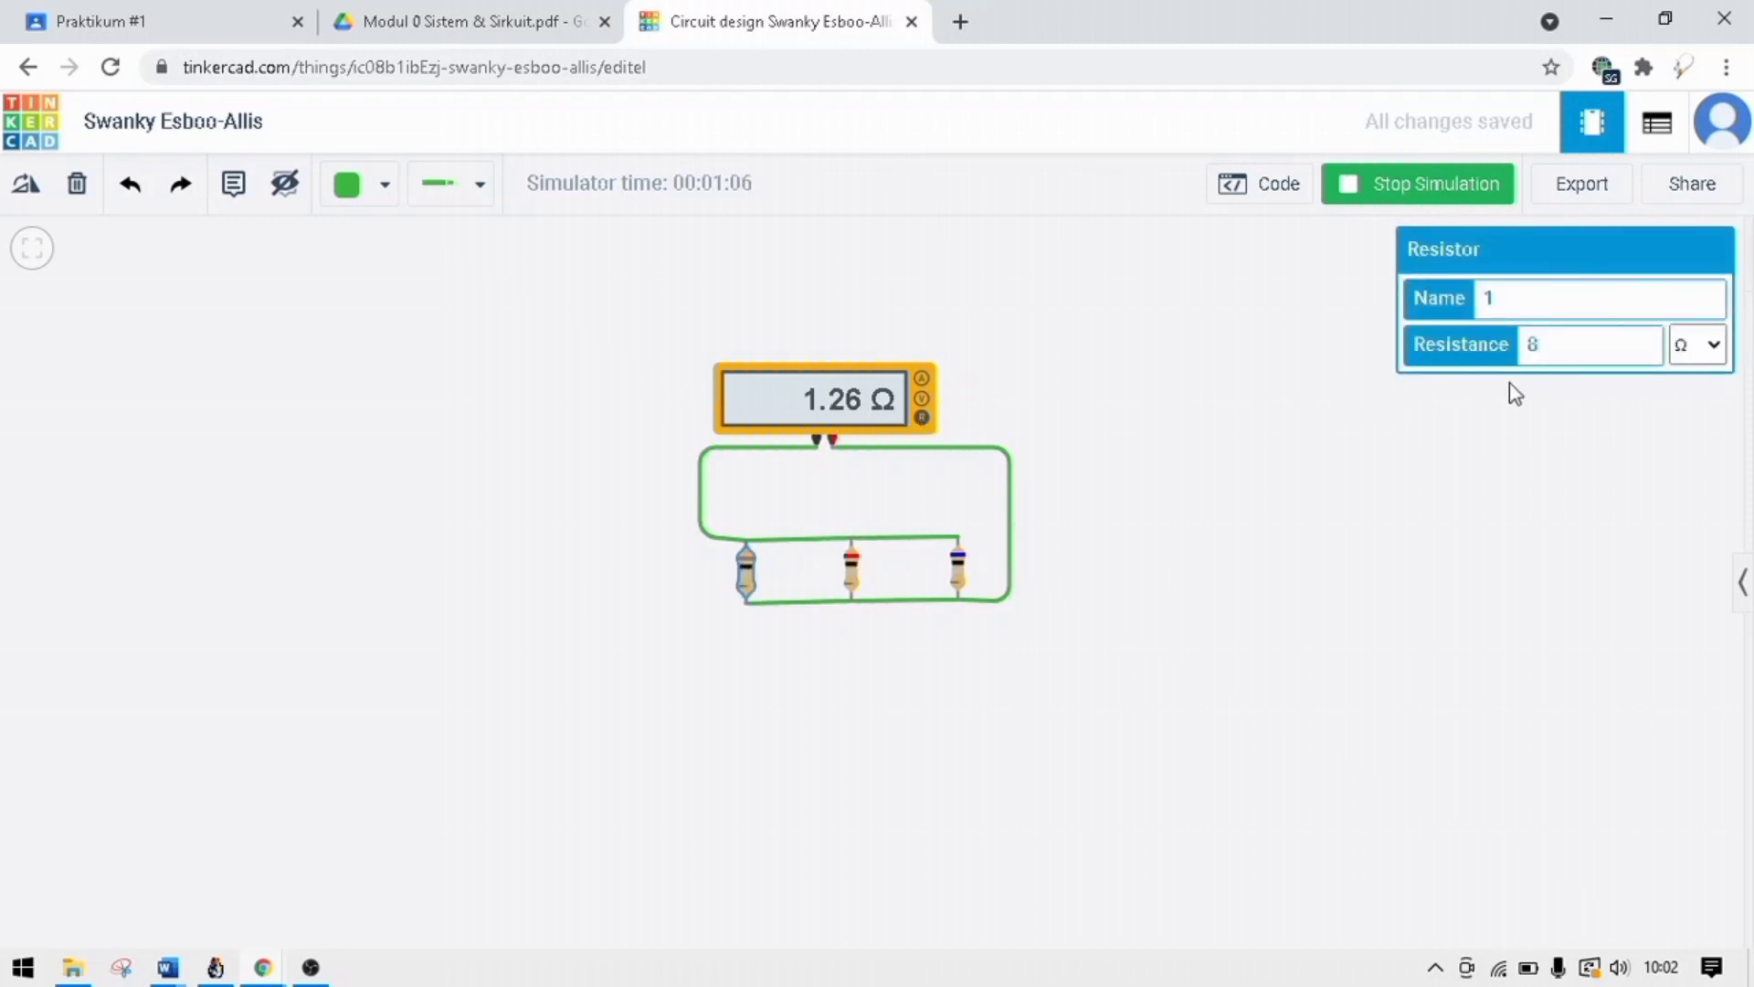
left_click(1550, 344)
key("BackSpace")
type("4")
left_click(851, 568)
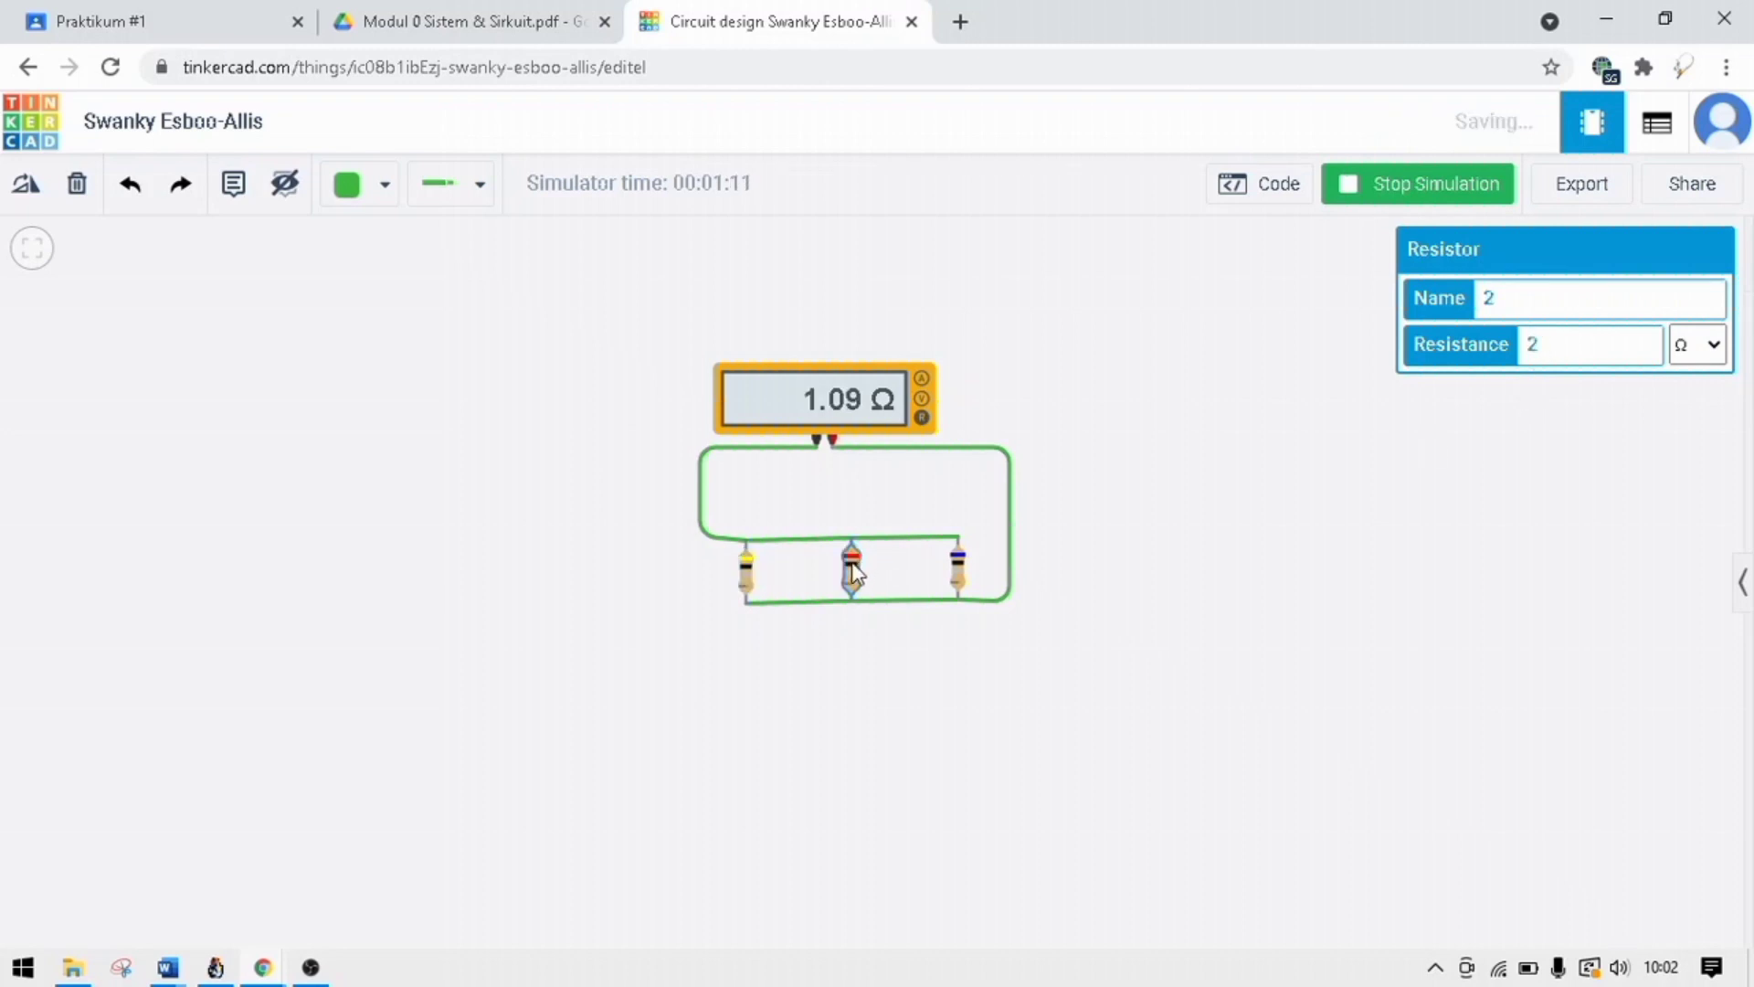
left_click(960, 570)
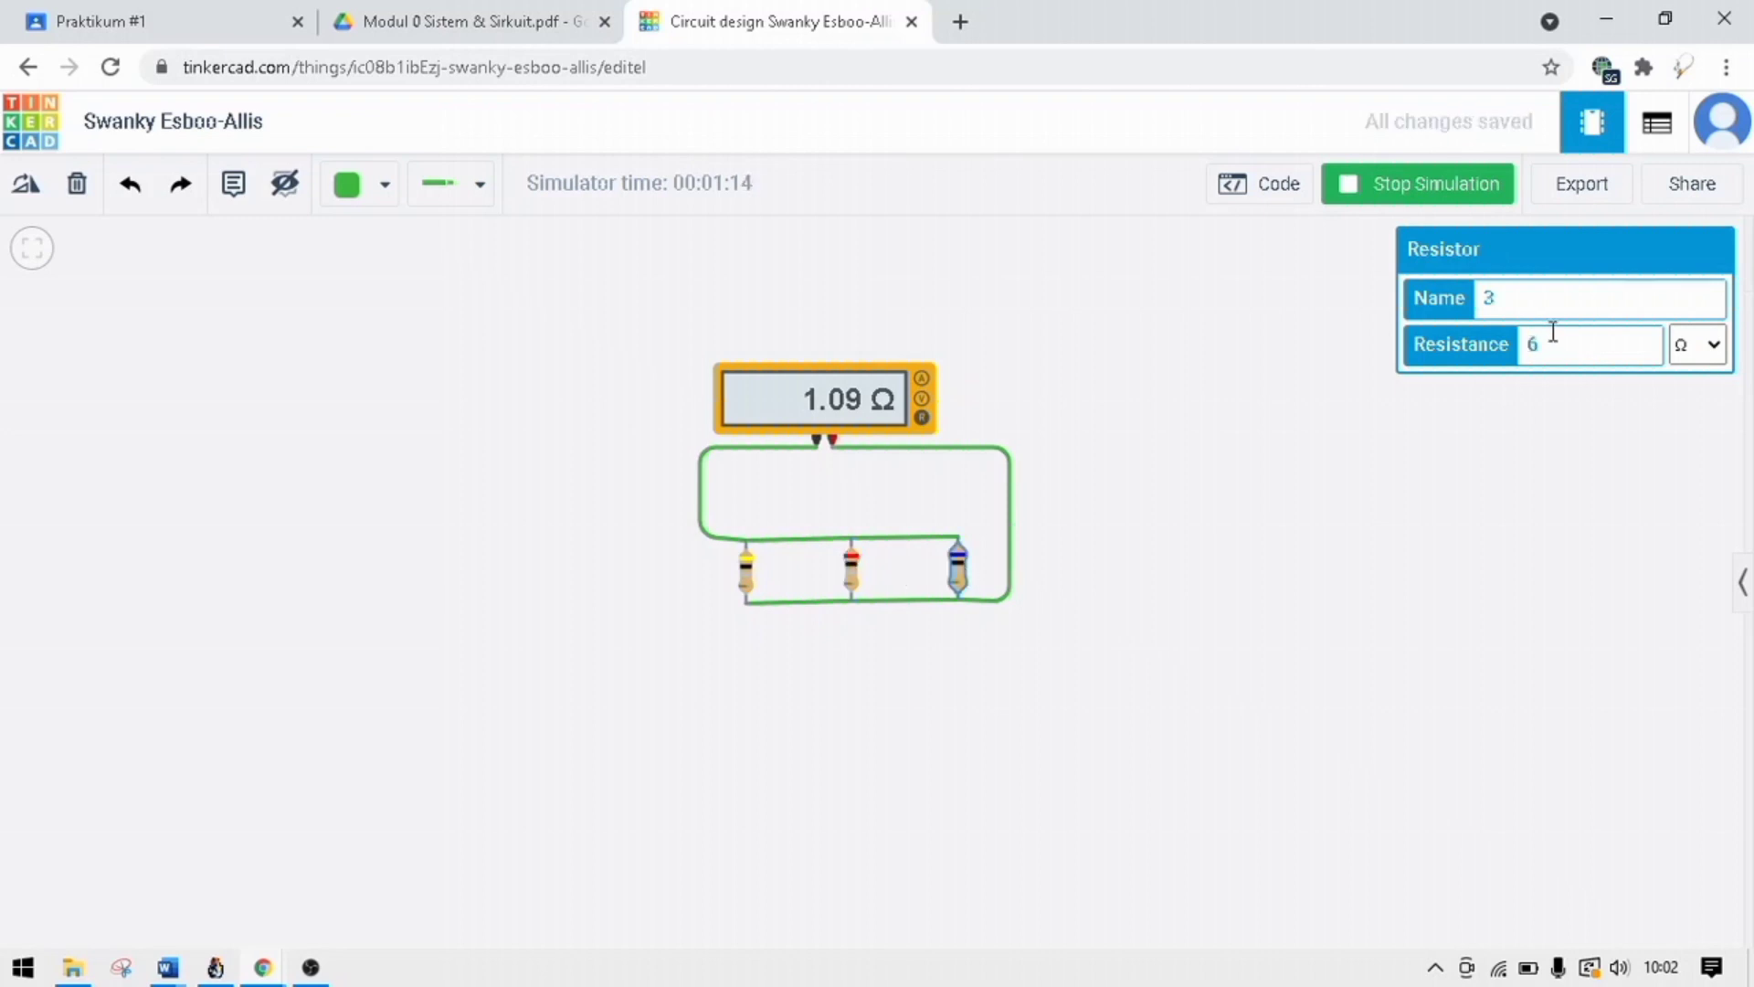
key("BackSpace")
type("8")
left_click(1318, 577)
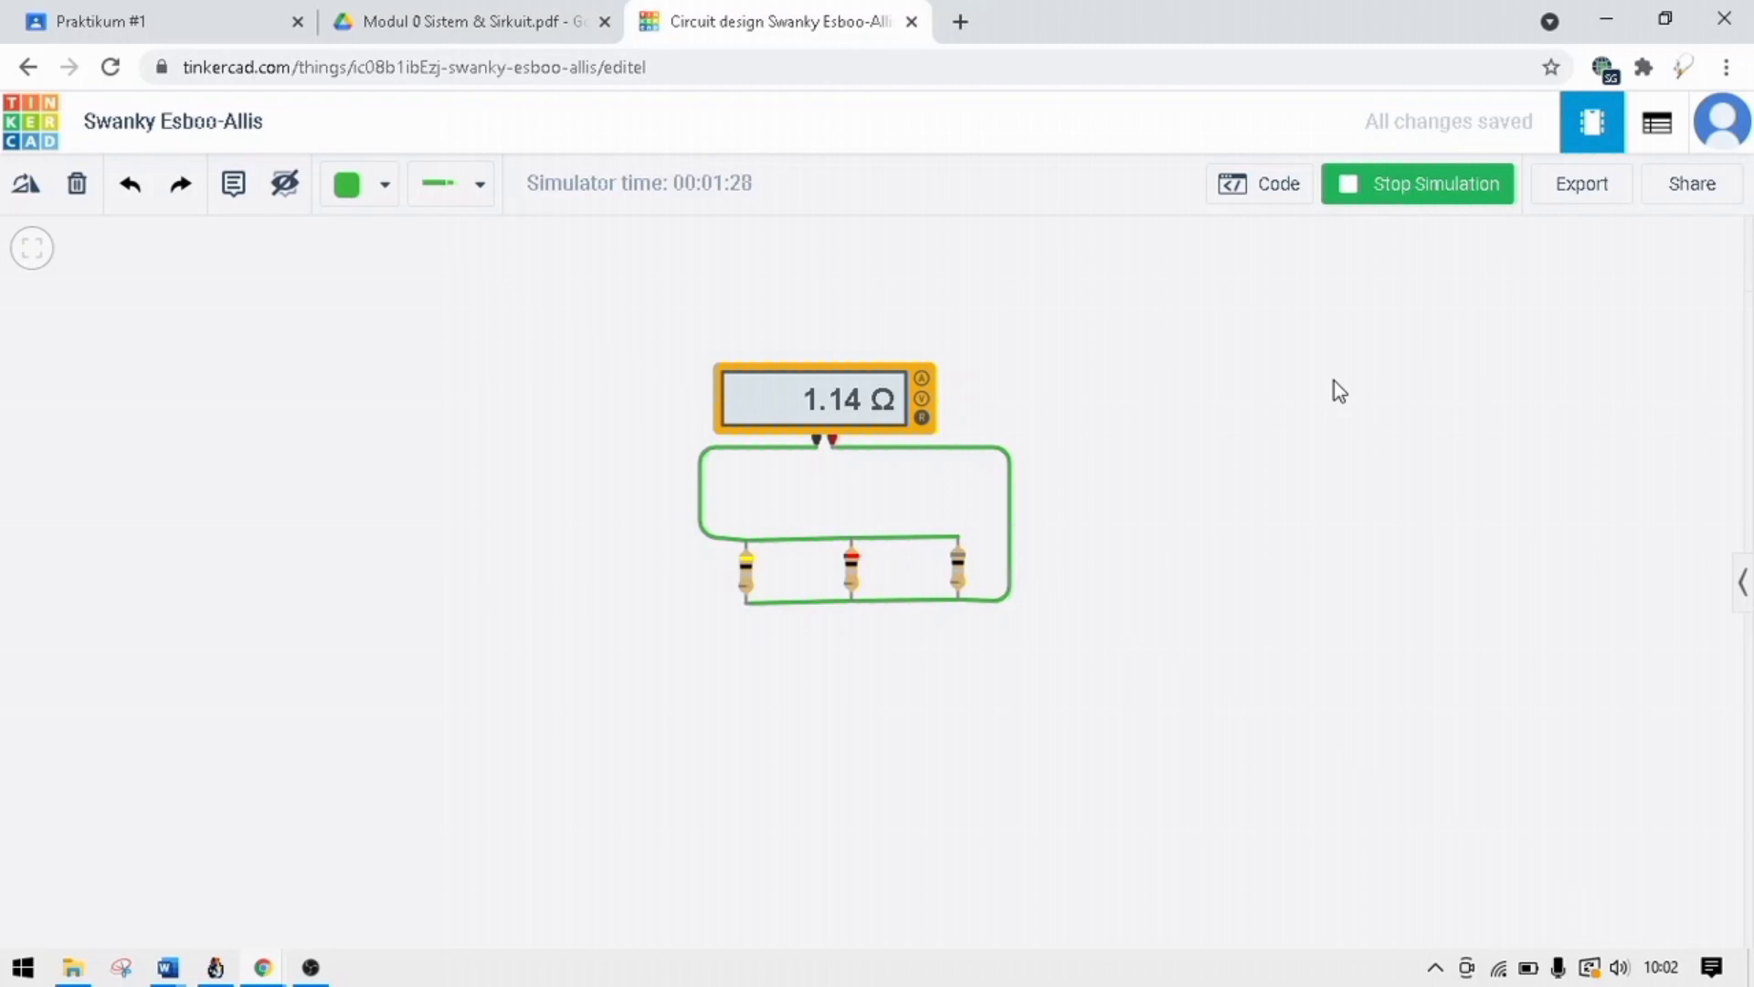
left_click_drag(1334, 380, 1346, 329)
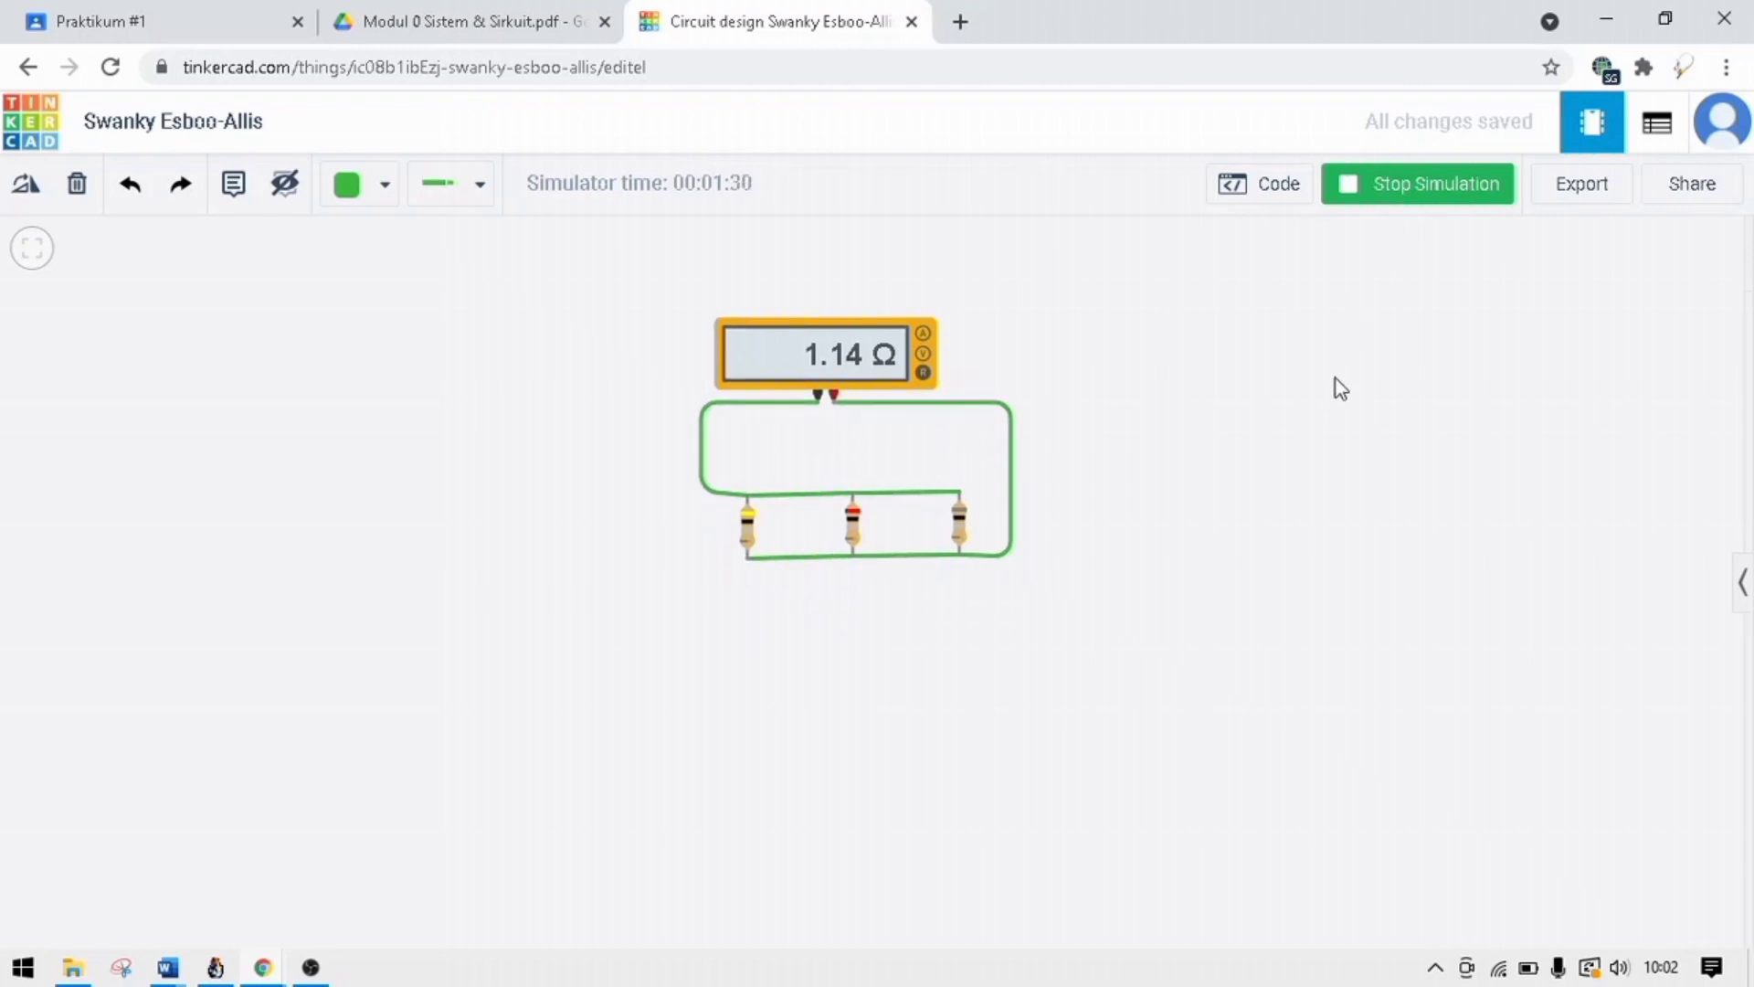